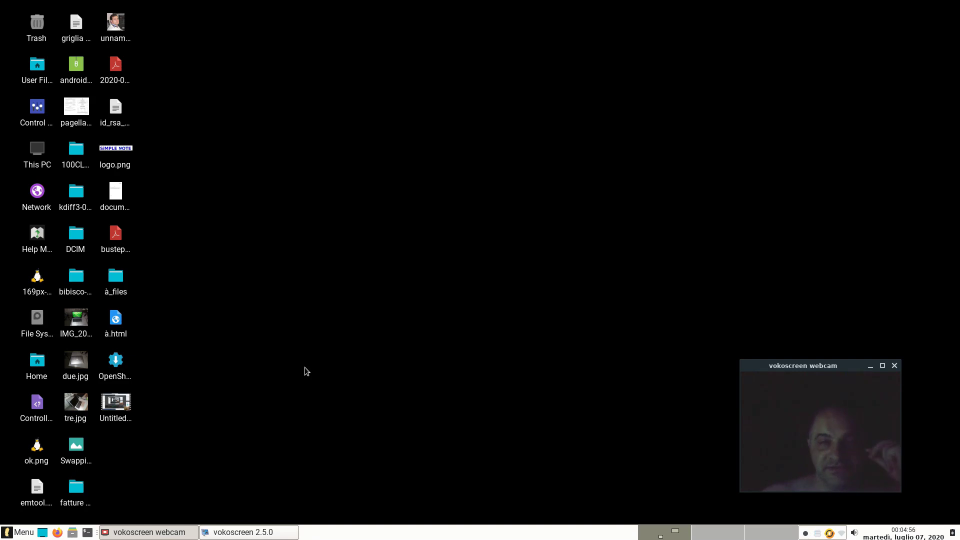
Open the Whisker application menu from the Linux Lite taskbar, showing Favorites
click(4, 533)
click(4, 533)
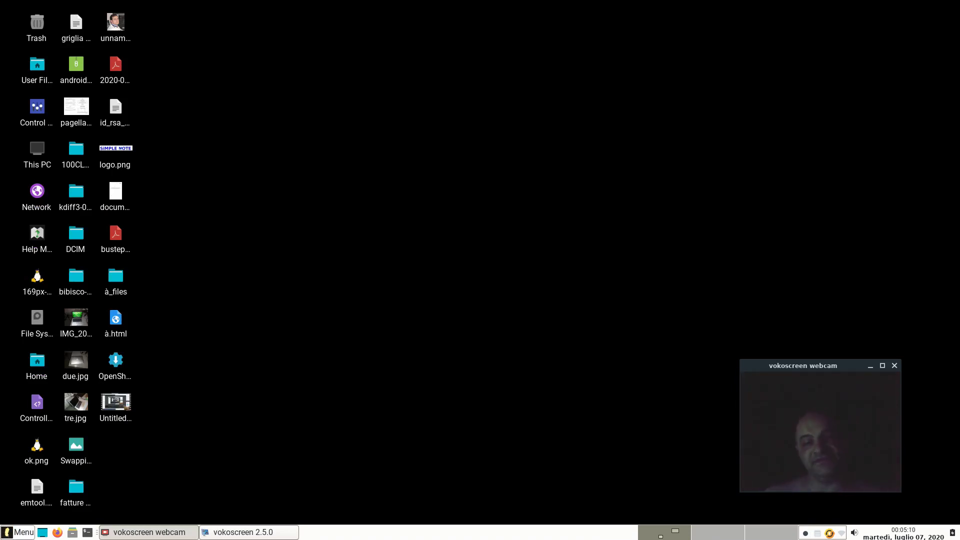
click(19, 532)
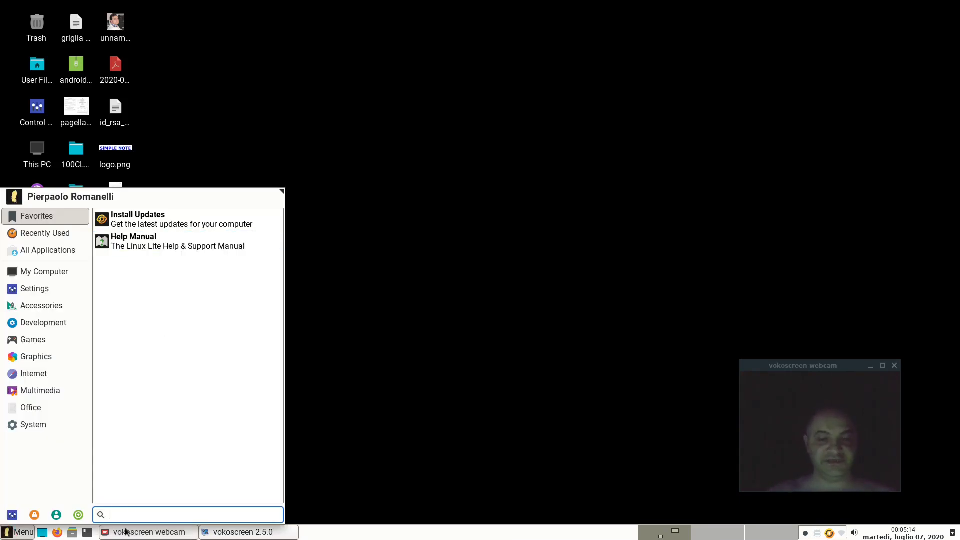
Launch NixNote2 by searching 'nix' in the menu, then maximize its window
text(nix)
key(Return)
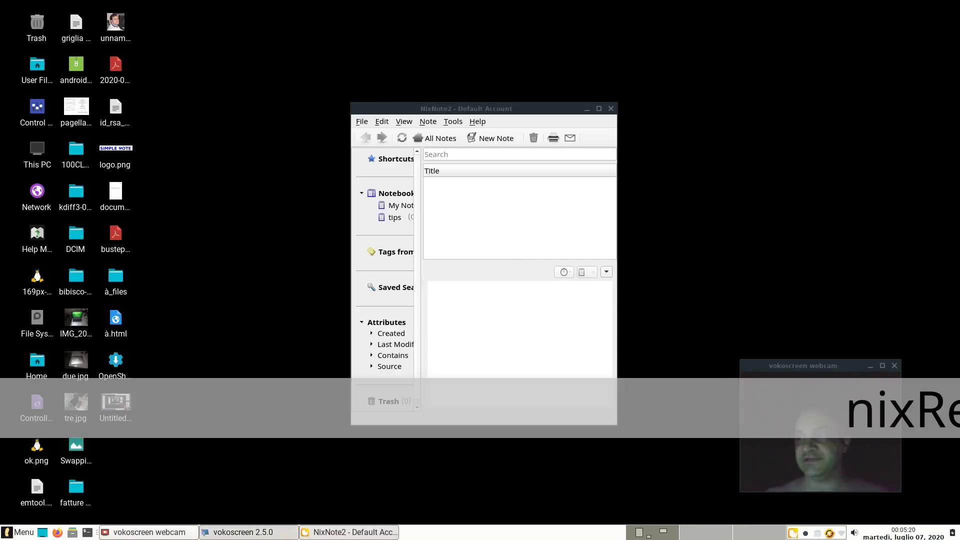
click(507, 212)
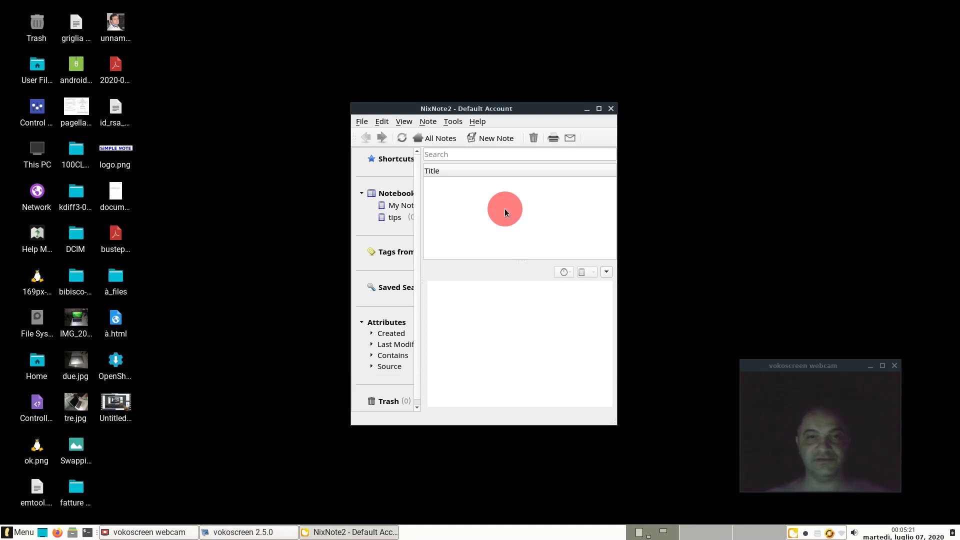
double_click(511, 109)
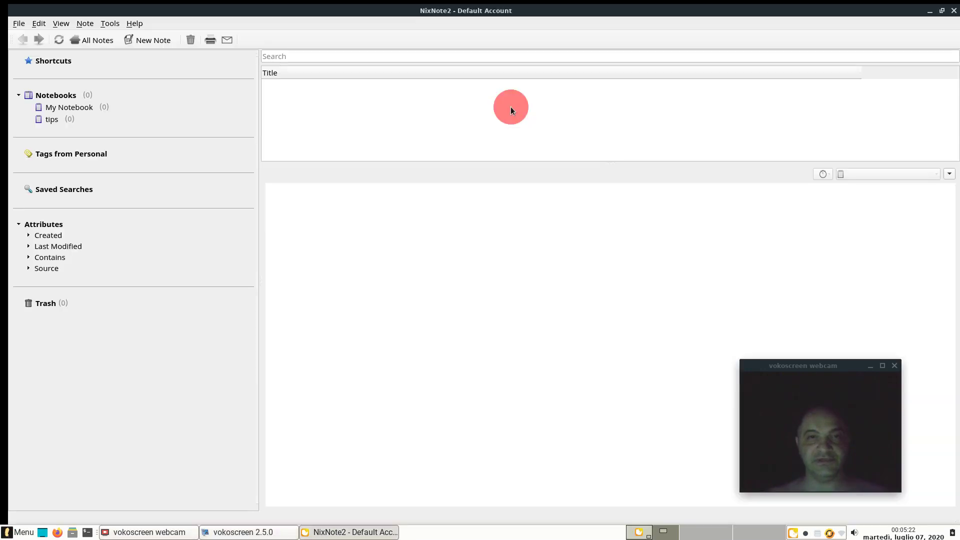
Create a new notebook named 'tipsone' from the Notebooks context menu
right_click(65, 97)
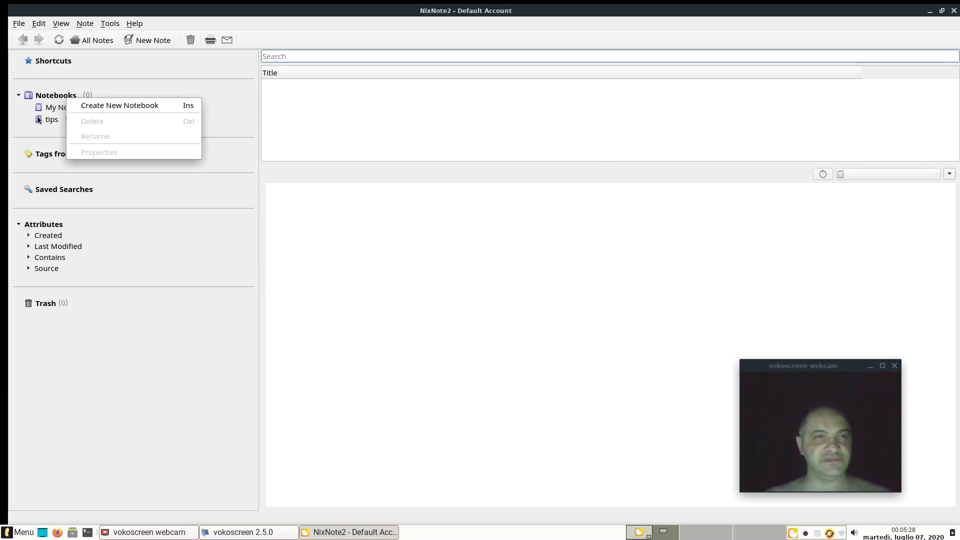
click(88, 102)
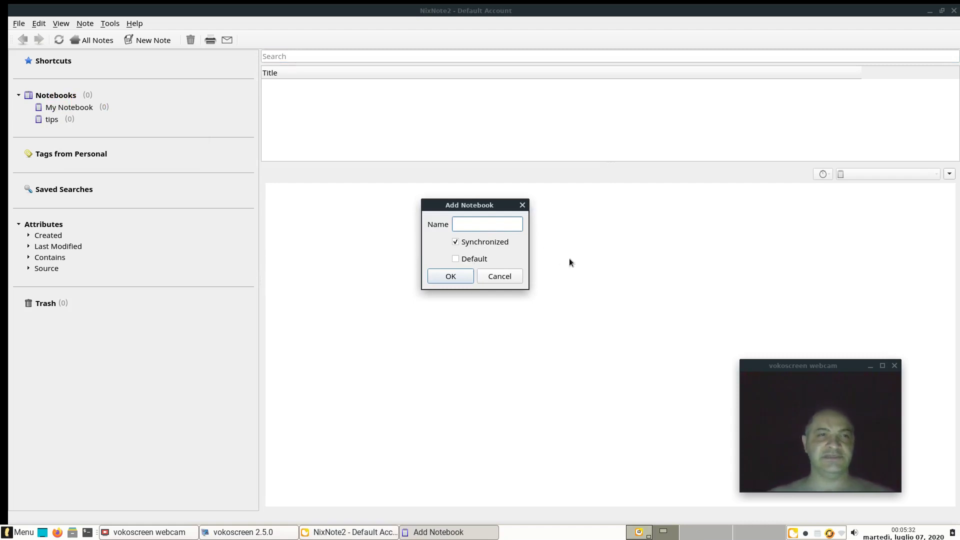
text(tips)
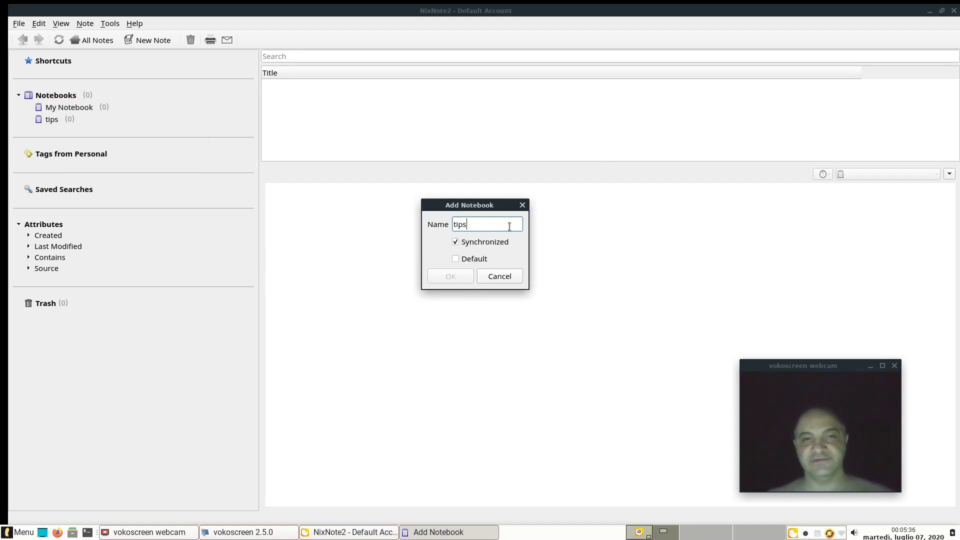
text(one)
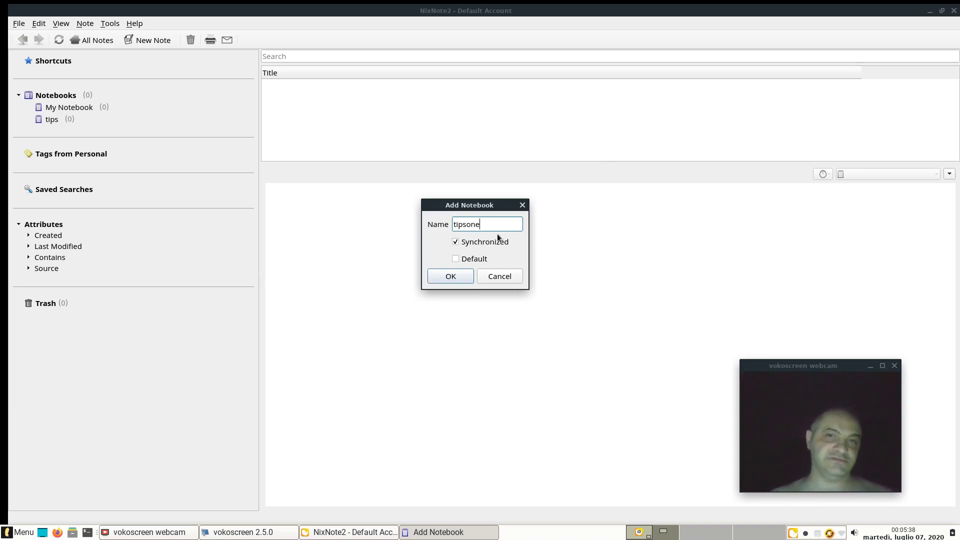
click(452, 278)
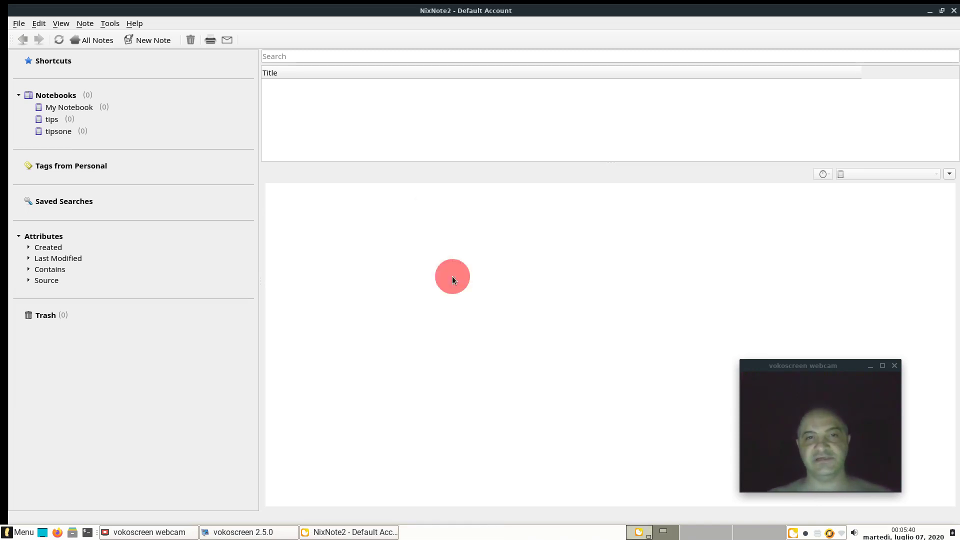
Select the tipsone notebook, clearing a stray character typed into the note search
click(66, 132)
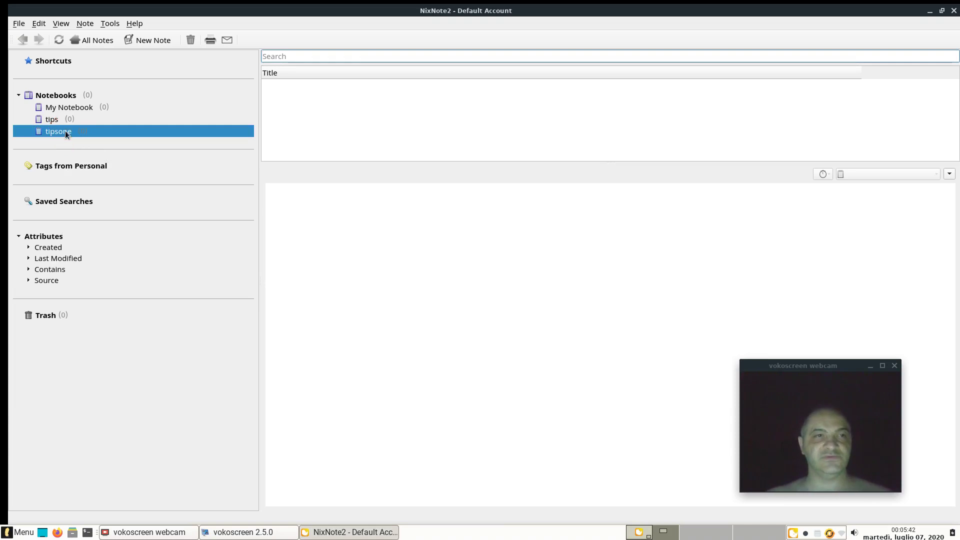
click(61, 121)
click(61, 129)
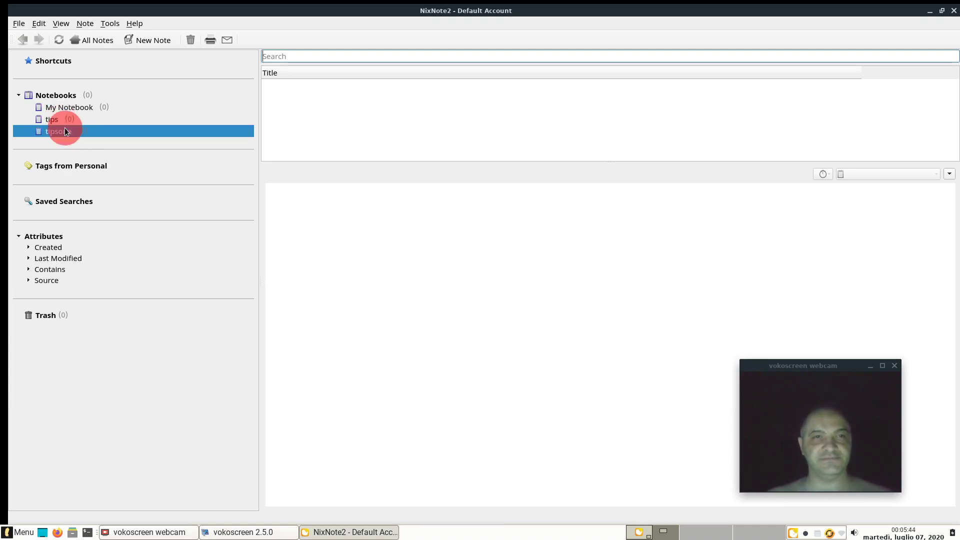
click(446, 172)
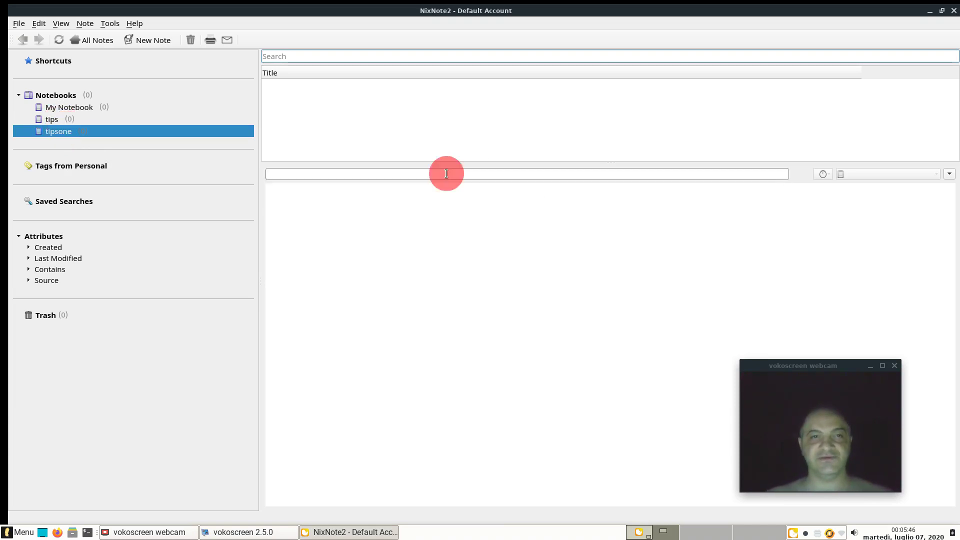
click(422, 176)
text(d)
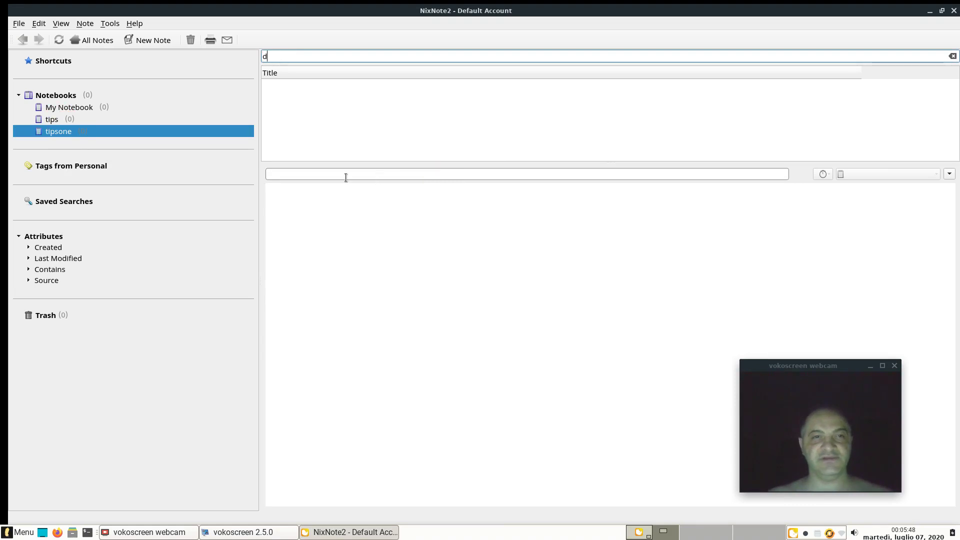
key(BackSpace)
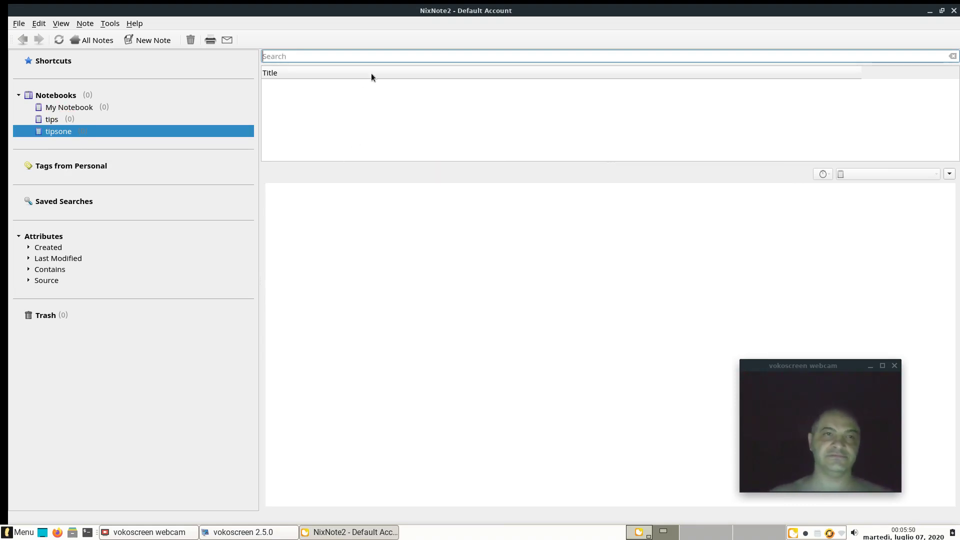
Add a new Untitled note to tipsone and select it
right_click(77, 132)
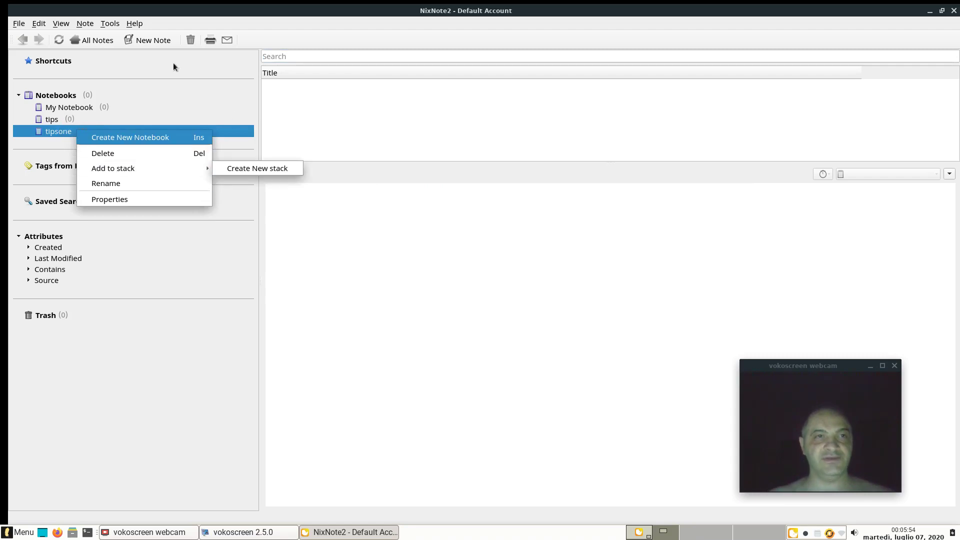
click(163, 44)
click(161, 41)
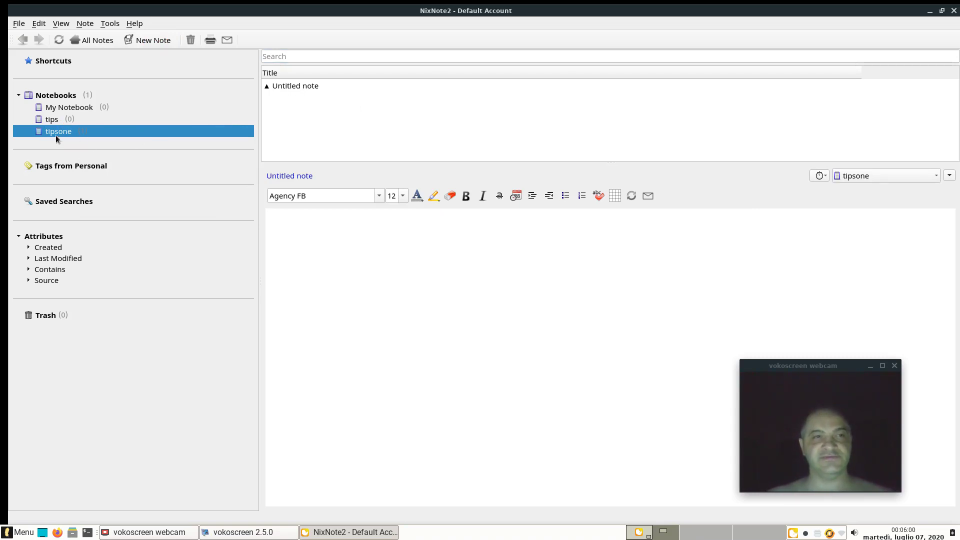
click(295, 87)
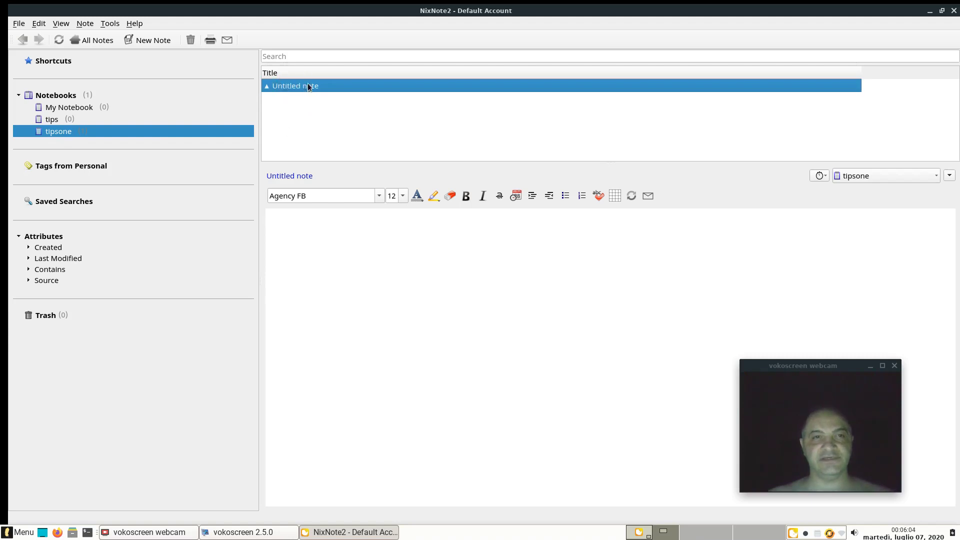
right_click(308, 86)
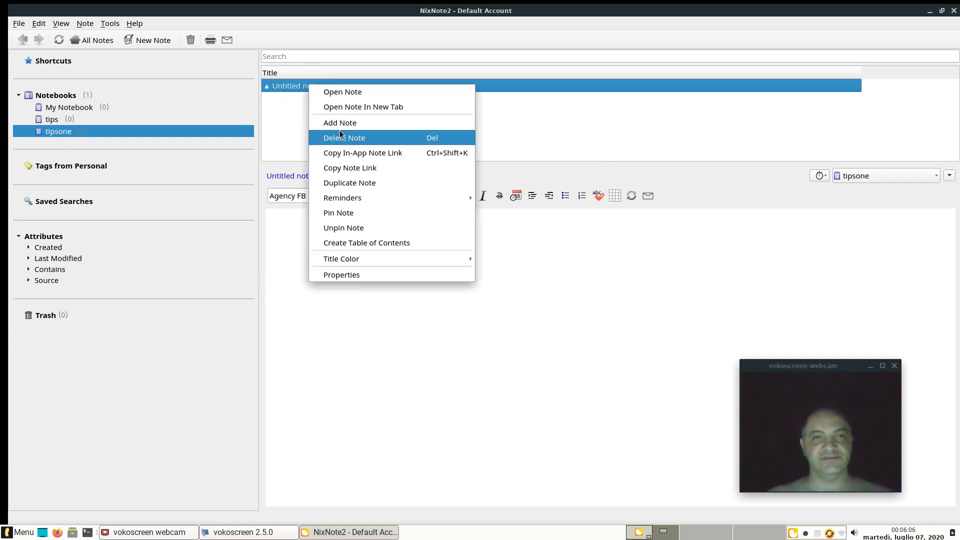
click(277, 106)
click(306, 89)
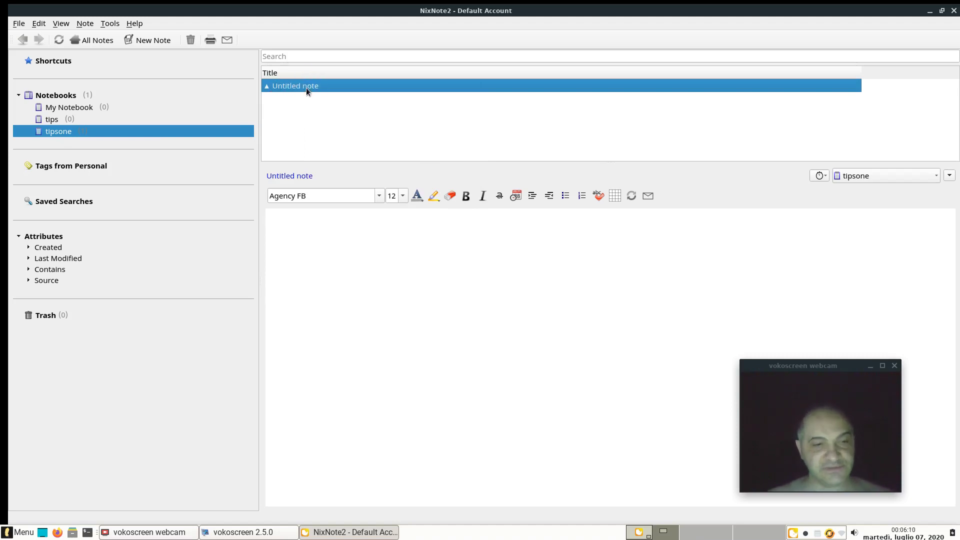
Retitle the note 'Mysql change root password', leaving its body empty
click(327, 176)
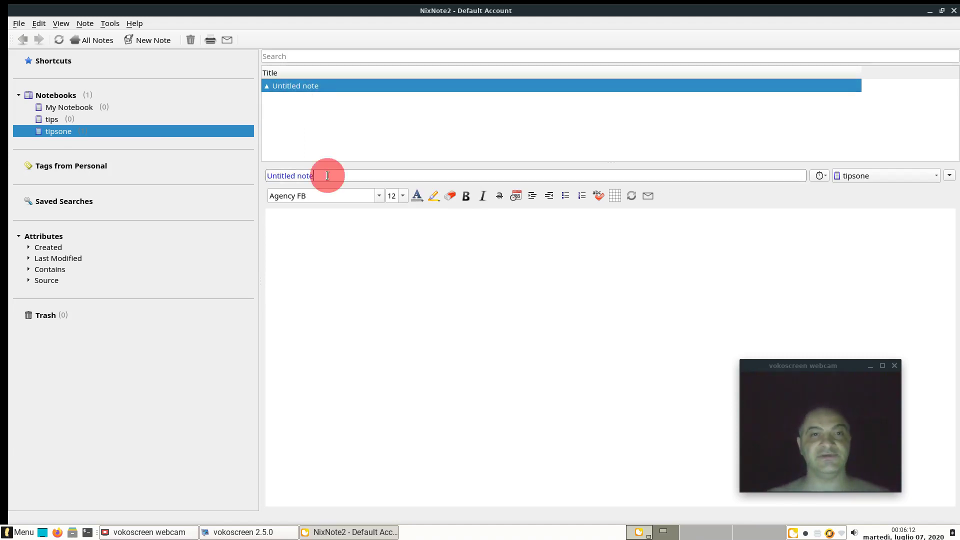
drag(327, 176, 240, 160)
text(My)
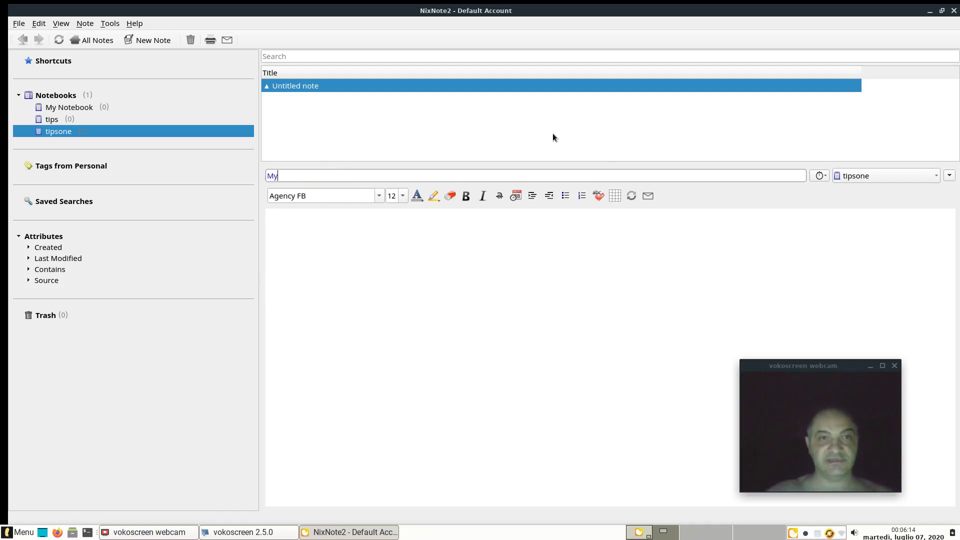
text(sql chang)
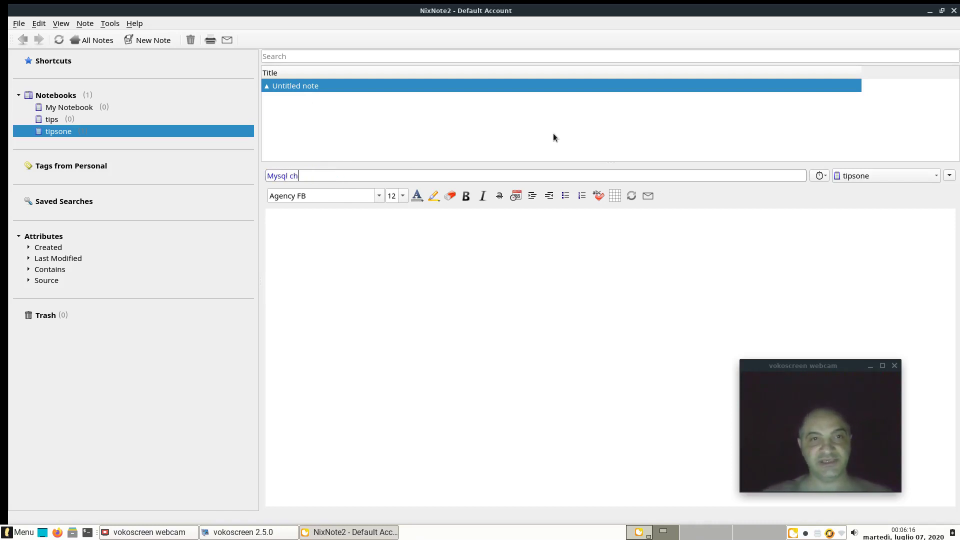
click(553, 133)
click(320, 175)
text(e root password)
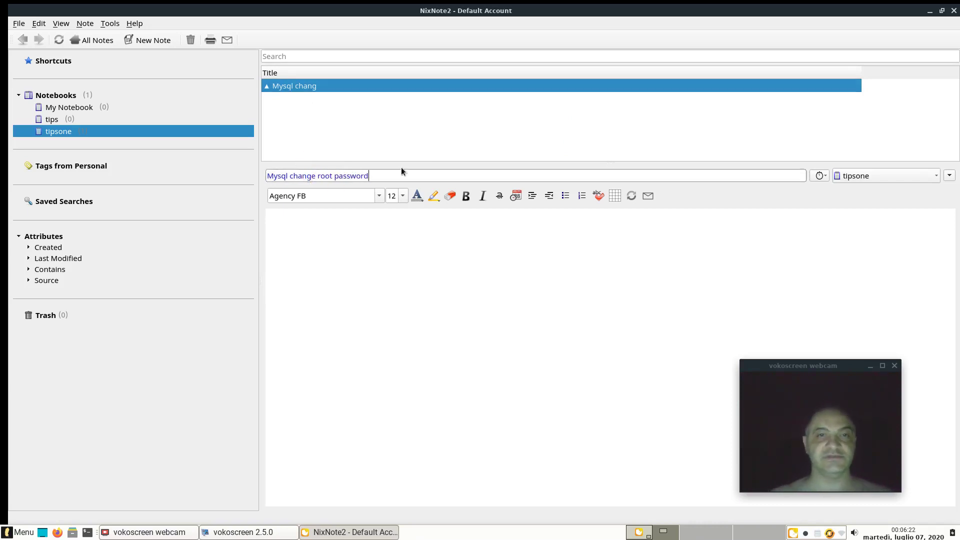
click(409, 217)
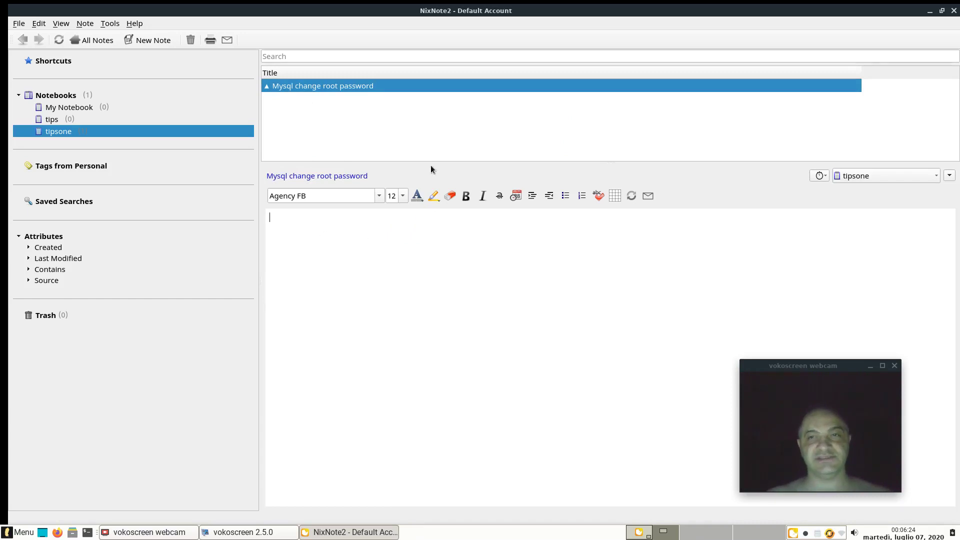
Write 'mysql -u root -p' and the alter user root@localhost mysql_native_password command in the body
click(470, 242)
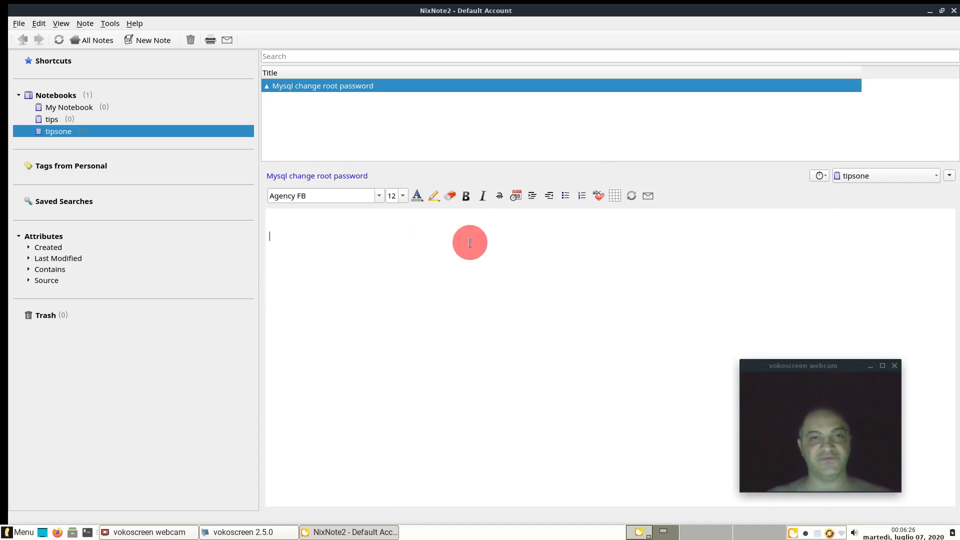
click(407, 217)
text(my)
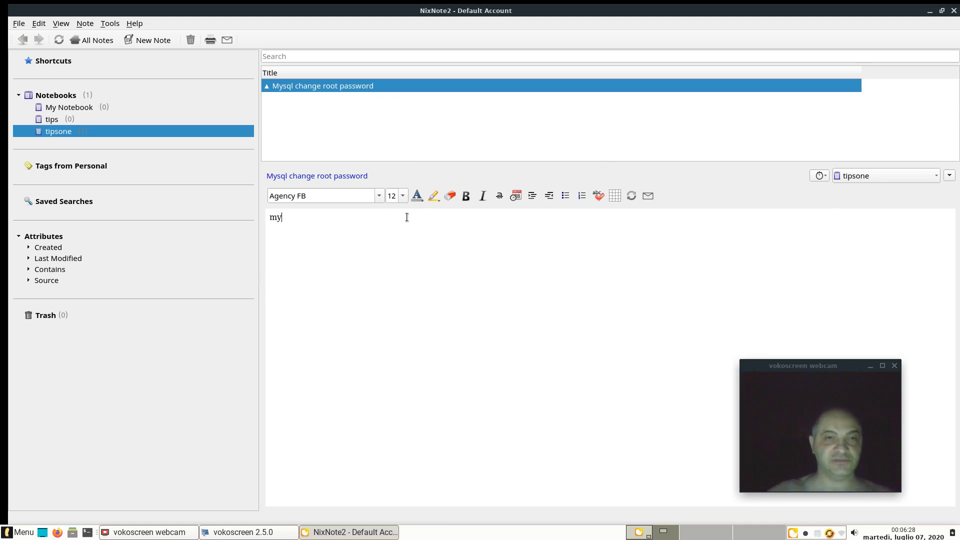
text(sql -u root )
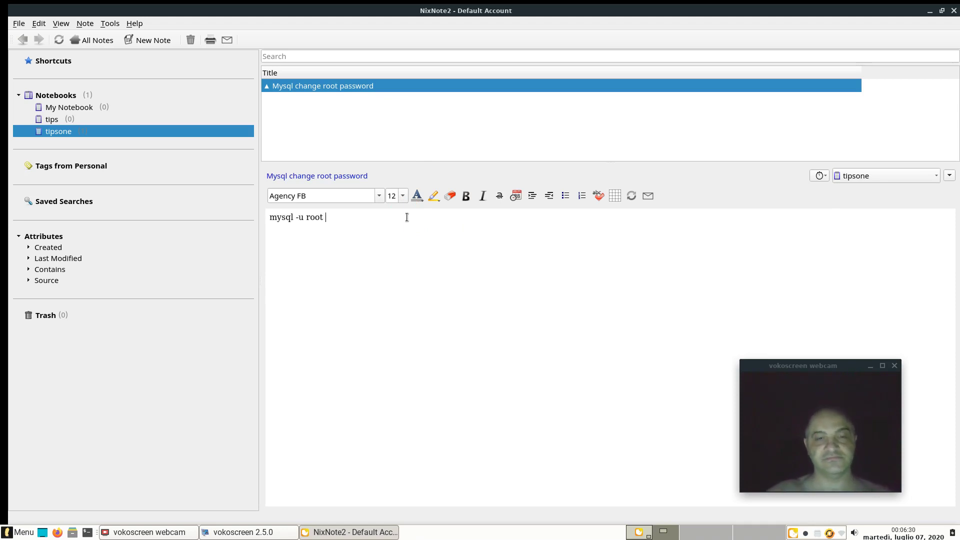
text(-p)
key(Return)
text(alter user )
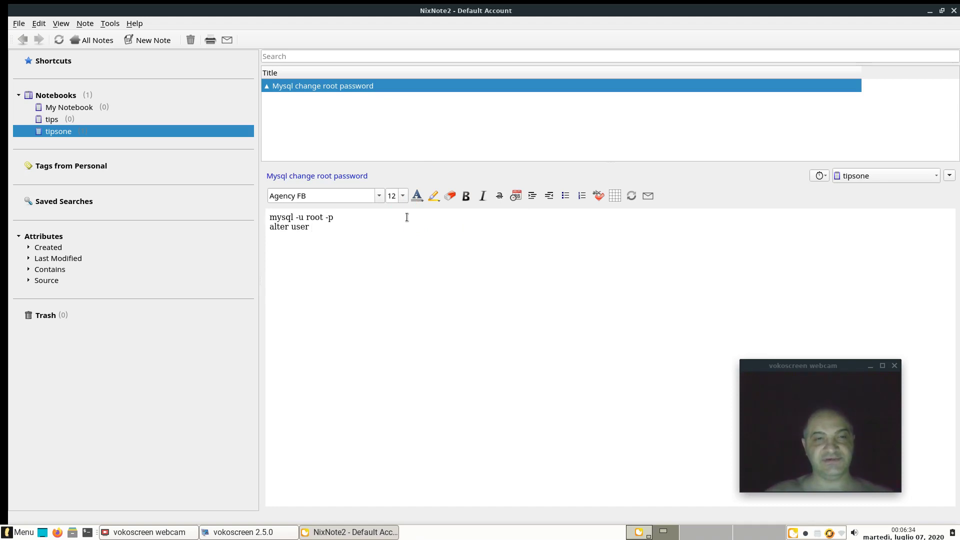
text(t)
text(oot@)
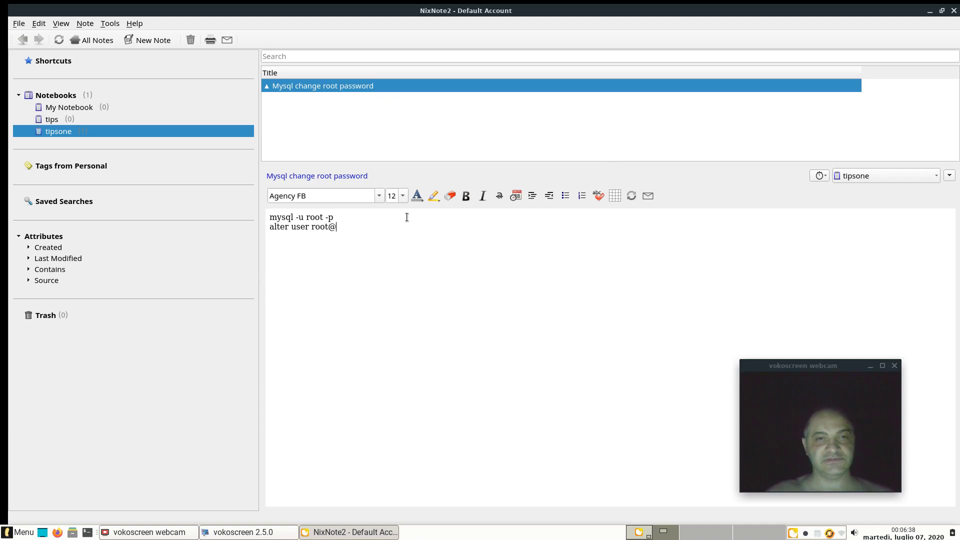
text(localhost identified)
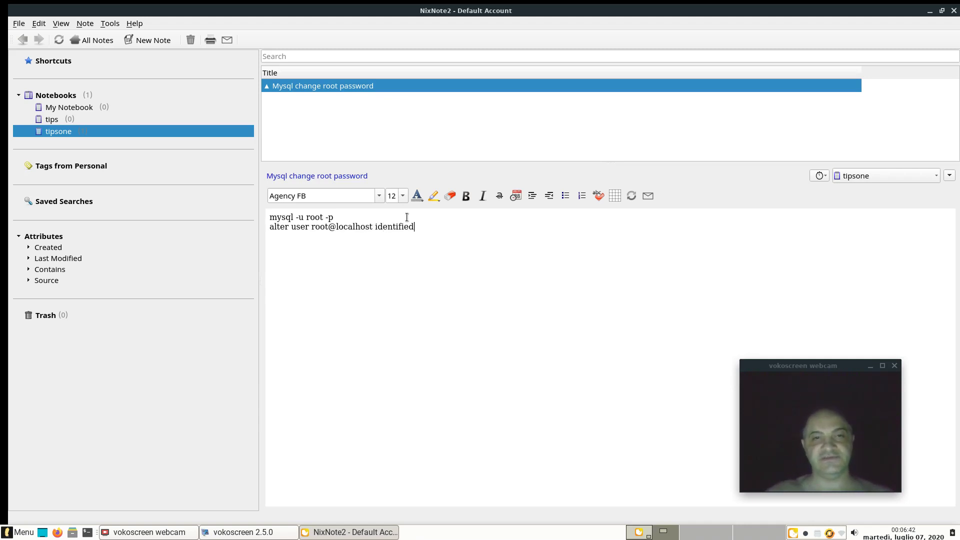
text( w)
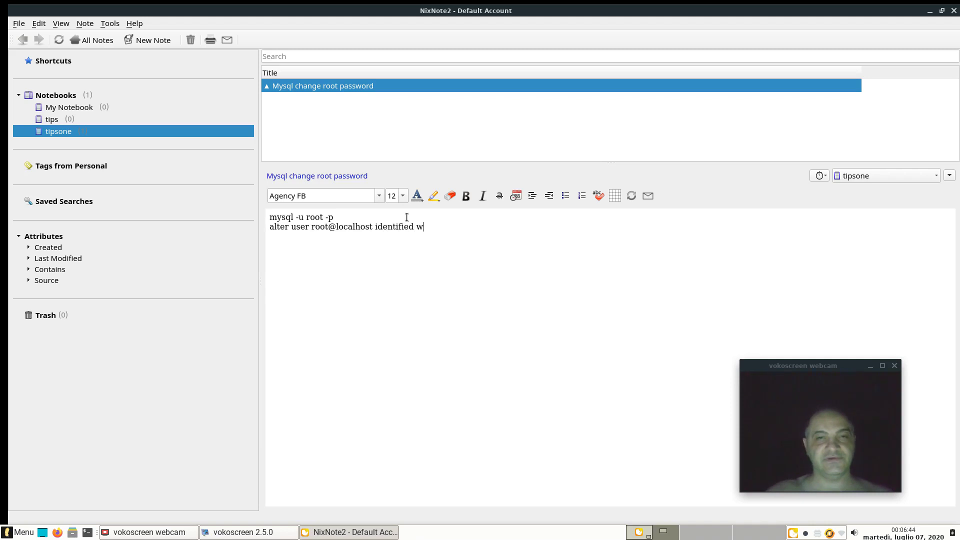
text(itith mysql_native_password with '')
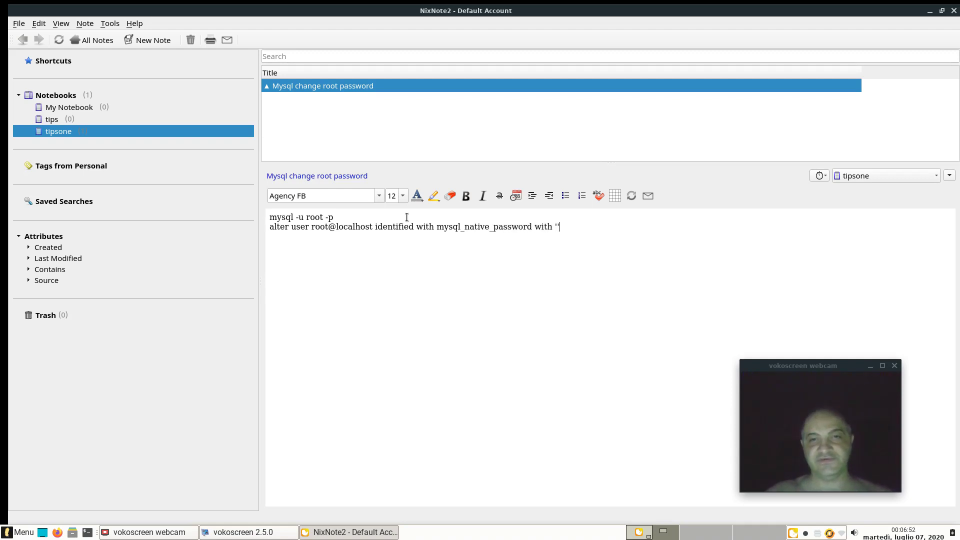
text(iit)
key(BackSpace)
key(BackSpace)
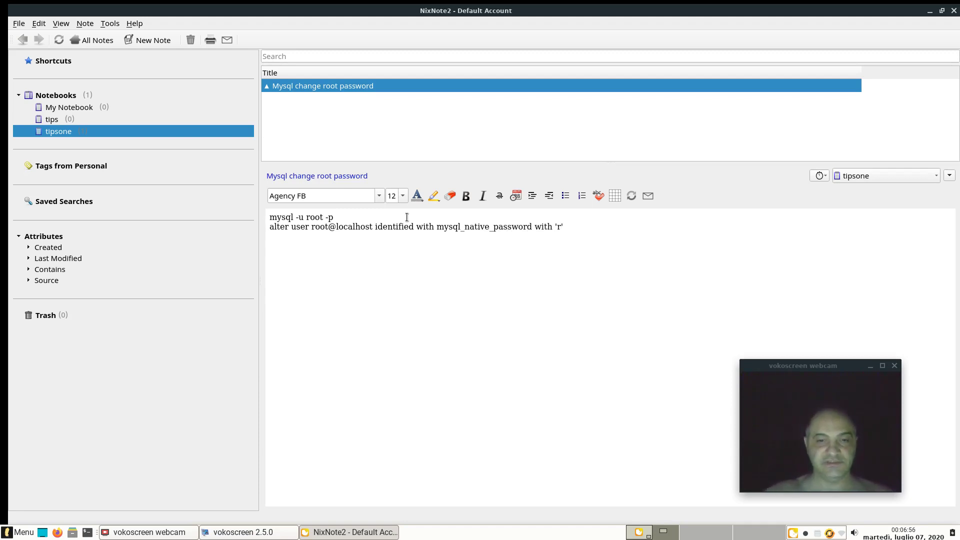
text(ot)
click(561, 239)
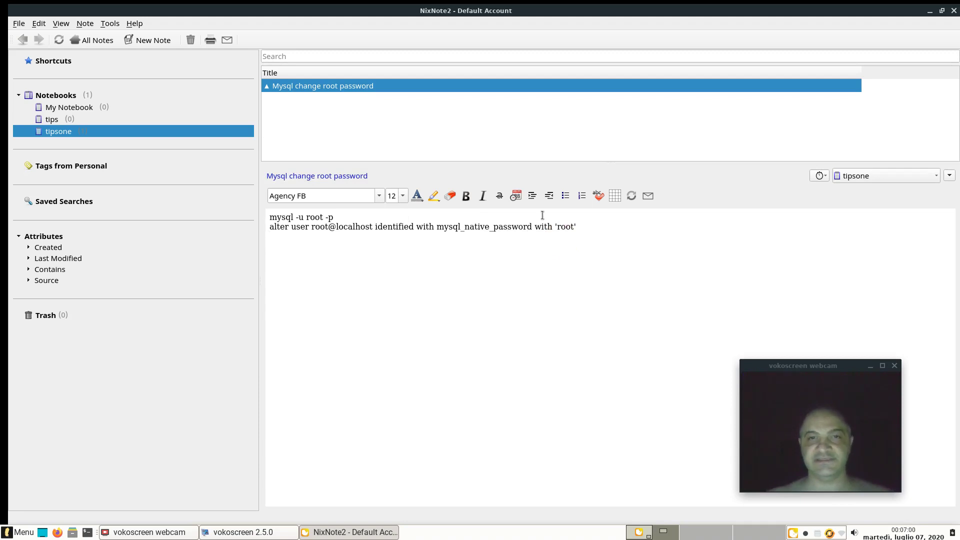
Set the word mysql to Albertus font, size 15, highlighted yellow
double_click(280, 217)
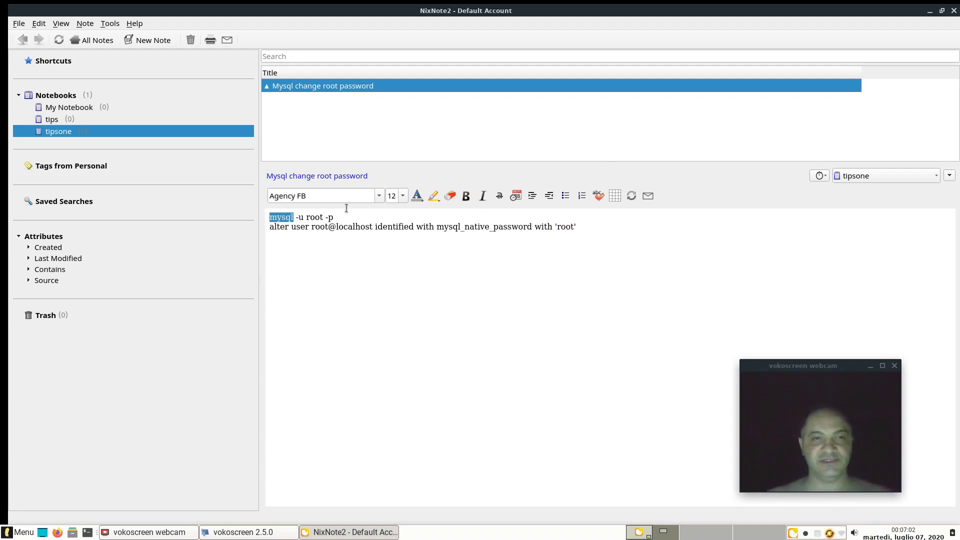
click(378, 198)
click(364, 216)
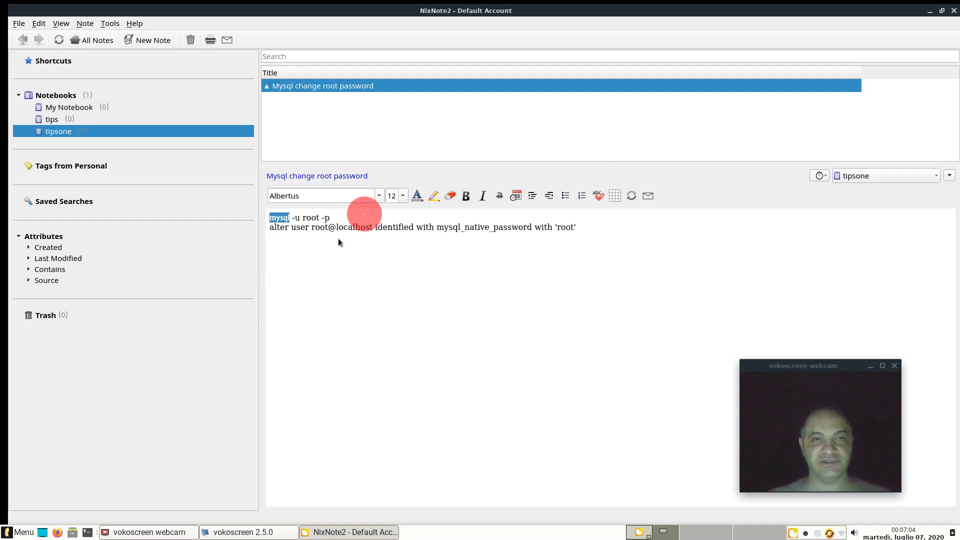
click(369, 228)
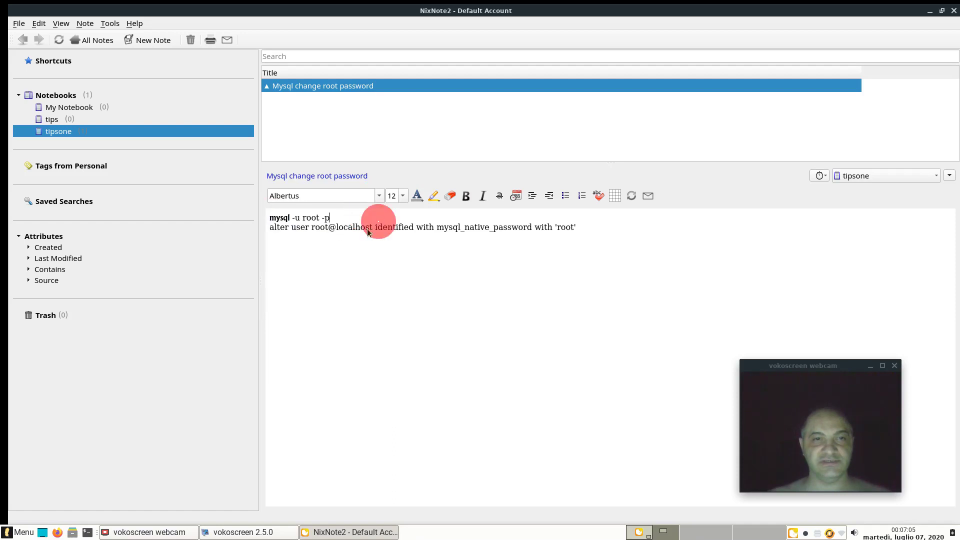
double_click(279, 218)
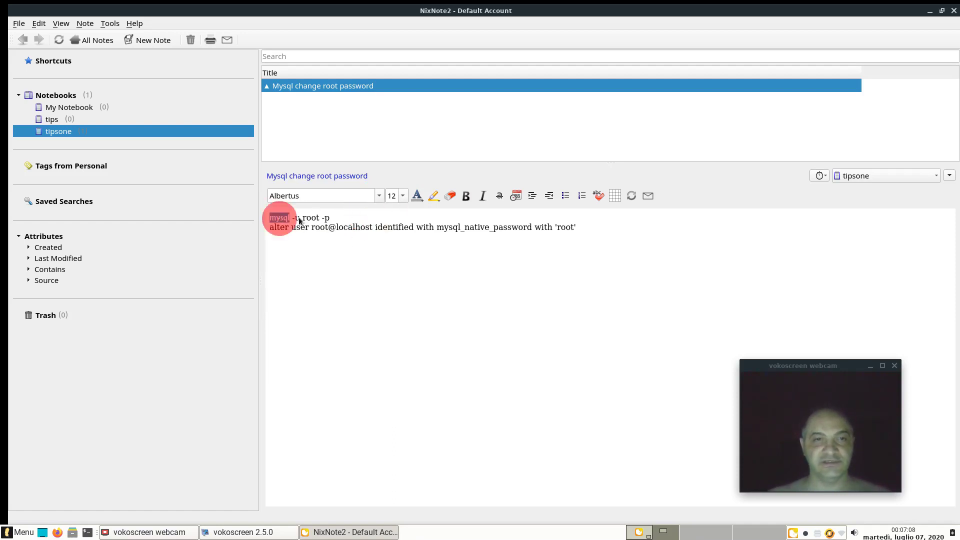
click(403, 195)
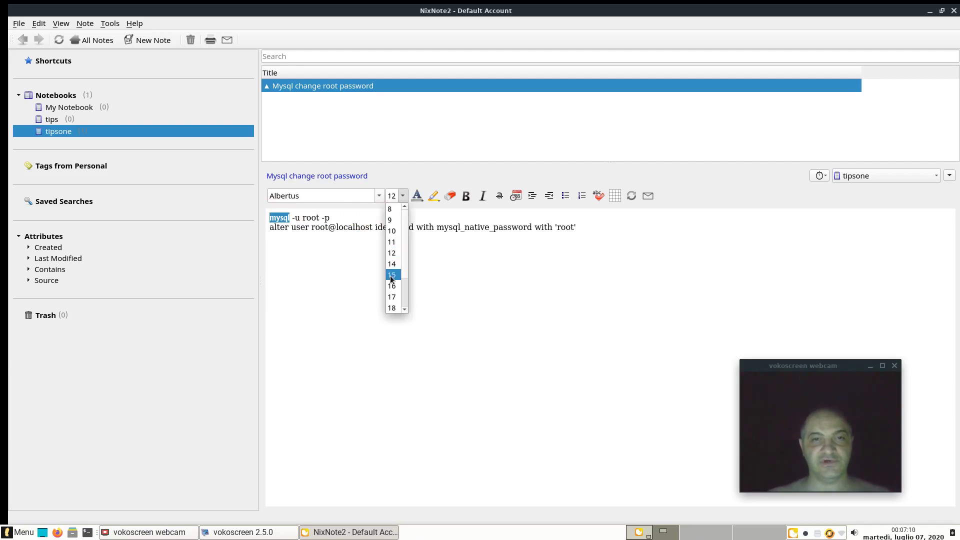
click(390, 275)
click(350, 238)
double_click(282, 219)
click(418, 196)
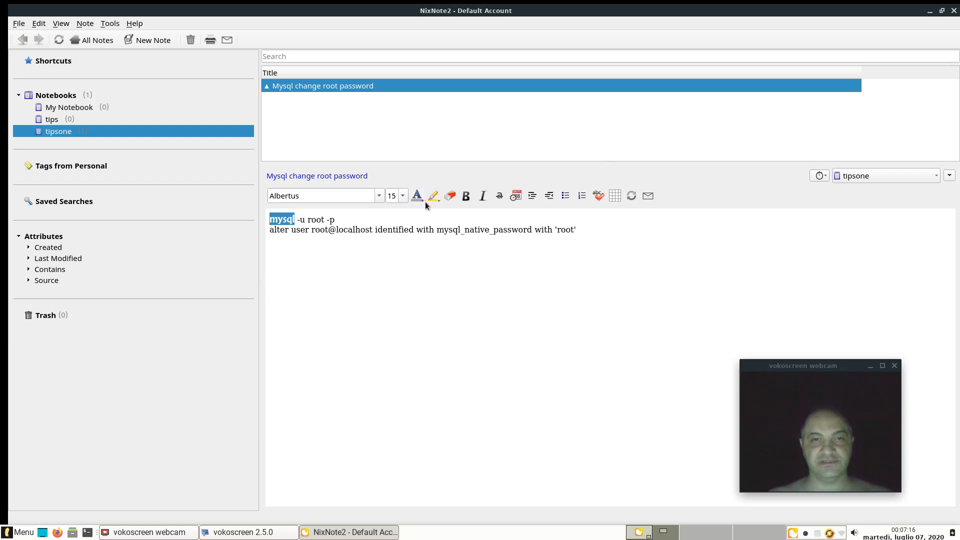
click(366, 230)
Add Align Center, Align Left and Underline buttons to the formatting toolbar
click(286, 220)
double_click(286, 220)
right_click(423, 196)
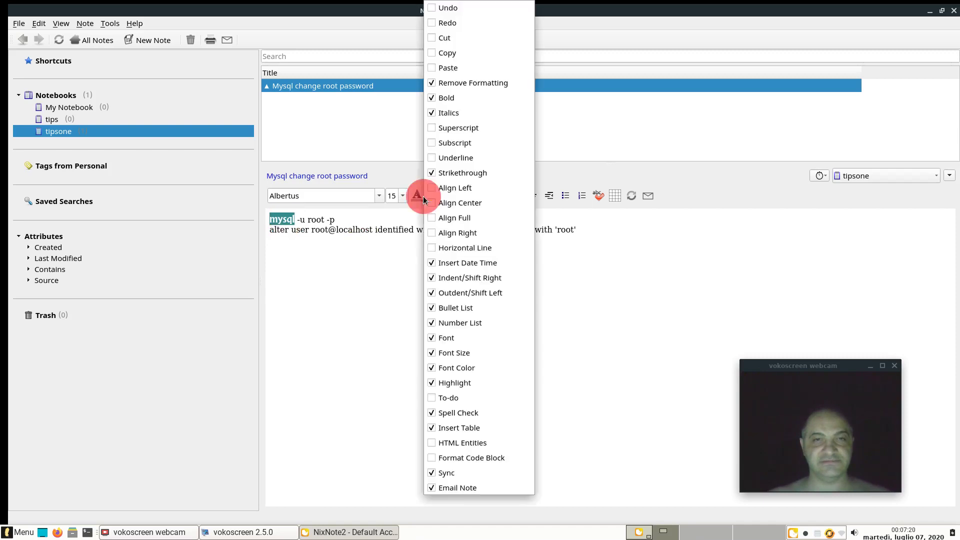
click(460, 203)
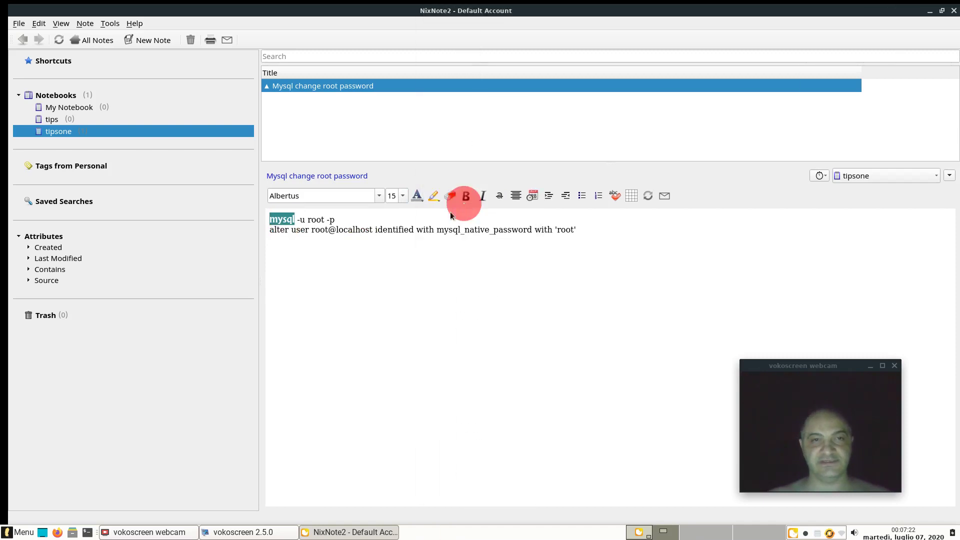
click(311, 231)
double_click(288, 216)
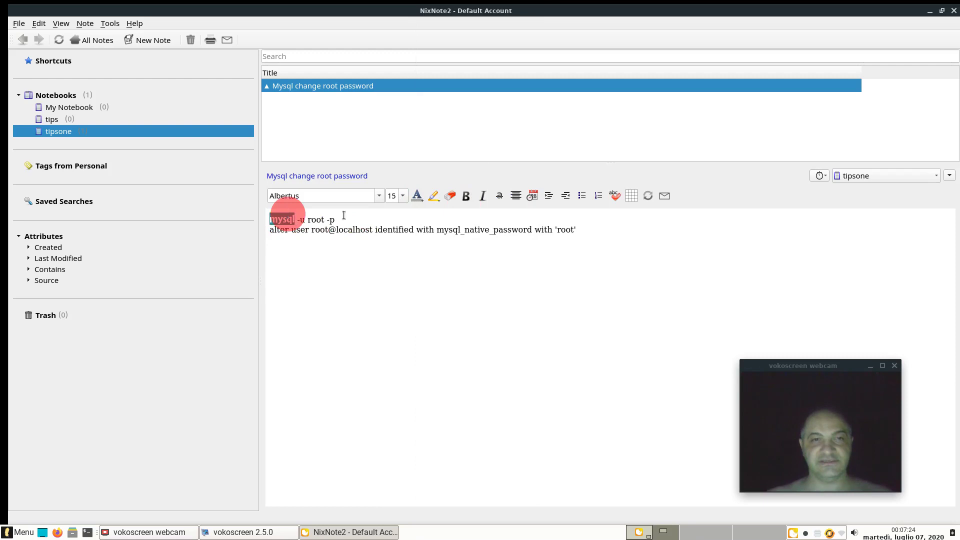
right_click(417, 200)
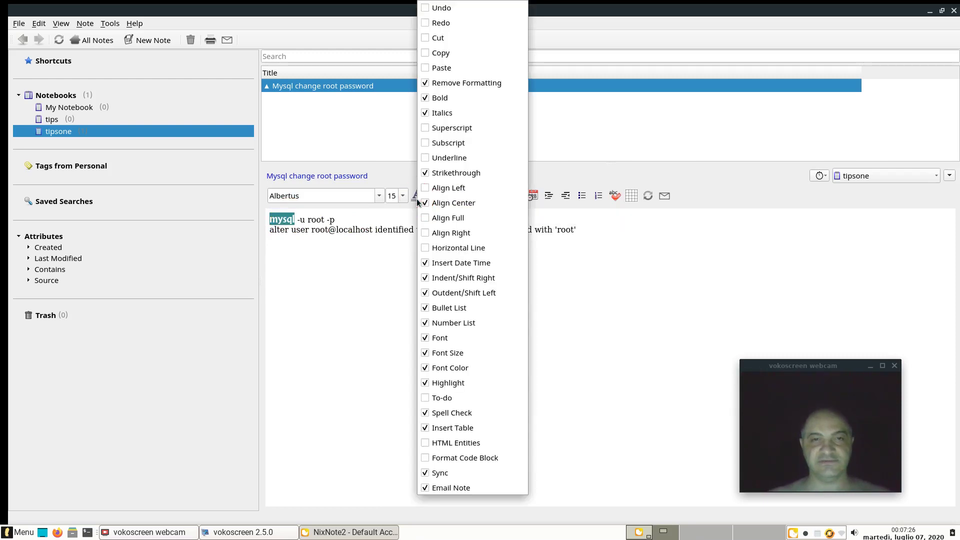
click(430, 189)
click(338, 230)
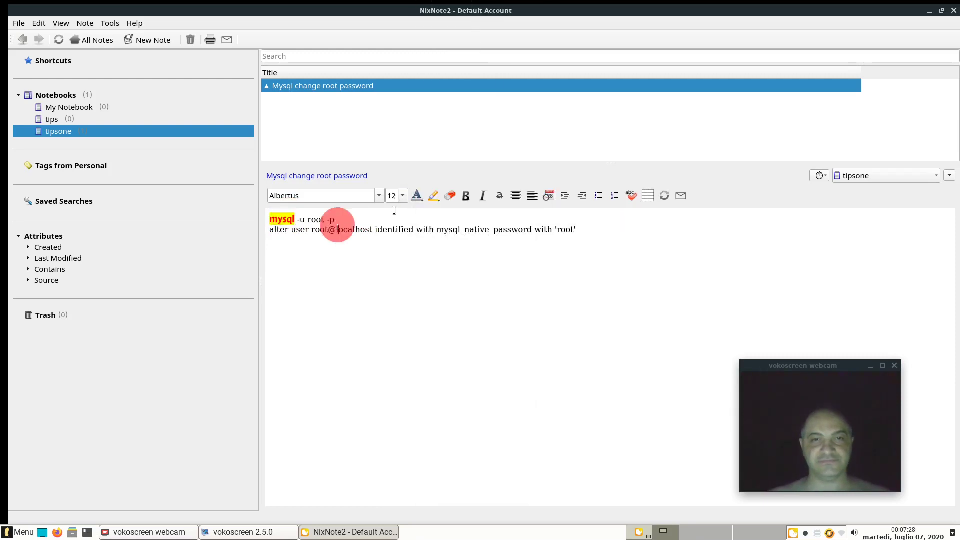
right_click(707, 197)
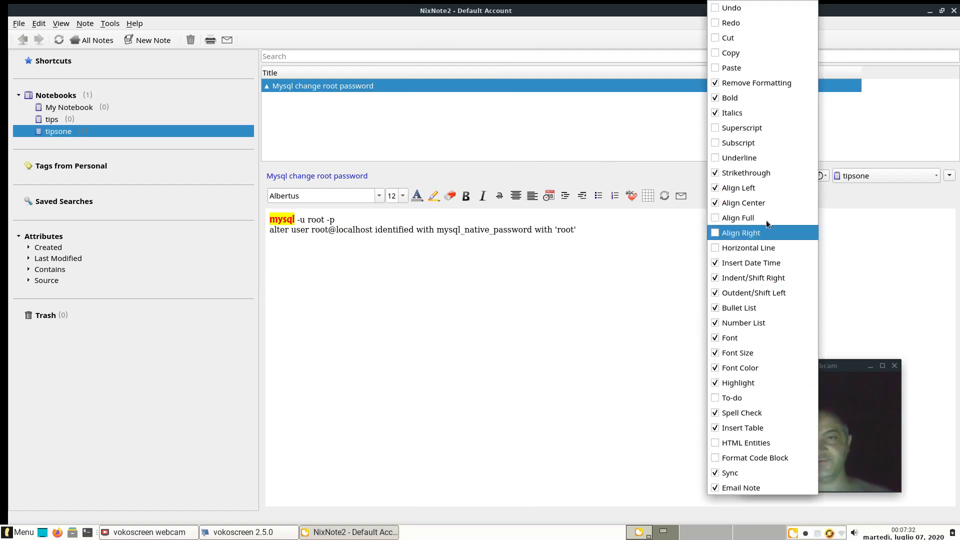
click(760, 160)
Make the word mysql underlined, highlighted and bold
double_click(275, 220)
click(494, 196)
click(268, 247)
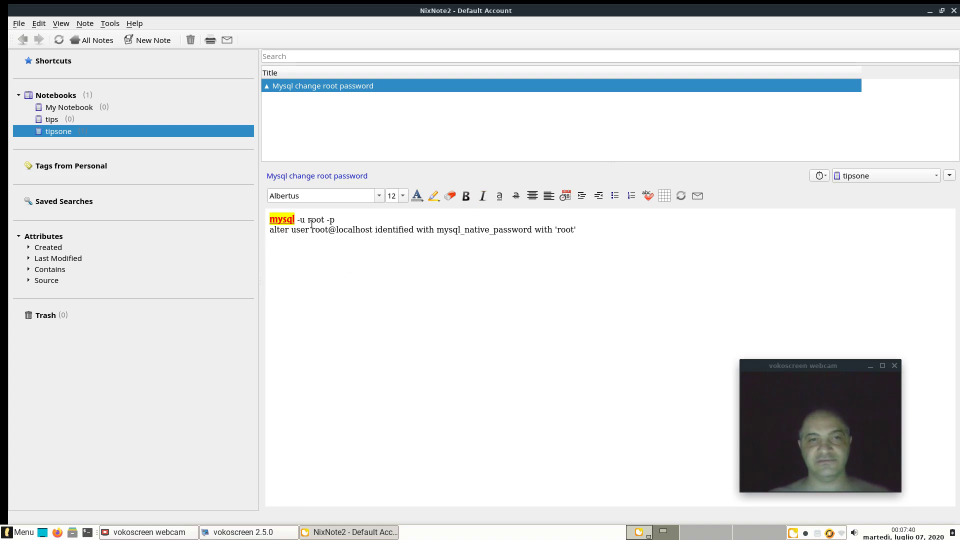
double_click(284, 220)
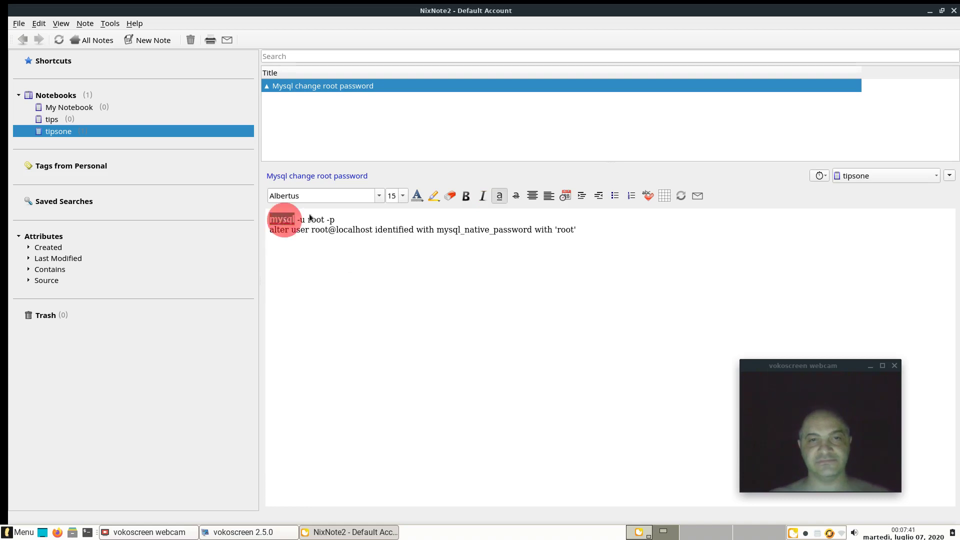
click(437, 196)
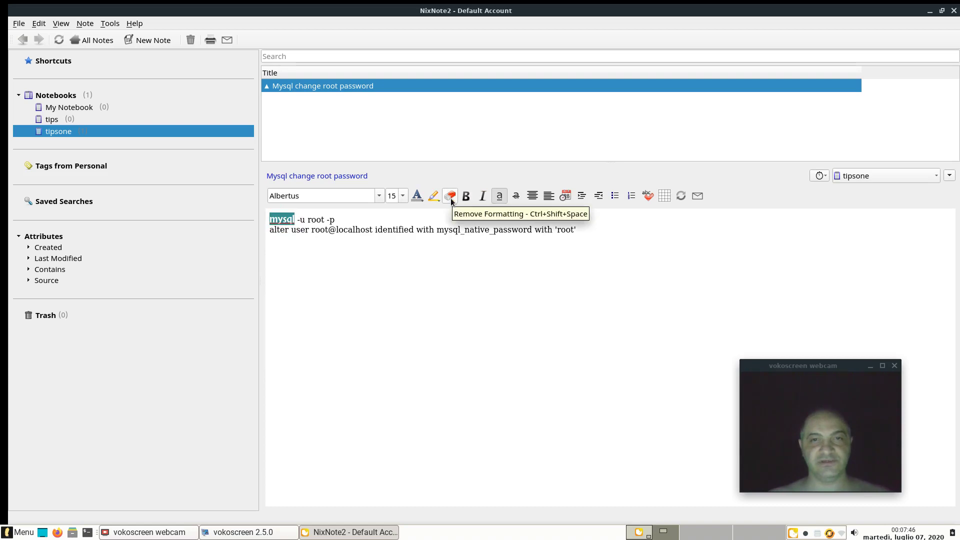
click(466, 196)
click(405, 239)
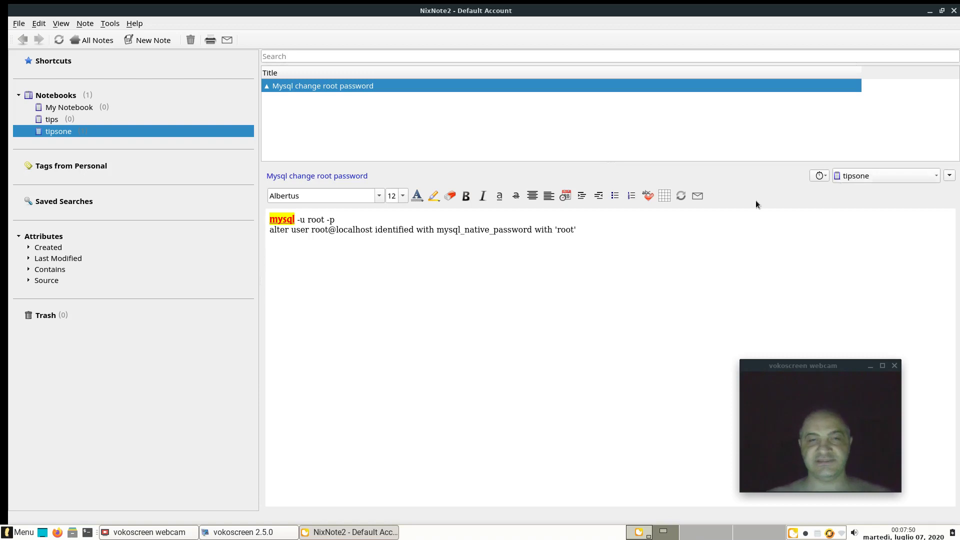
Set the note's reminder to today at 01:08
click(823, 175)
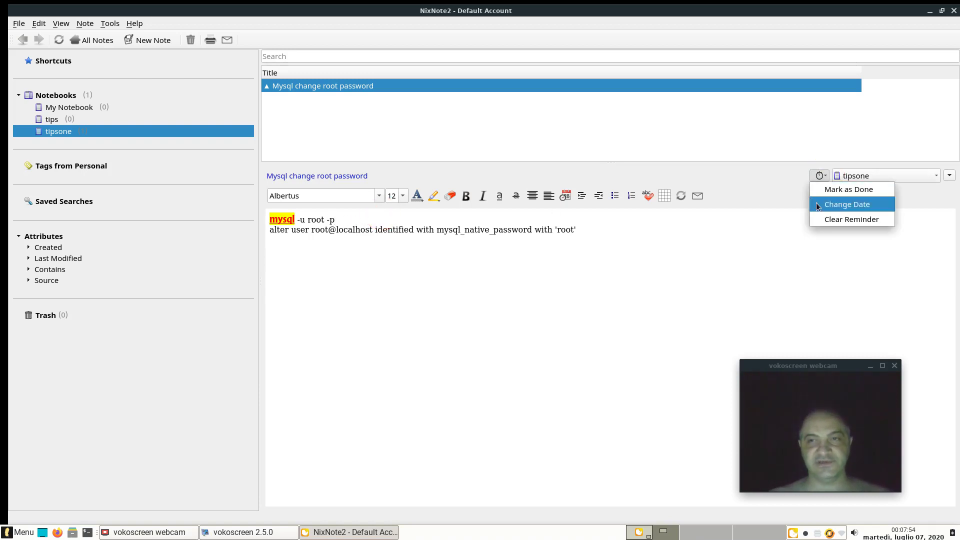
click(874, 208)
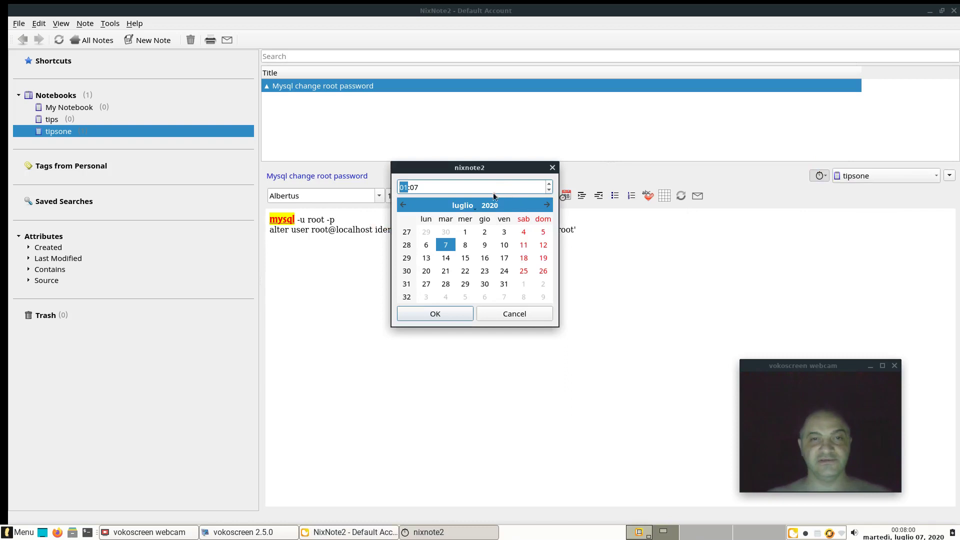
click(423, 187)
click(476, 188)
click(548, 184)
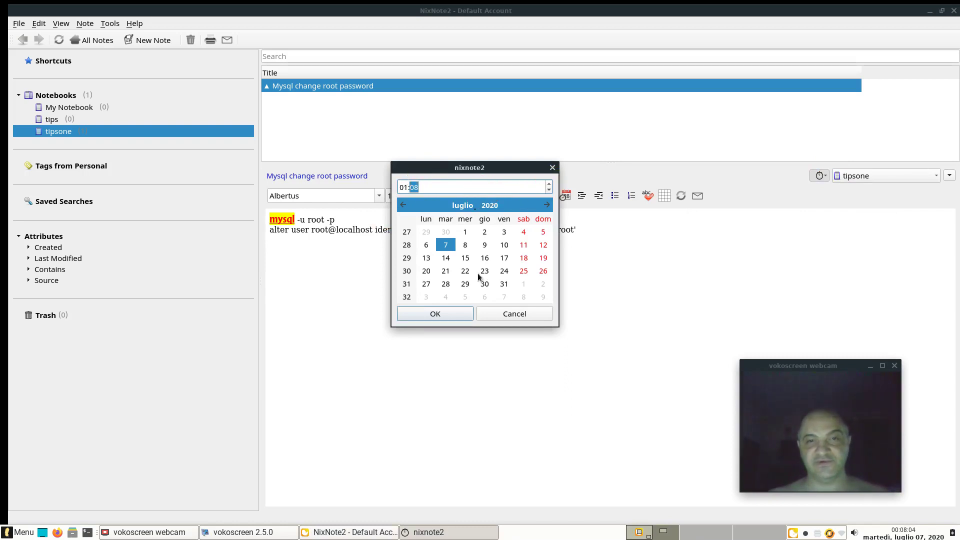
click(435, 313)
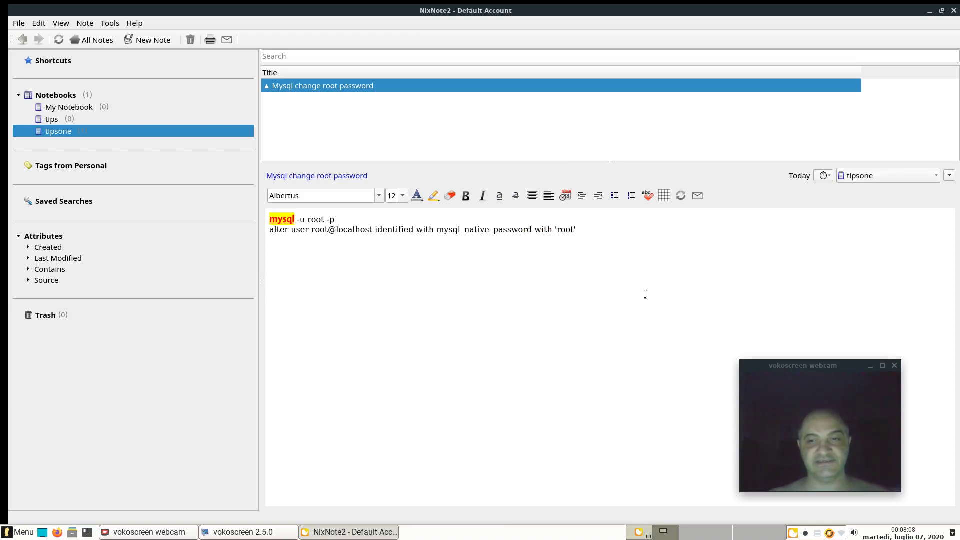
click(423, 291)
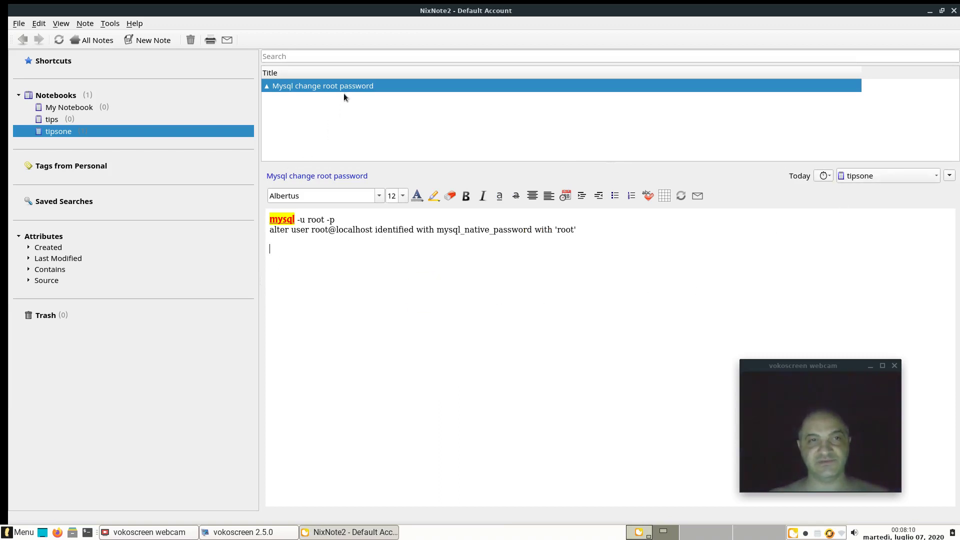
Start attaching a file and browse the home, Downloads and Commandos - Behind Enemy Lines folders
click(357, 248)
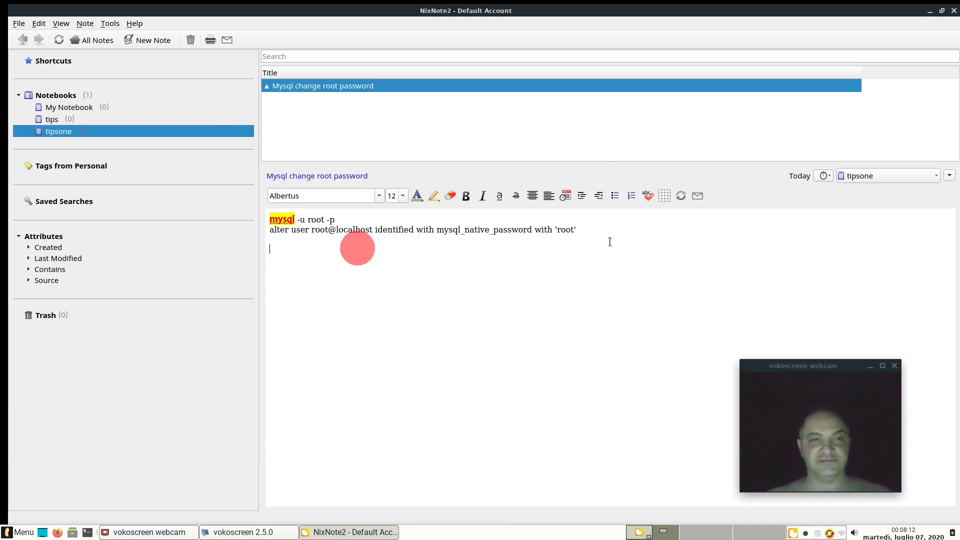
right_click(422, 253)
click(356, 256)
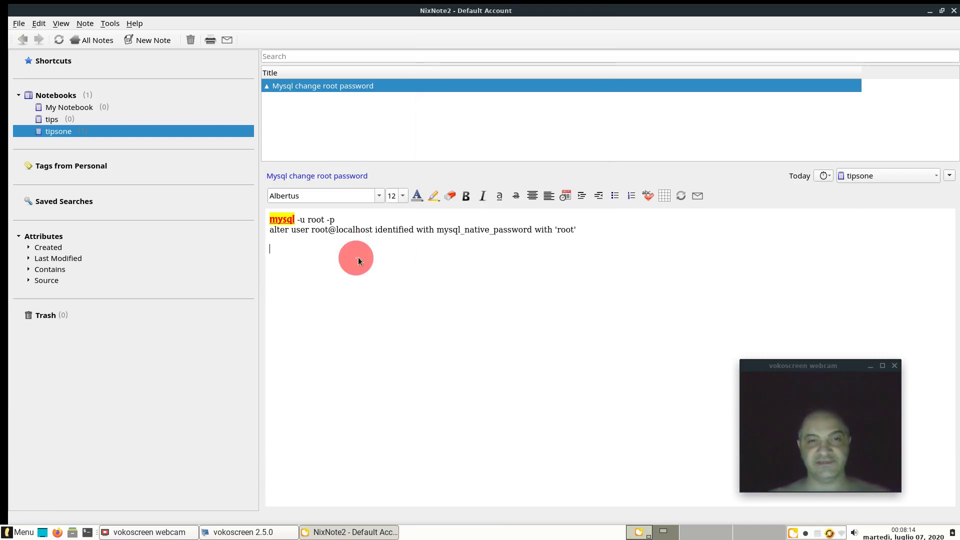
right_click(418, 263)
scroll(459, 256, down, 10)
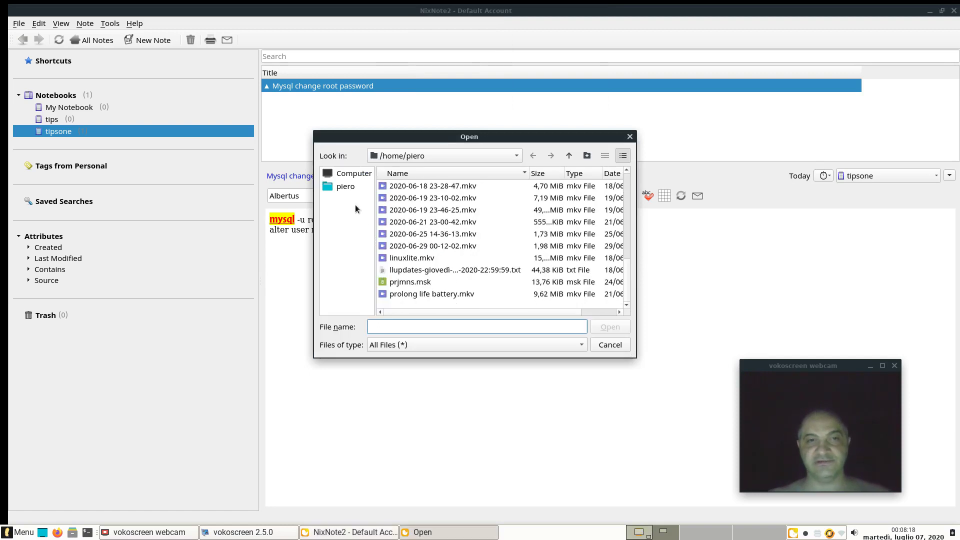
click(355, 188)
scroll(455, 242, up, 1)
scroll(425, 245, down, 1)
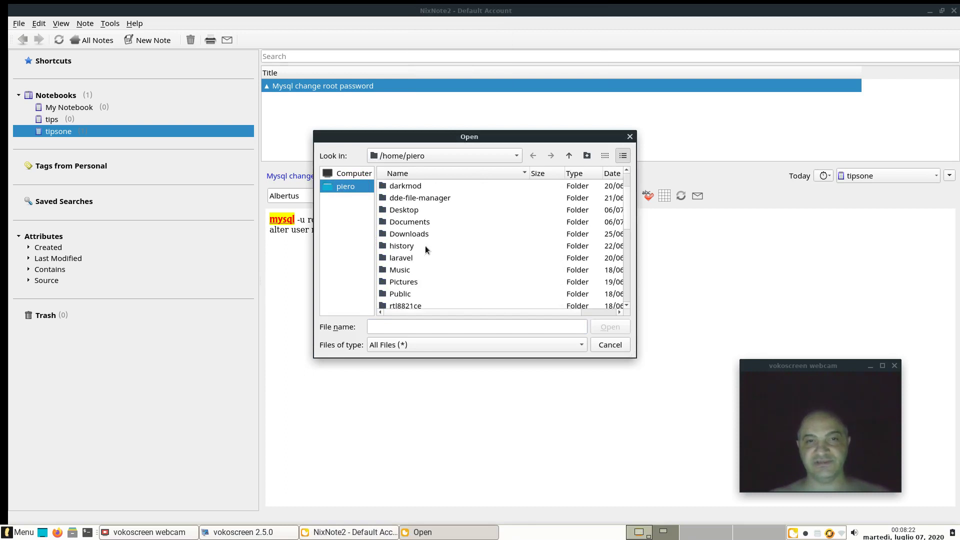
double_click(424, 228)
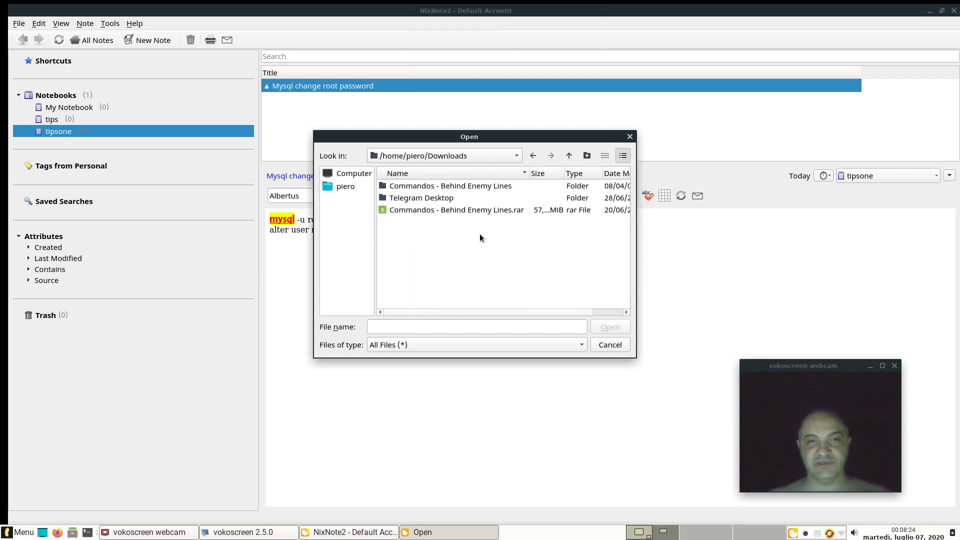
double_click(472, 186)
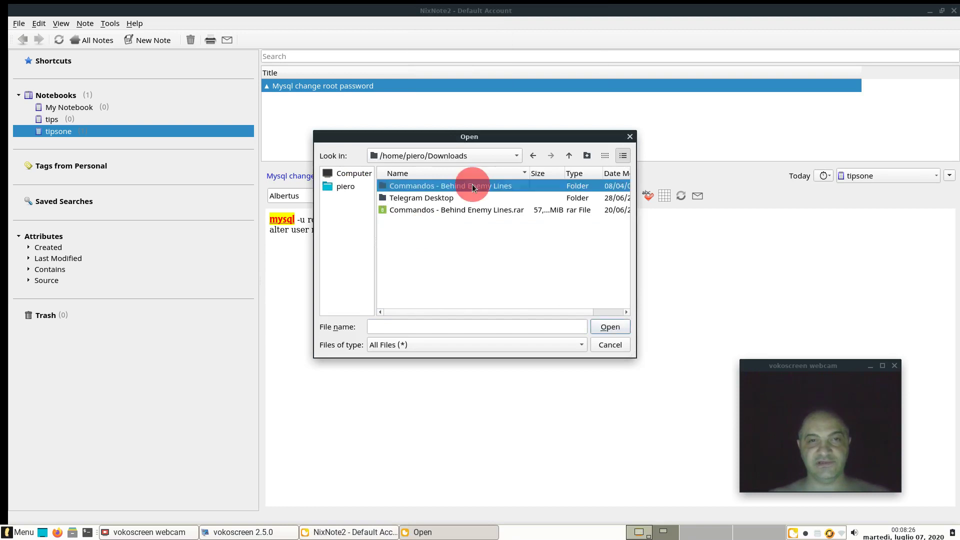
scroll(432, 262, down, 3)
scroll(432, 262, up, 1)
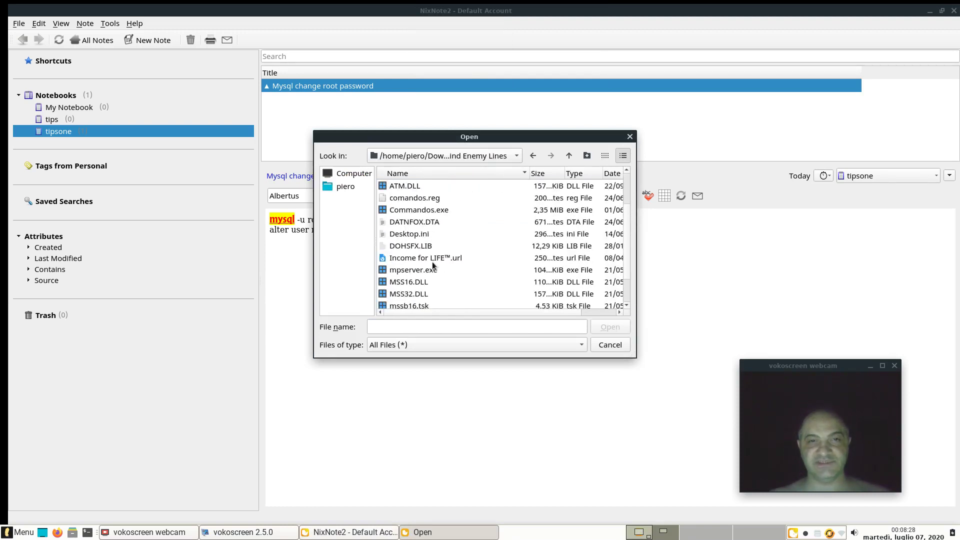
scroll(473, 257, up, 1)
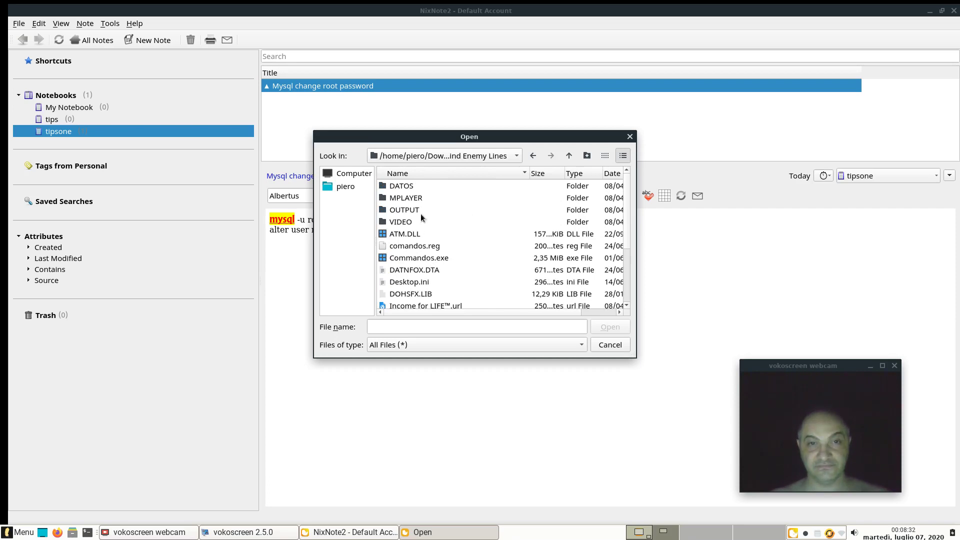
Insert 169px-Tux.svg.png from the Desktop folder into the note below the commands
click(516, 155)
click(500, 186)
scroll(465, 230, down, 10)
scroll(452, 242, up, 10)
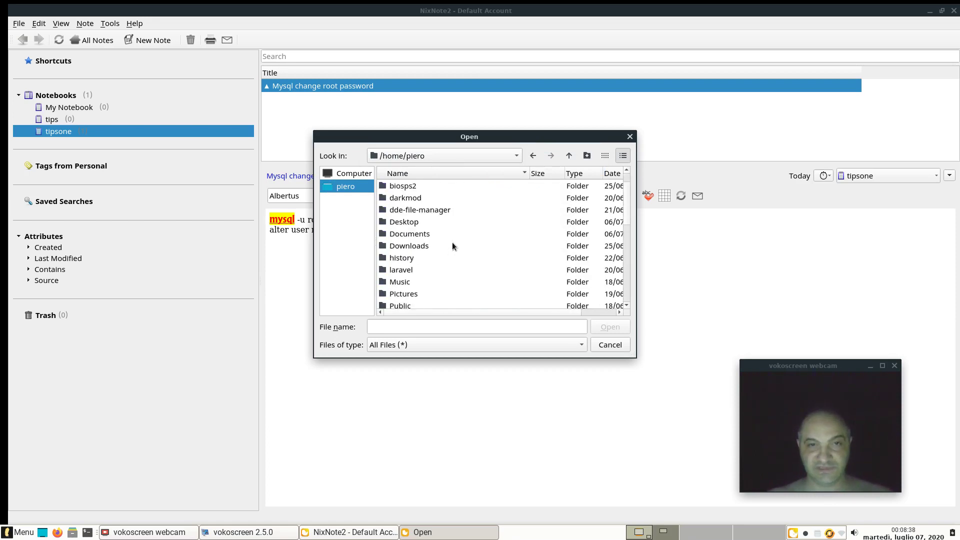
double_click(410, 221)
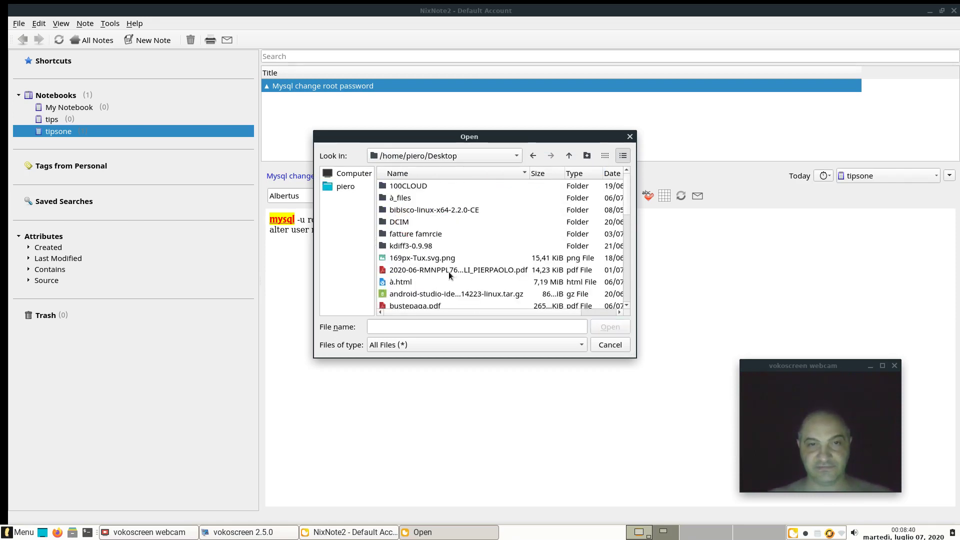
double_click(443, 258)
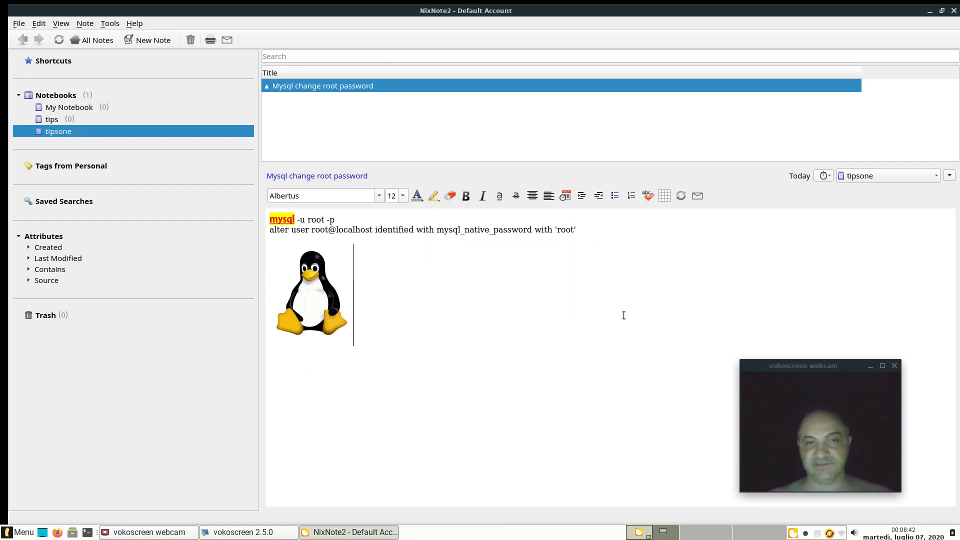
click(327, 294)
click(316, 295)
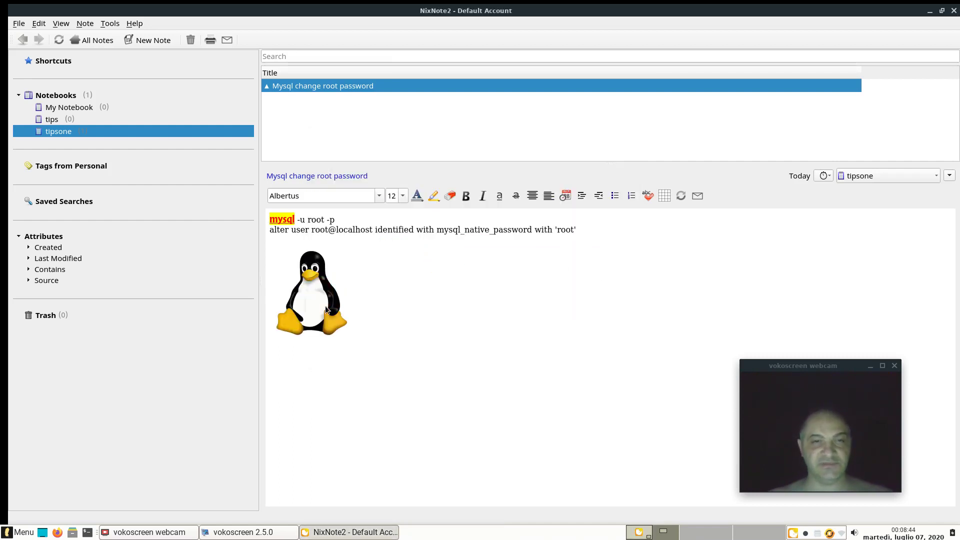
drag(371, 313, 268, 317)
click(402, 317)
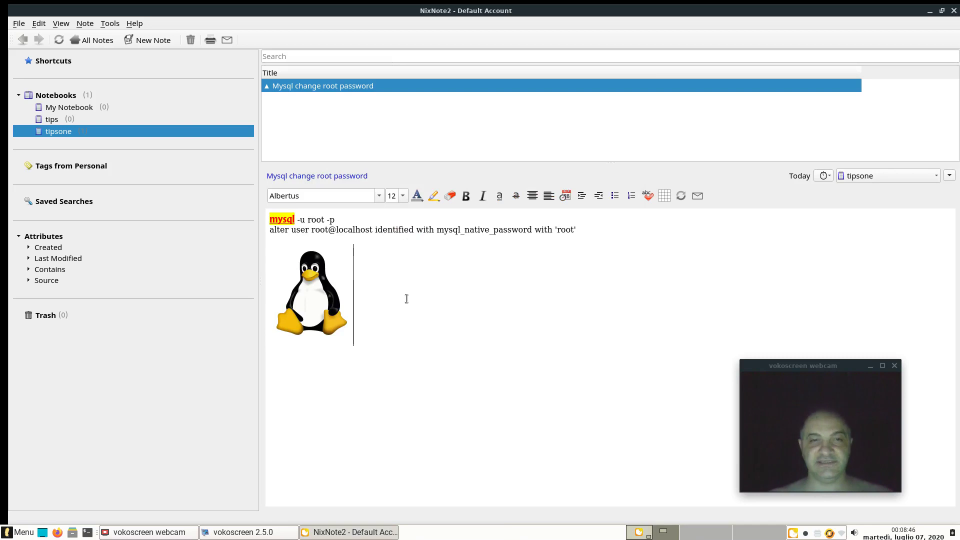
click(306, 374)
Insert a table of 6 rows and 6 columns below the Tux image
right_click(343, 360)
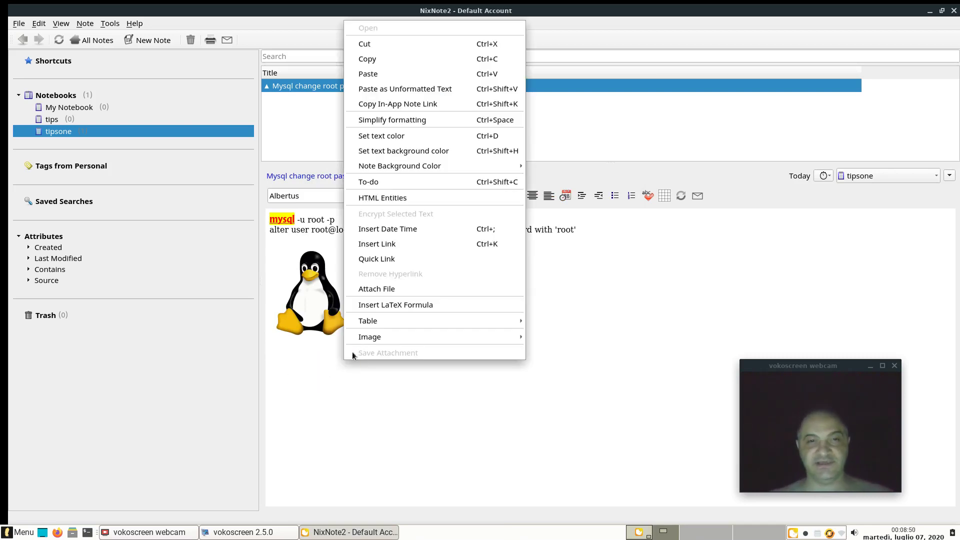
mouse_move(392, 321)
click(560, 321)
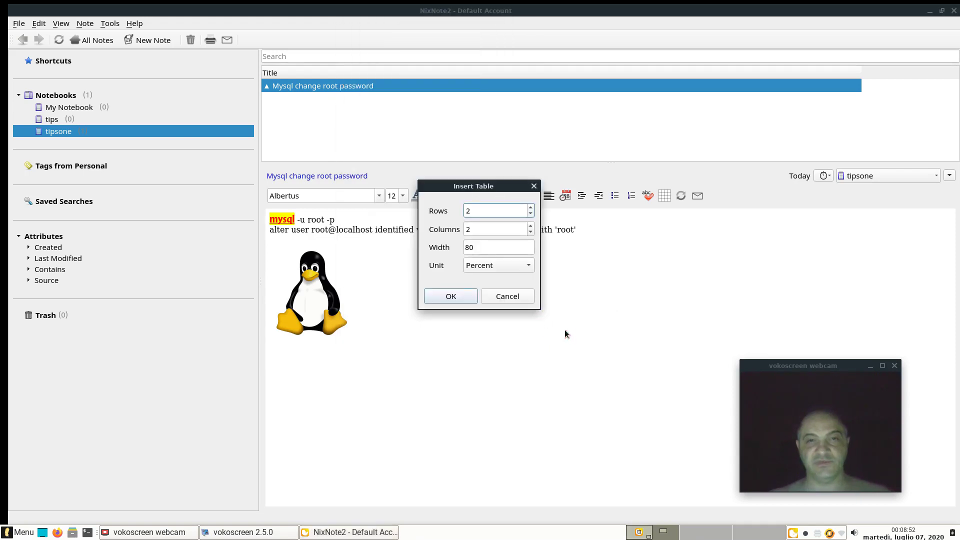
double_click(497, 210)
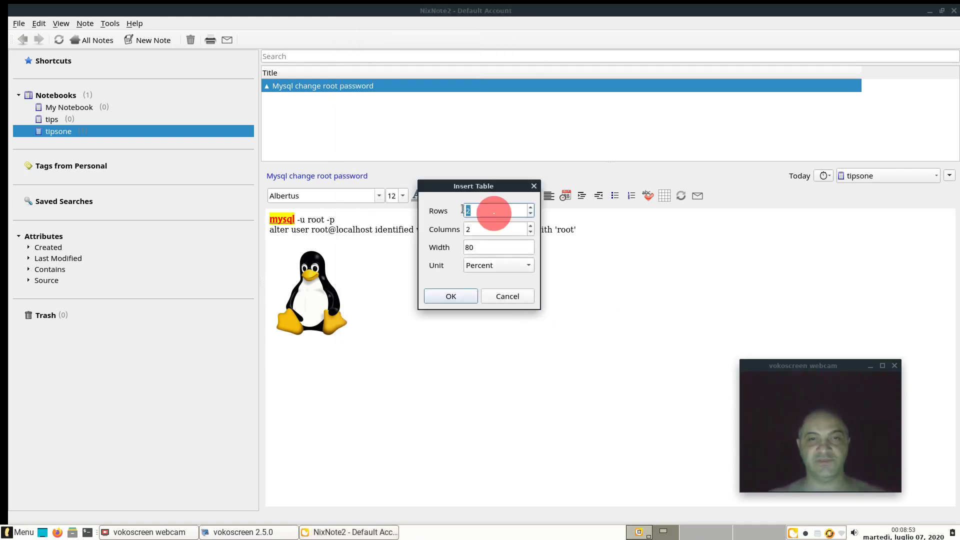
double_click(483, 229)
text(5)
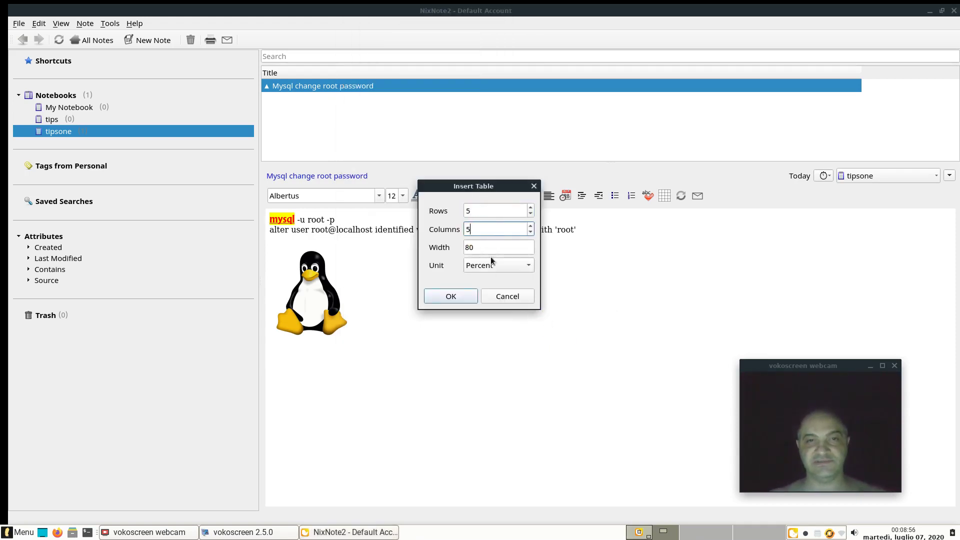
double_click(483, 230)
text(6)
double_click(493, 209)
text(6)
click(457, 293)
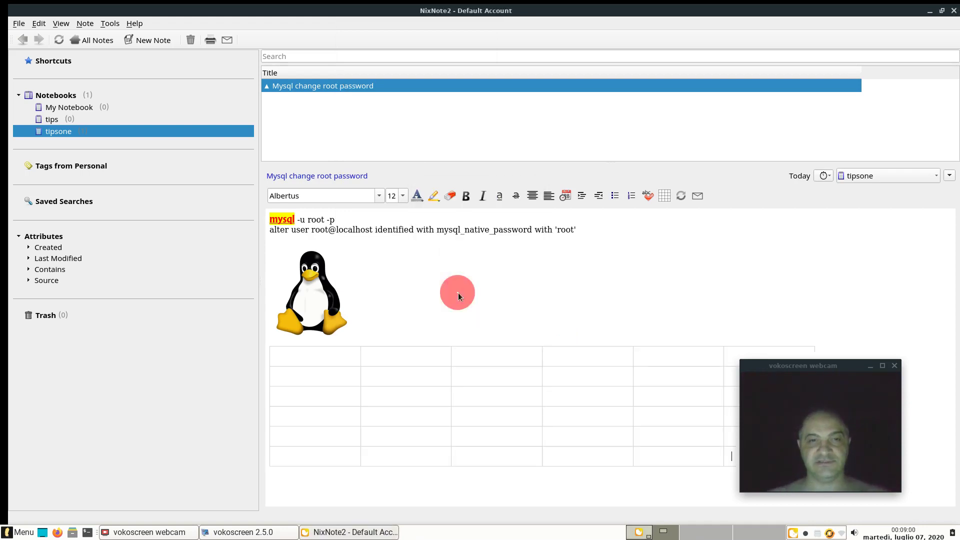
Fill the first row's first three cells with tes, te and te
click(319, 357)
text(tes)
click(415, 360)
text(te)
click(490, 361)
text(te)
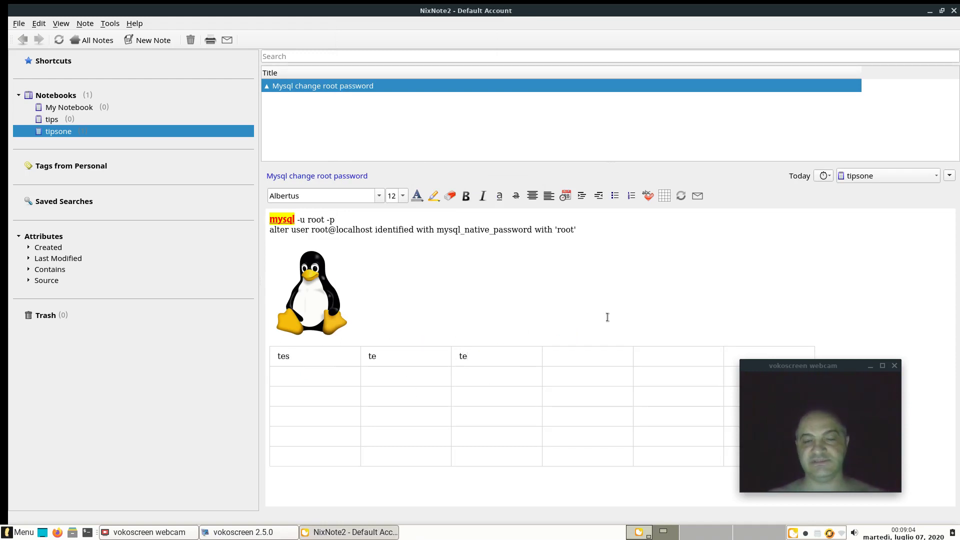
Replace the first cell's text 'tes' with 'to buy cheese'
click(303, 382)
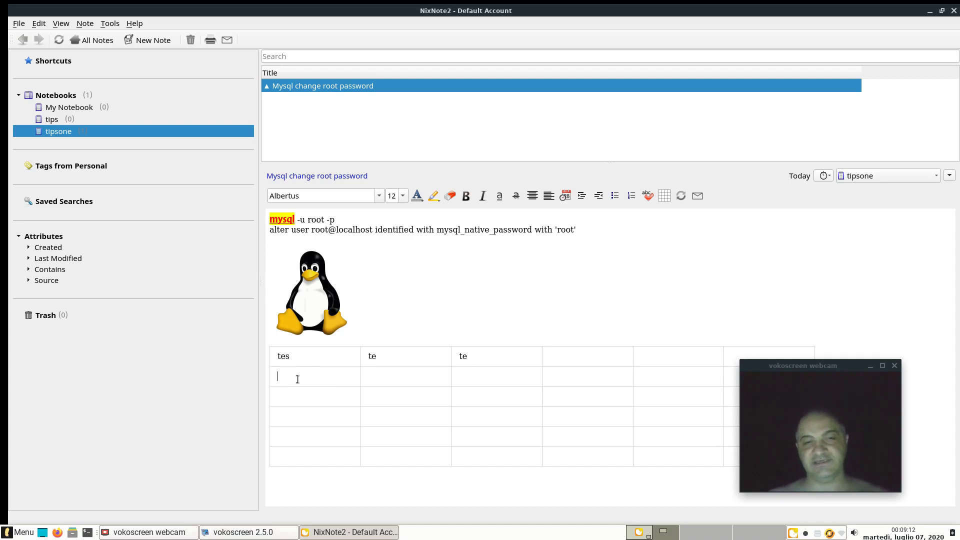
click(301, 357)
double_click(301, 357)
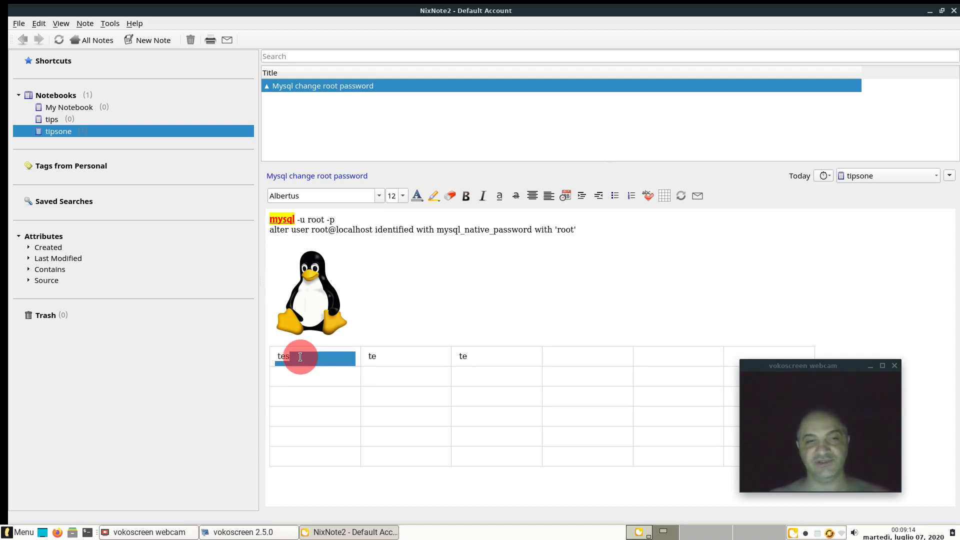
click(279, 382)
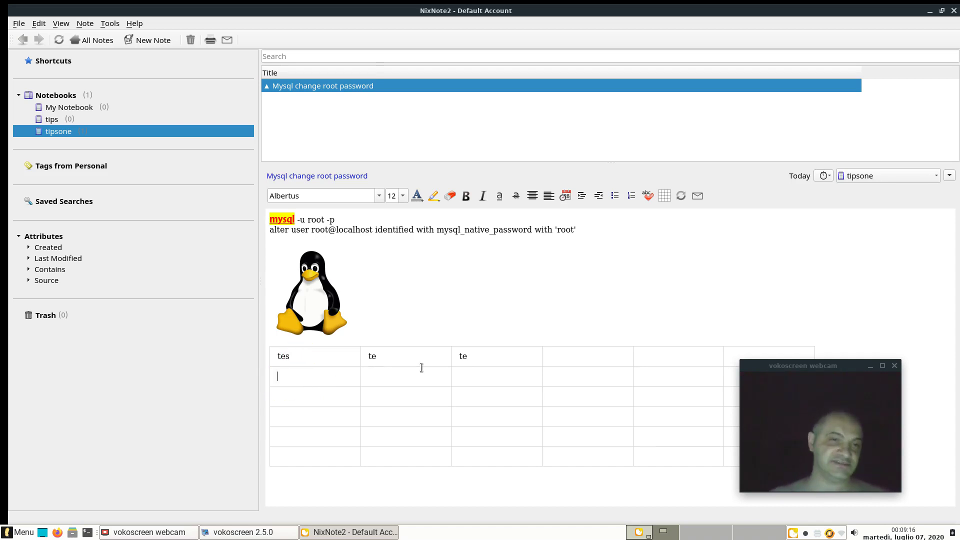
double_click(335, 353)
click(336, 353)
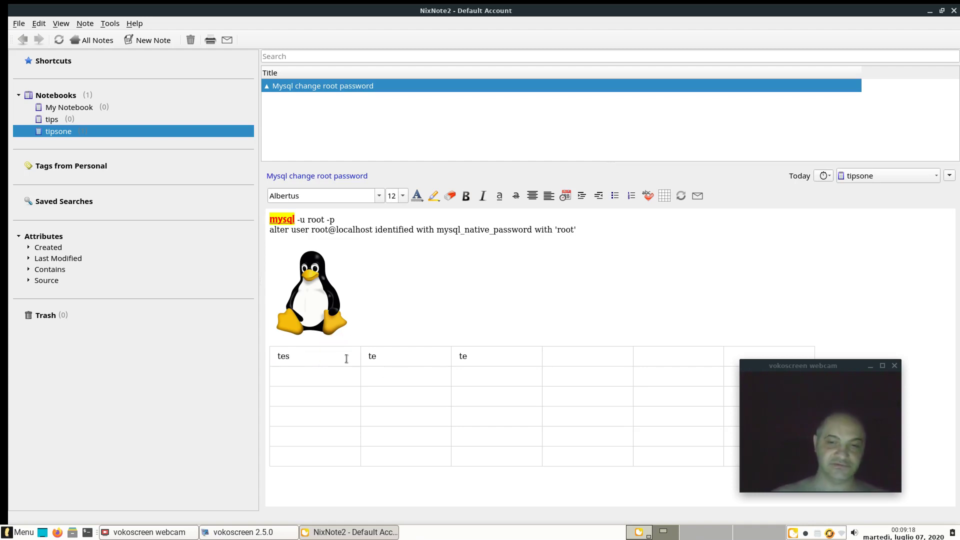
key(BackSpace)
key(BackSpace)
text(to buy)
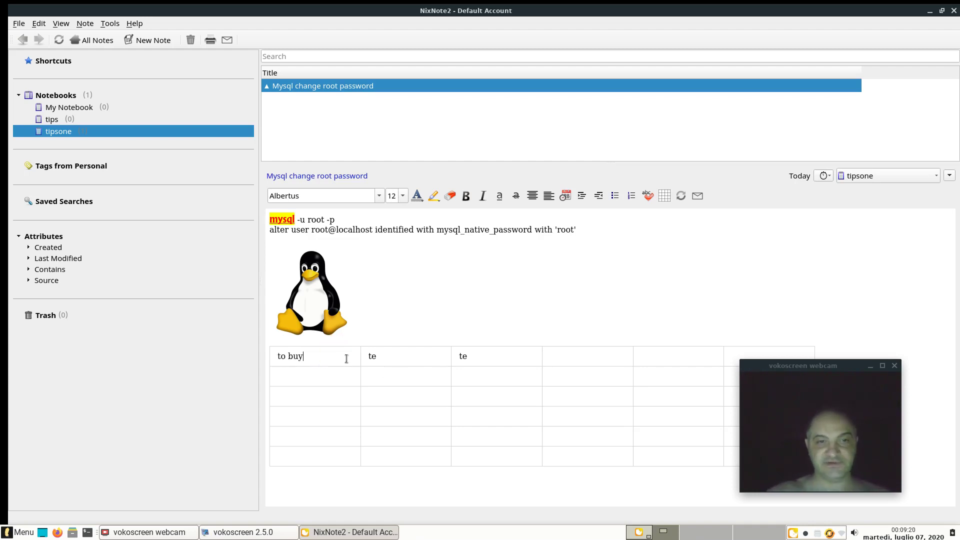
text( cheese)
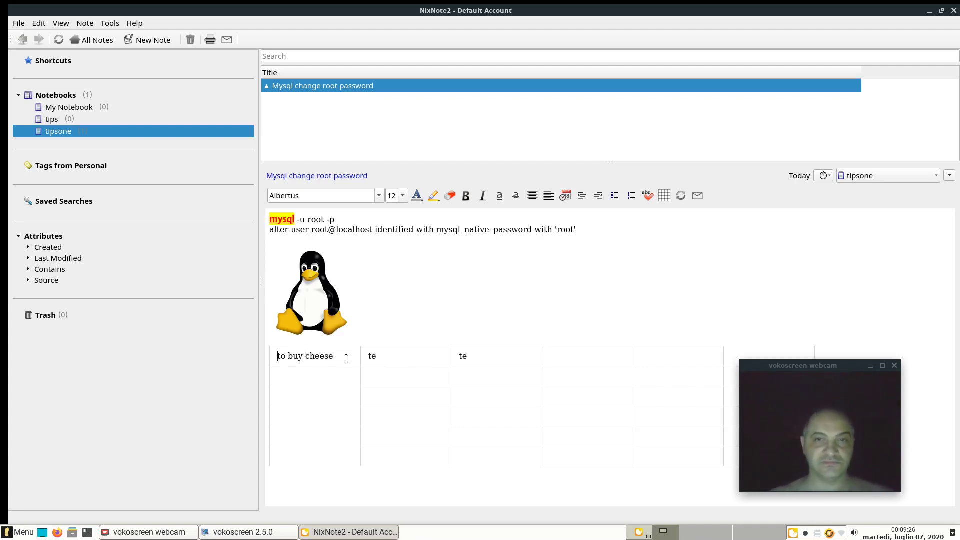
Make it a numbered list with an empty item above and 'to buy bread' below
click(631, 196)
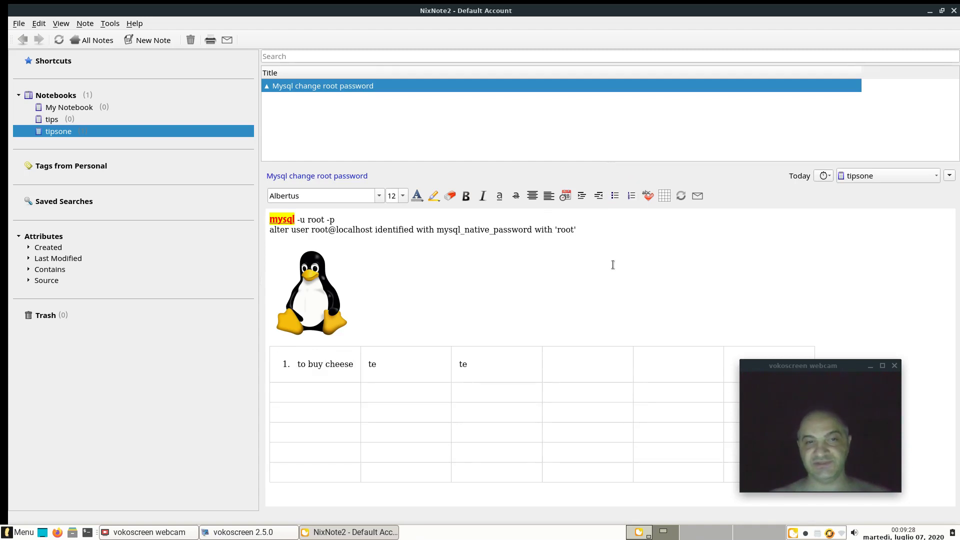
key(Return)
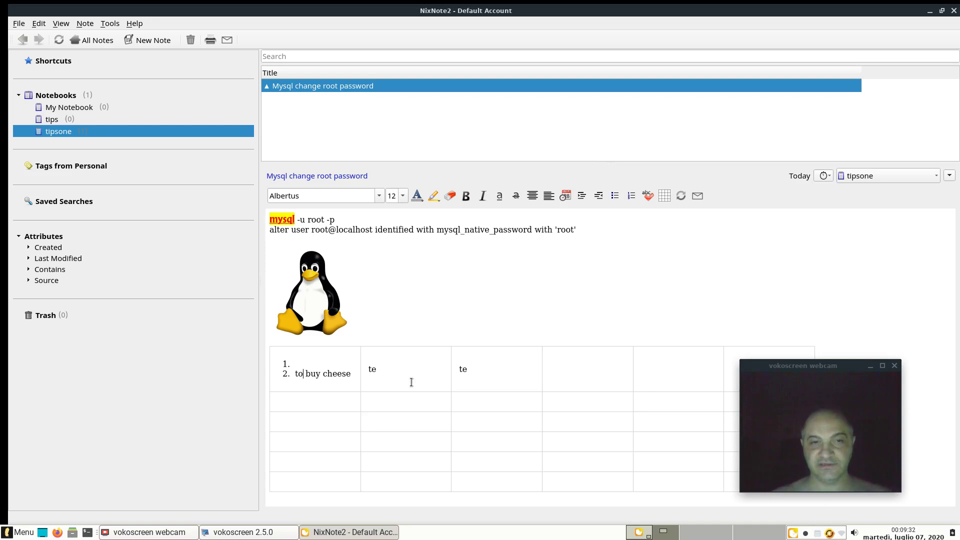
key(Return)
text(to buy brea)
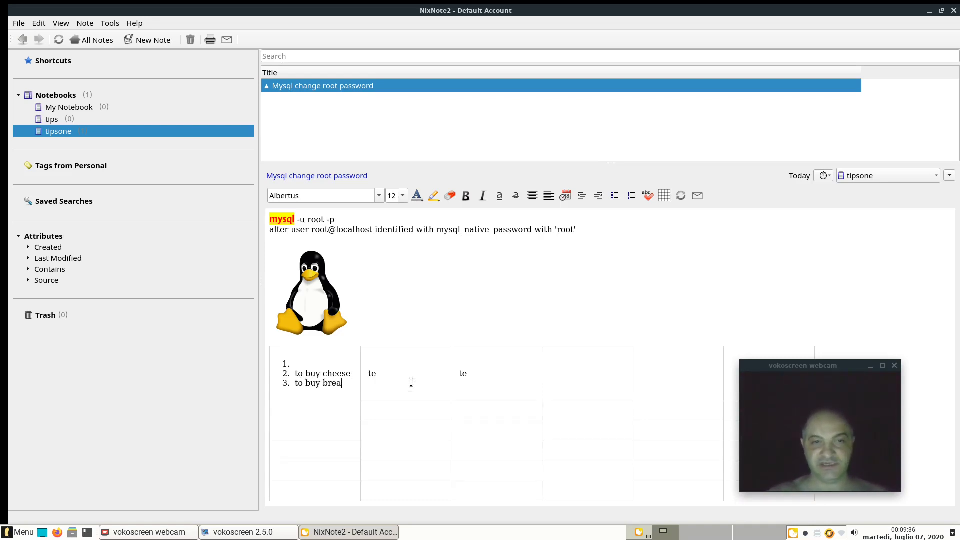
text(d)
key(Return)
Fill the empty first list item with 'to buy water'
click(319, 367)
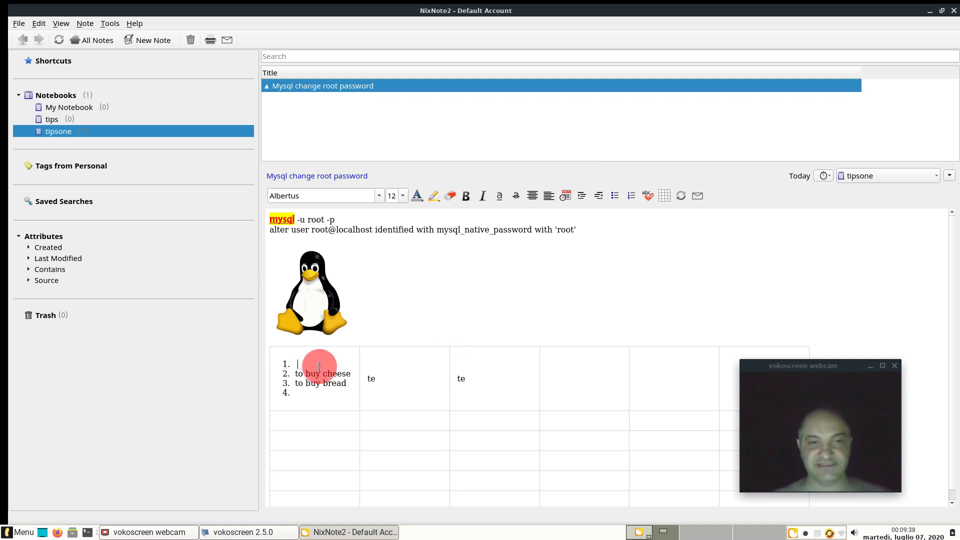
text(to bu)
key(BackSpace)
key(BackSpace)
key(BackSpace)
key(BackSpace)
text(o buy)
key(BackSpace)
key(BackSpace)
text(uy )
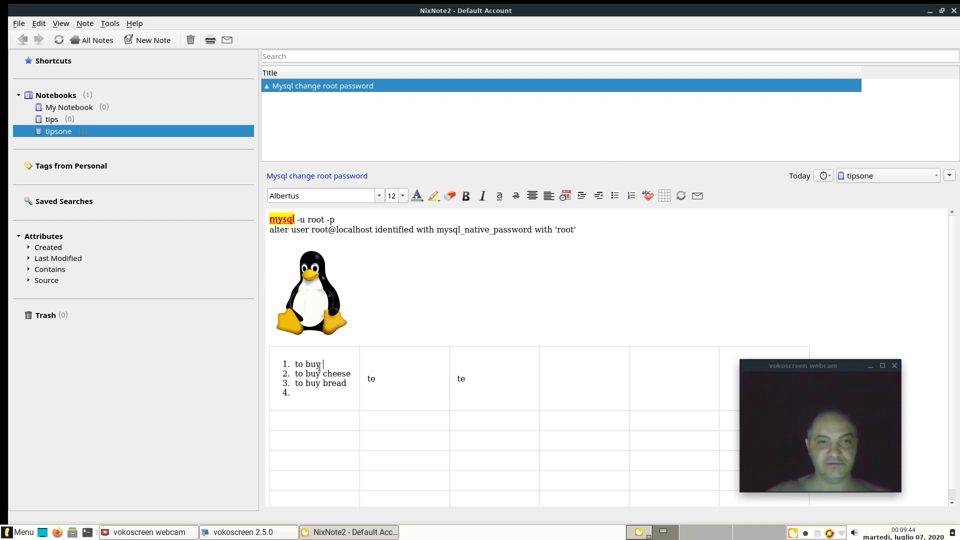
text(water)
click(319, 367)
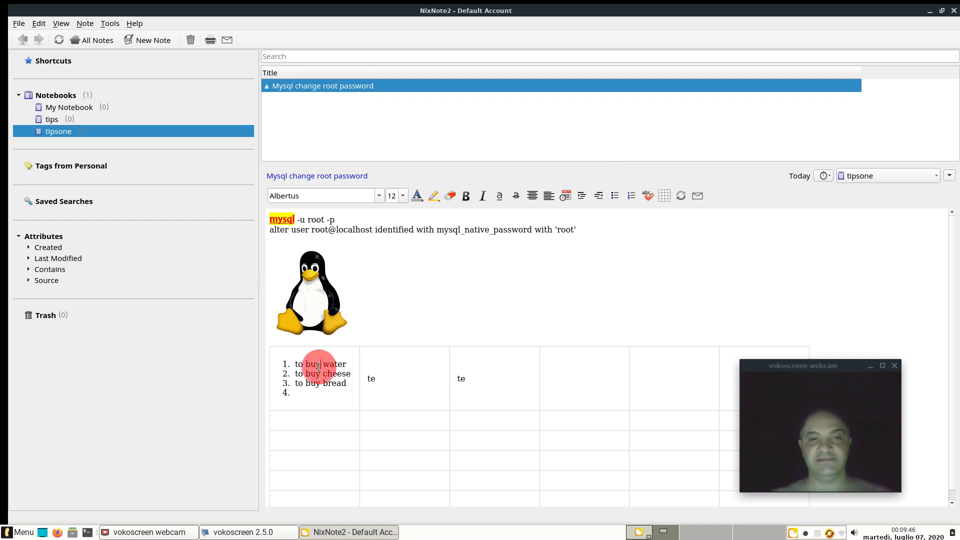
right_click(349, 382)
click(346, 384)
Add a to-do checkbox before 'to buy bread' and test ticking and unticking it
right_click(291, 382)
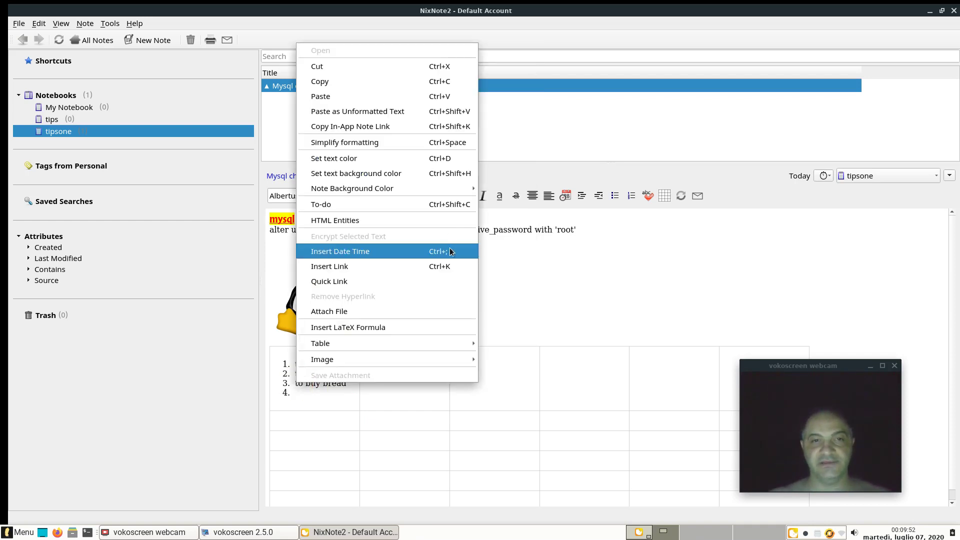
mouse_move(414, 349)
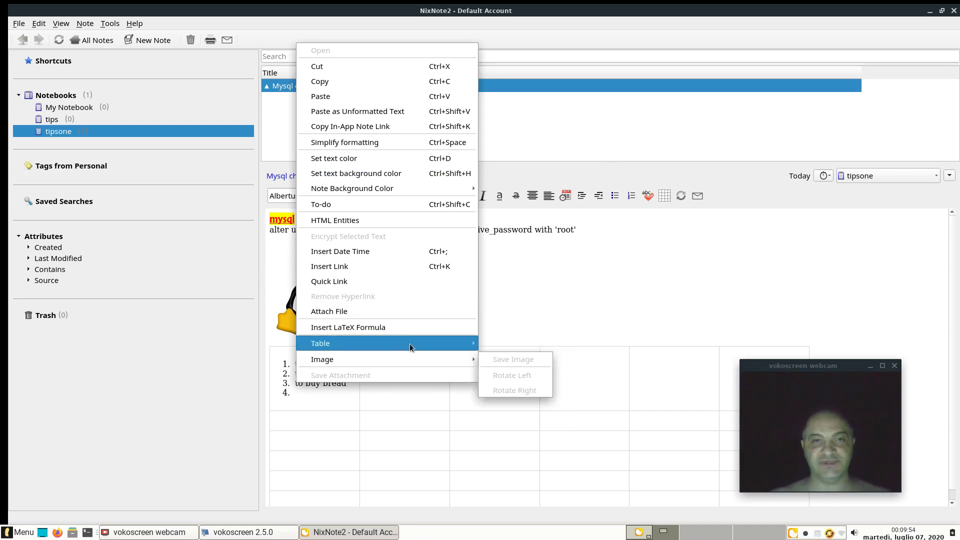
click(425, 203)
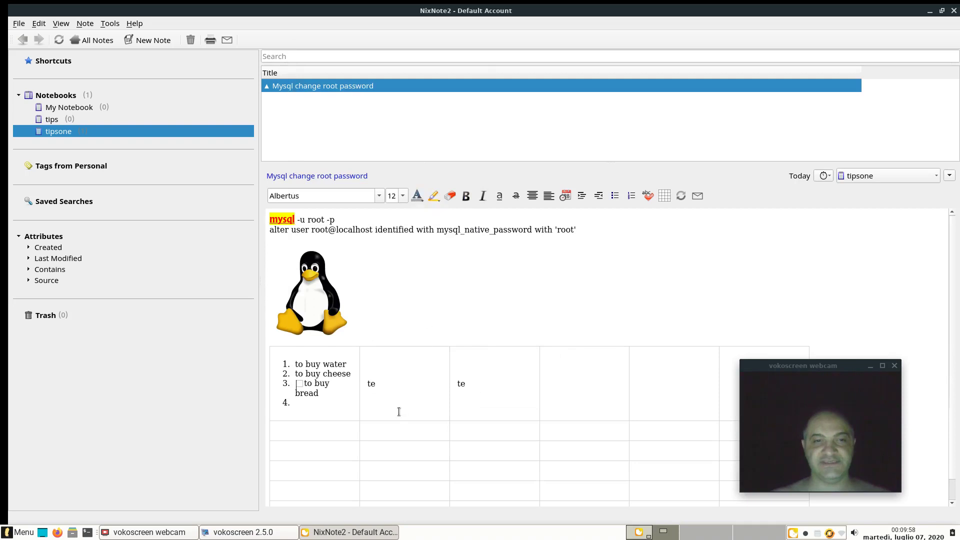
click(361, 372)
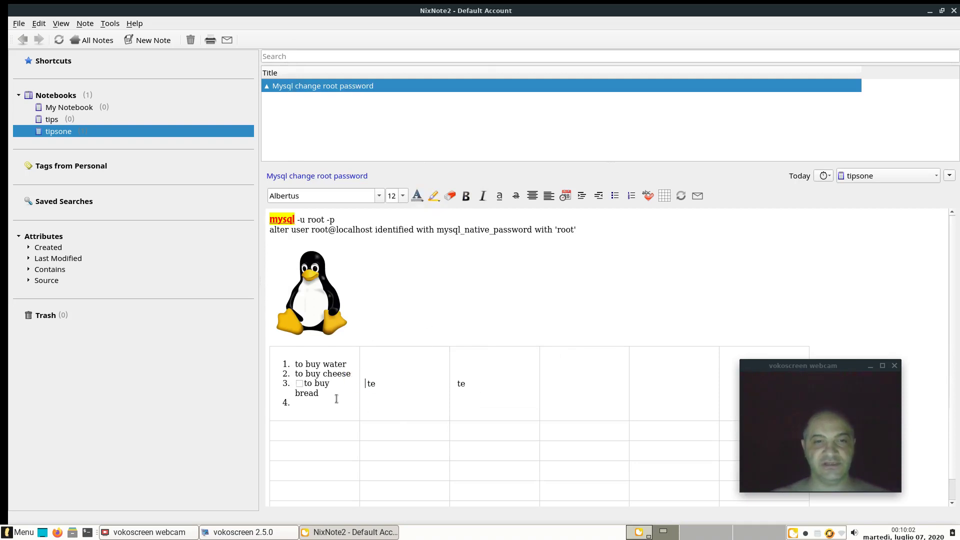
click(299, 383)
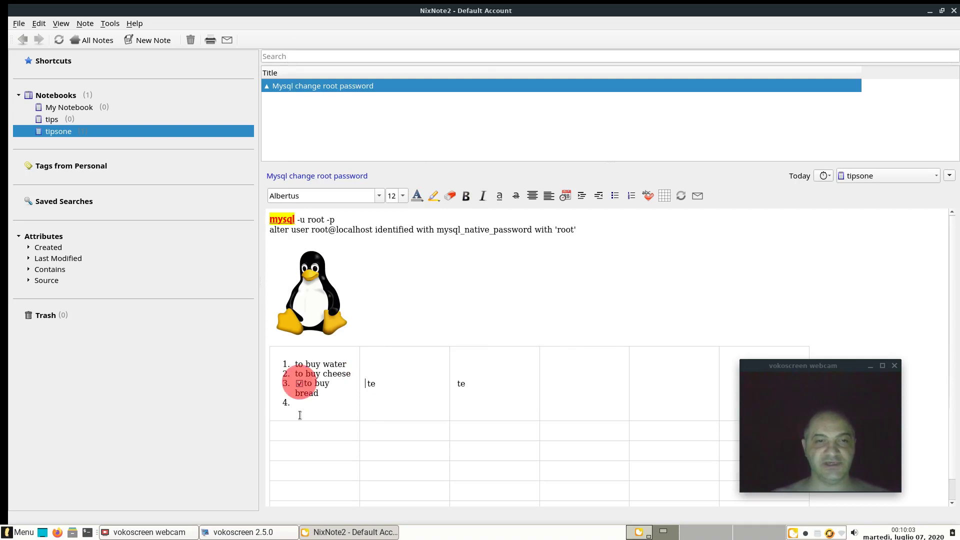
click(299, 383)
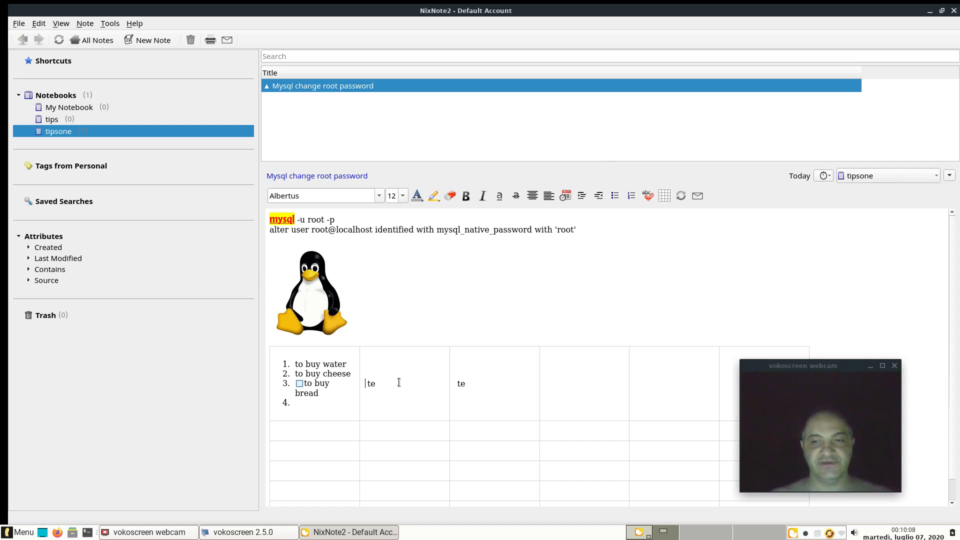
Add to-do checkboxes before 'to buy cheese' and 'to buy water' with Ctrl+Shift+T, then select the items
click(371, 308)
click(296, 372)
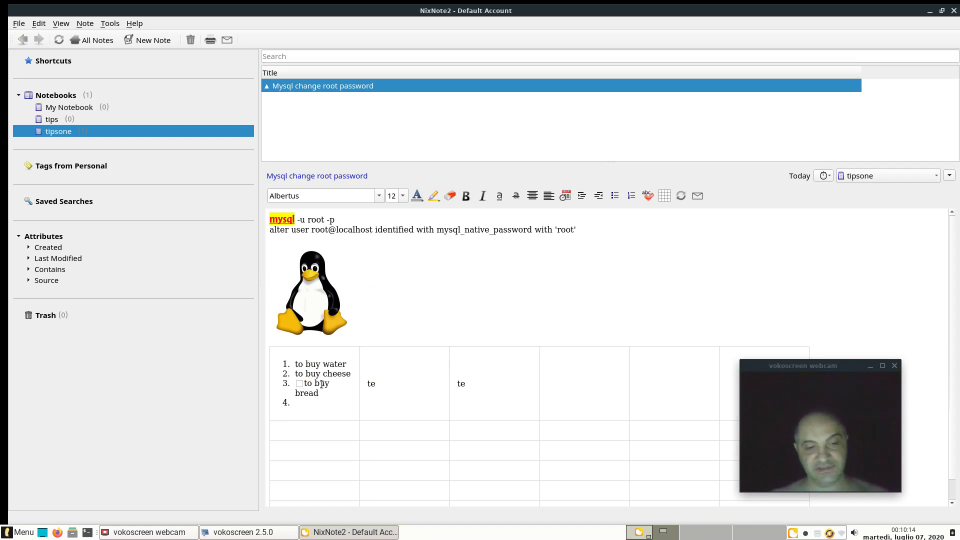
key(ctrl+shift+t)
click(294, 363)
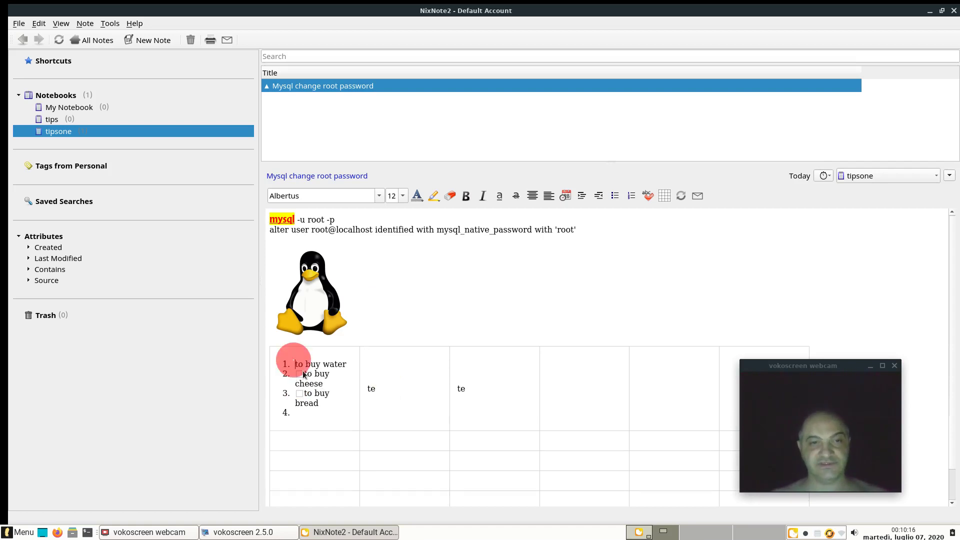
key(ctrl+shift+t)
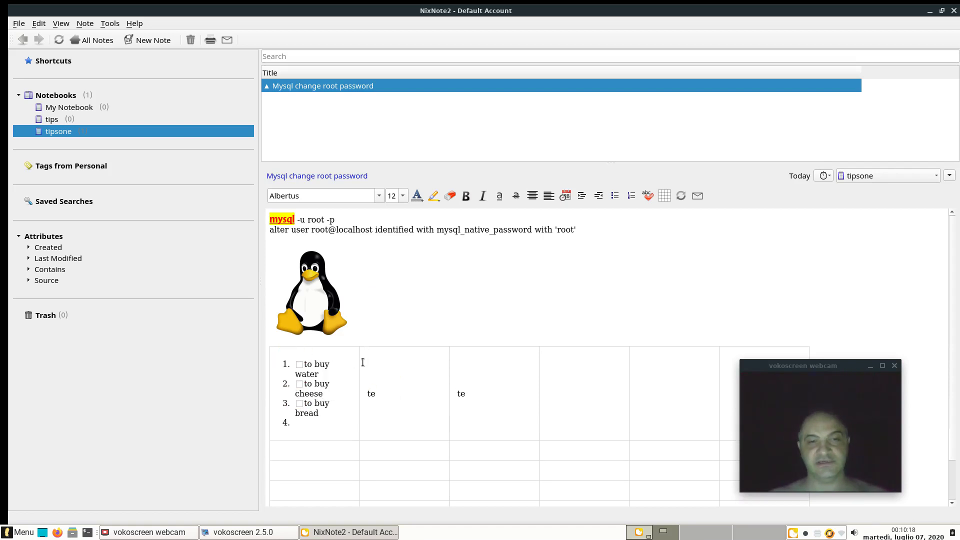
click(361, 425)
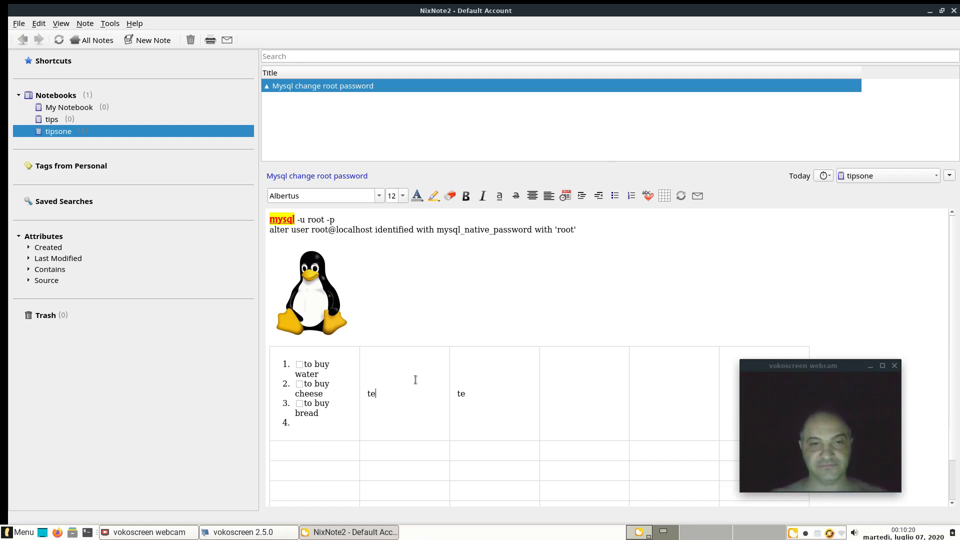
drag(329, 421, 274, 360)
key(ctrl+c)
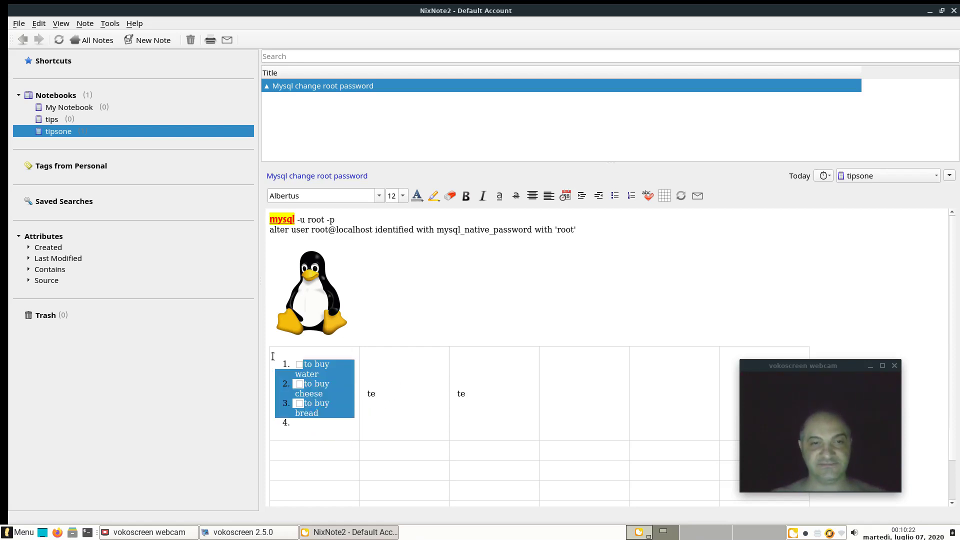
Move the three checklist items out of the table cell to below the penguin image
key(Delete)
click(371, 337)
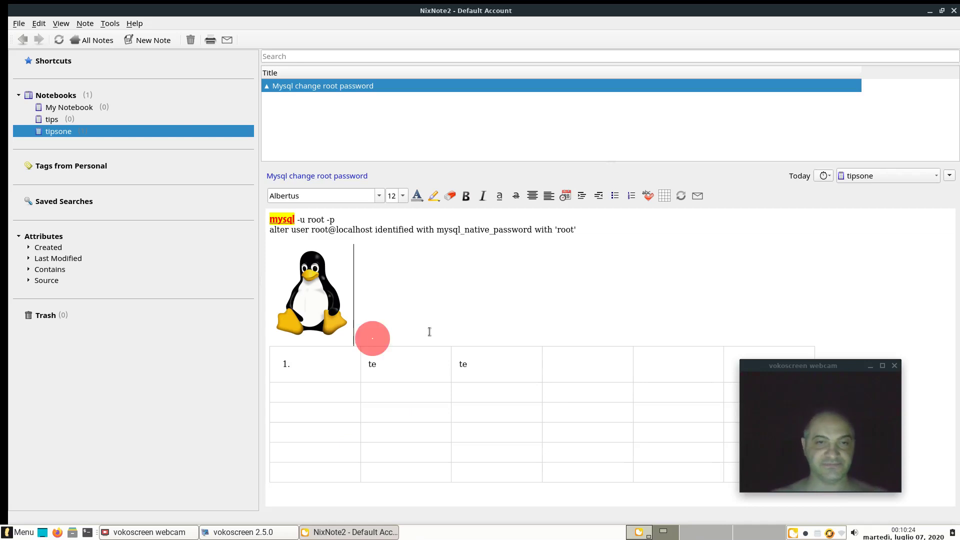
key(ctrl+v)
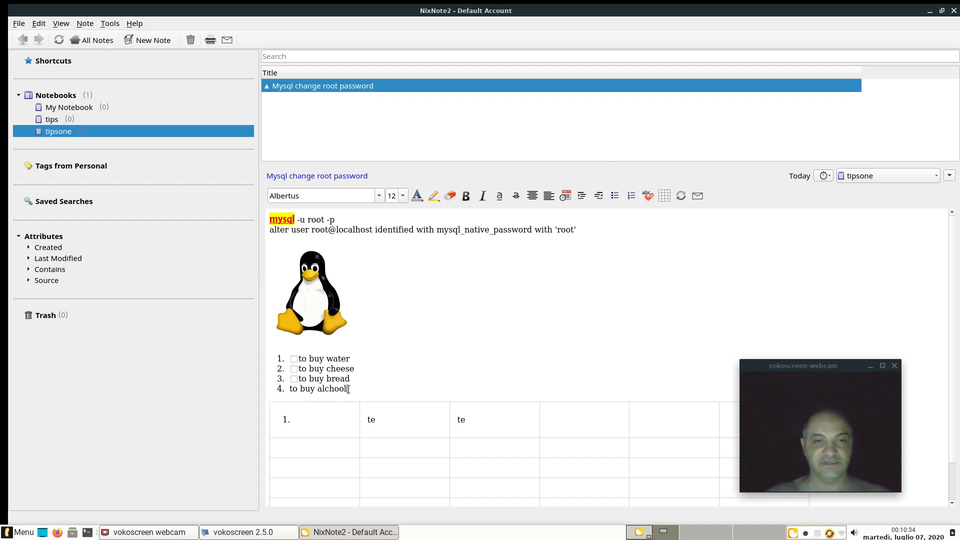
Add a to-do checkbox before the fourth item 'to buy alchool'
key(ctrl+shift+c)
key(ctrl+z)
click(290, 388)
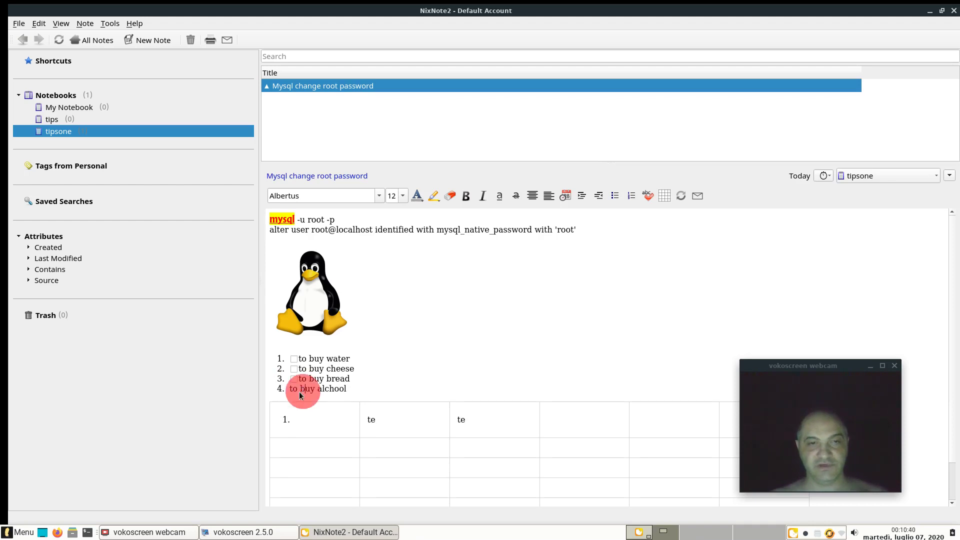
key(ctrl+shift+c)
click(386, 387)
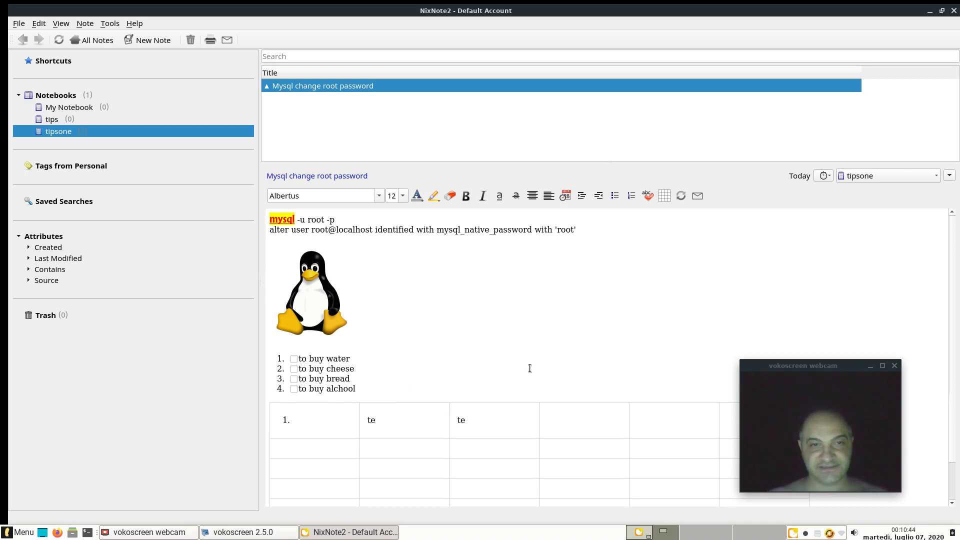
drag(369, 387, 284, 351)
click(448, 360)
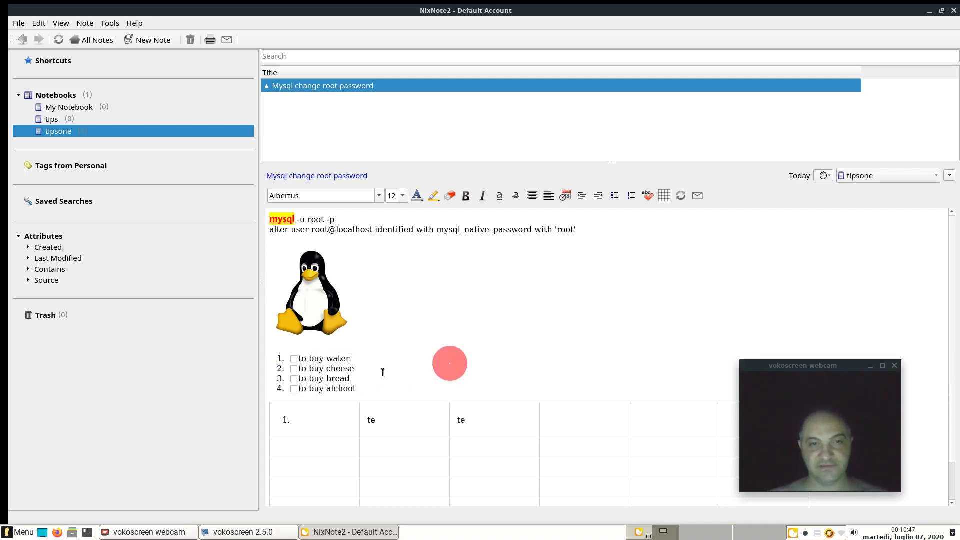
click(412, 399)
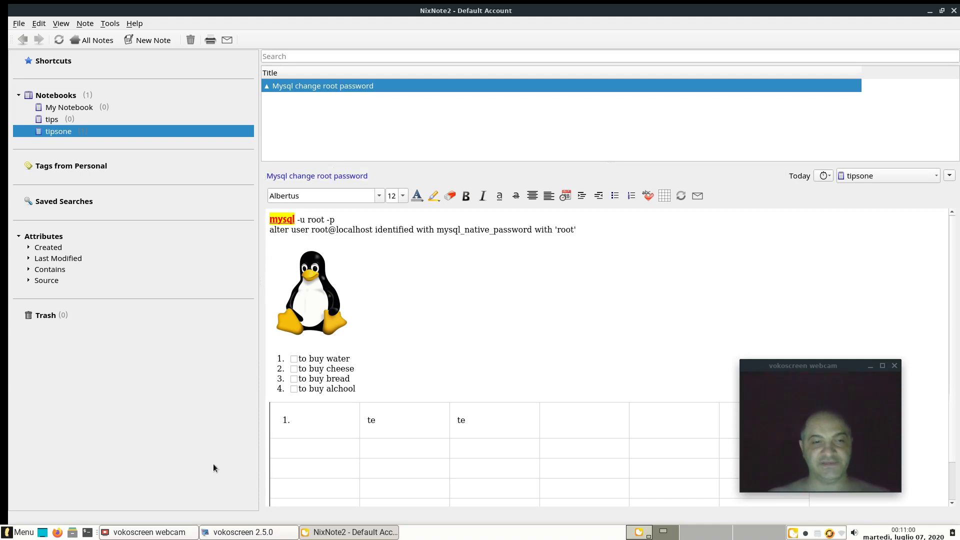
Launch Firefox and move its window to another workspace
click(57, 533)
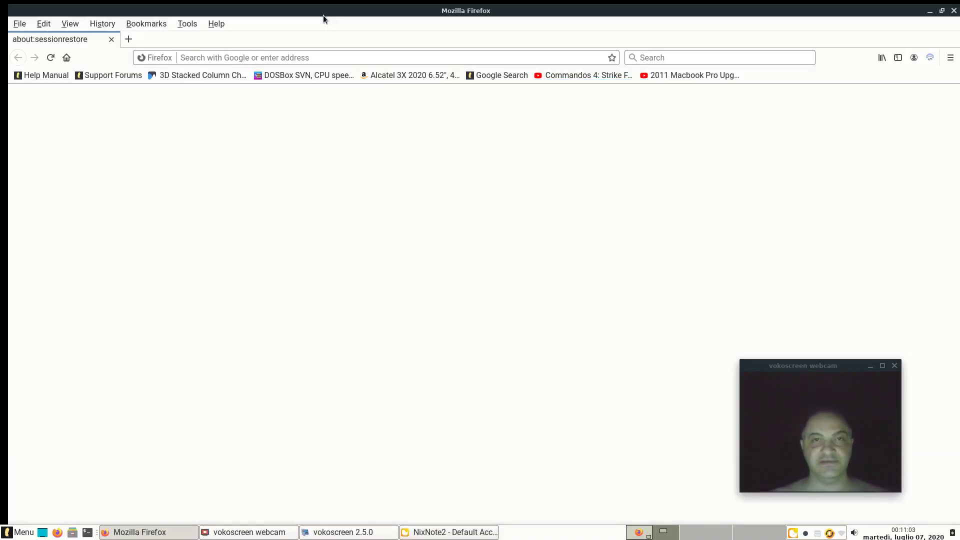
drag(339, 13, 959, 25)
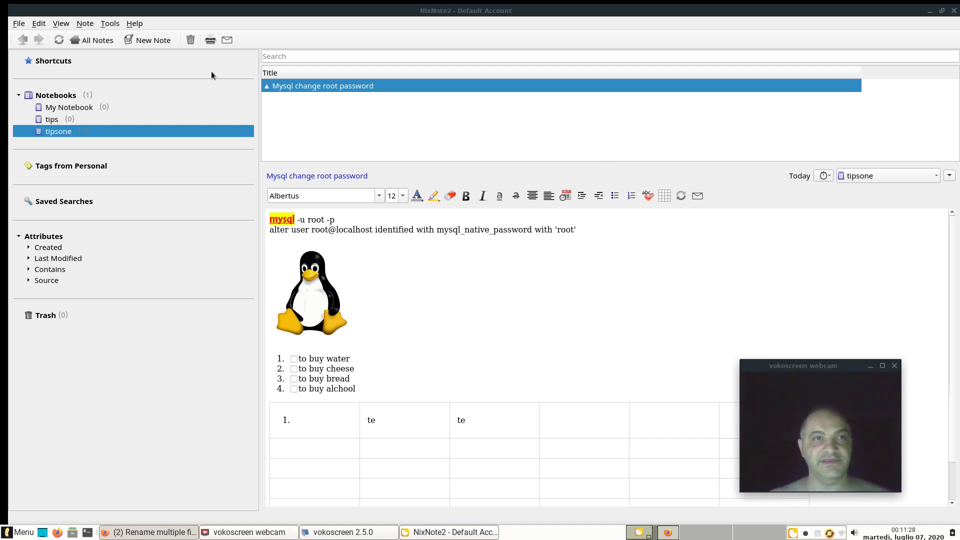
Create a new note in tipsone titled 'rename files in linux'
click(155, 40)
click(314, 99)
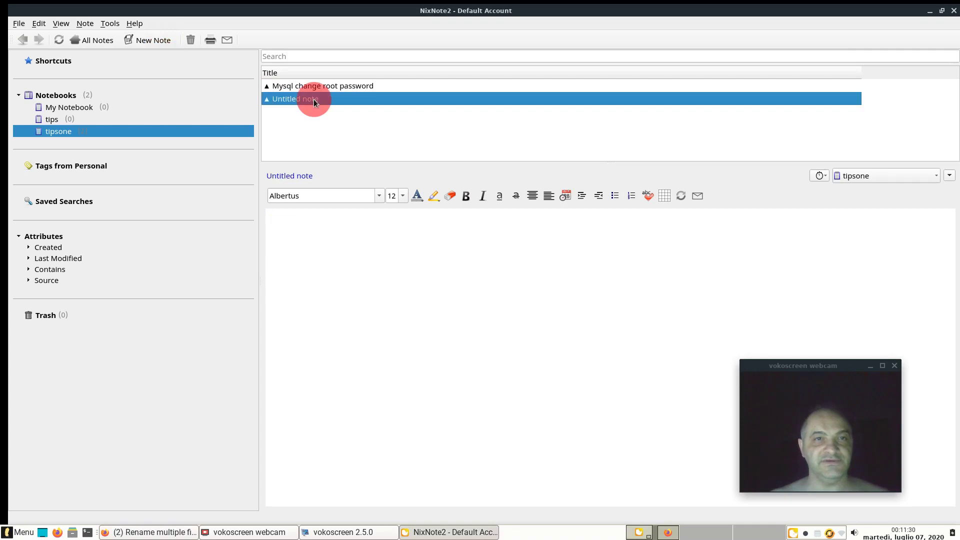
click(340, 178)
triple_click(328, 177)
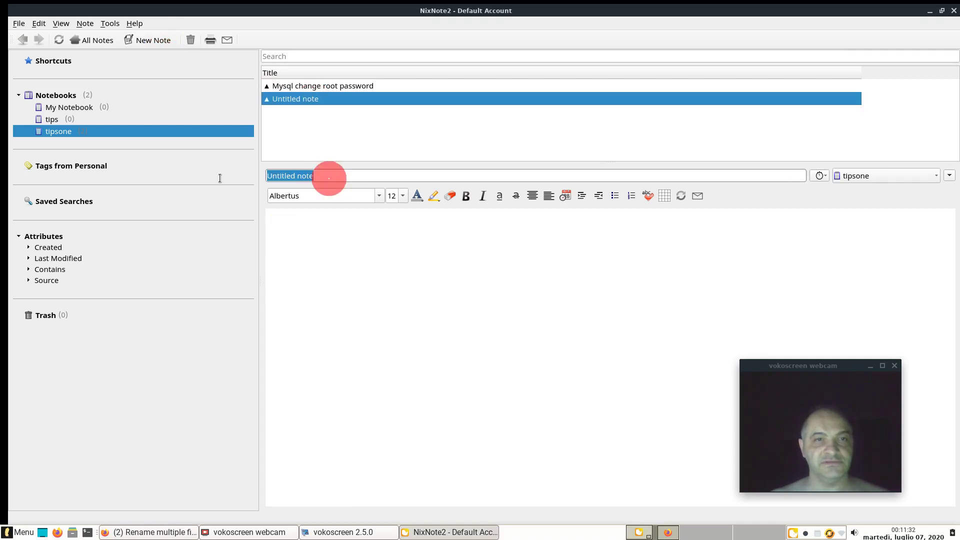
text(rename files in linu)
text(x)
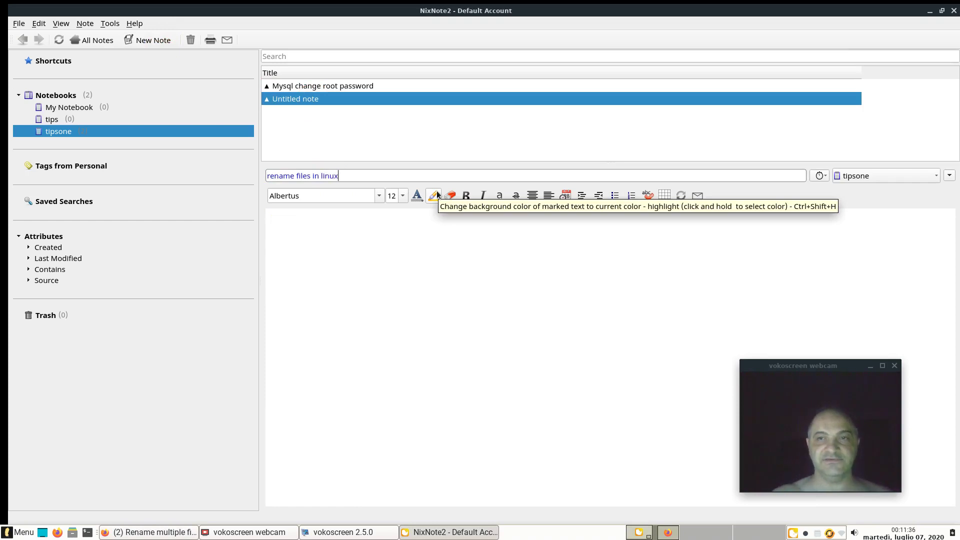
click(410, 232)
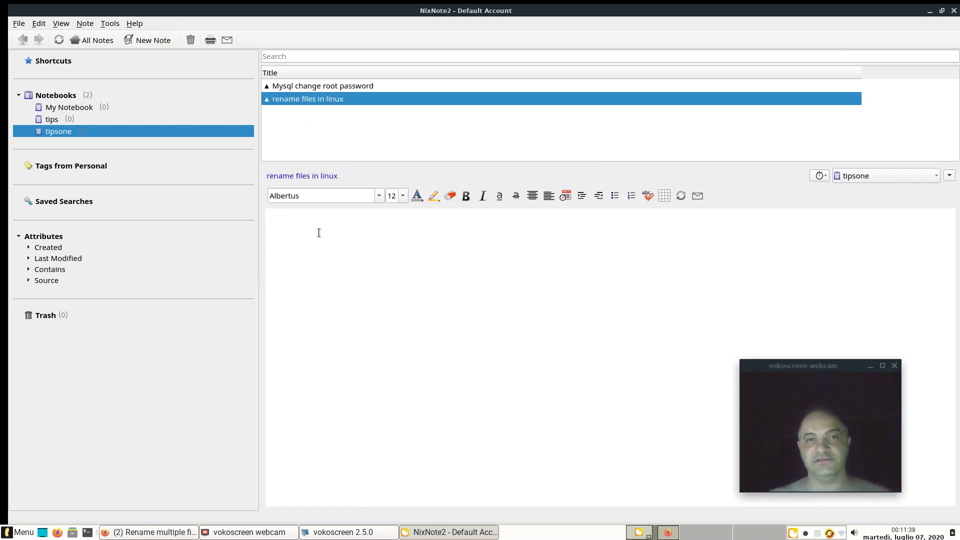
Check the note's notebook is tipsone and paste the YouTube link into its body
click(442, 177)
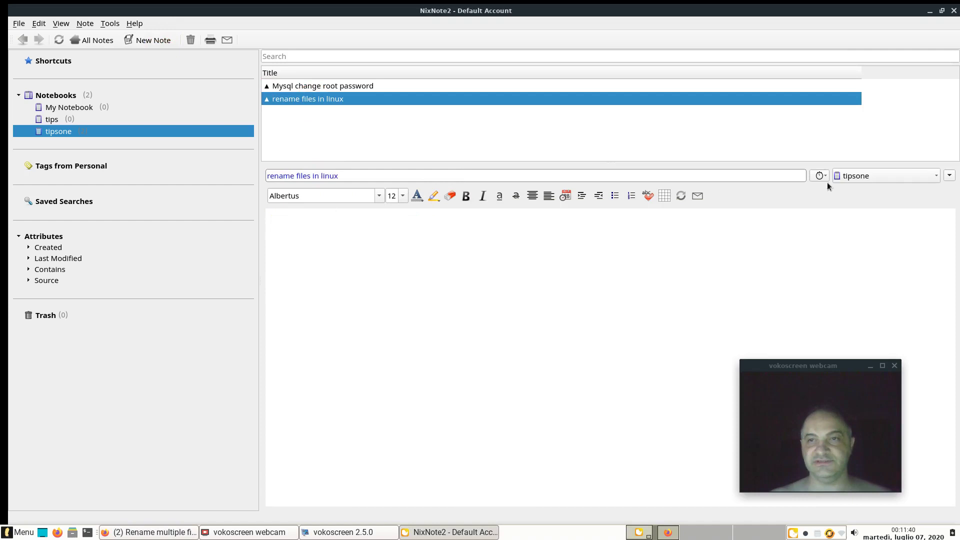
click(864, 176)
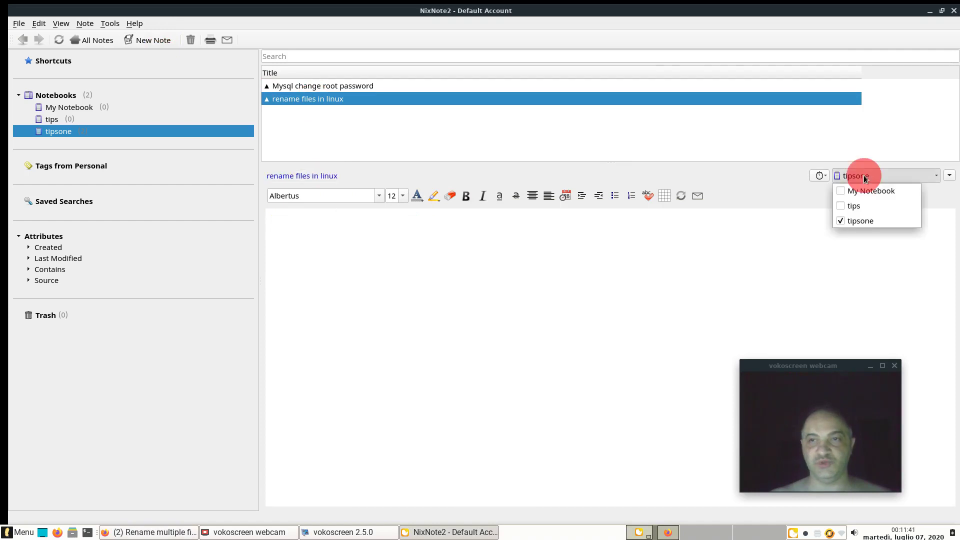
click(799, 176)
click(586, 173)
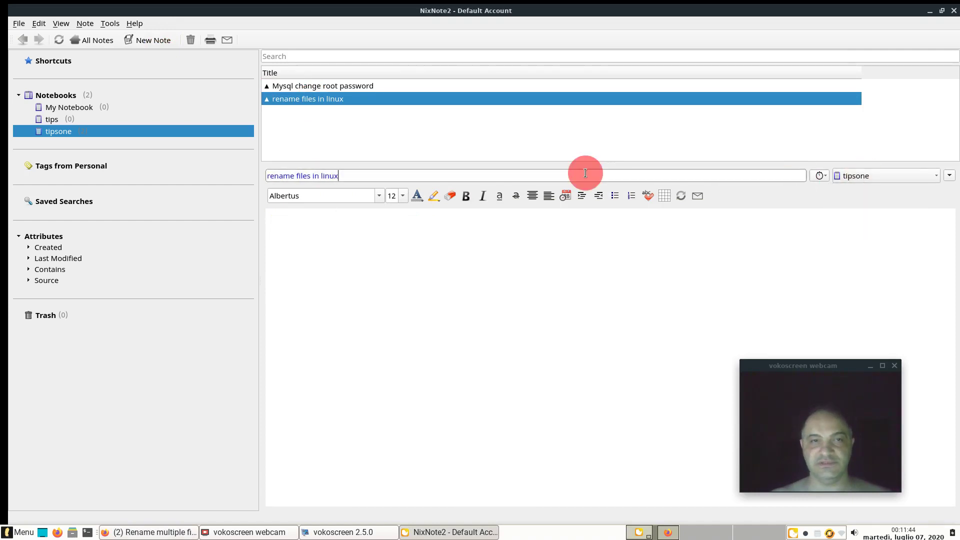
click(349, 226)
key(ctrl+v)
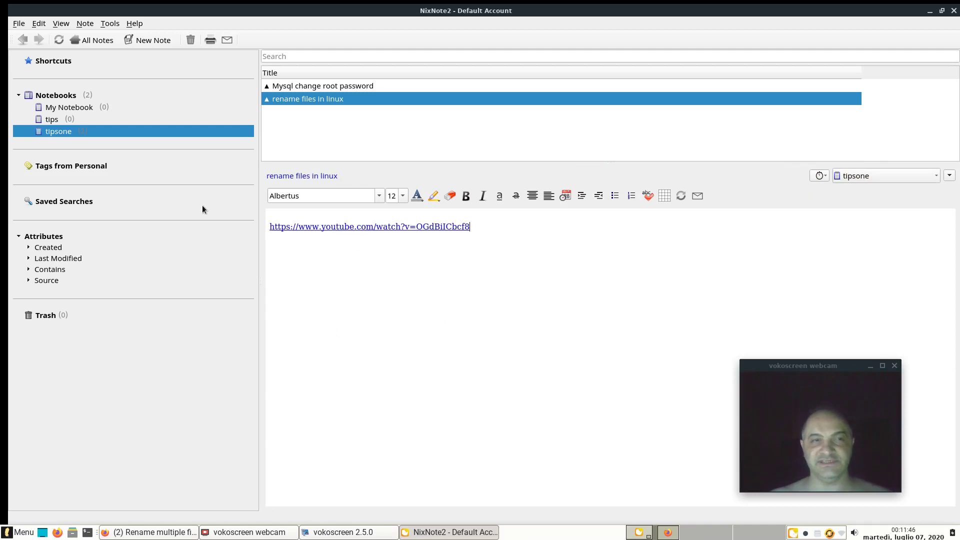
Move the tipsone notebook into a new stack named 'New Stack'
right_click(56, 131)
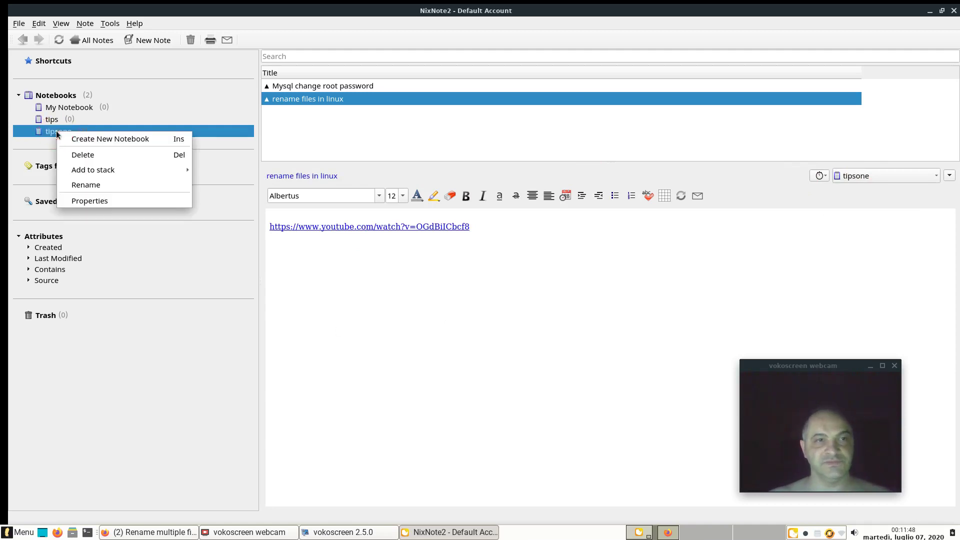
mouse_move(101, 173)
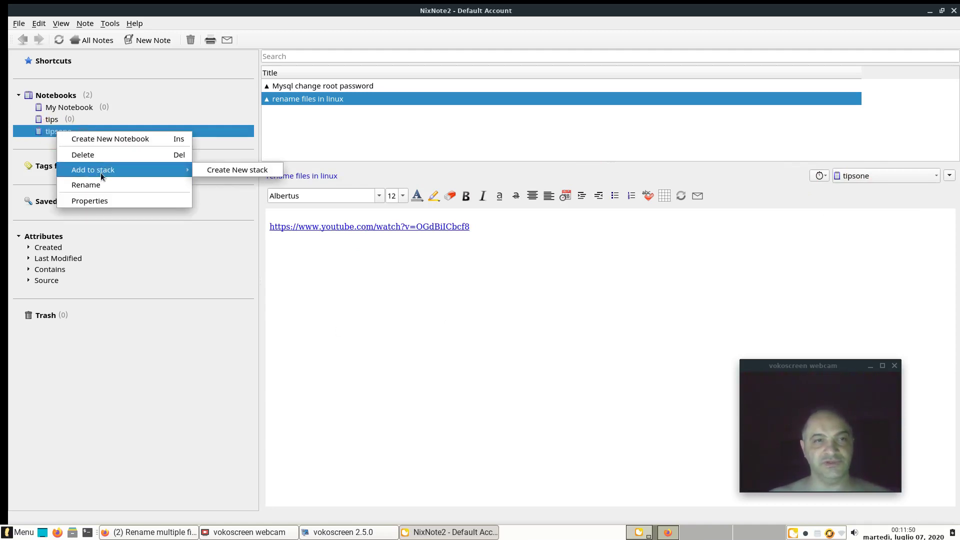
click(211, 170)
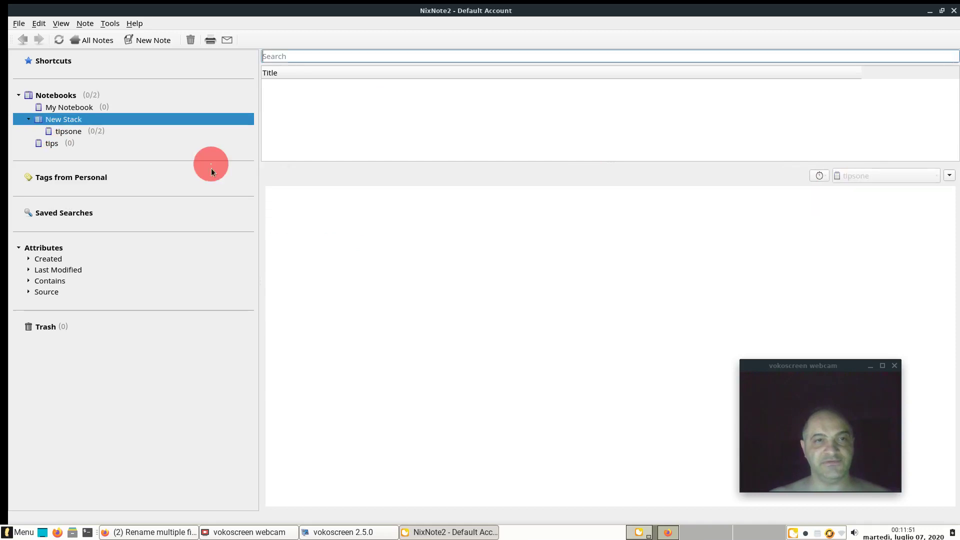
Browse the New Stack notes, then reveal the note's source URL and tag fields
click(68, 131)
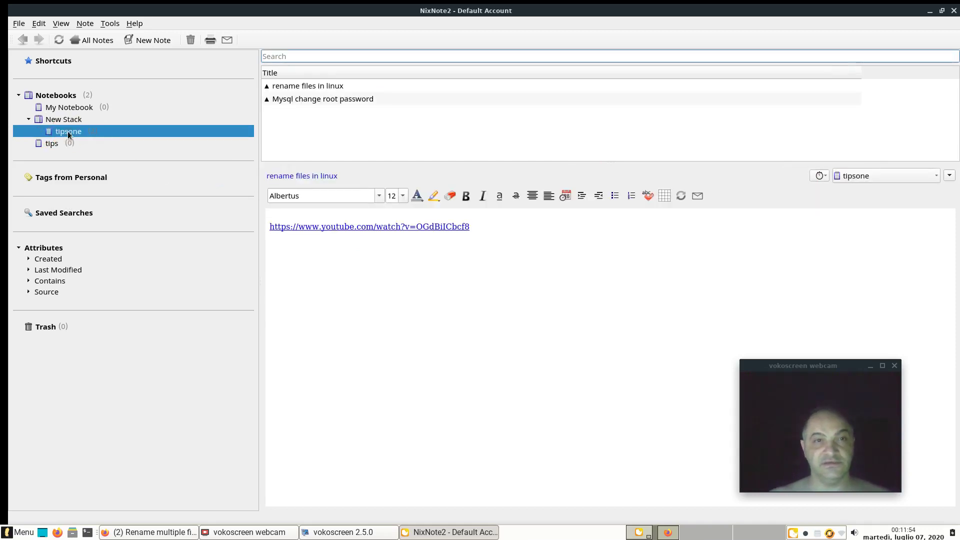
click(79, 119)
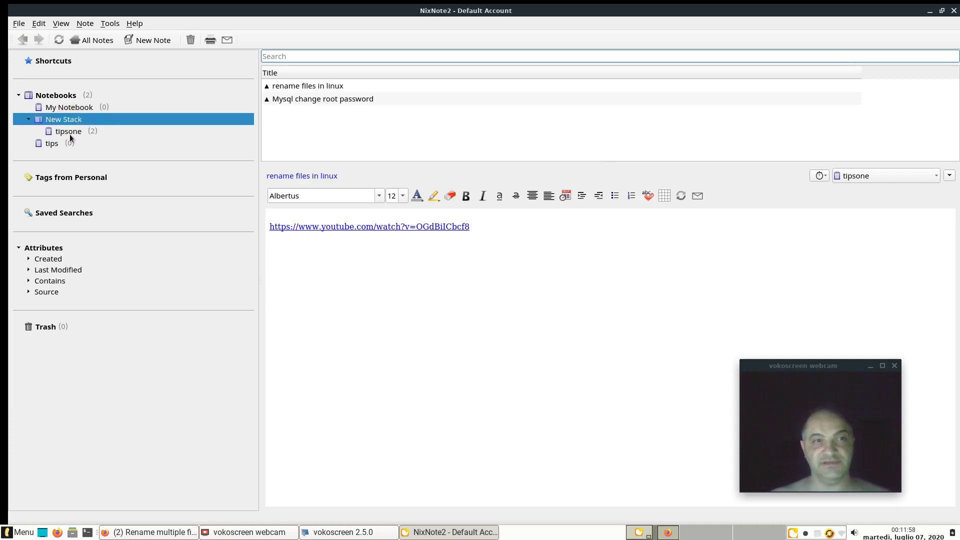
click(70, 132)
click(79, 121)
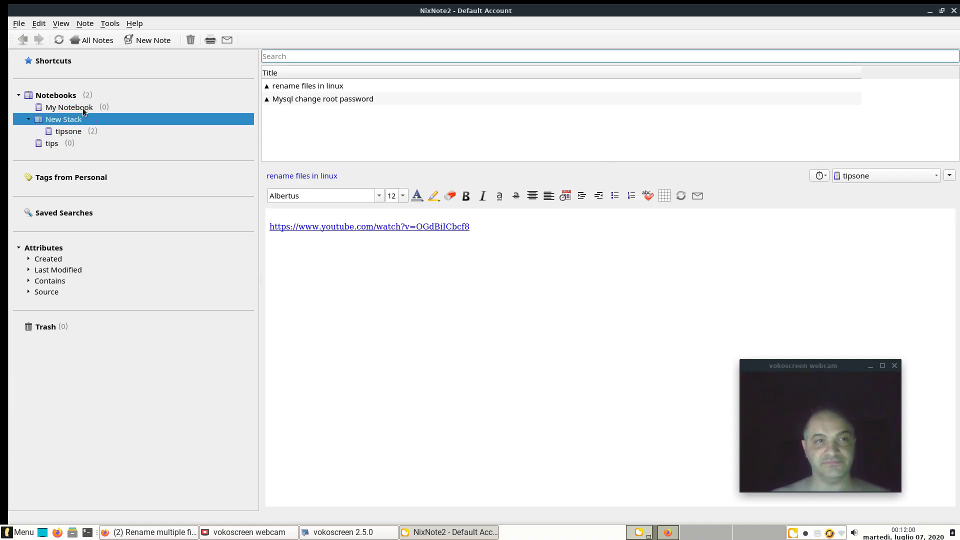
click(79, 214)
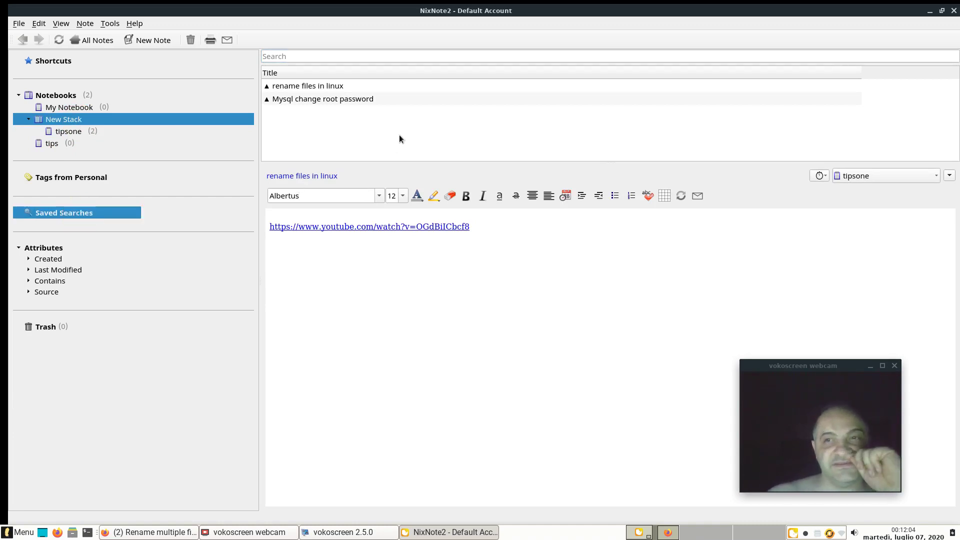
click(951, 175)
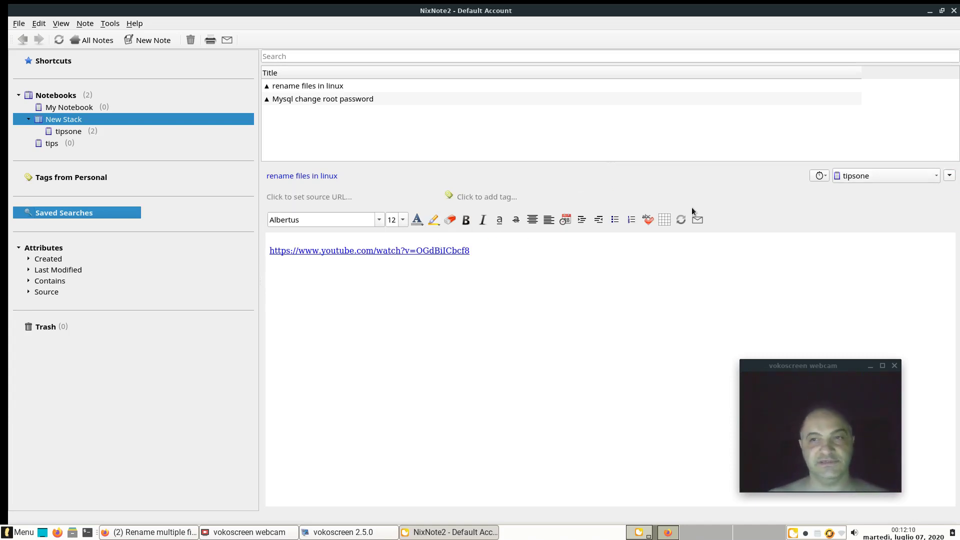
Paste the YouTube link into the note's source URL field
click(950, 176)
click(950, 177)
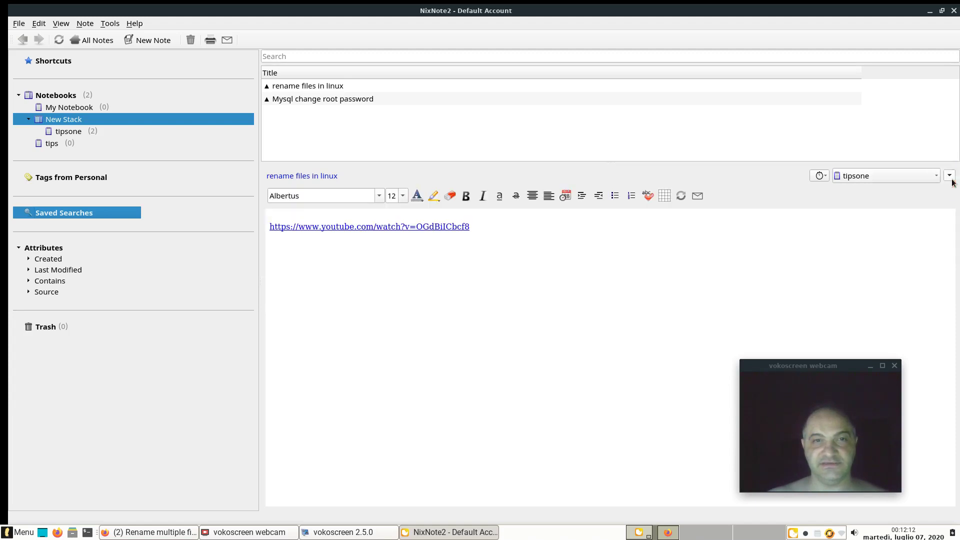
click(951, 179)
click(349, 196)
text(https://www.youtube.com/watch?v=OGdBiICbcf8)
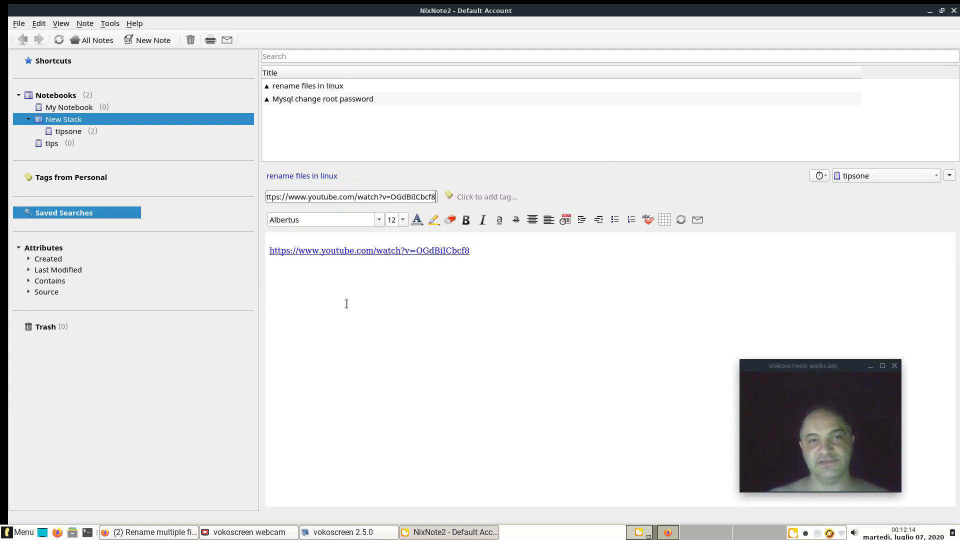
click(300, 378)
drag(328, 198, 263, 197)
click(515, 361)
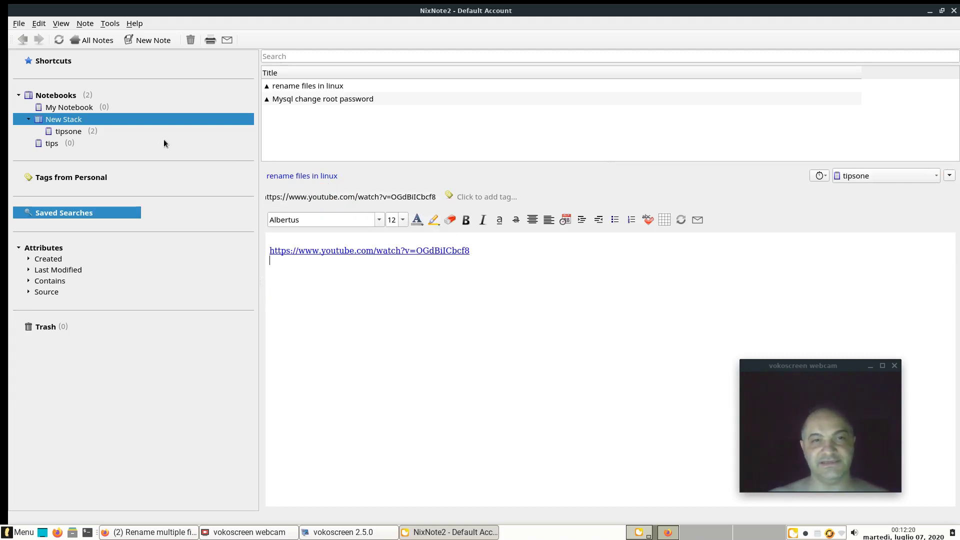
Switch between the tips, New Stack and tipsone note lists, returning to the note title
click(90, 141)
click(92, 132)
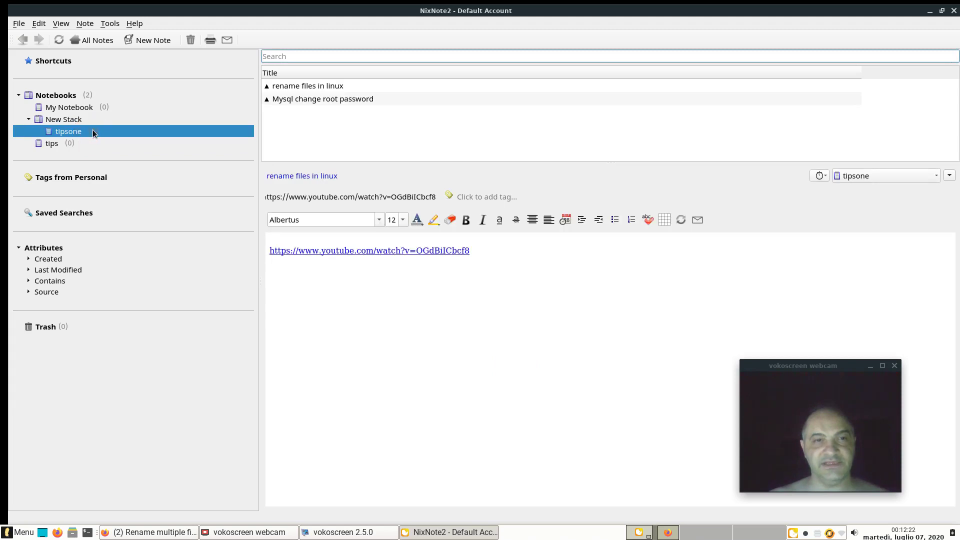
click(102, 120)
click(101, 131)
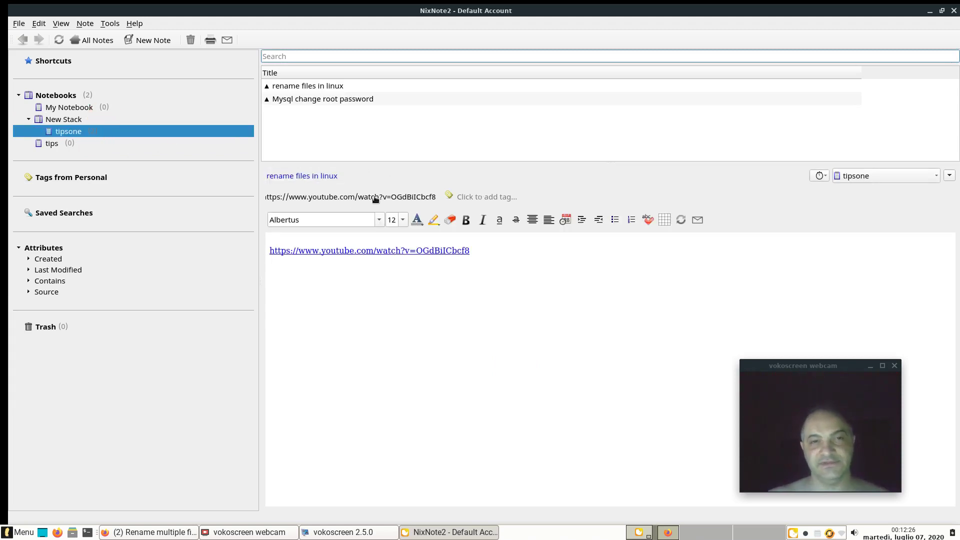
click(419, 173)
Set the Mysql change root password note's source URL to the YouTube link
click(331, 100)
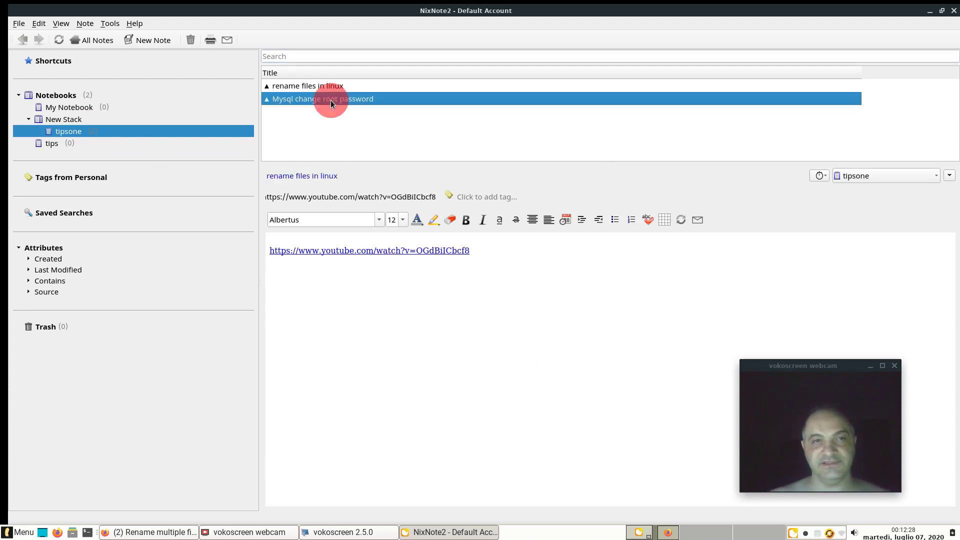
click(321, 197)
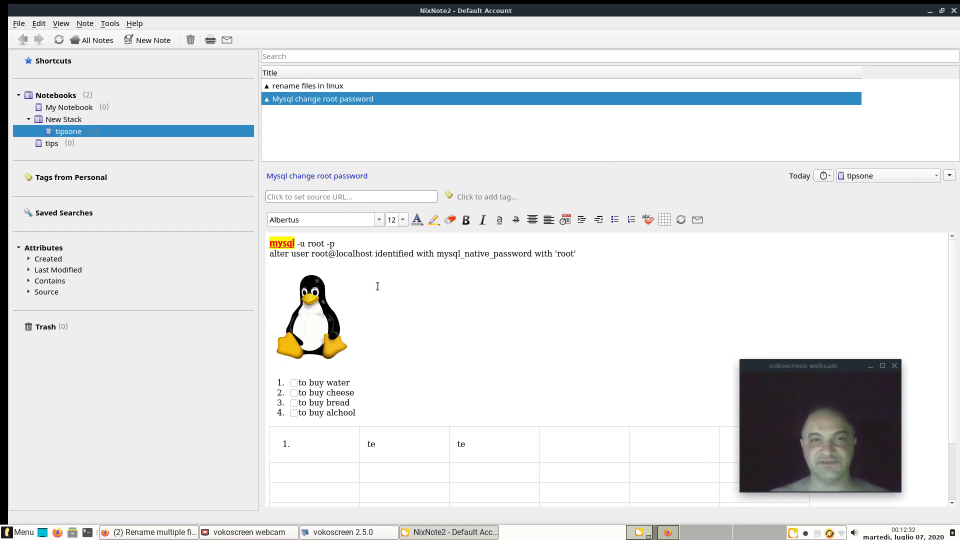
text(https://www.youtube.com/watch?v=OGdBIICbcf8)
click(412, 179)
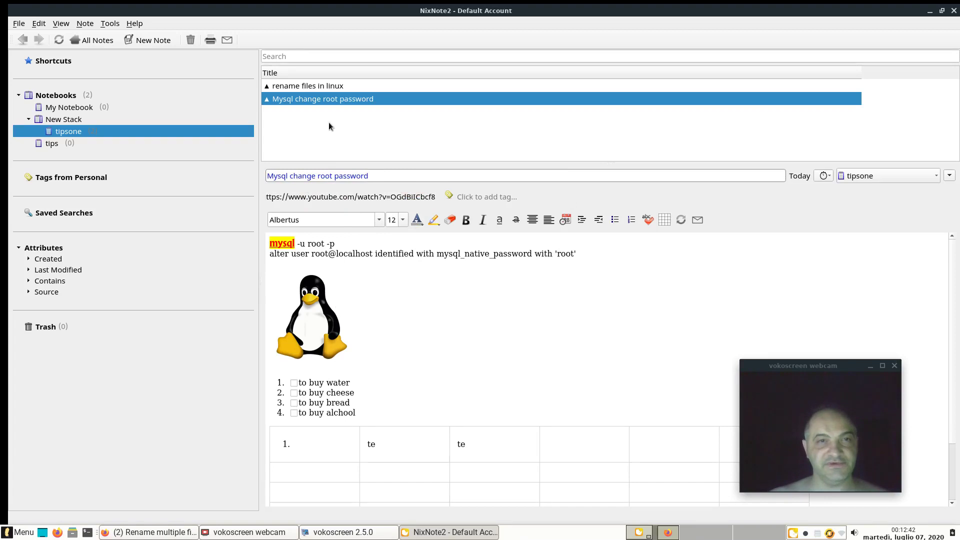
click(326, 87)
click(315, 98)
Tag the note with 'mysql' and 'change root password'
click(480, 198)
text(mysql)
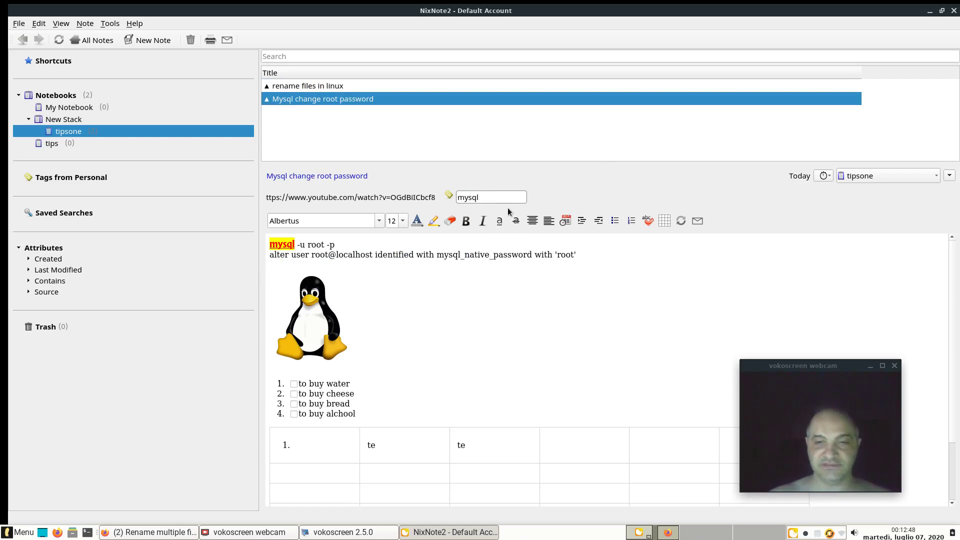
key(Return)
text(change root password)
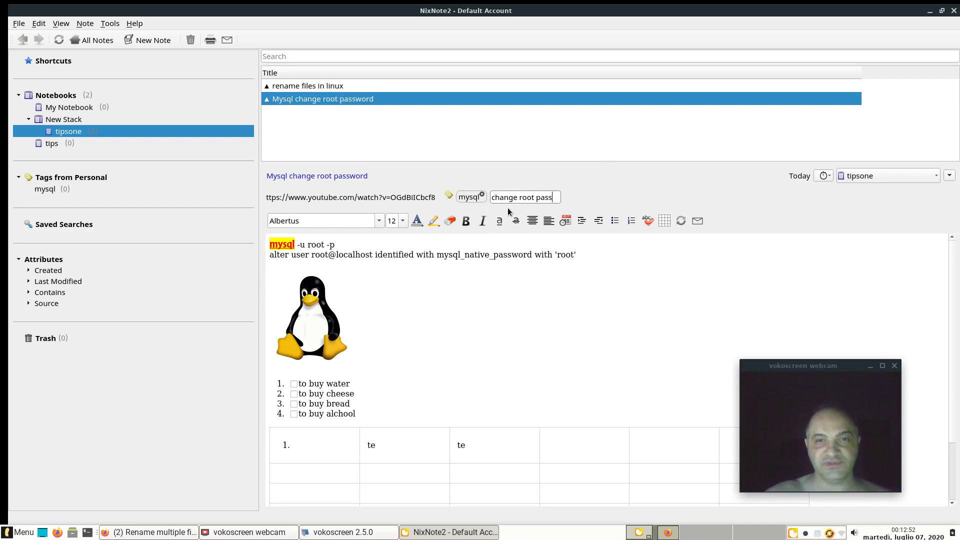
key(Return)
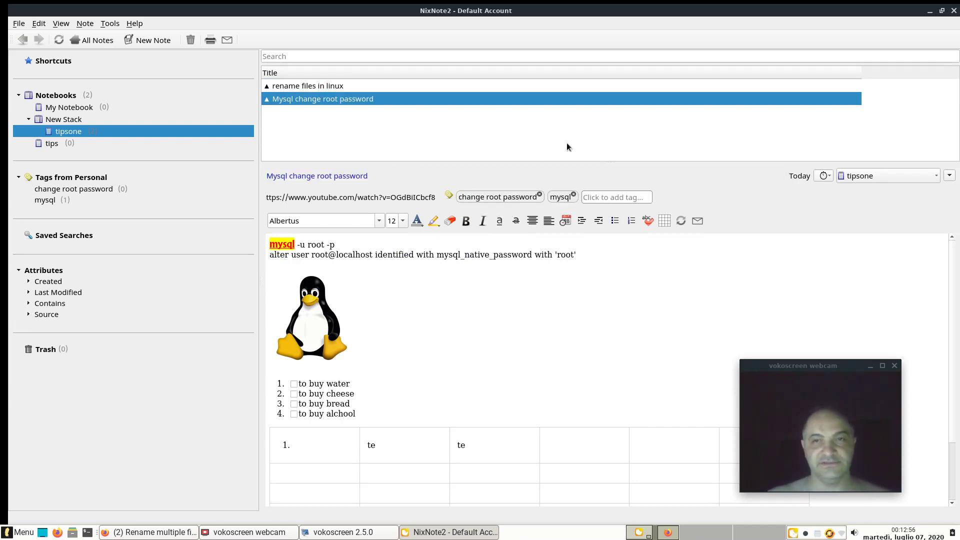
Switch from New Stack to the empty My Notebook
click(91, 120)
click(98, 107)
click(100, 102)
click(100, 103)
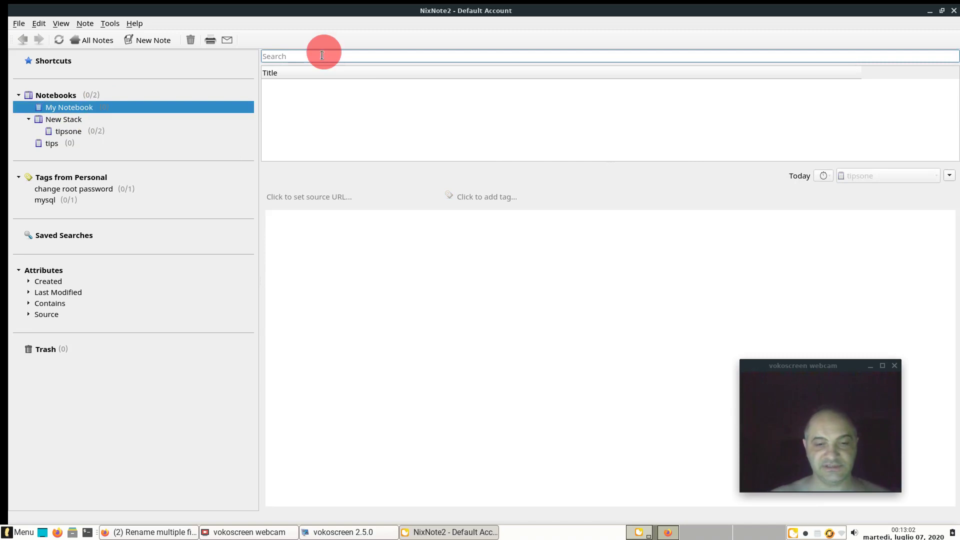
Search the notes for 'mysql' and open the Mysql change root password note
text(mysql)
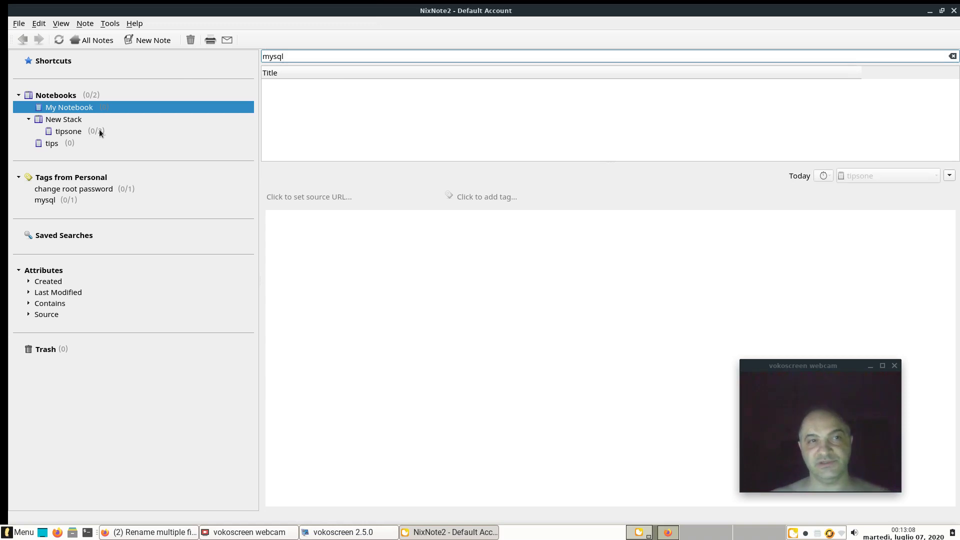
click(91, 119)
click(377, 56)
key(Return)
click(322, 86)
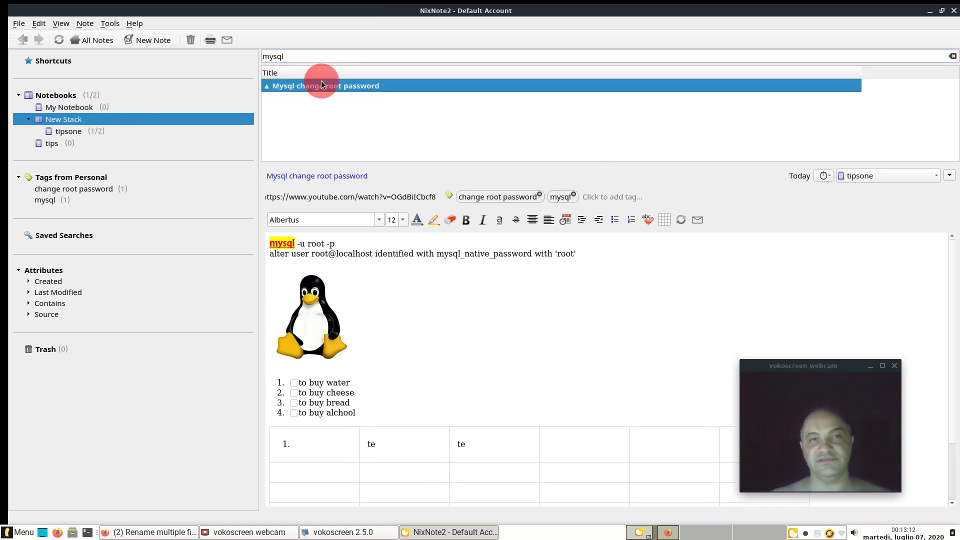
click(323, 270)
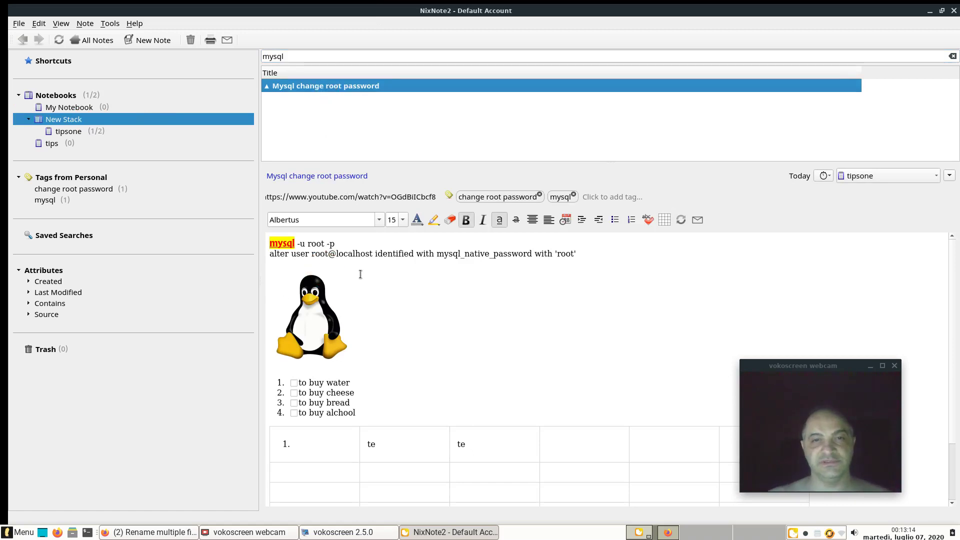
Rerun the mysql search across all notebooks, then show My Notebook
click(59, 96)
click(348, 56)
key(Return)
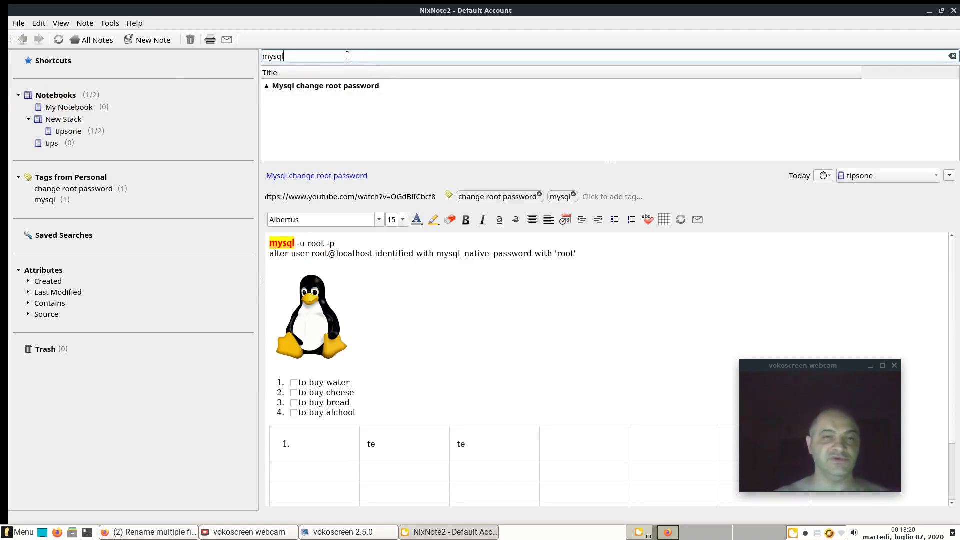
click(58, 96)
click(19, 96)
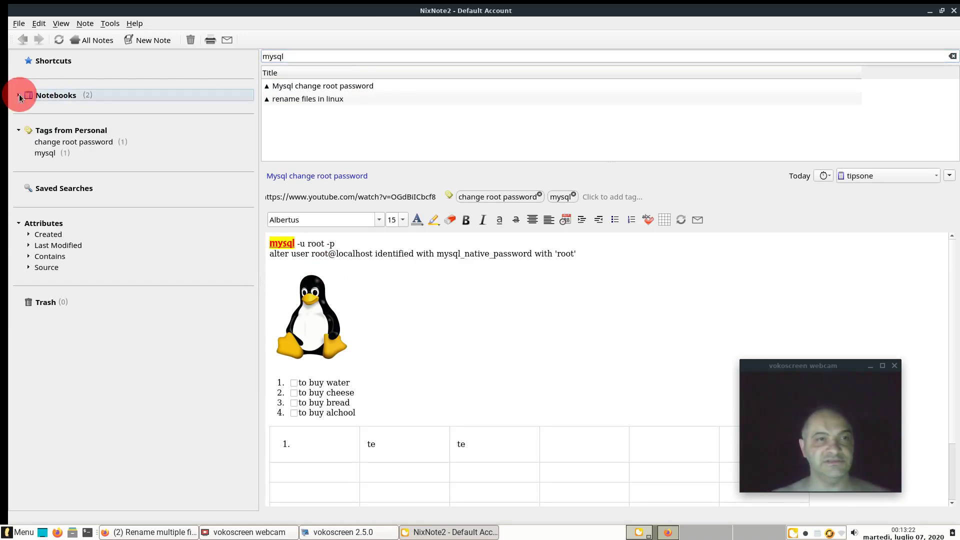
click(19, 96)
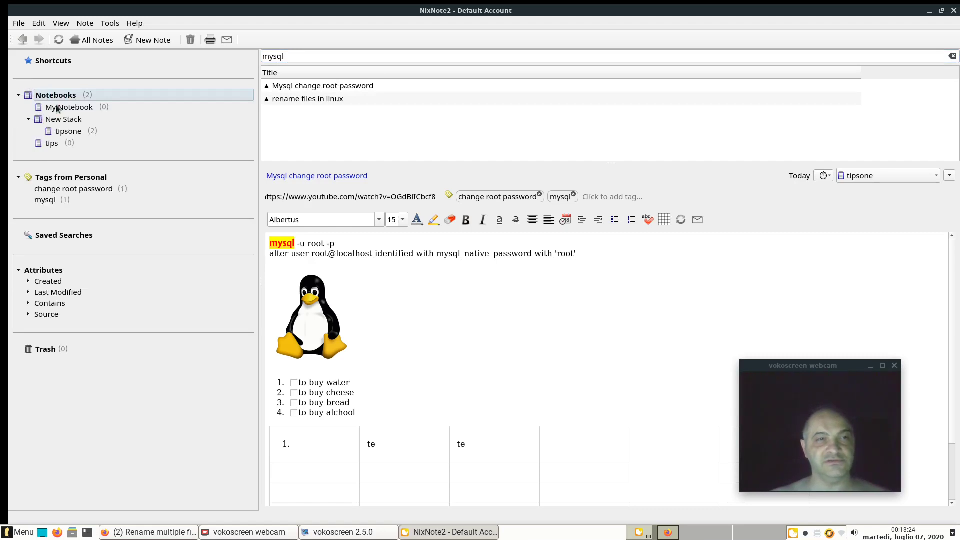
click(57, 107)
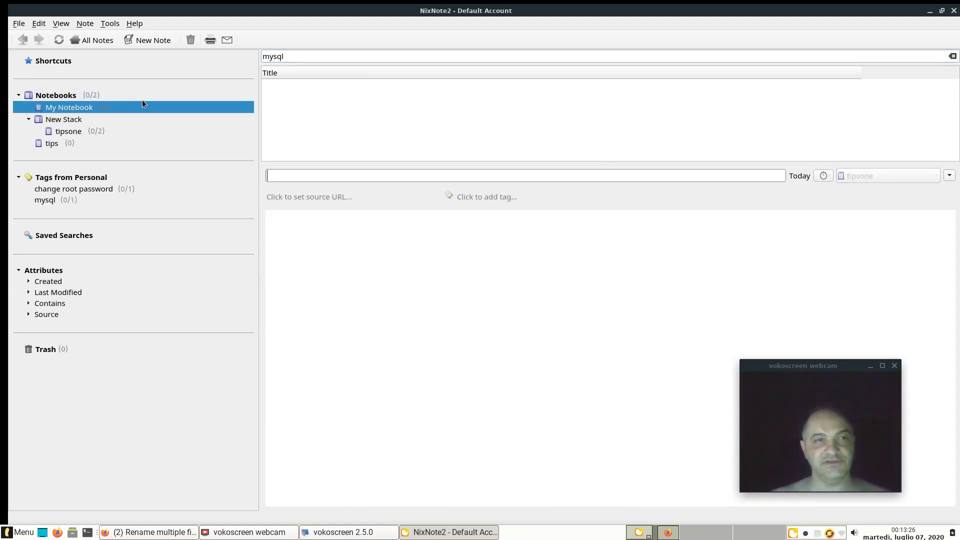
Rename My Notebook to 'TipsOlder' via its properties
click(103, 109)
right_click(85, 108)
click(139, 179)
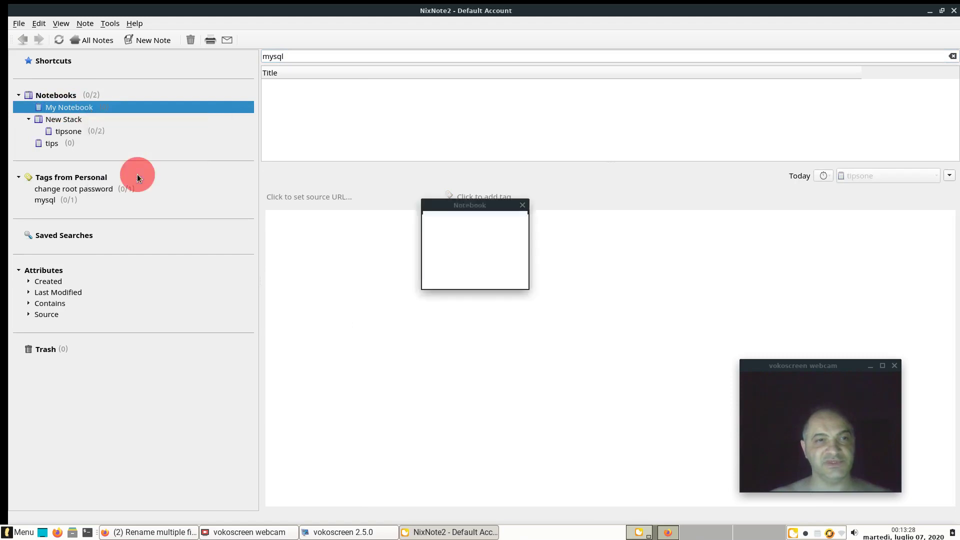
triple_click(505, 224)
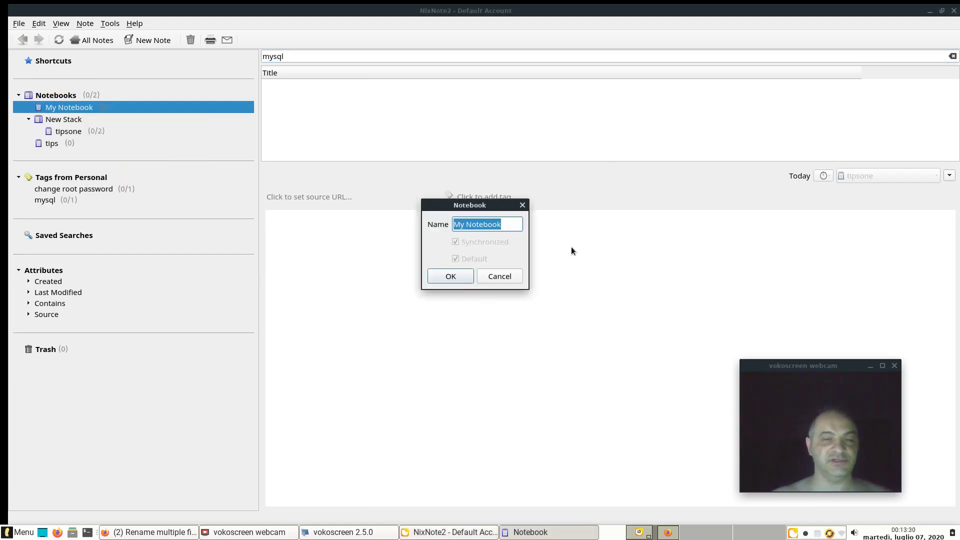
text(Tips)
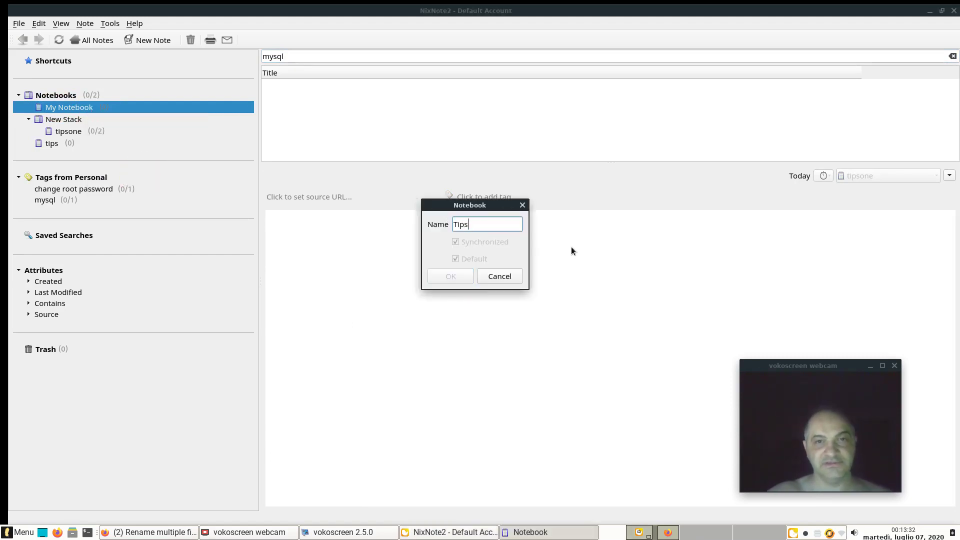
text(Older)
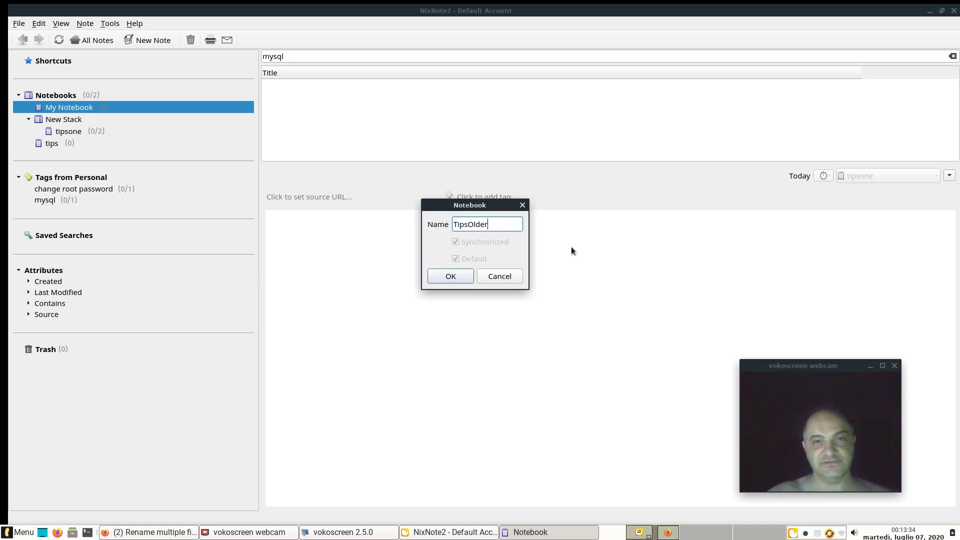
key(Return)
Browse the New Stack group and its tipsone notebook, collapsing and re-expanding the group
click(95, 119)
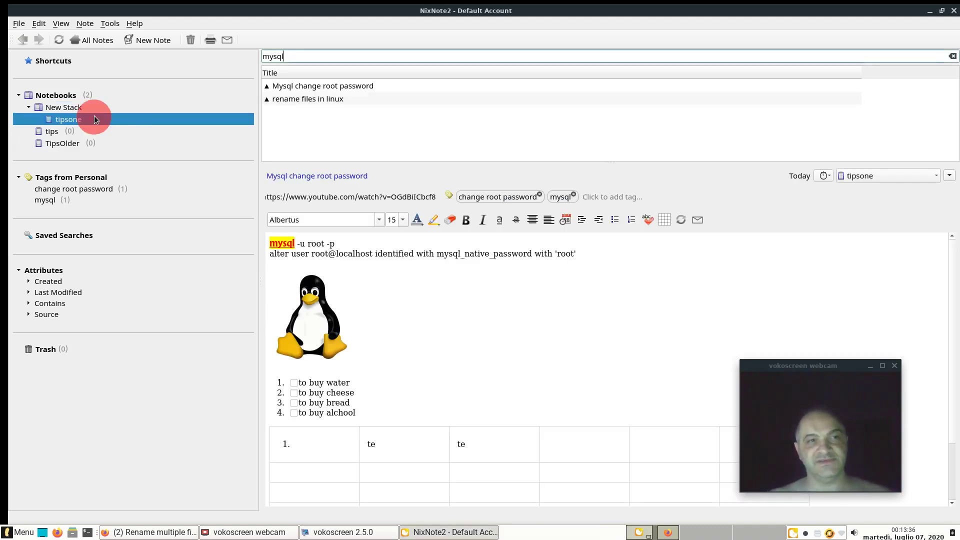
click(67, 115)
click(50, 109)
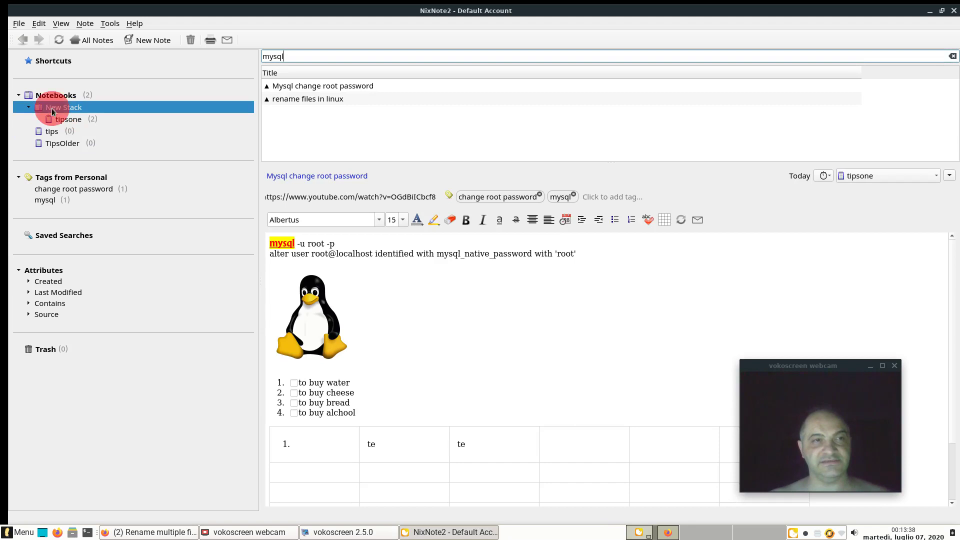
click(29, 107)
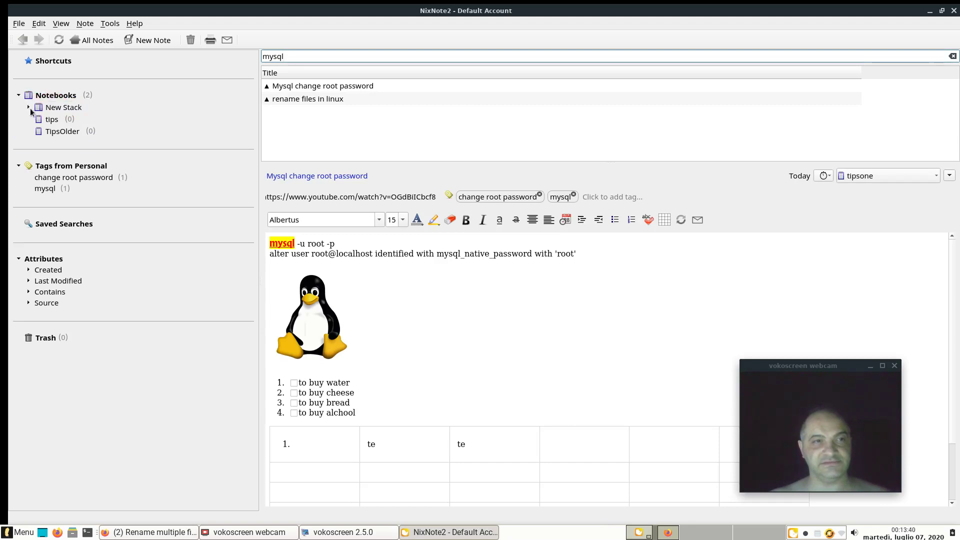
click(28, 107)
click(67, 120)
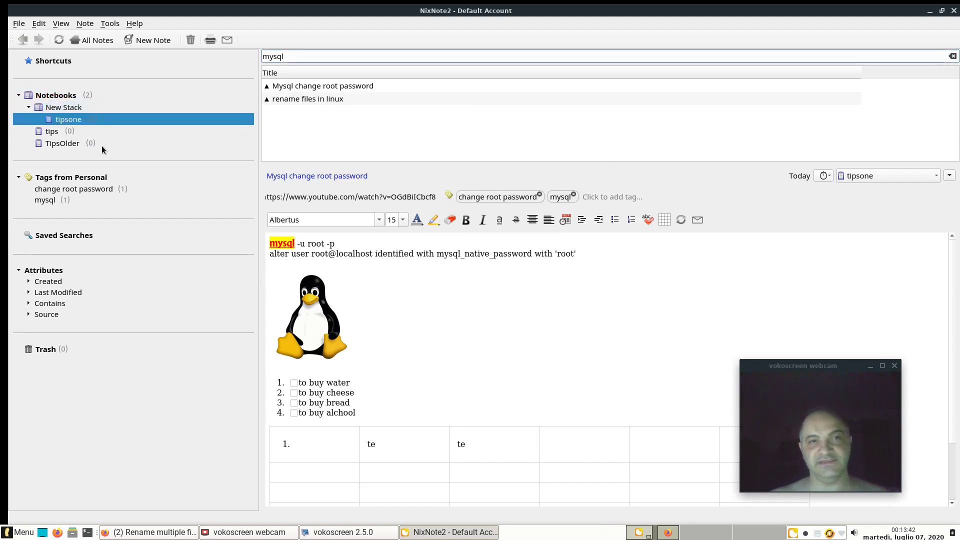
click(67, 120)
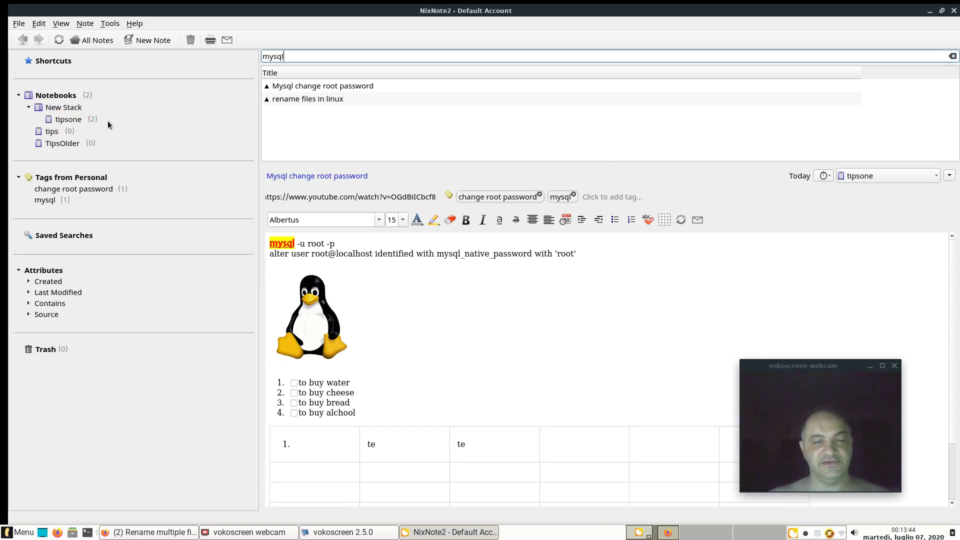
Rename the New Stack stack to 'underfolder' and show the tipsone notes
click(66, 109)
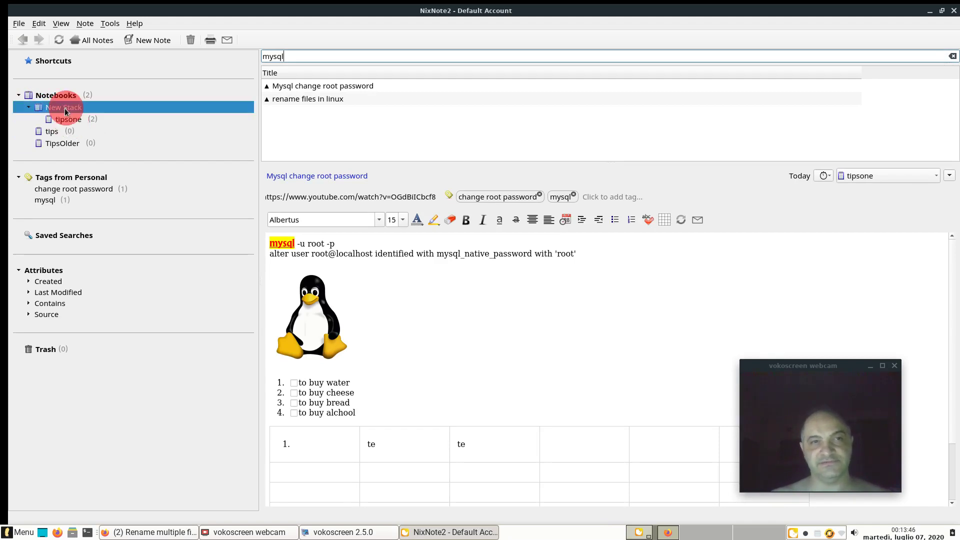
right_click(66, 109)
click(98, 162)
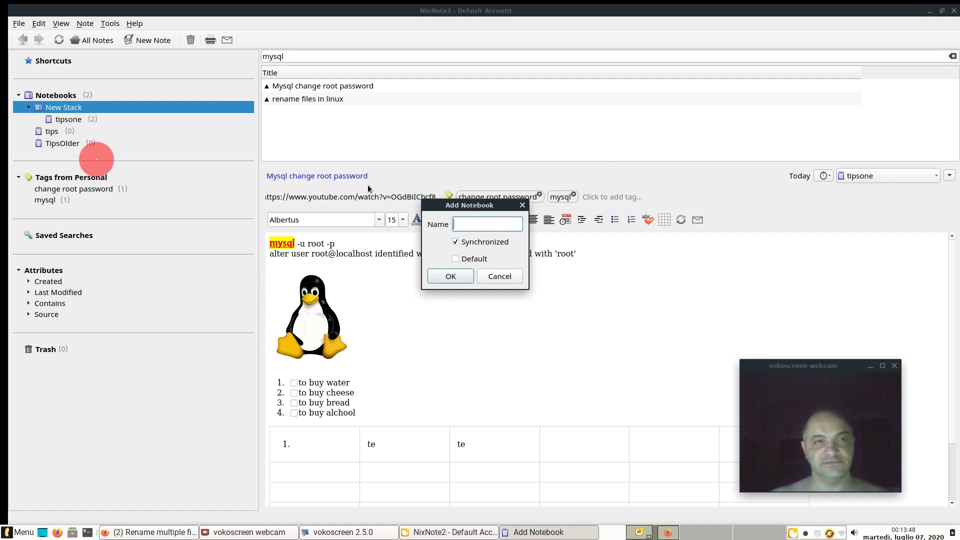
text(underfolder)
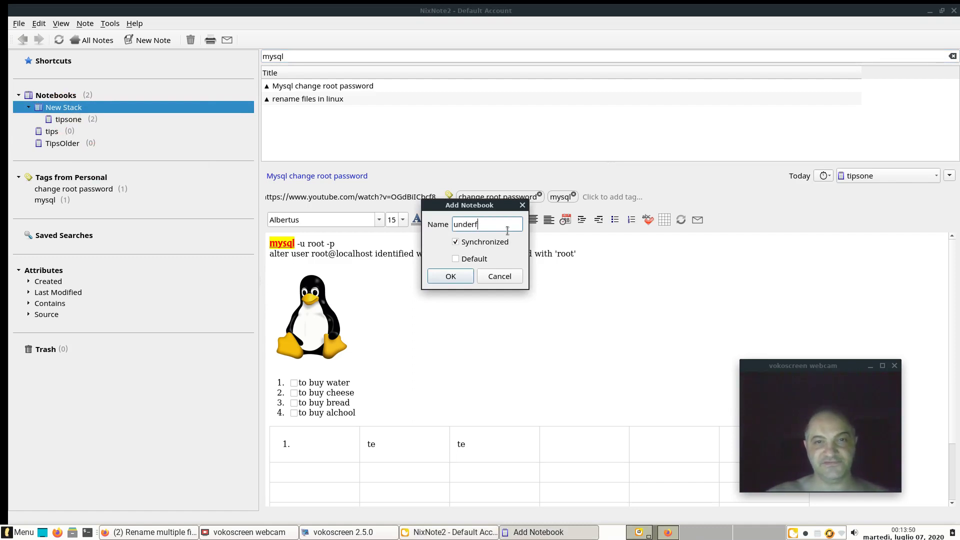
key(Return)
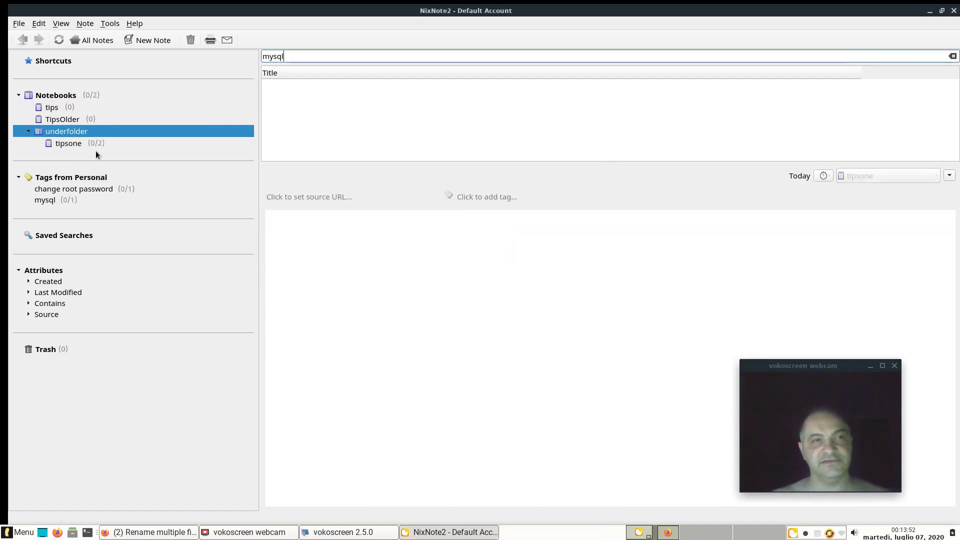
click(70, 144)
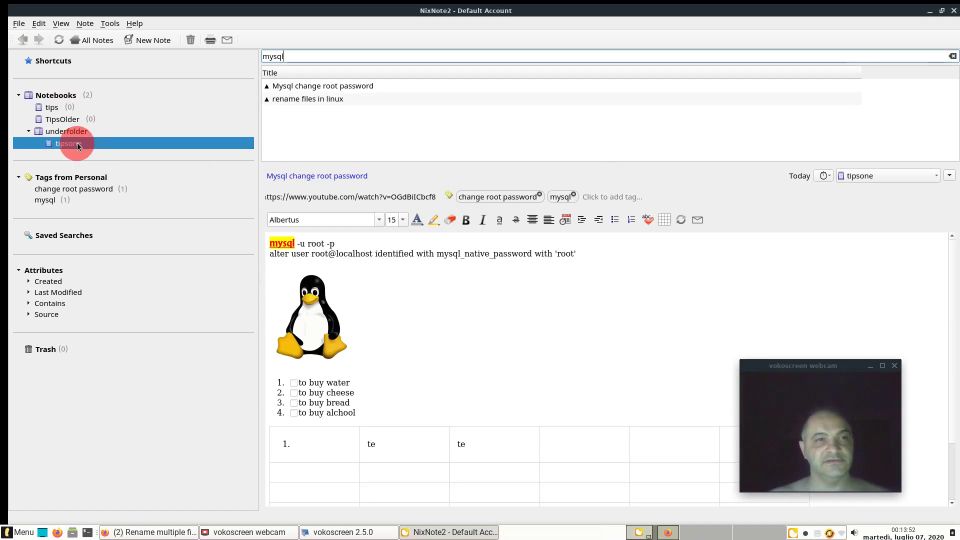
Show the notes in the tips notebook
click(64, 95)
click(18, 95)
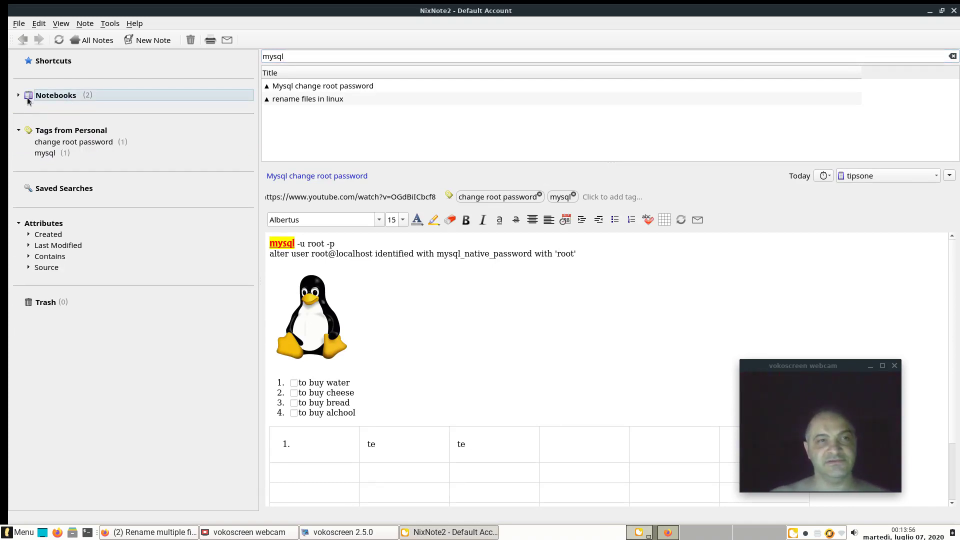
click(18, 95)
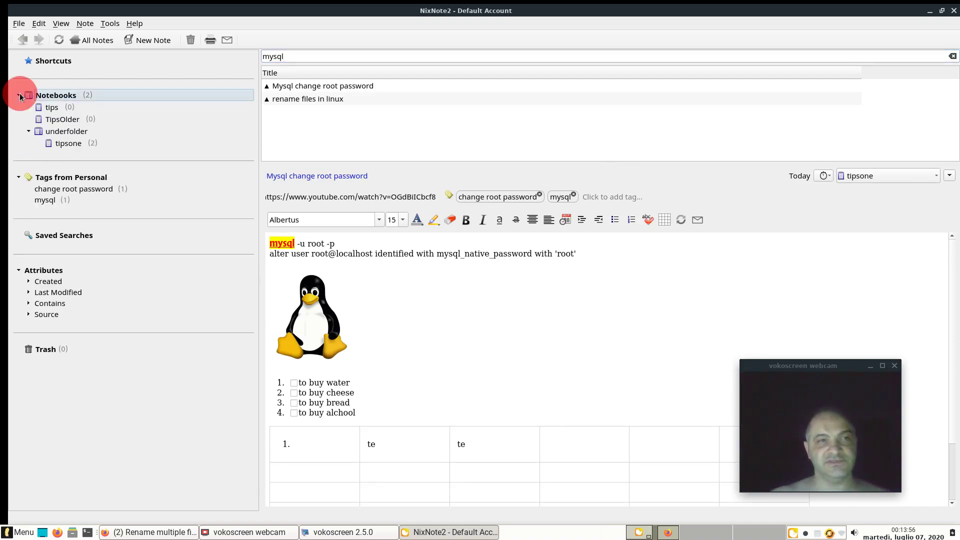
click(55, 107)
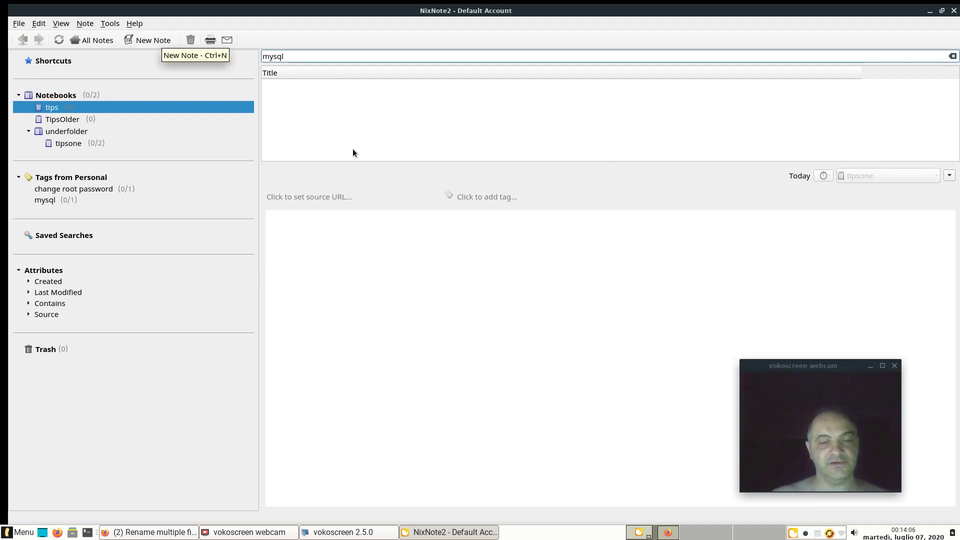
Create a new note in tips titled 'php apache2' with body text 'how to install'
key(ctrl+n)
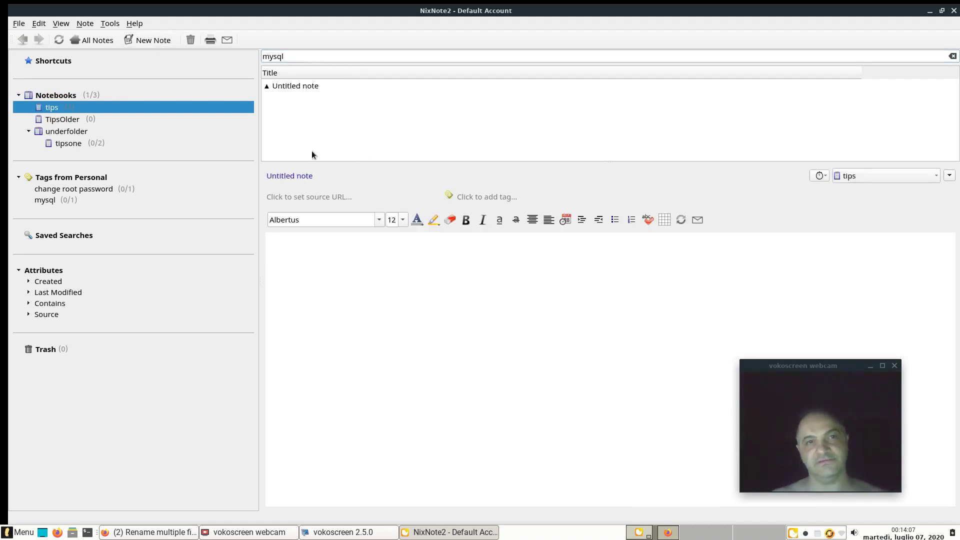
click(313, 86)
click(320, 175)
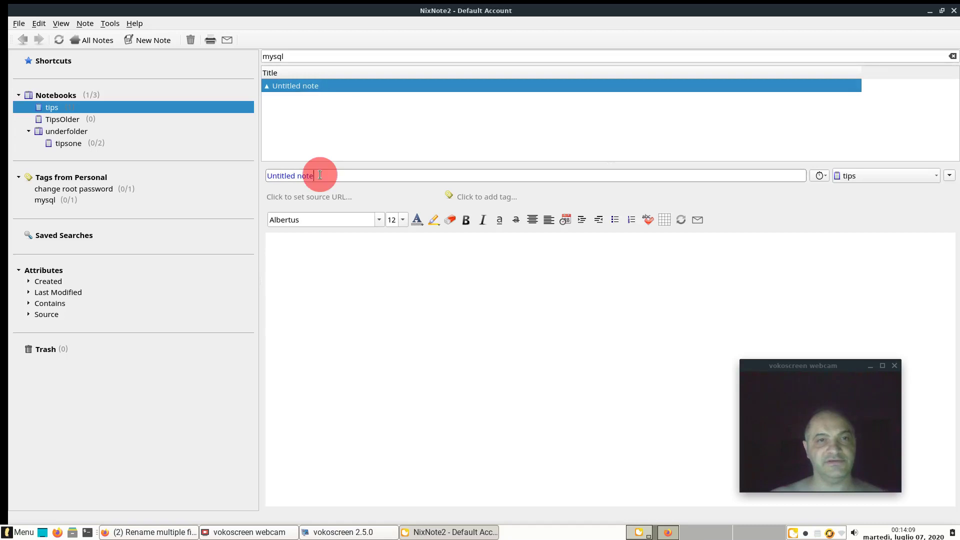
triple_click(345, 177)
text(php apache2)
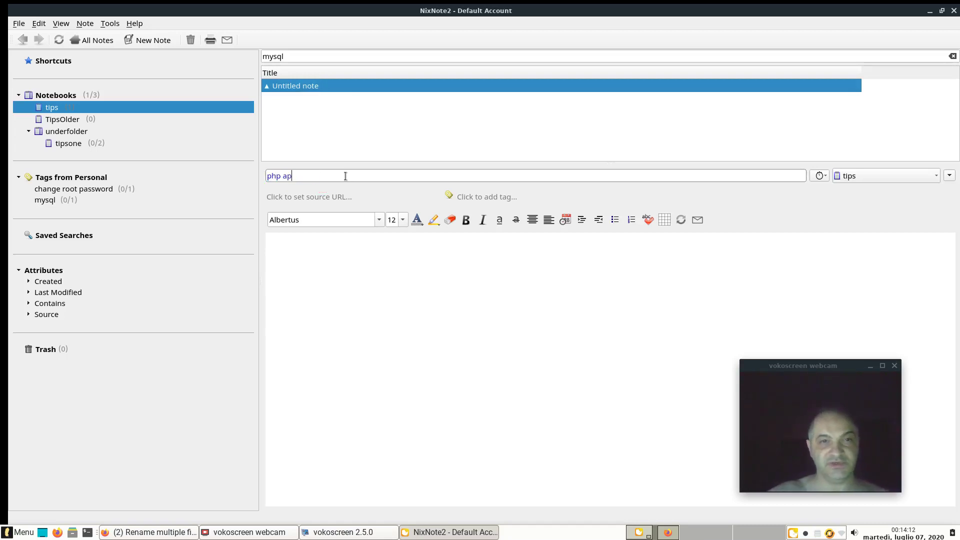
click(401, 260)
text(how to install)
Reselect the php apache2 note and select its 'how to install' line
triple_click(402, 260)
click(398, 264)
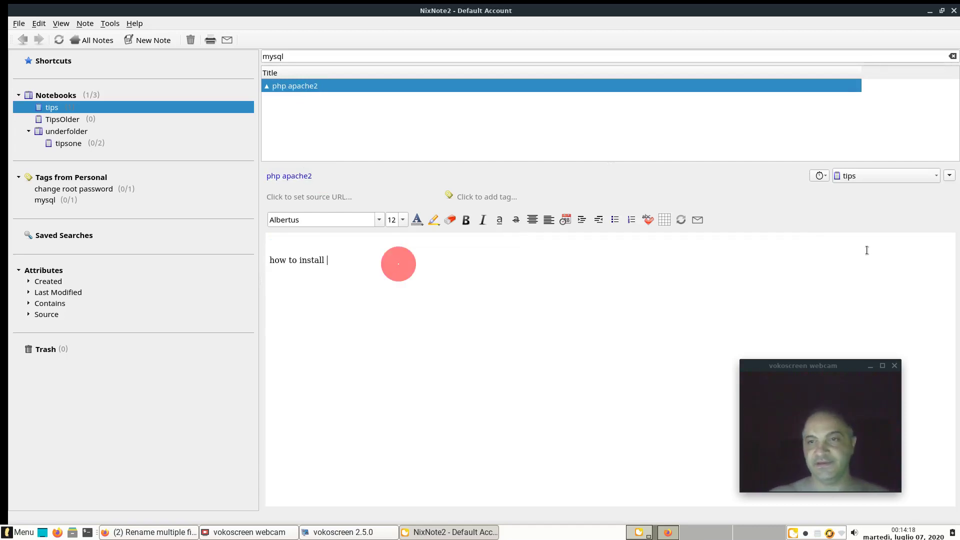
click(323, 117)
click(299, 88)
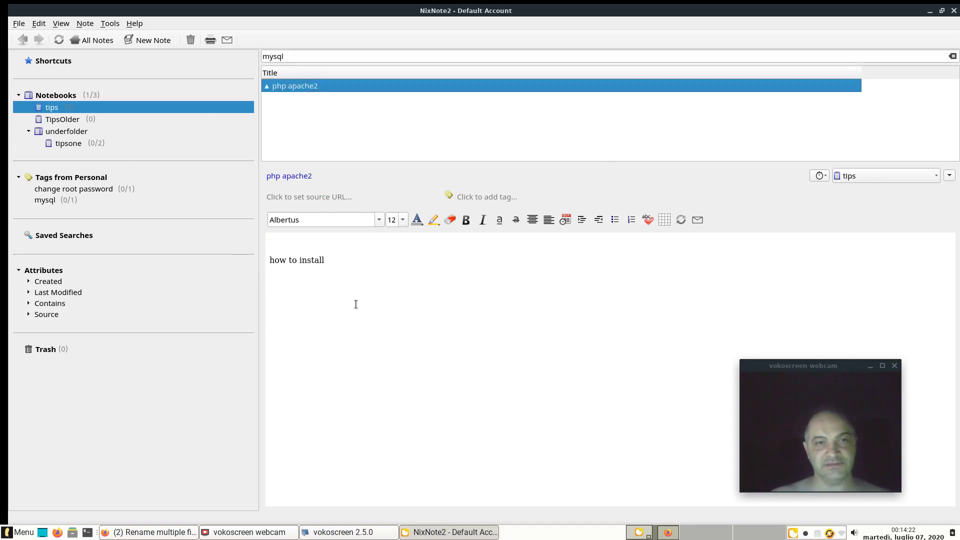
triple_click(330, 263)
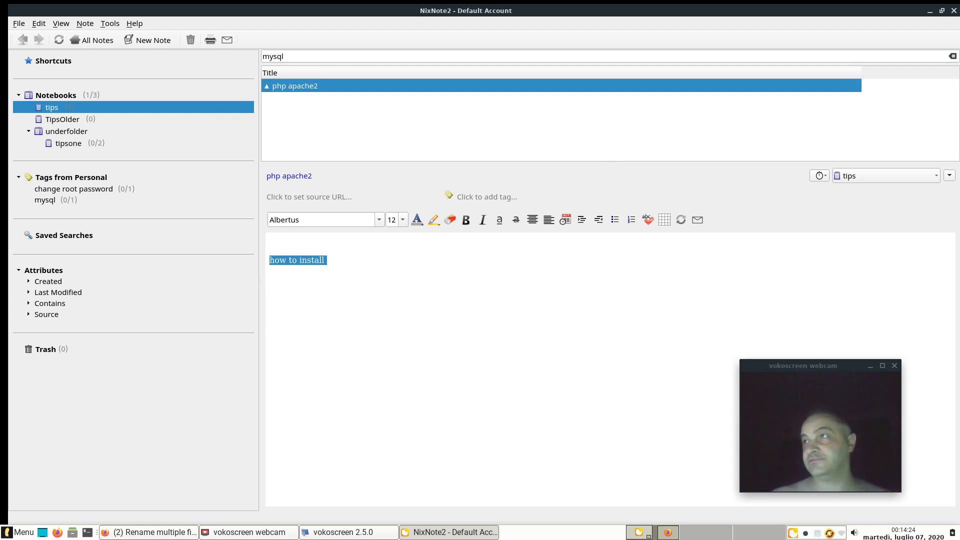
key(ctrl+t)
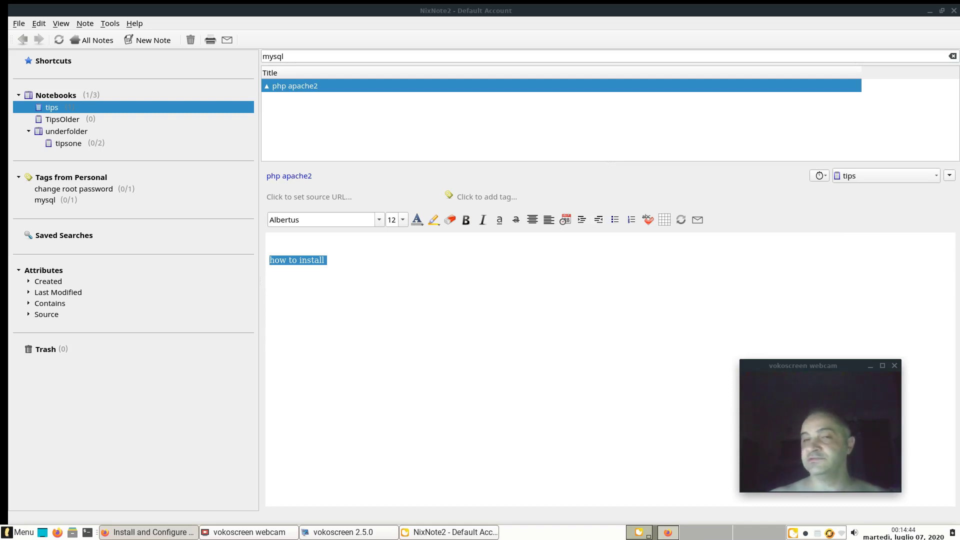
Replace the 'how to install' text with the pasted Apache install tutorial
click(348, 313)
key(BackSpace)
key(BackSpace)
key(BackSpace)
key(BackSpace)
key(BackSpace)
key(BackSpace)
key(BackSpace)
key(BackSpace)
key(BackSpace)
key(BackSpace)
key(BackSpace)
key(BackSpace)
key(BackSpace)
key(BackSpace)
key(BackSpace)
key(ctrl+v)
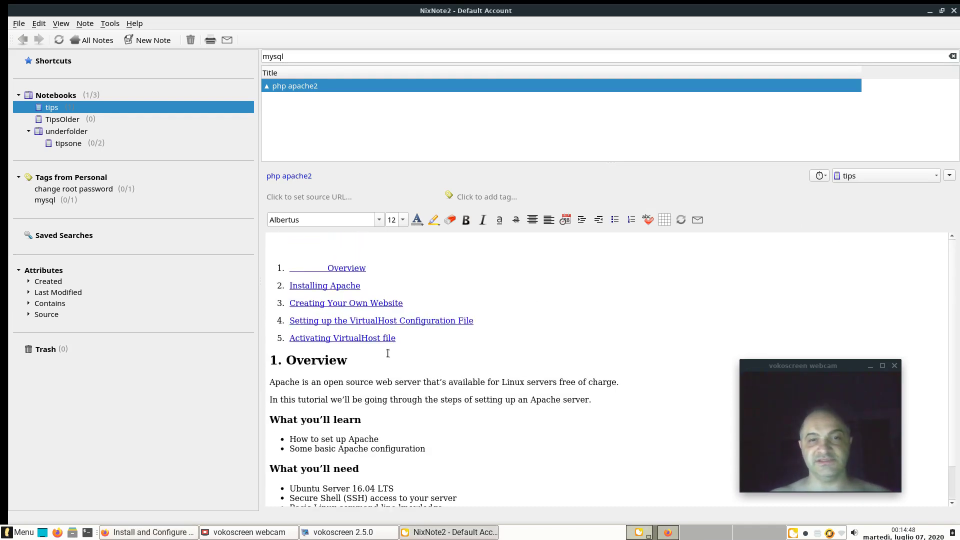
scroll(452, 328, down, 1)
scroll(455, 338, up, 1)
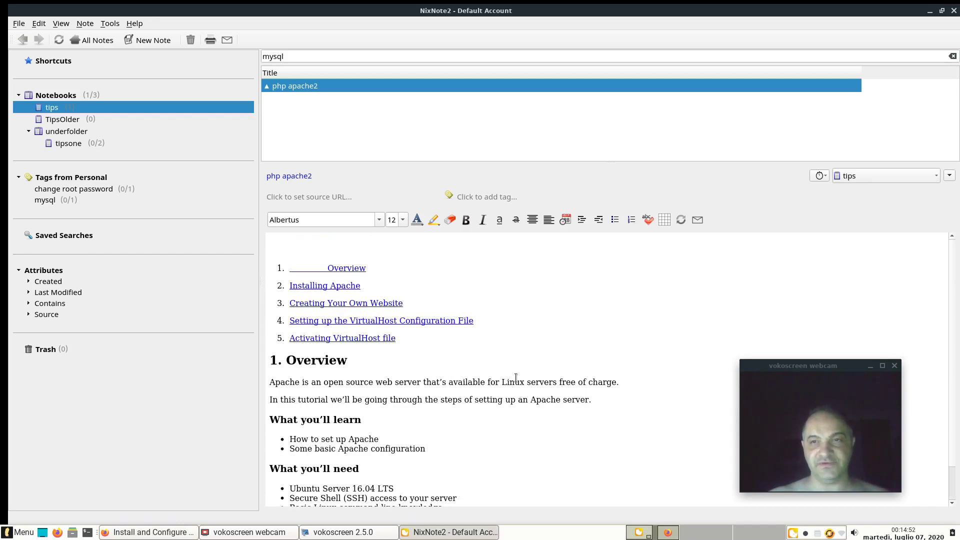
Paste the tutorial's web address into the note's source field
key(alt+Tab)
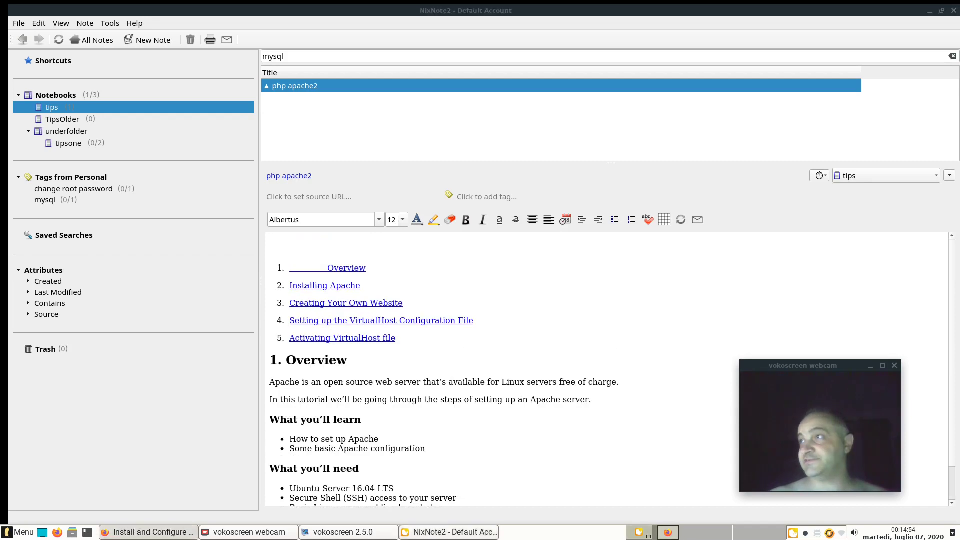
key(ctrl+v)
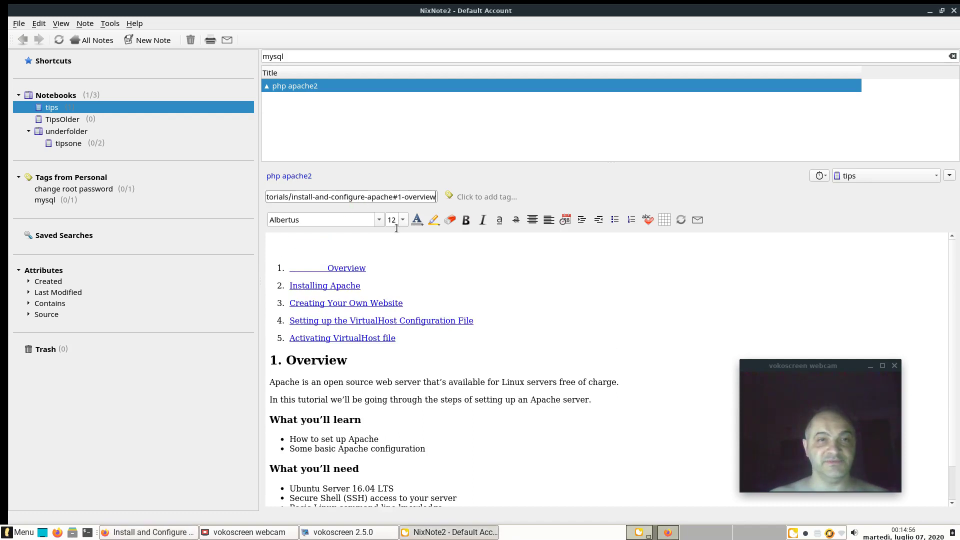
click(483, 332)
click(388, 197)
Tag the note 'apache2 on ubuntu'
click(503, 197)
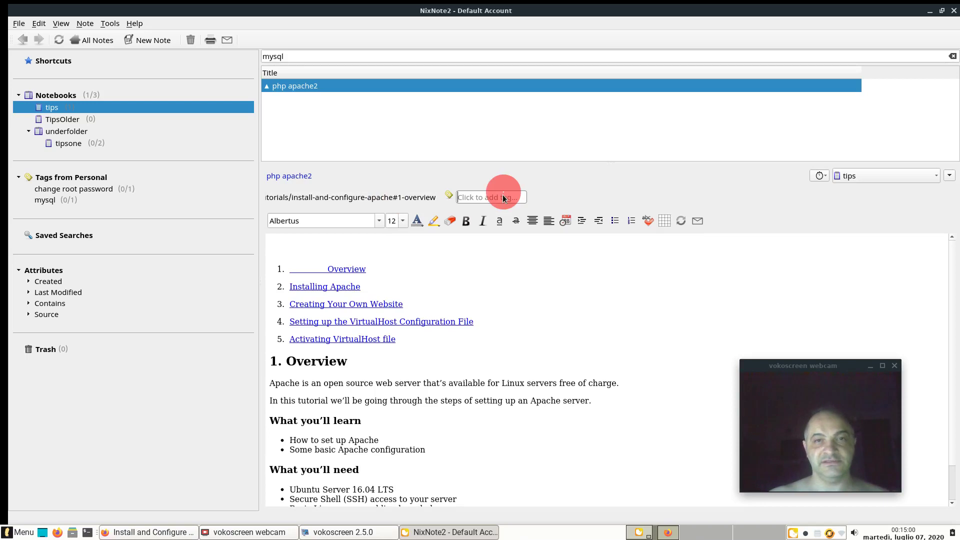
text(apach)
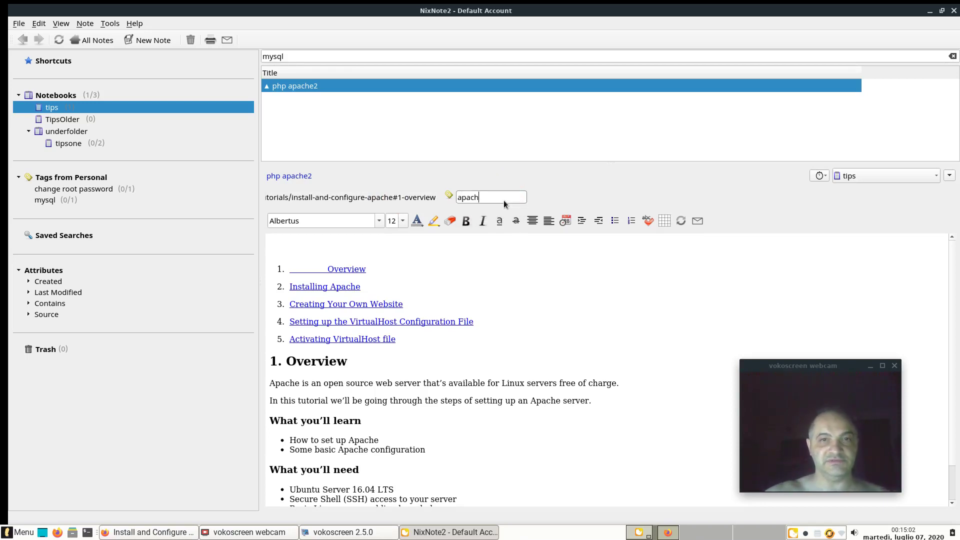
text(e2 on ubuntu)
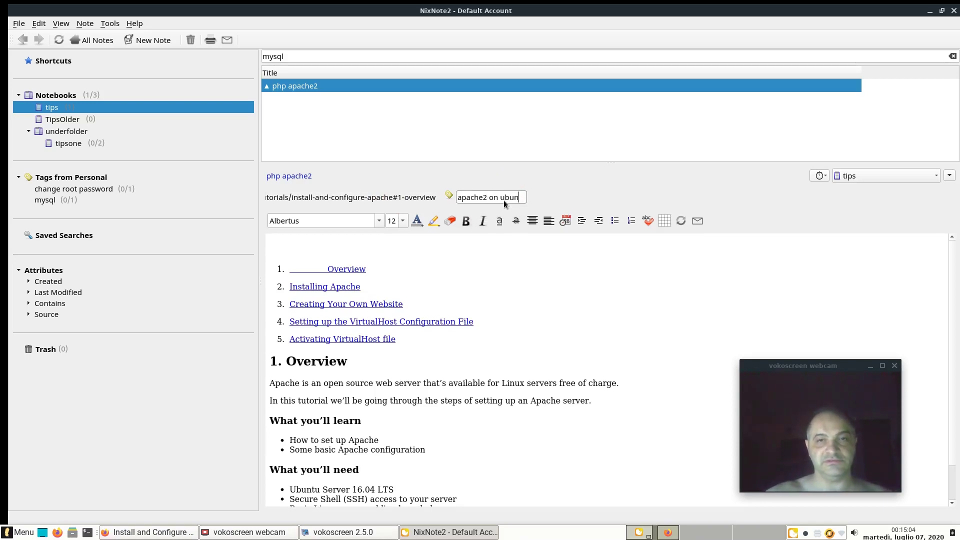
key(Return)
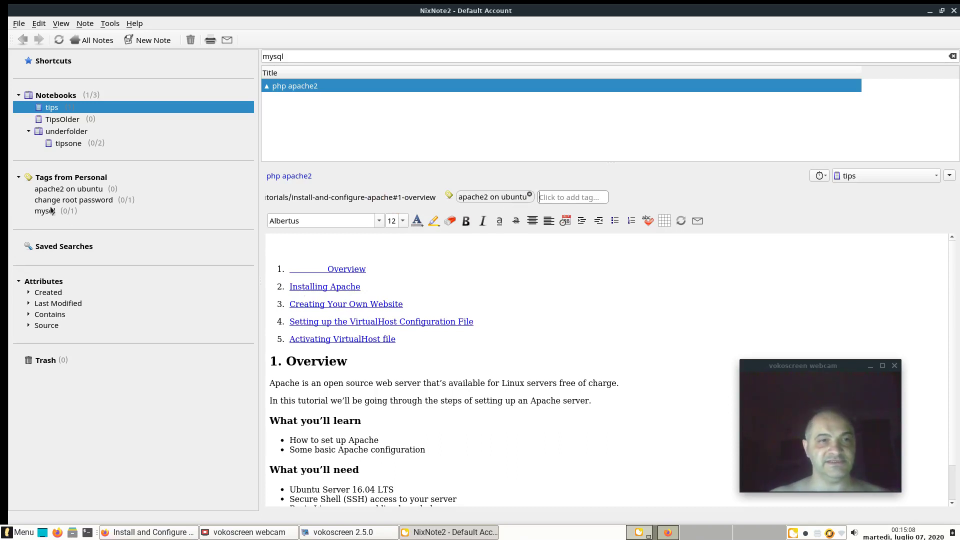
Clear the notebook filter so all notes are listed
click(72, 248)
click(73, 248)
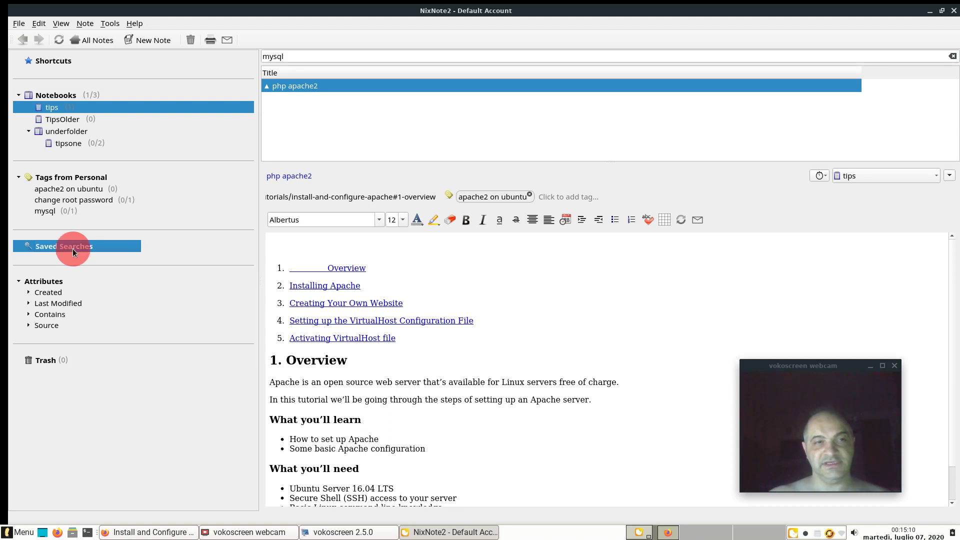
right_click(327, 55)
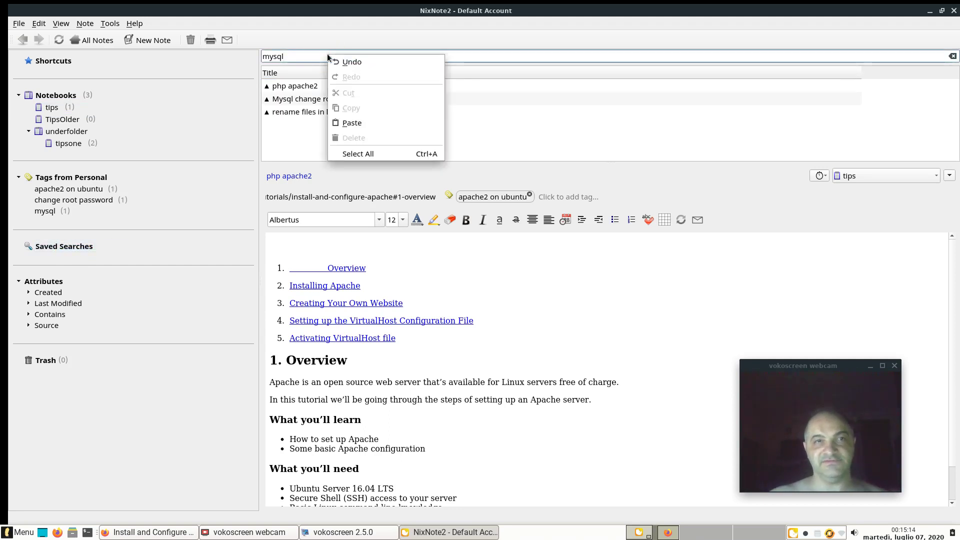
click(327, 56)
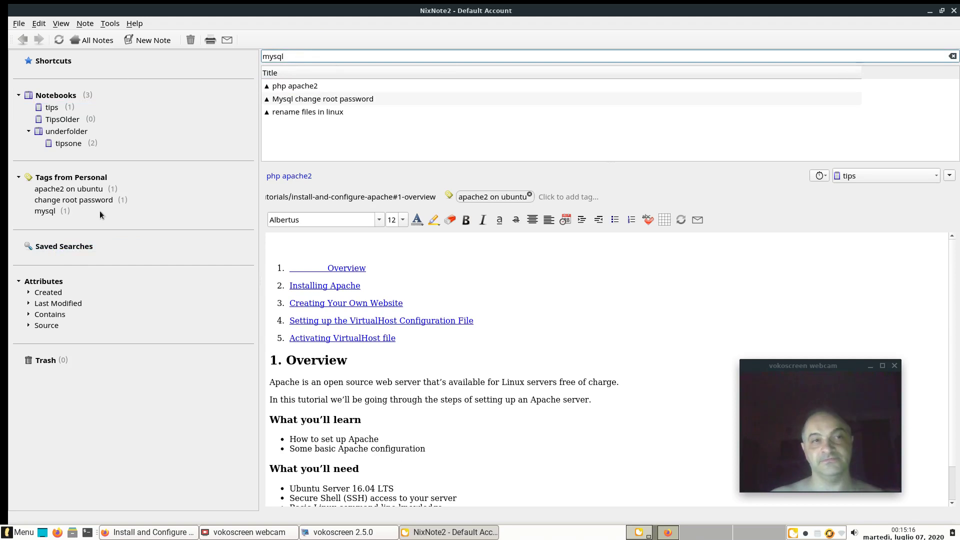
Expand and collapse the Created and Last Modified Since date filters
click(51, 296)
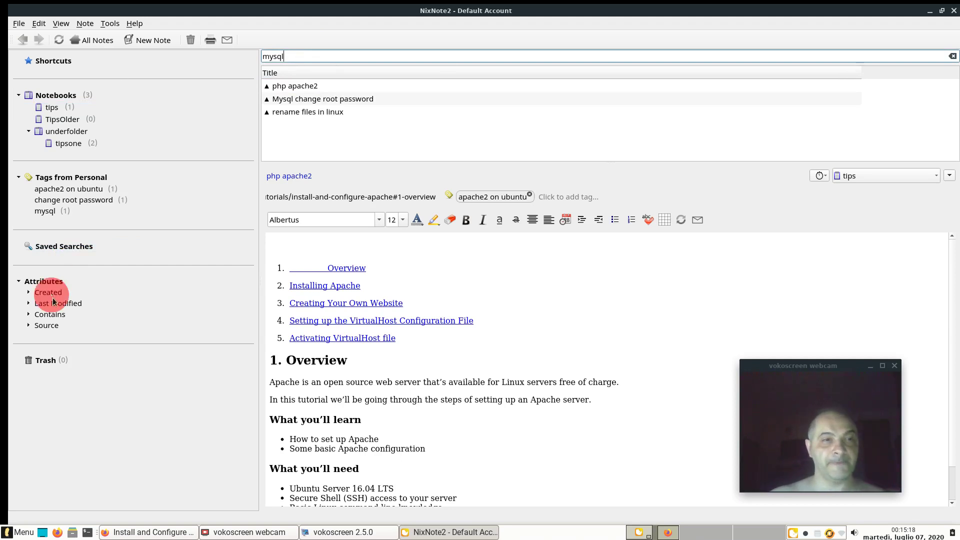
click(28, 294)
click(28, 294)
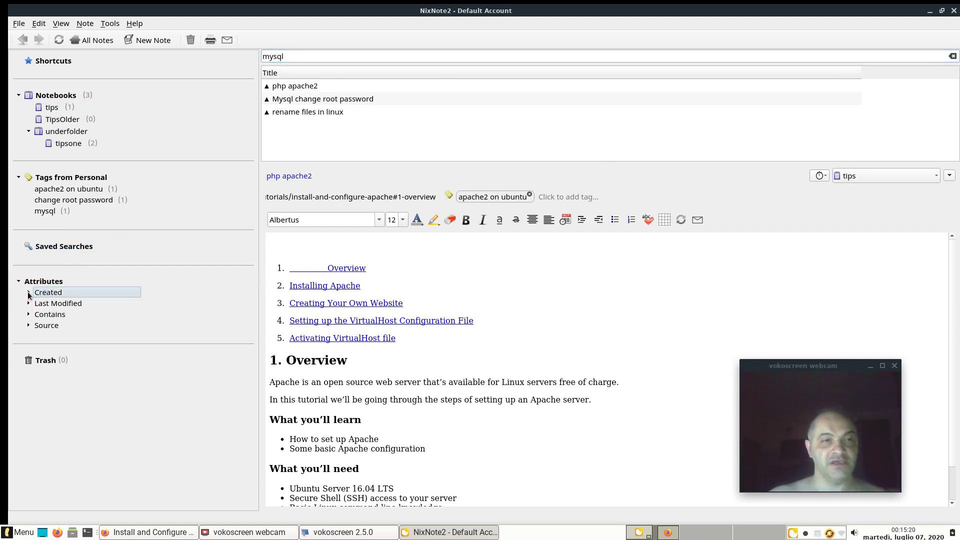
click(28, 303)
click(37, 314)
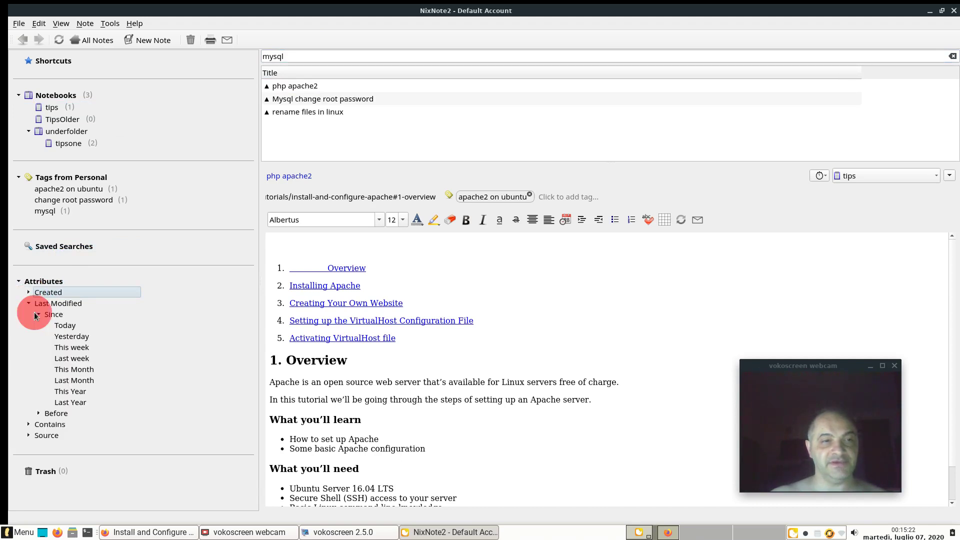
click(37, 314)
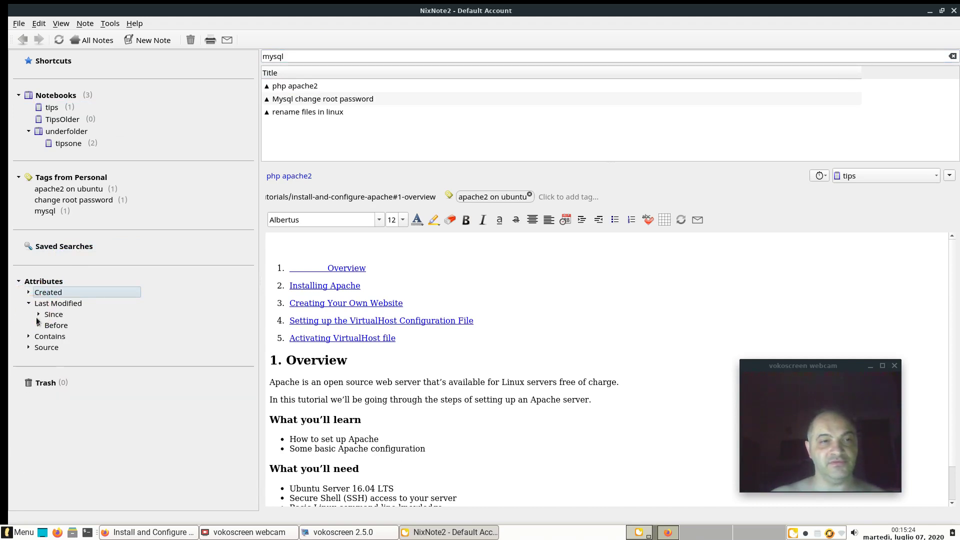
Filter by Contains types Images, Audio, Ink, Encrypted Text, To-do and PDF, then clear it
click(28, 337)
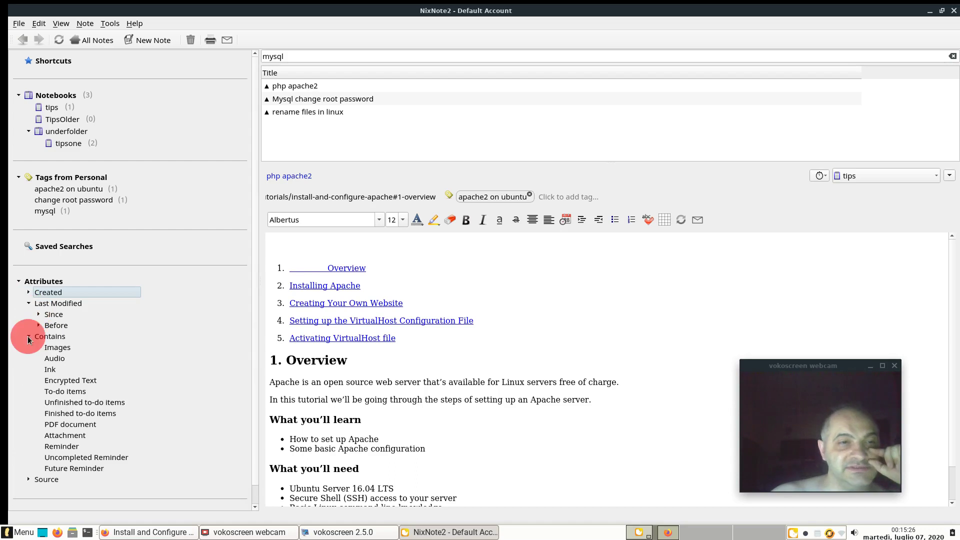
click(58, 350)
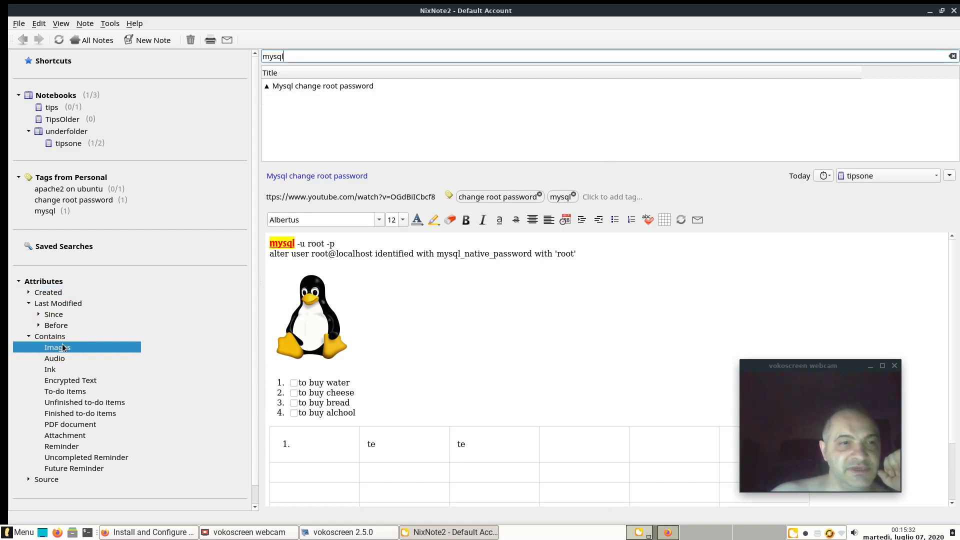
click(65, 361)
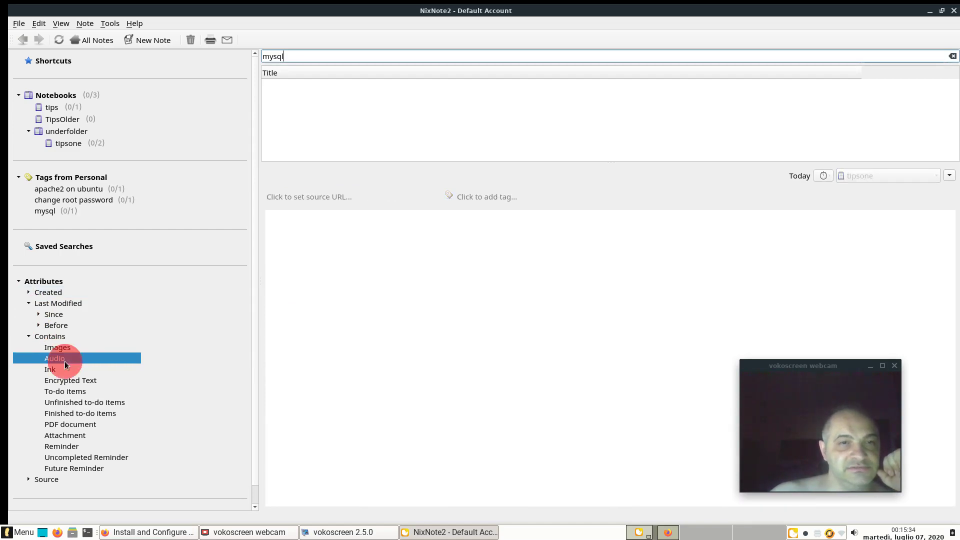
click(64, 368)
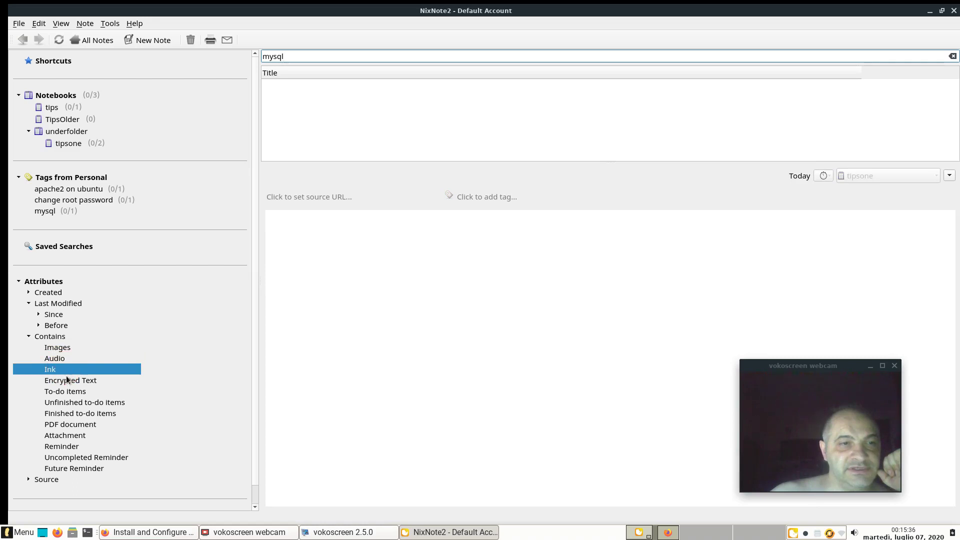
click(66, 381)
click(66, 391)
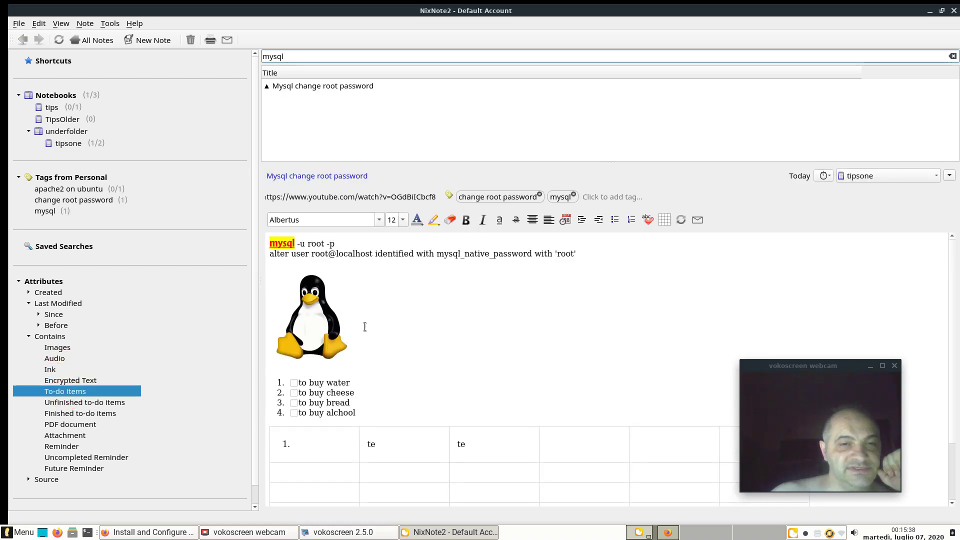
click(94, 424)
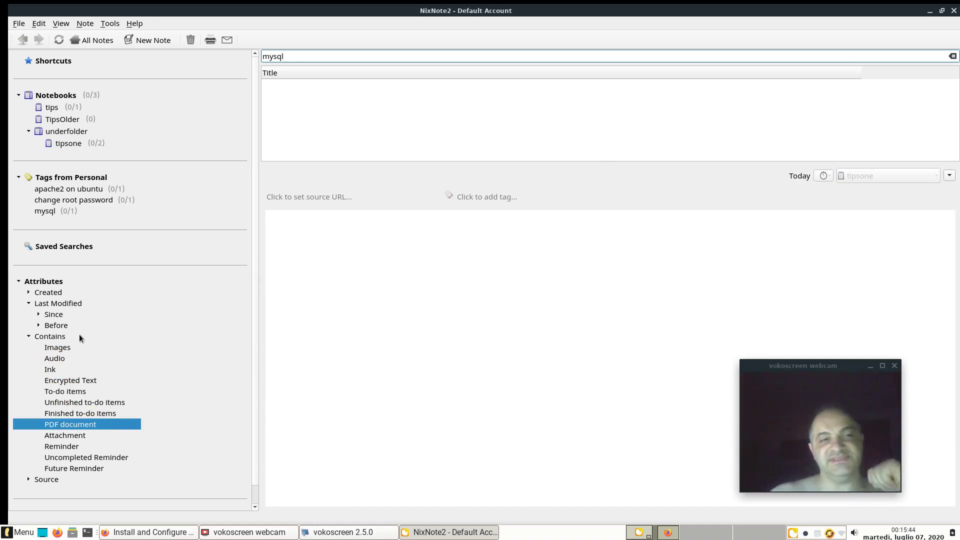
click(57, 283)
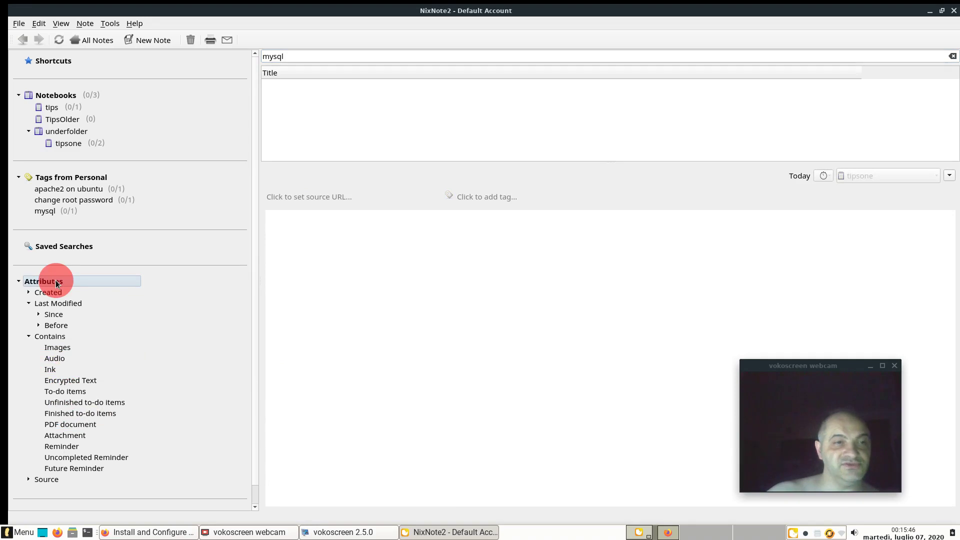
click(55, 305)
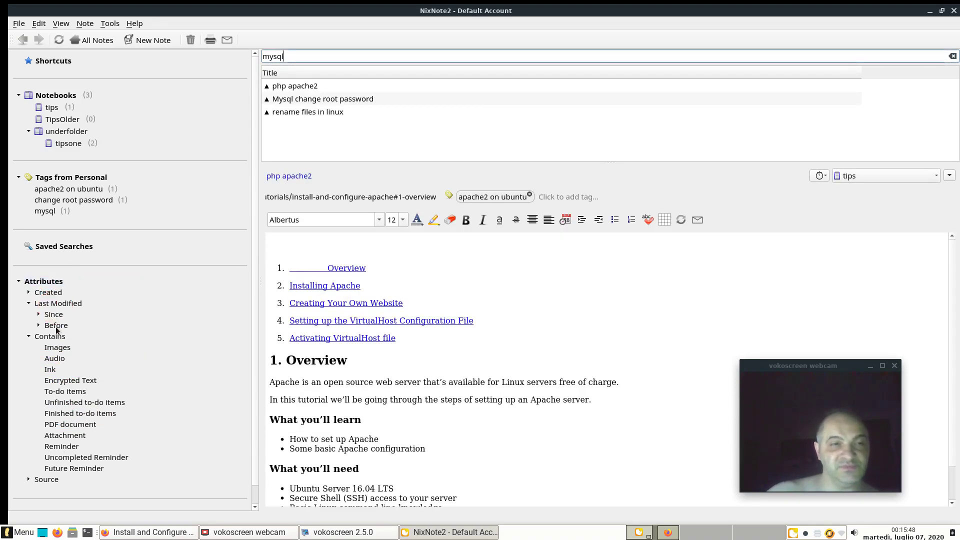
Filter notes modified since Today, Yesterday and This week
click(39, 316)
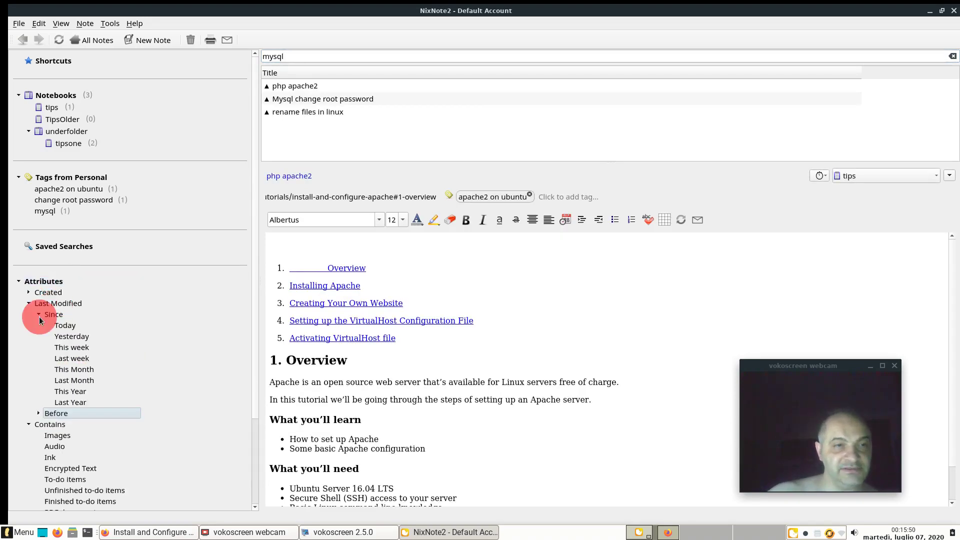
click(40, 314)
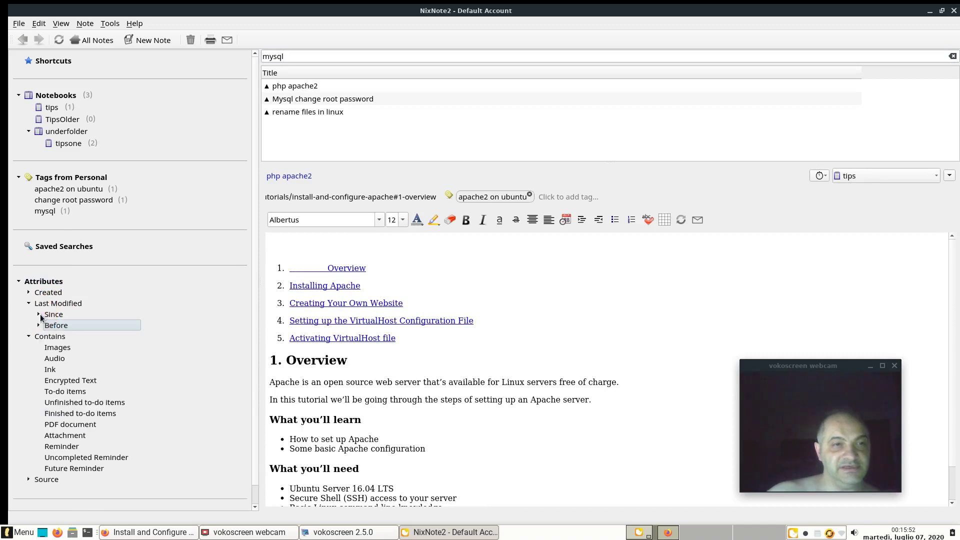
click(40, 314)
click(56, 318)
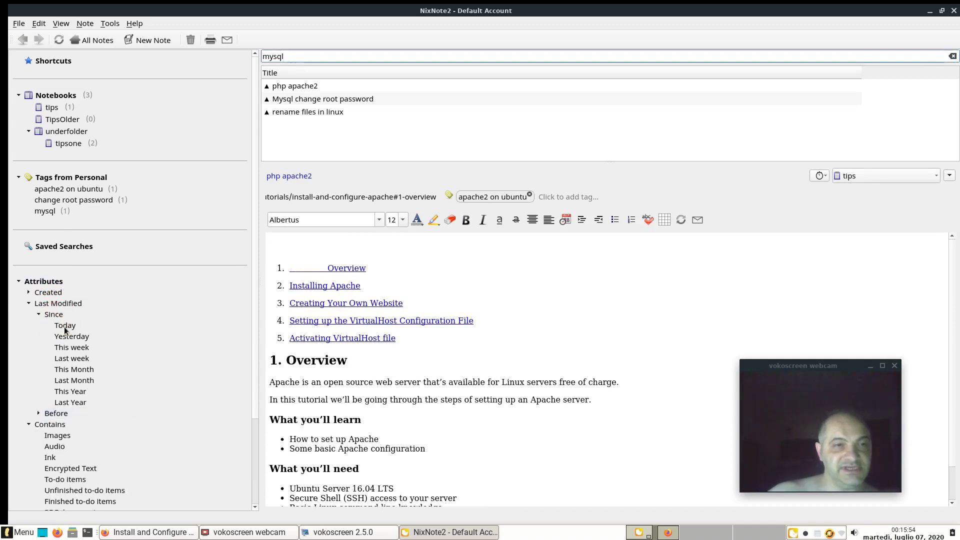
click(64, 326)
click(69, 337)
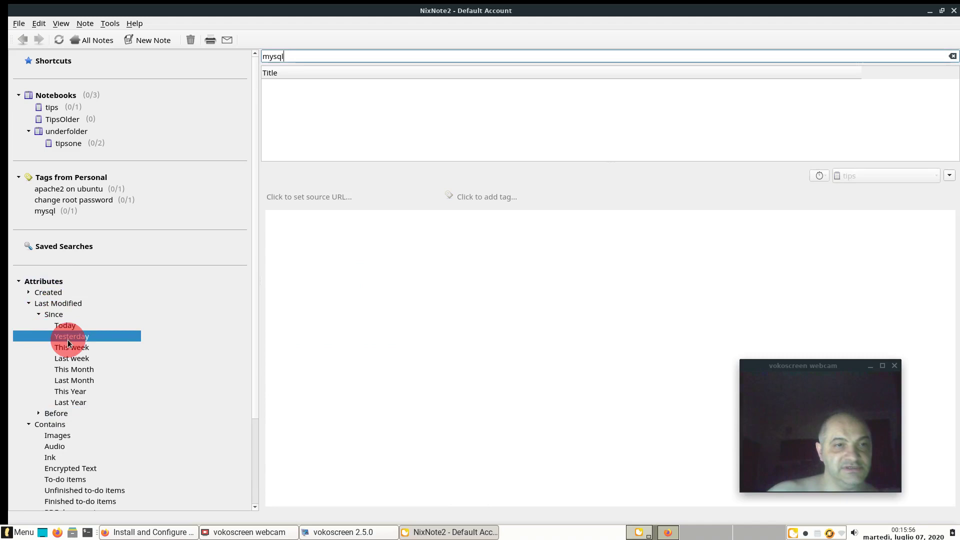
click(67, 348)
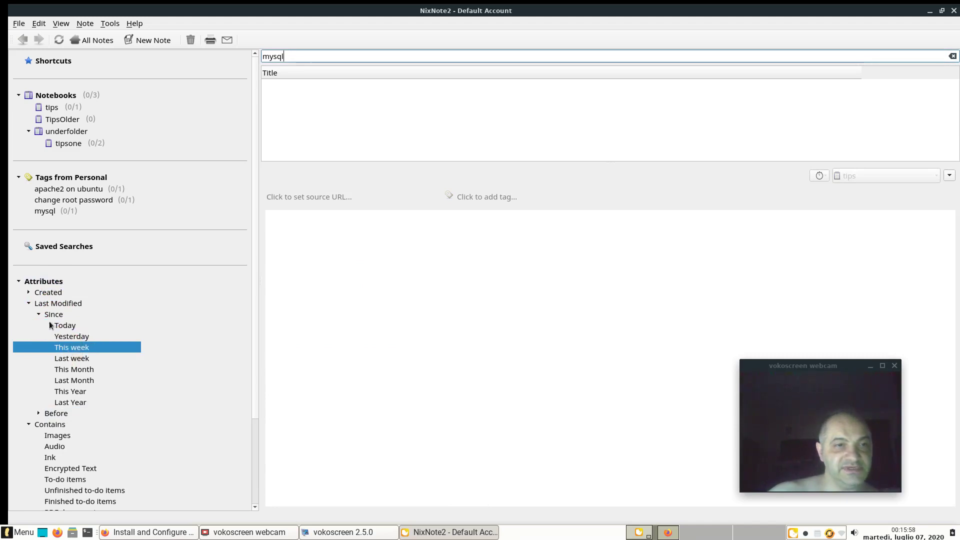
Filter notes modified before Today, then before This week
click(38, 413)
click(62, 425)
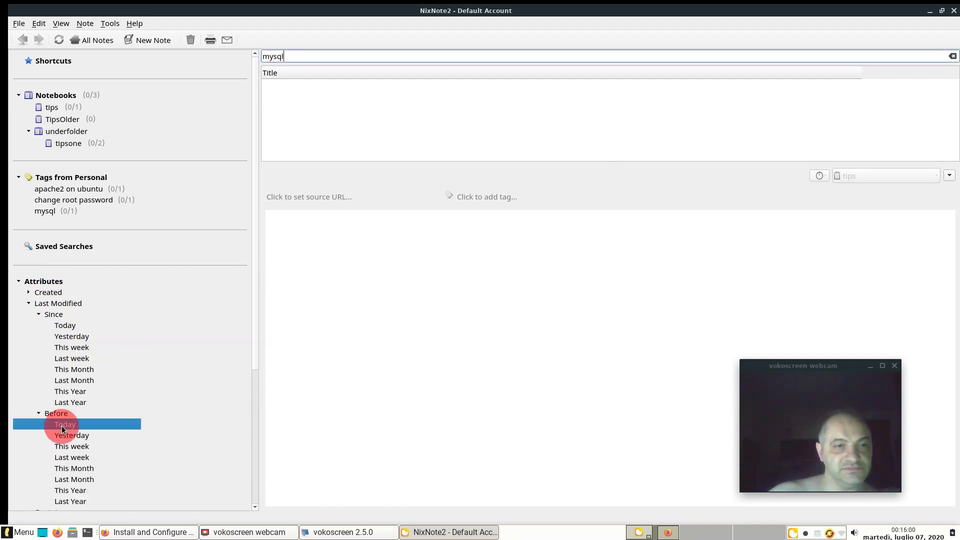
scroll(62, 425, down, 2)
click(73, 385)
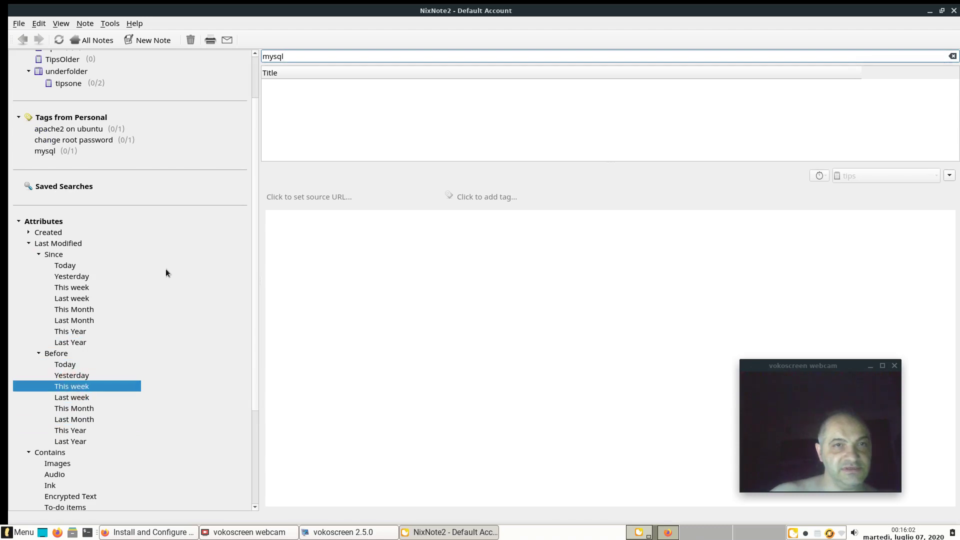
double_click(319, 55)
right_click(320, 55)
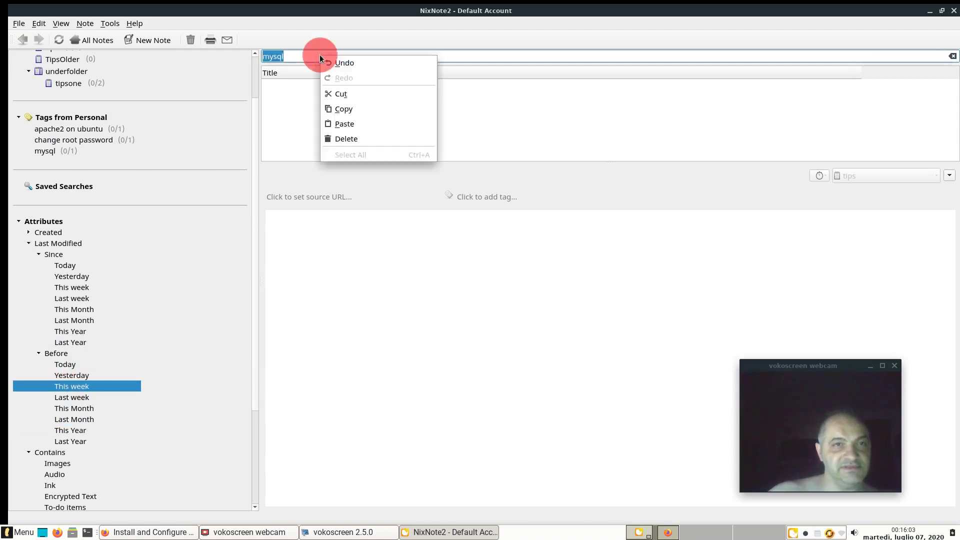
Remove the mysql search and try Since Last Month, This Month, Last week and Yesterday
click(349, 93)
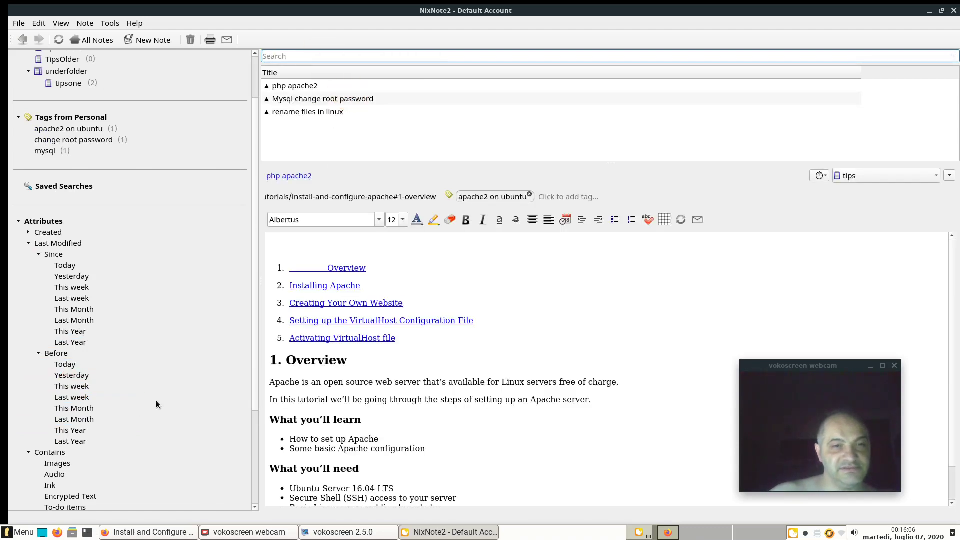
click(84, 320)
click(88, 310)
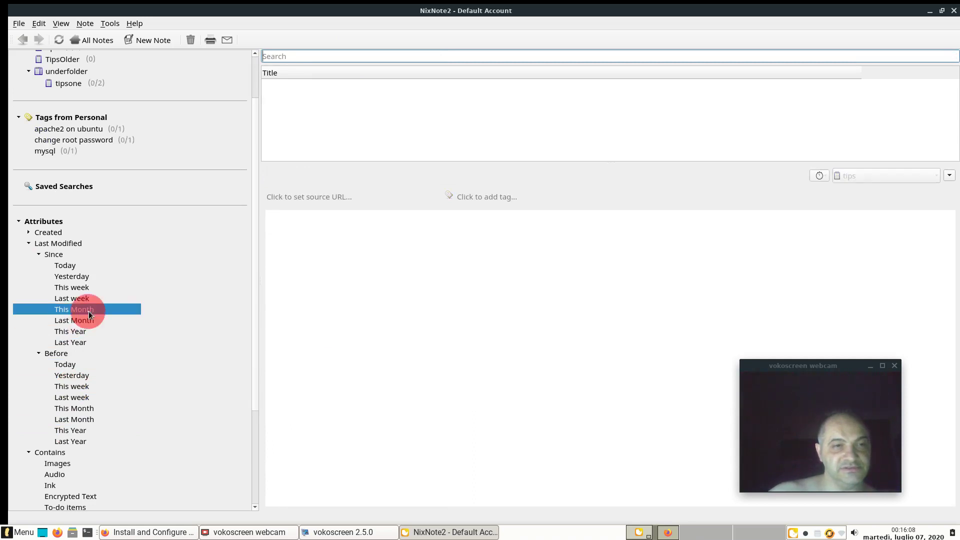
click(86, 298)
click(58, 255)
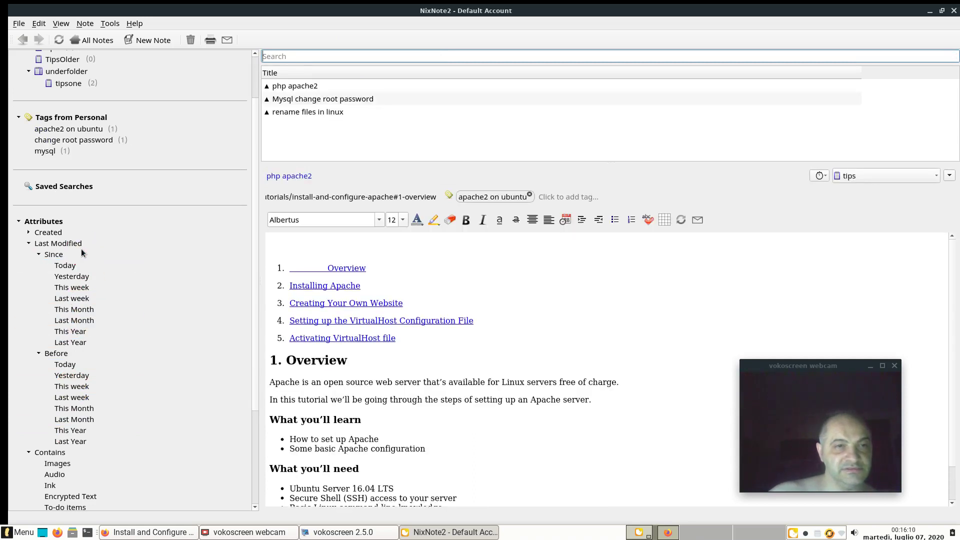
click(83, 272)
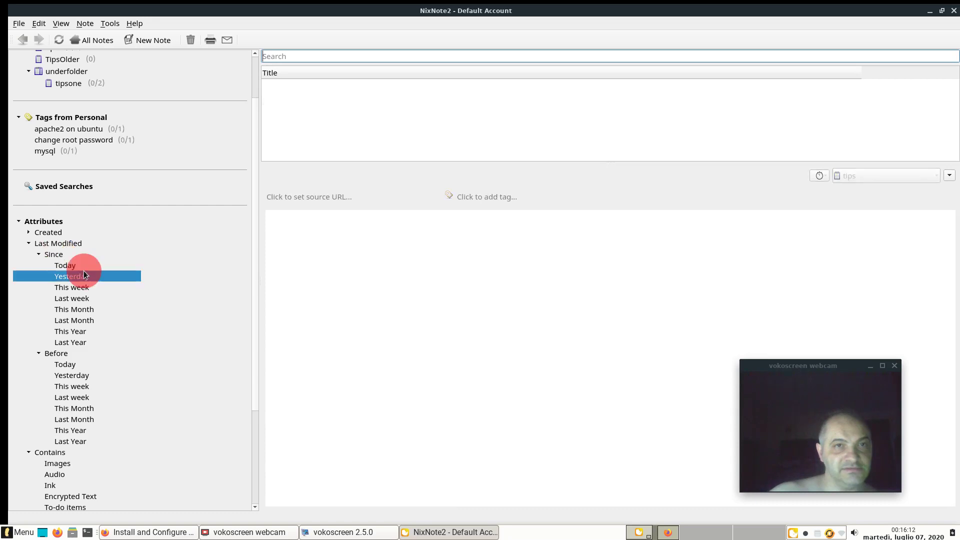
click(38, 255)
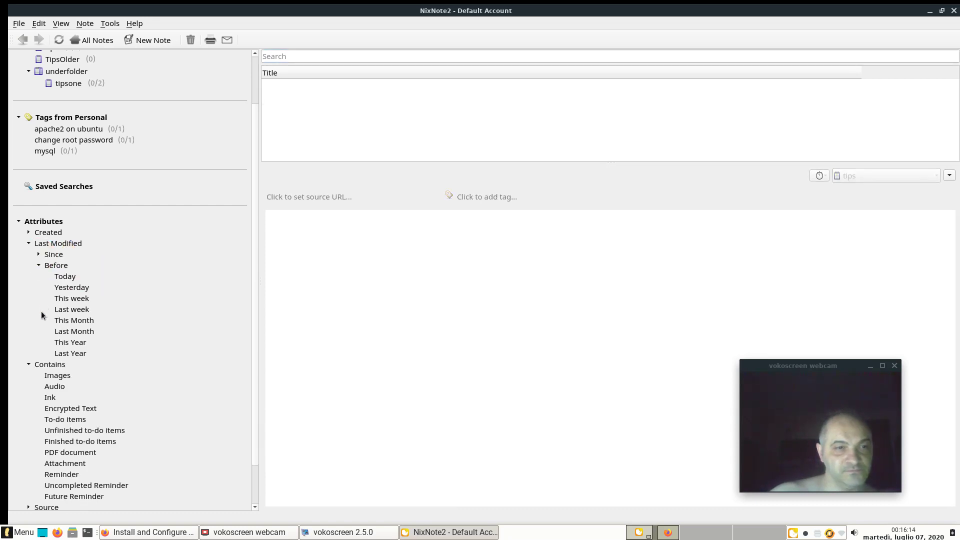
Filter by source Web page, Email and Another application, then show all notes
scroll(69, 411, down, 2)
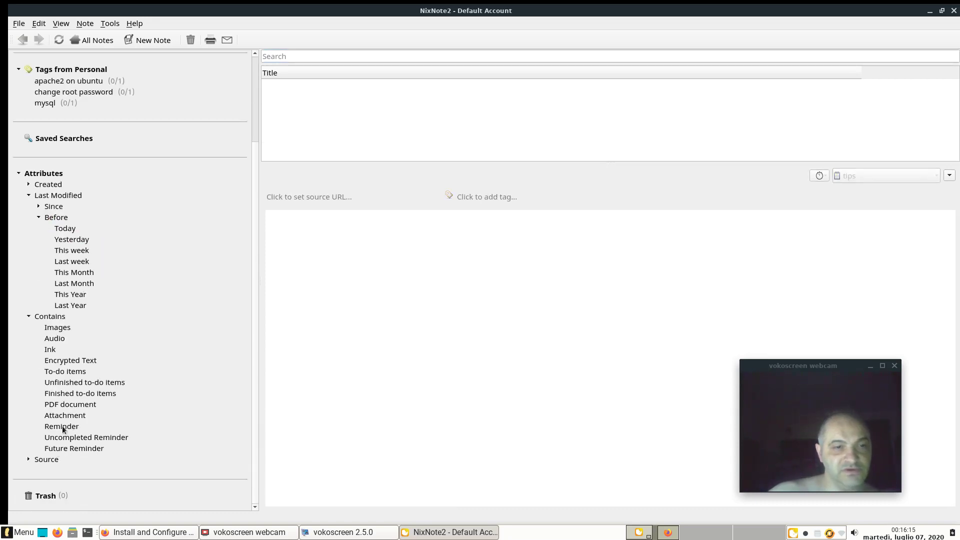
double_click(45, 463)
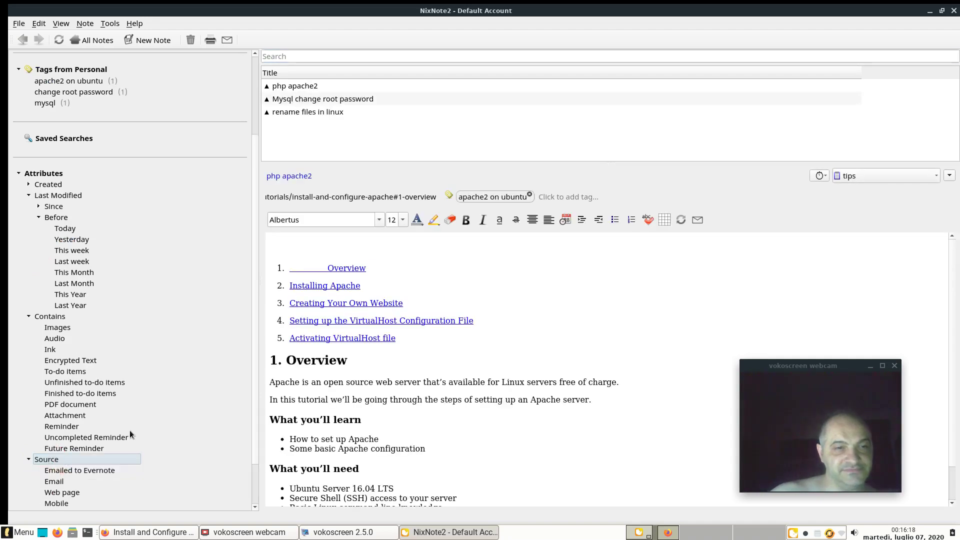
scroll(130, 432, down, 2)
click(73, 438)
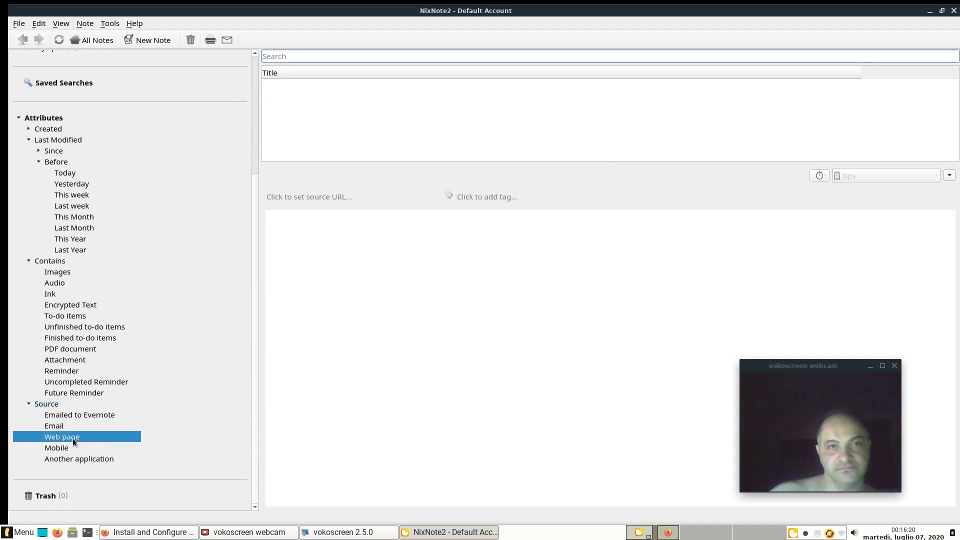
click(60, 425)
click(60, 457)
scroll(125, 320, up, 4)
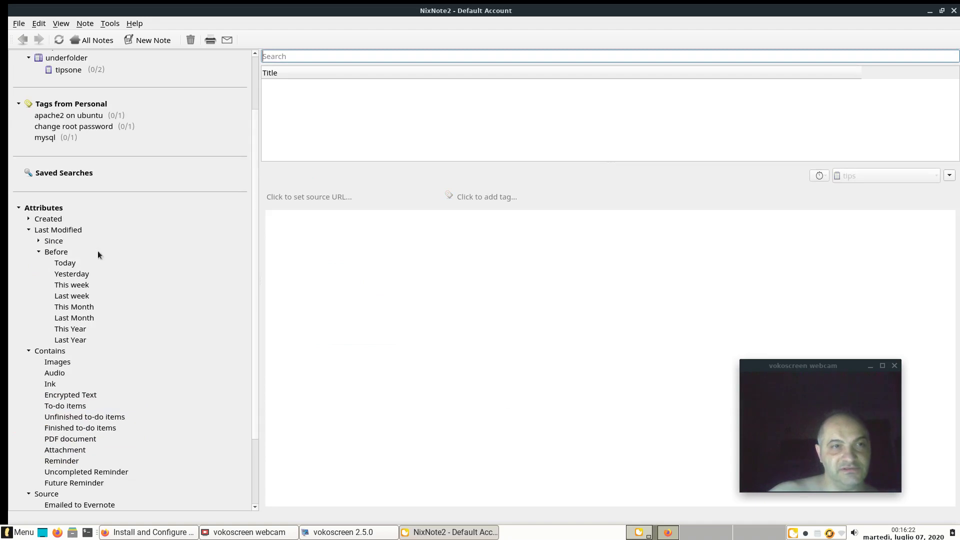
click(52, 220)
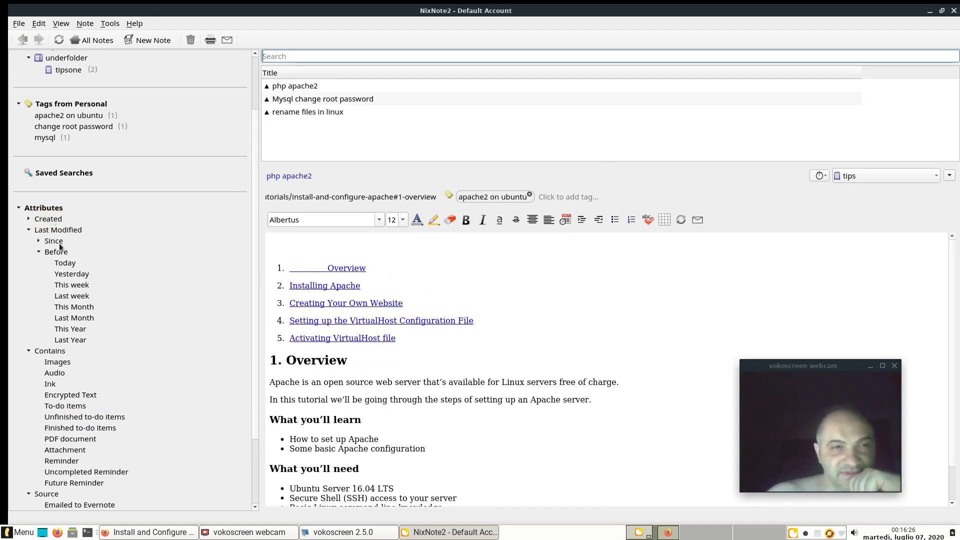
Collapse the Before and Contains filters, clear filtering and edit the php apache2 note
click(38, 252)
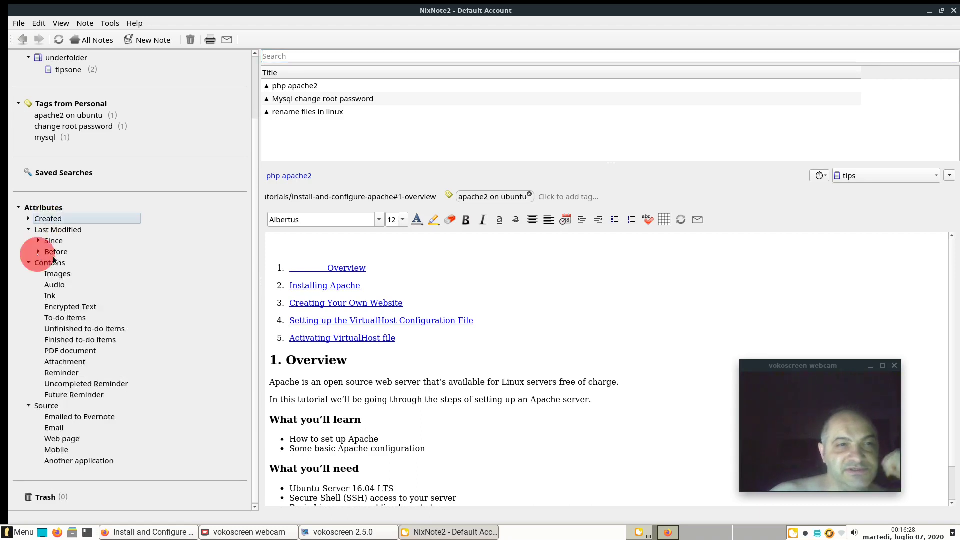
click(28, 263)
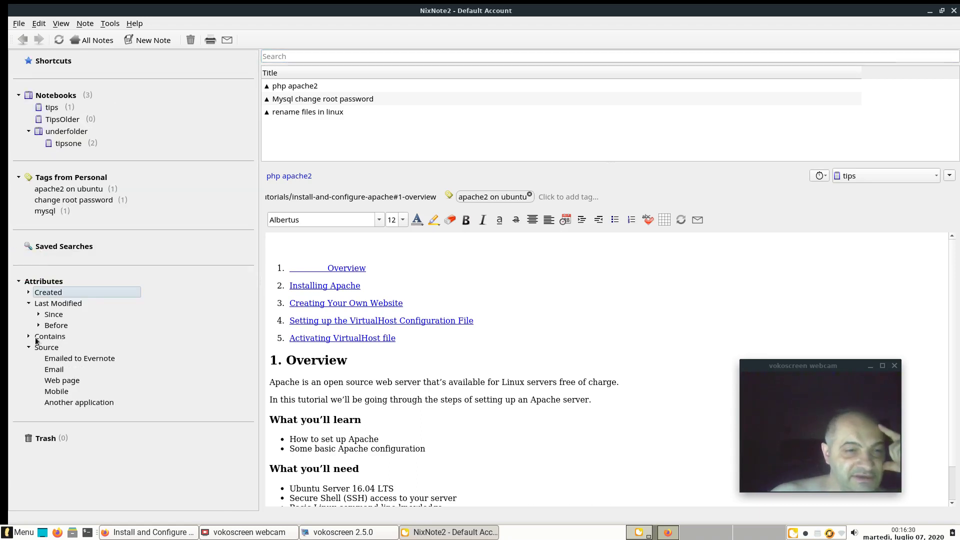
click(54, 403)
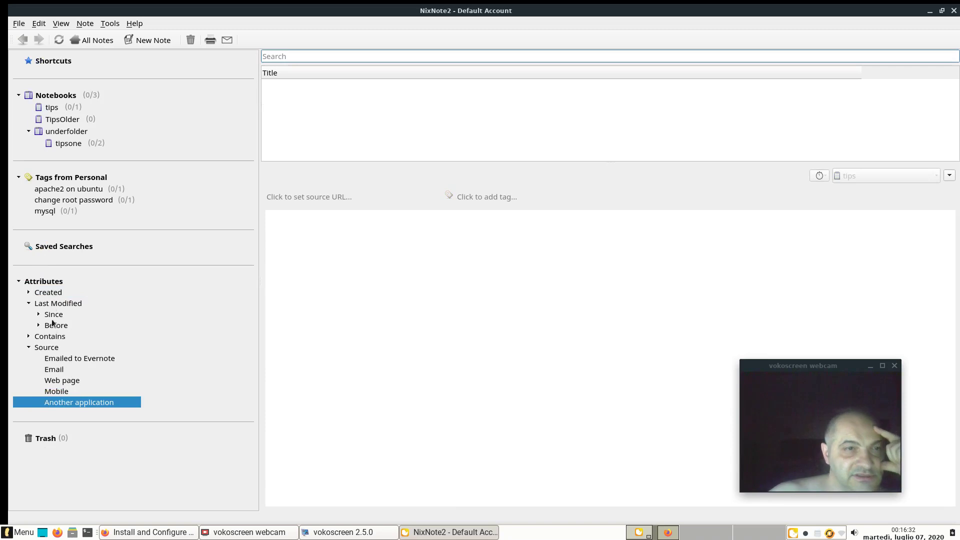
click(52, 293)
click(487, 321)
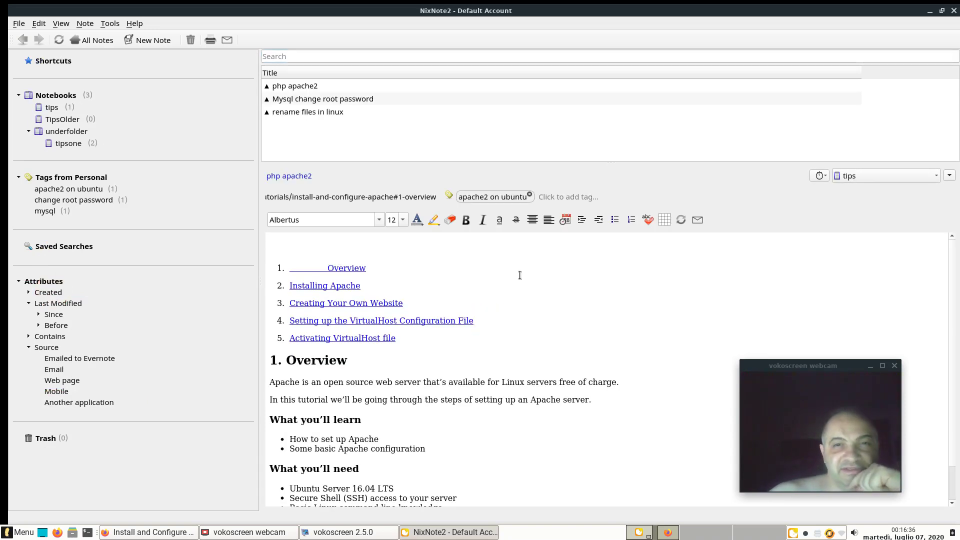
Set the note background color to Green, then change it to Orange
right_click(536, 276)
mouse_move(578, 301)
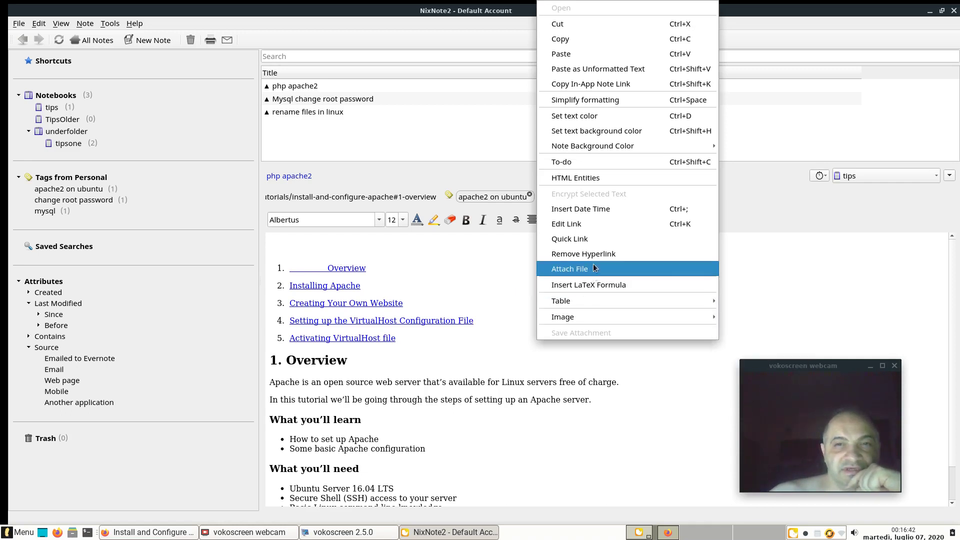
mouse_move(653, 145)
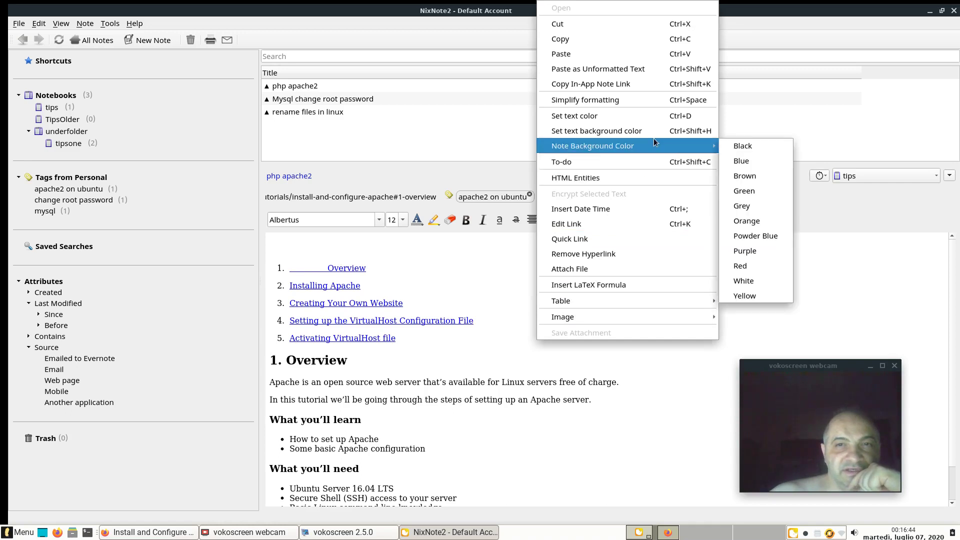
click(758, 196)
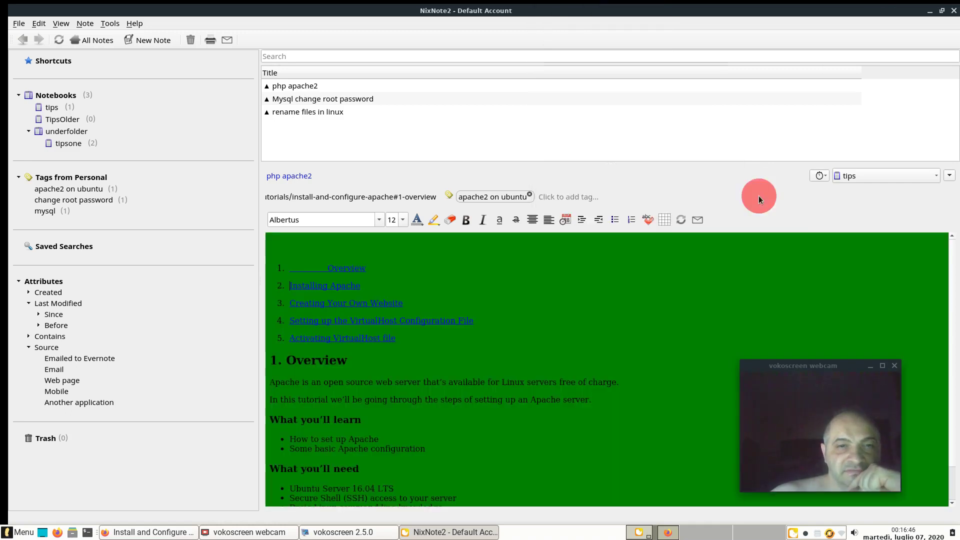
right_click(595, 286)
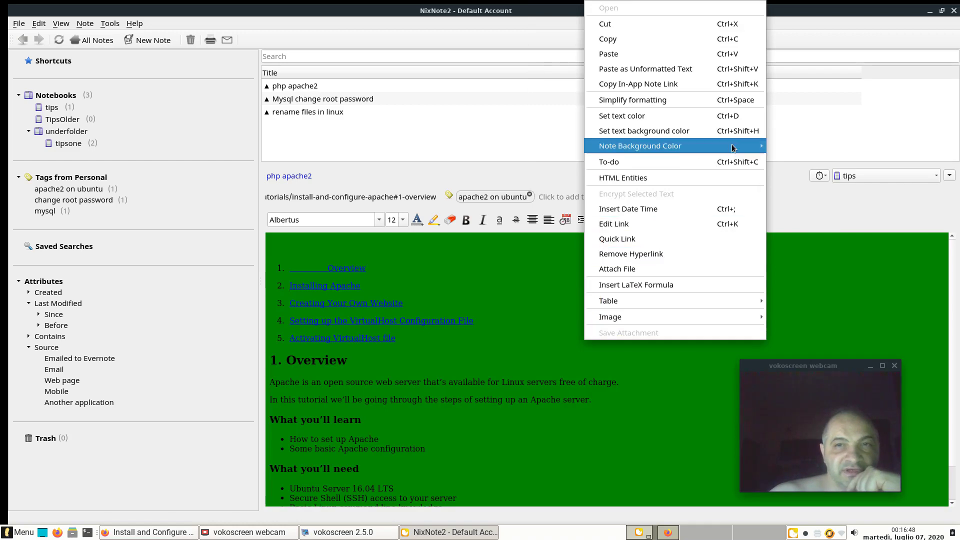
mouse_move(735, 146)
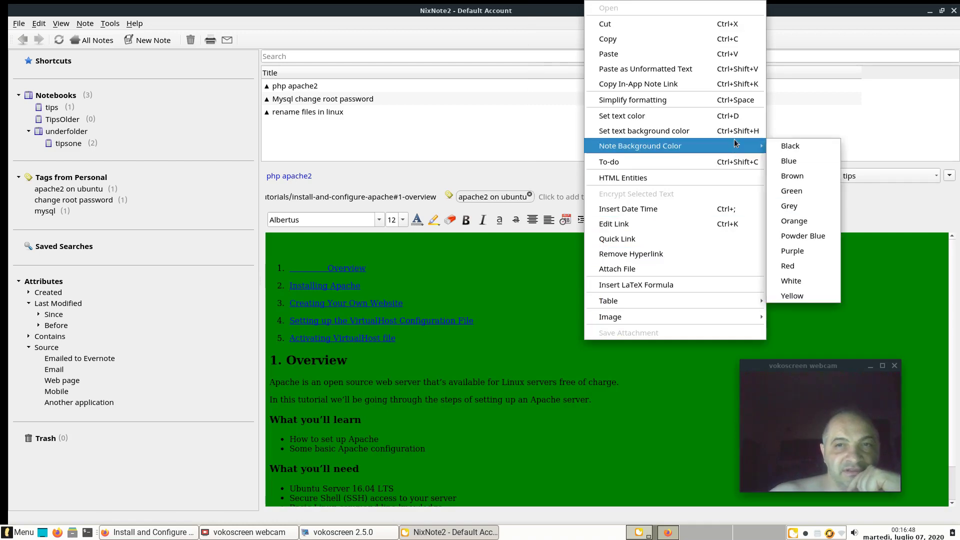
click(809, 226)
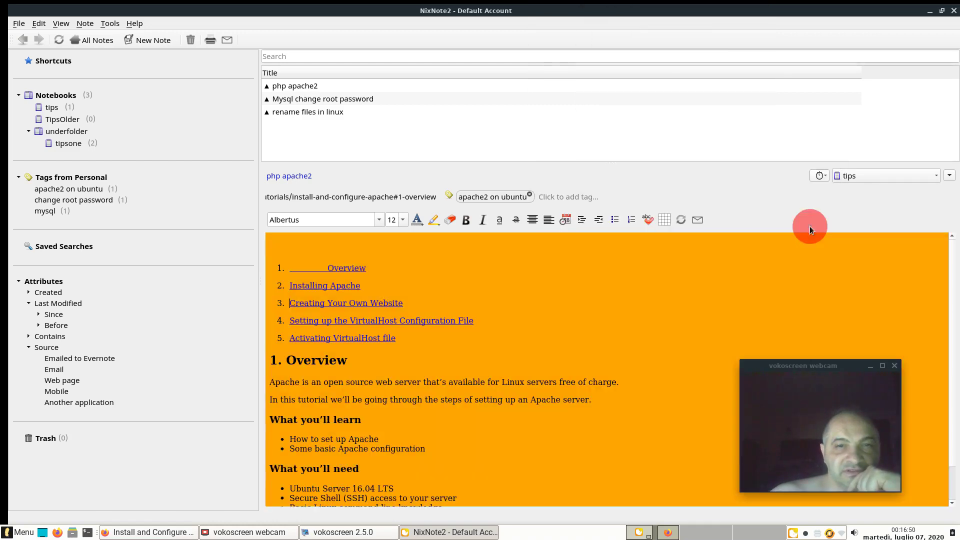
right_click(413, 369)
Colour the 'Overview' heading gray, then recolour it darkCyan
click(343, 362)
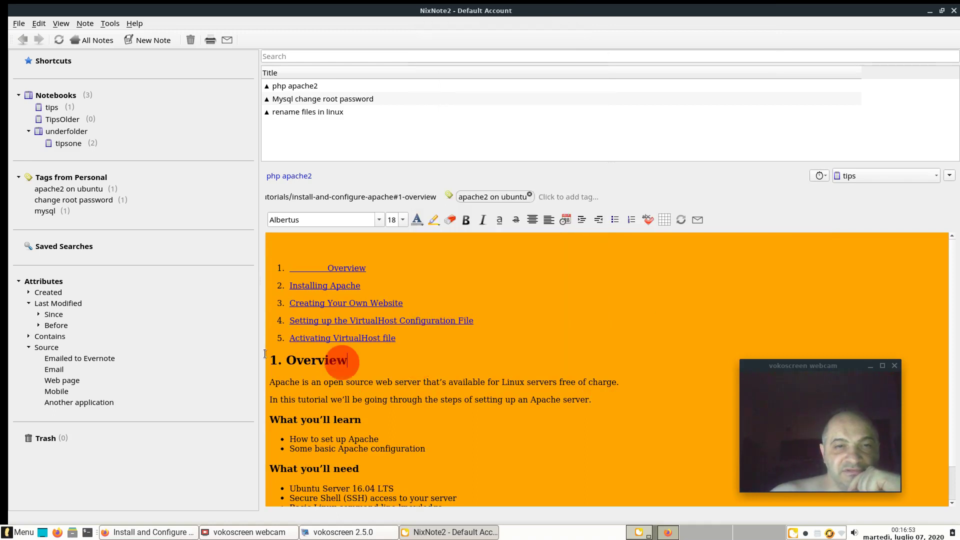
double_click(330, 362)
click(417, 221)
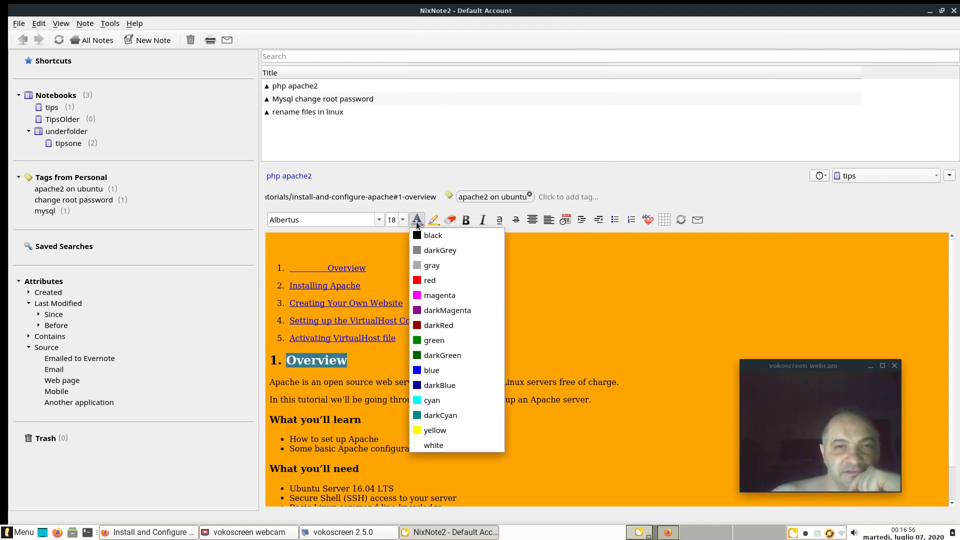
click(433, 266)
click(407, 335)
double_click(335, 367)
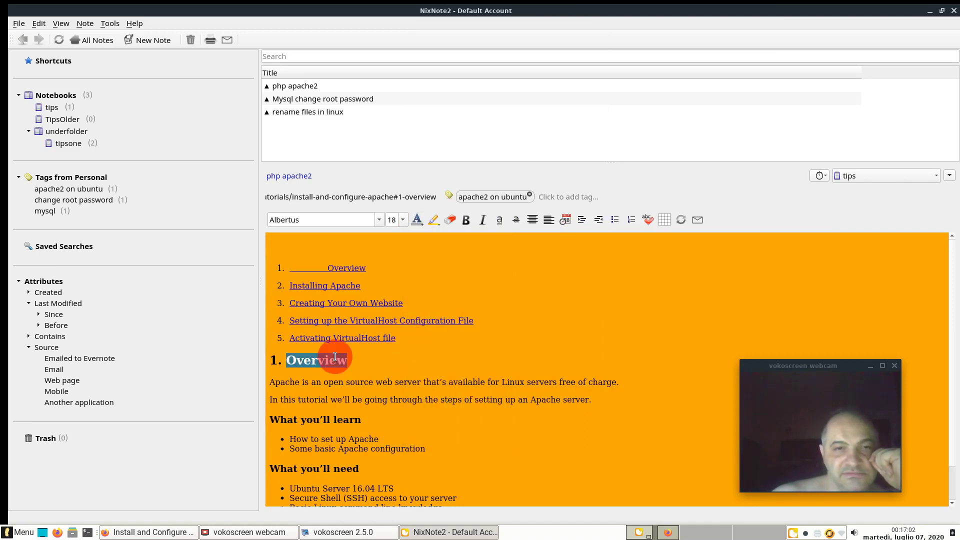
click(416, 223)
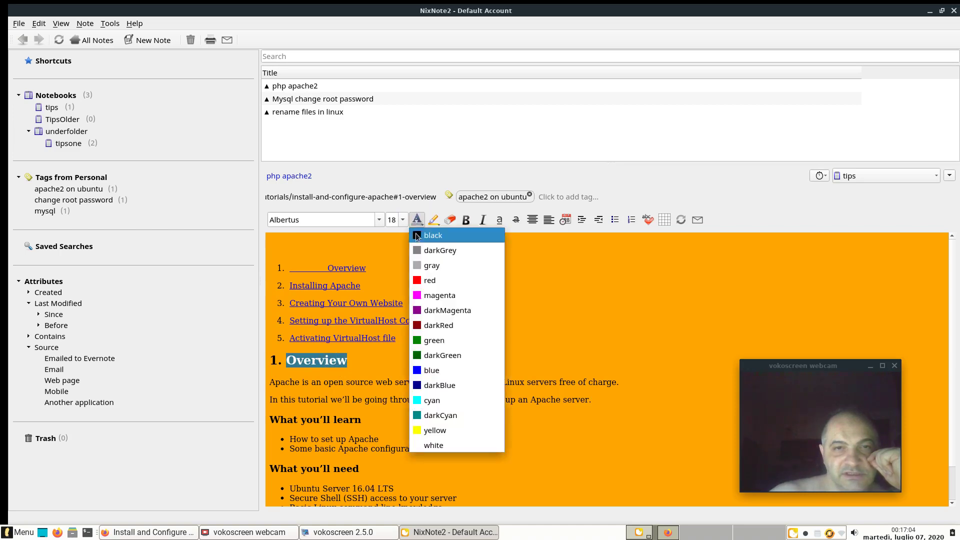
click(421, 404)
click(379, 373)
click(399, 349)
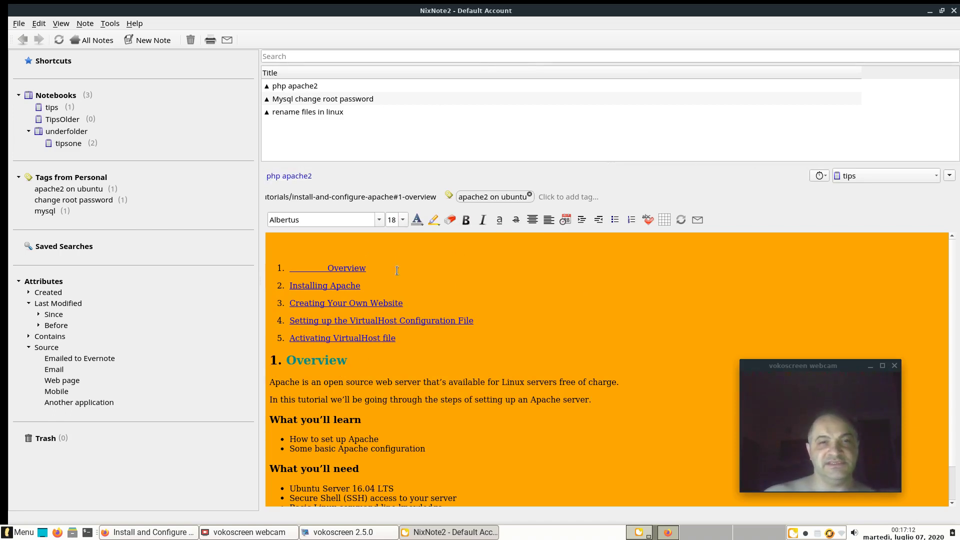
right_click(463, 285)
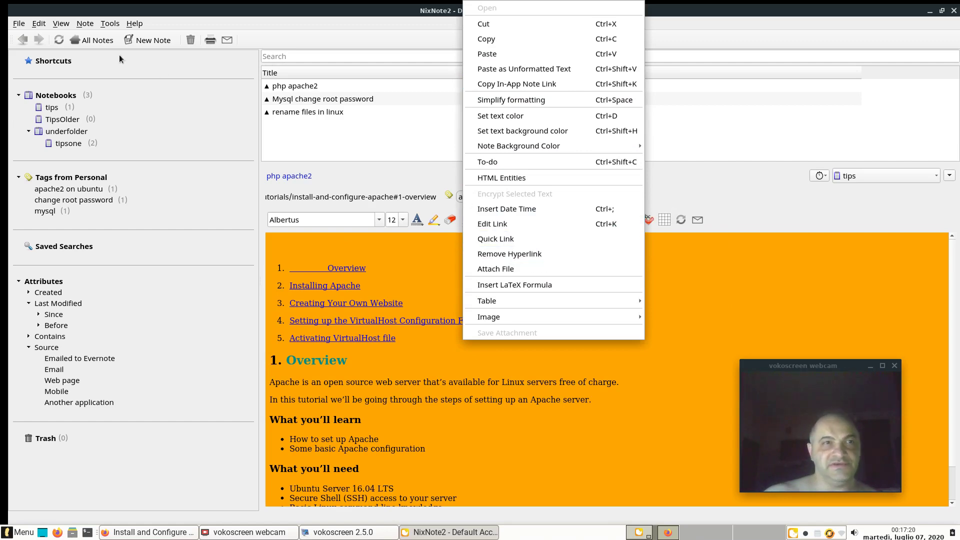
click(111, 18)
click(115, 28)
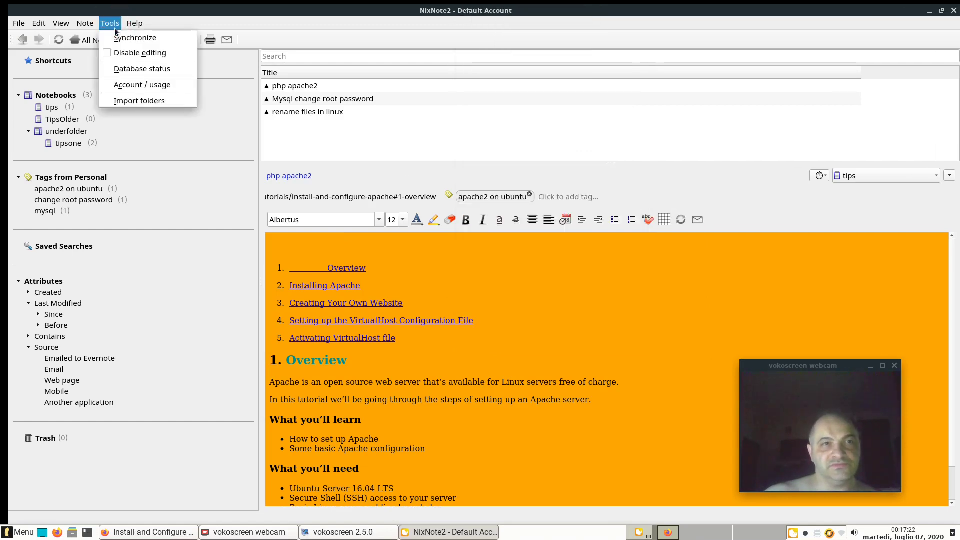
mouse_move(85, 31)
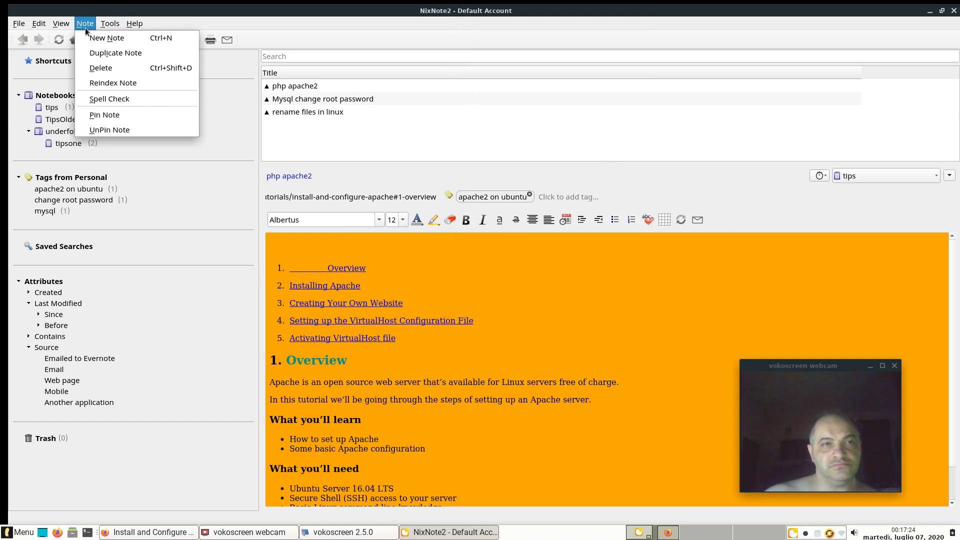
mouse_move(17, 26)
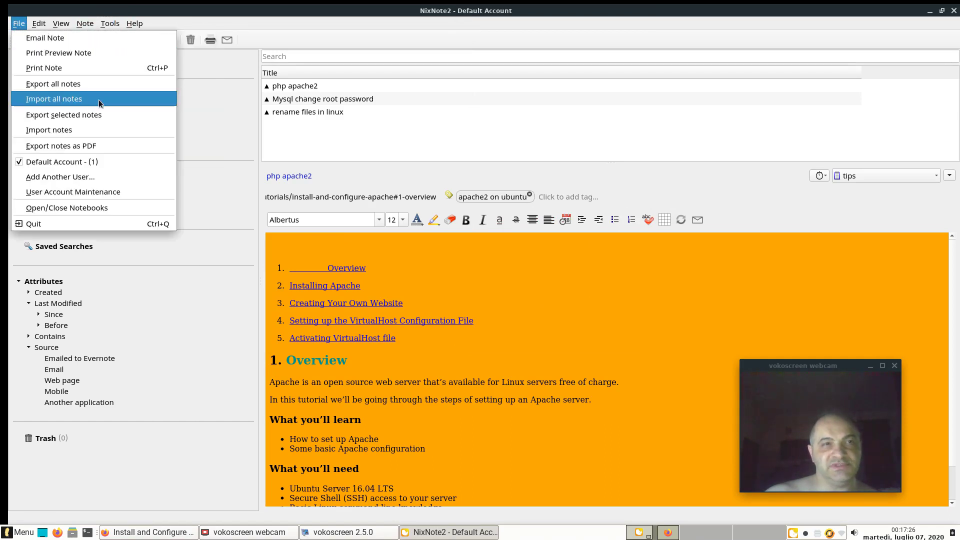
click(123, 84)
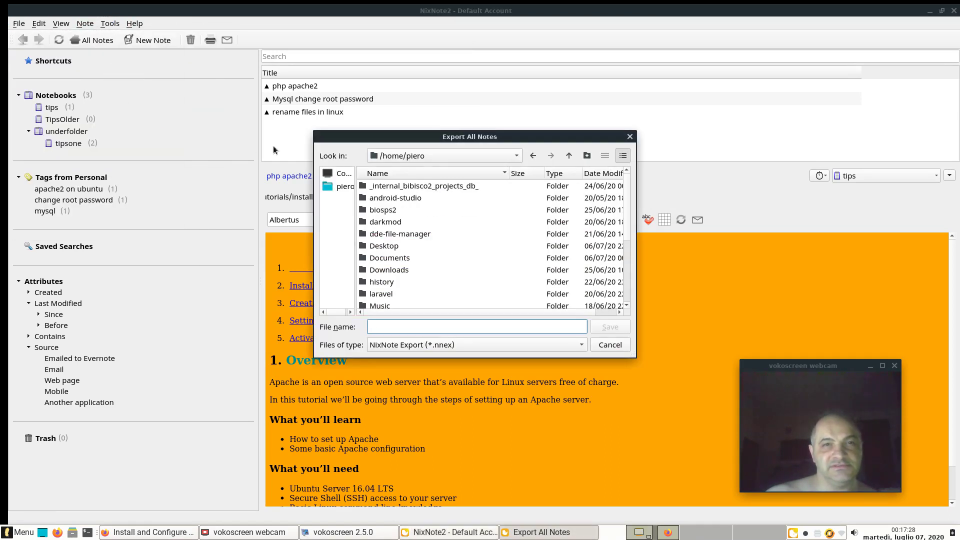
click(430, 346)
click(431, 345)
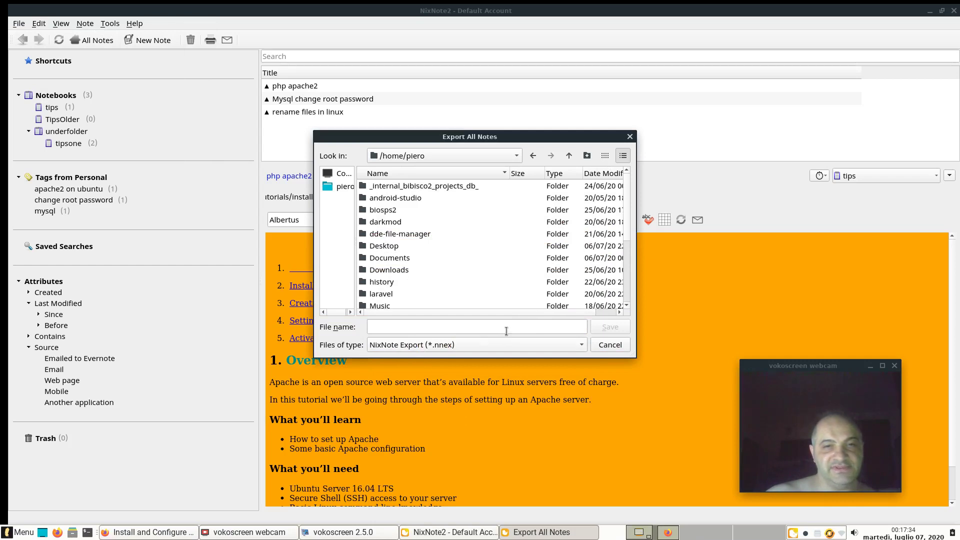
click(605, 347)
click(108, 39)
Export the note as a PDF named 'test2' in the Desktop folder
click(44, 24)
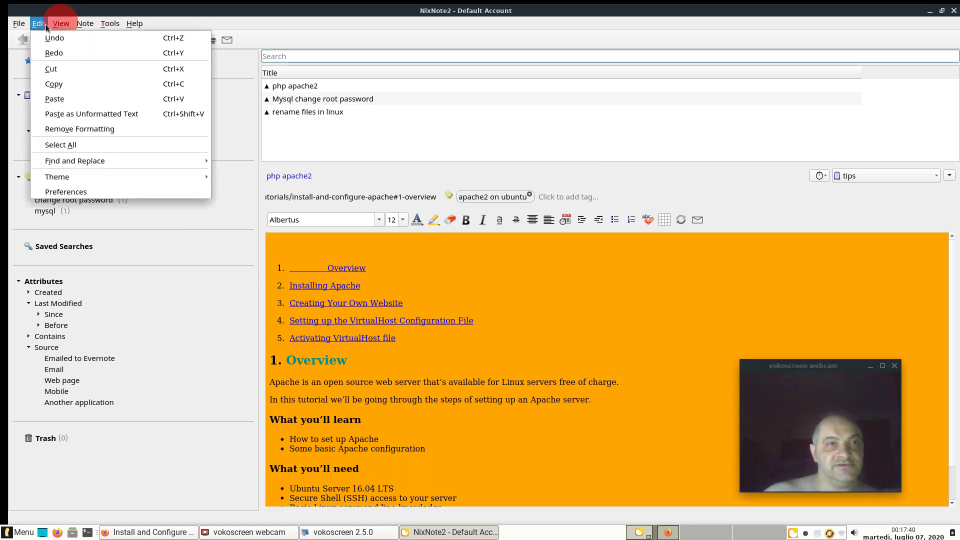
mouse_move(19, 23)
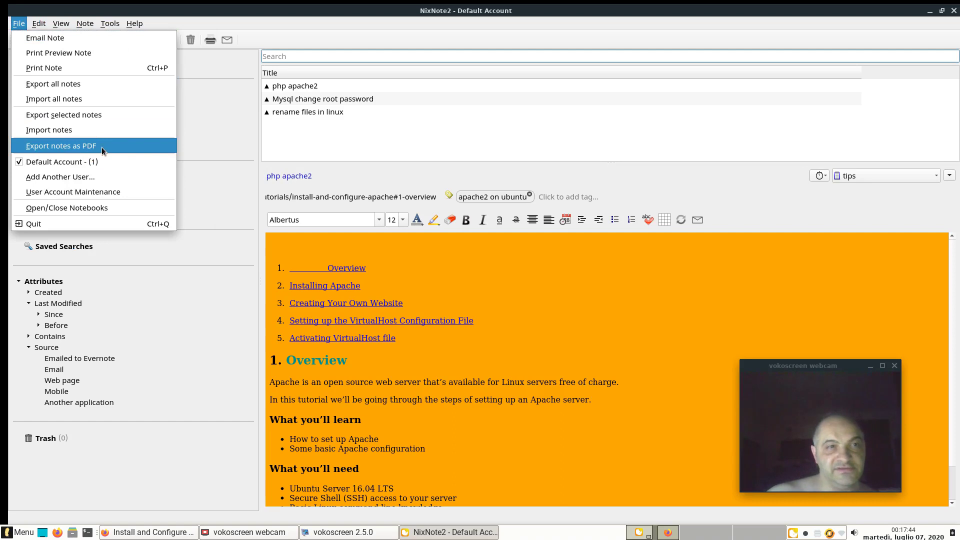
click(61, 145)
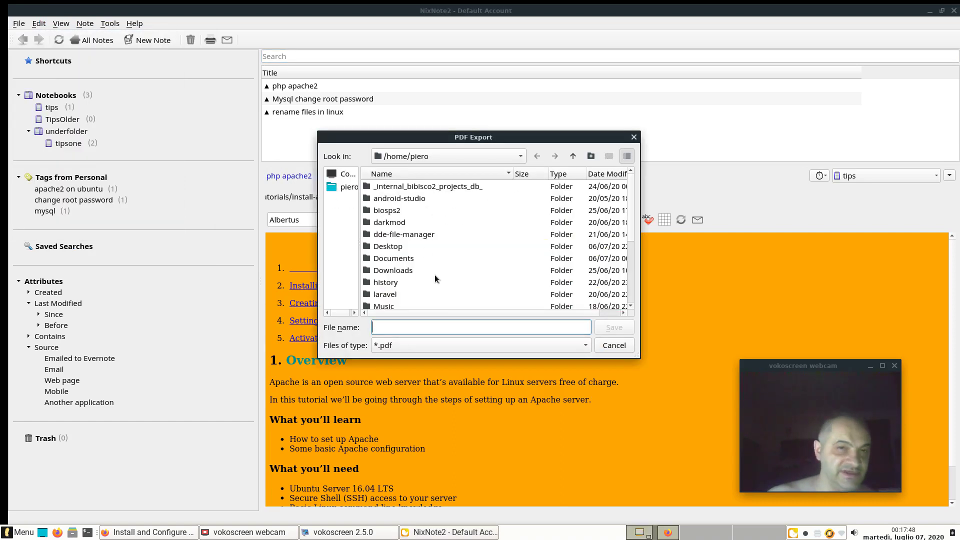
double_click(418, 245)
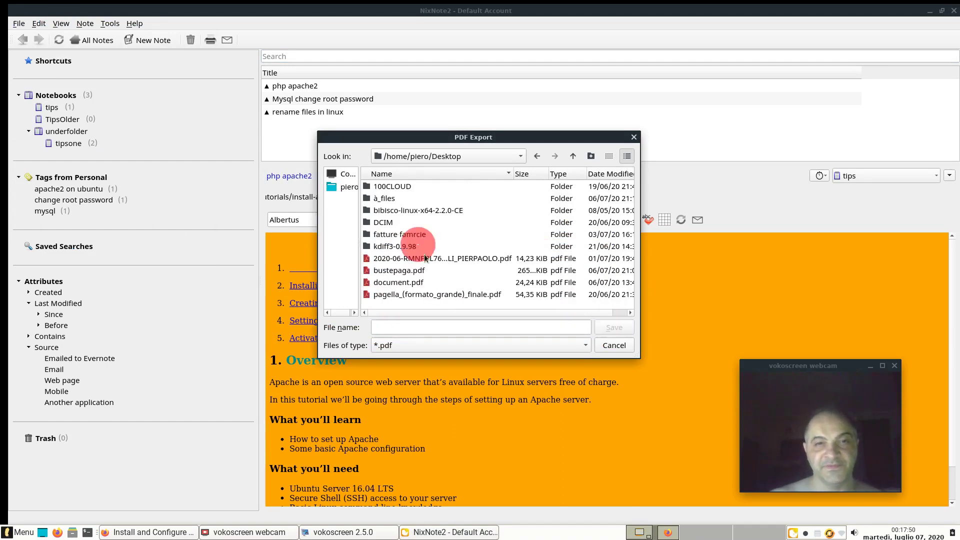
click(426, 327)
text(test2)
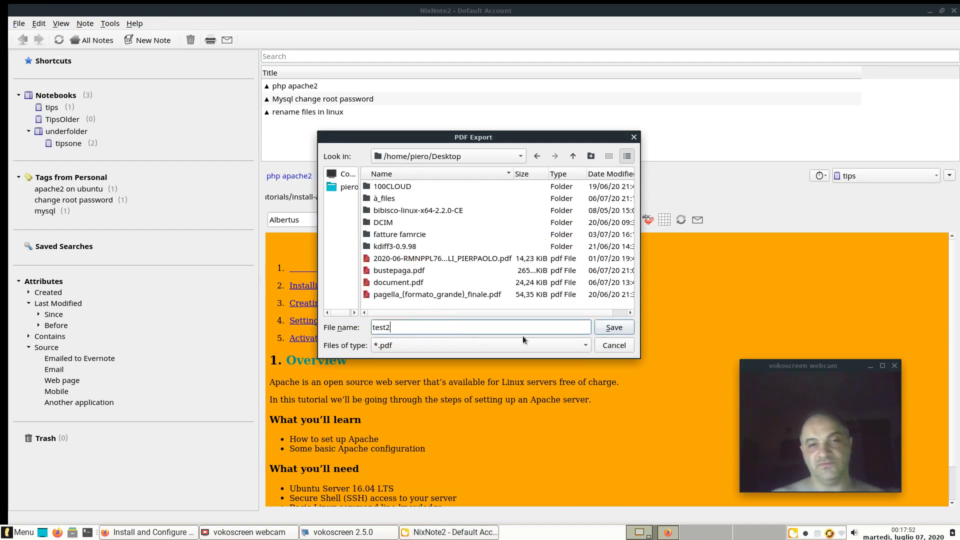
key(Return)
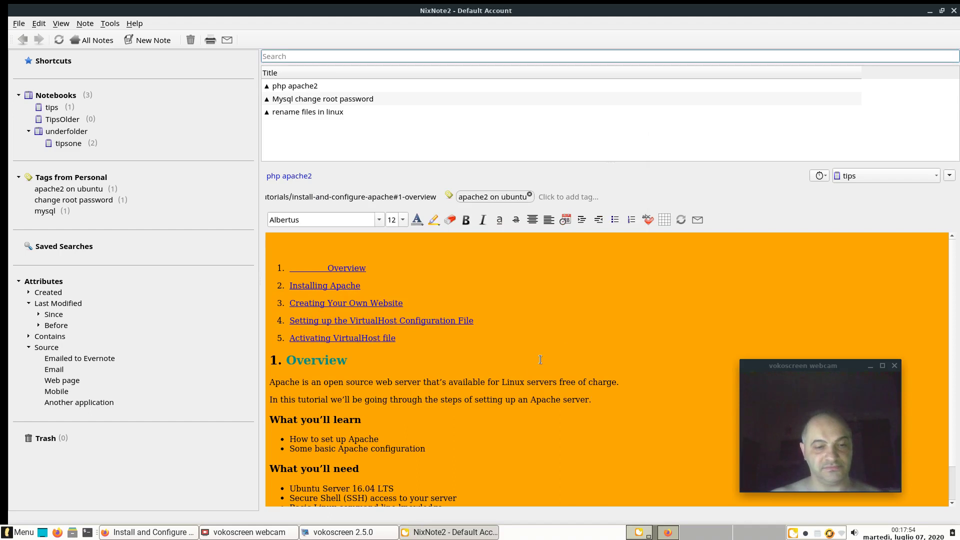
key(super)
Minimise NixNote2, open test2.pdf from the desktop, review it and close the viewer
click(554, 337)
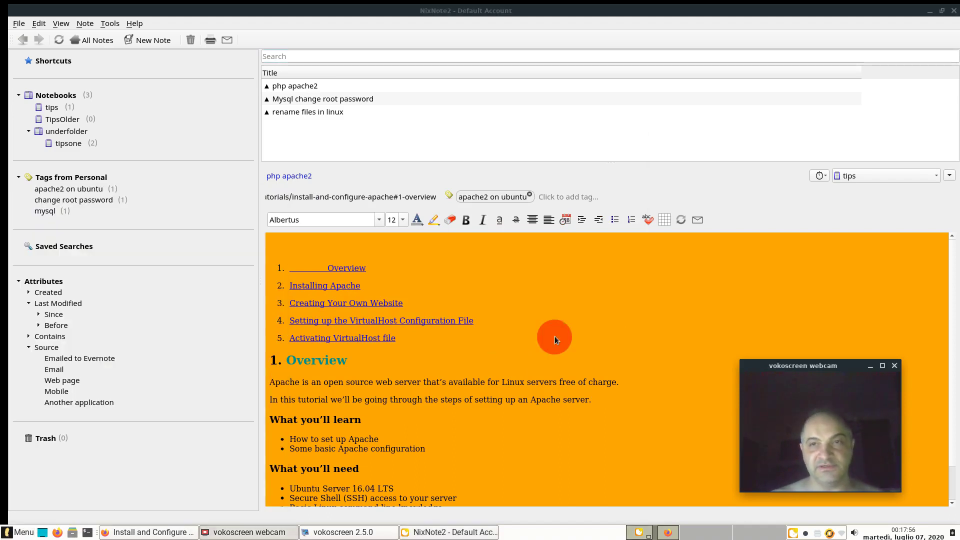
click(931, 12)
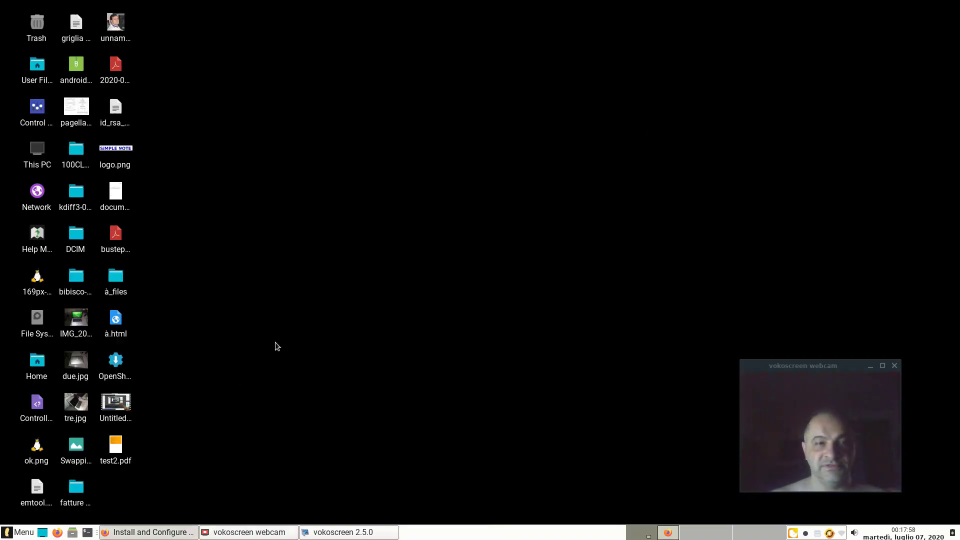
double_click(116, 447)
scroll(386, 281, down, 4)
scroll(386, 281, up, 4)
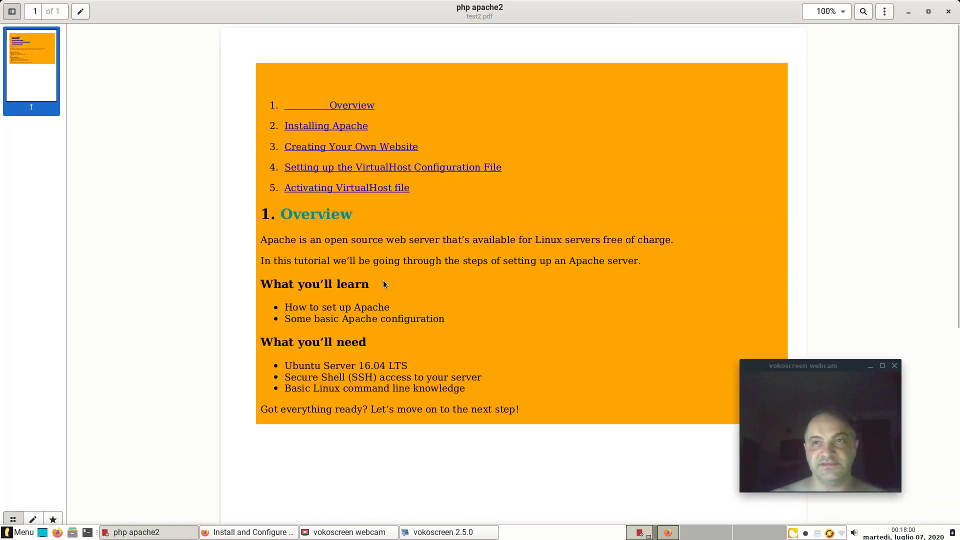
click(948, 12)
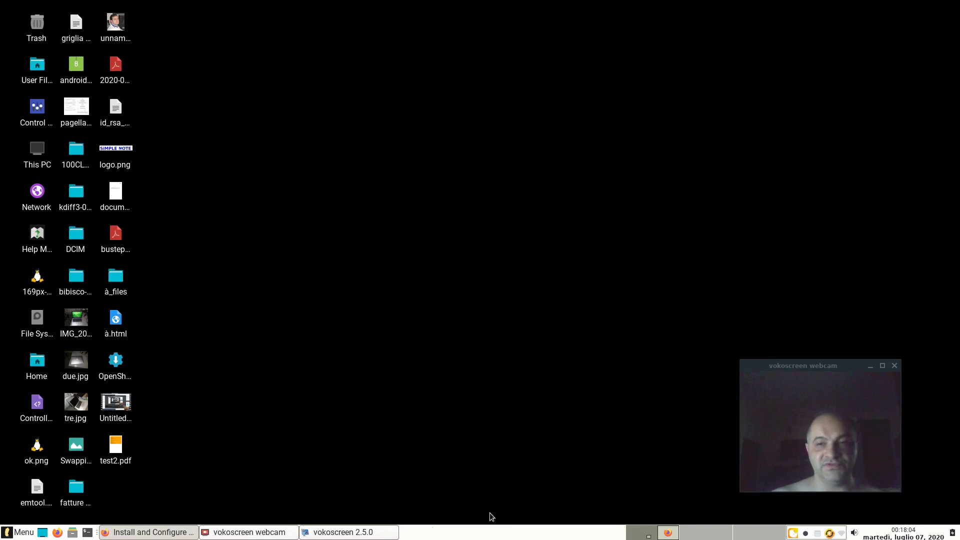
Create a new note from the NixNote2 tray menu, then show the main window
click(303, 533)
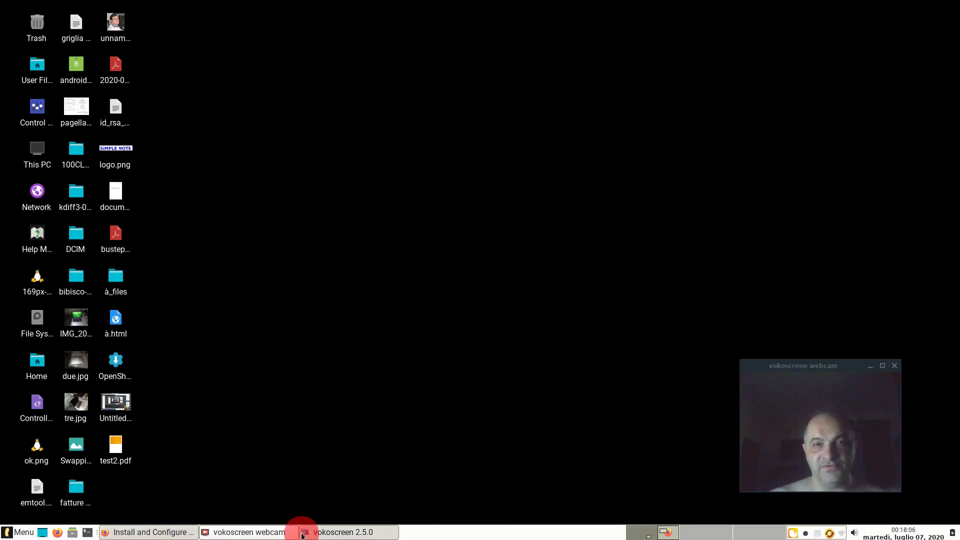
click(790, 535)
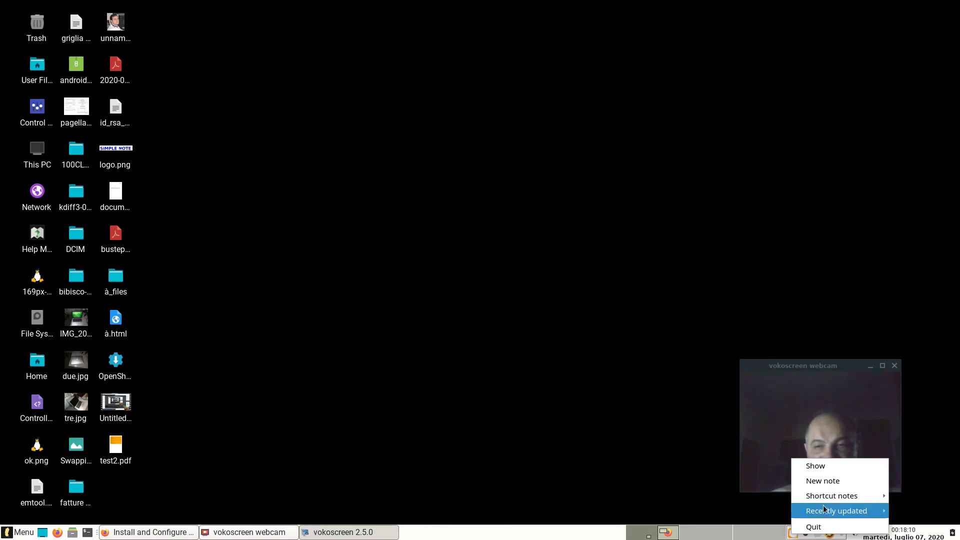
mouse_move(836, 511)
click(597, 429)
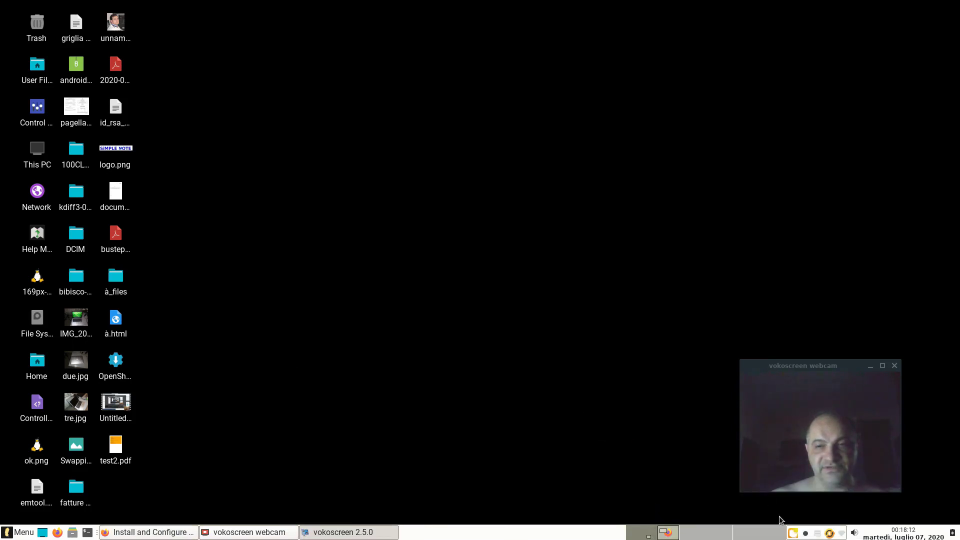
click(790, 535)
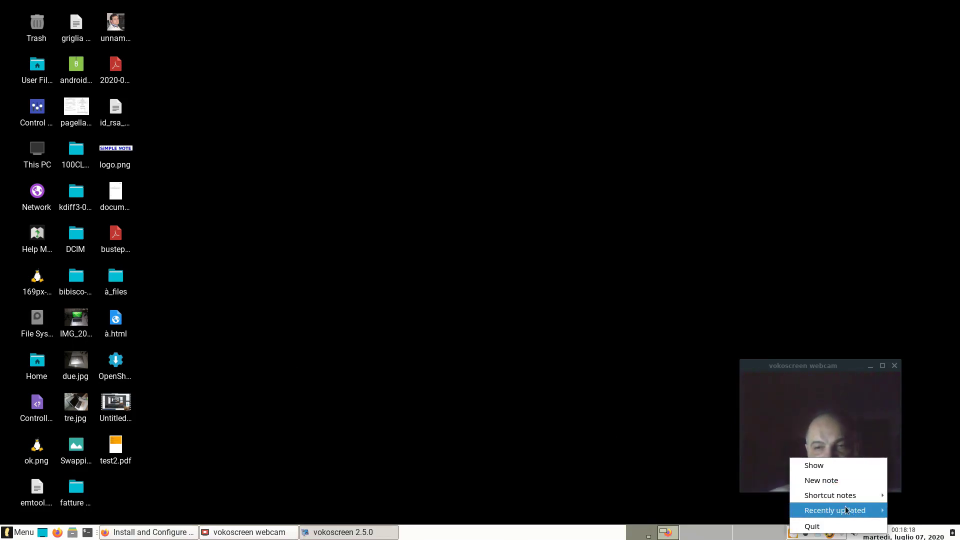
mouse_move(842, 510)
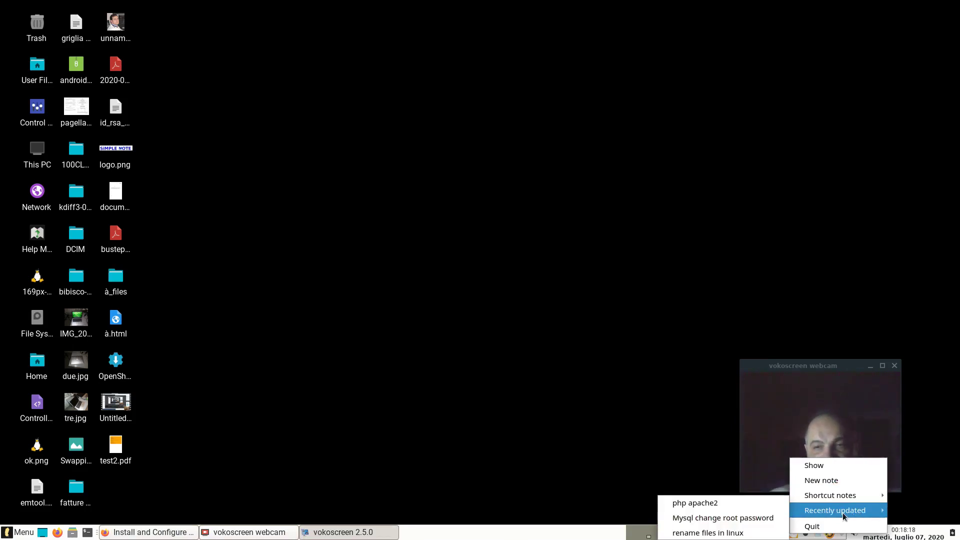
click(860, 485)
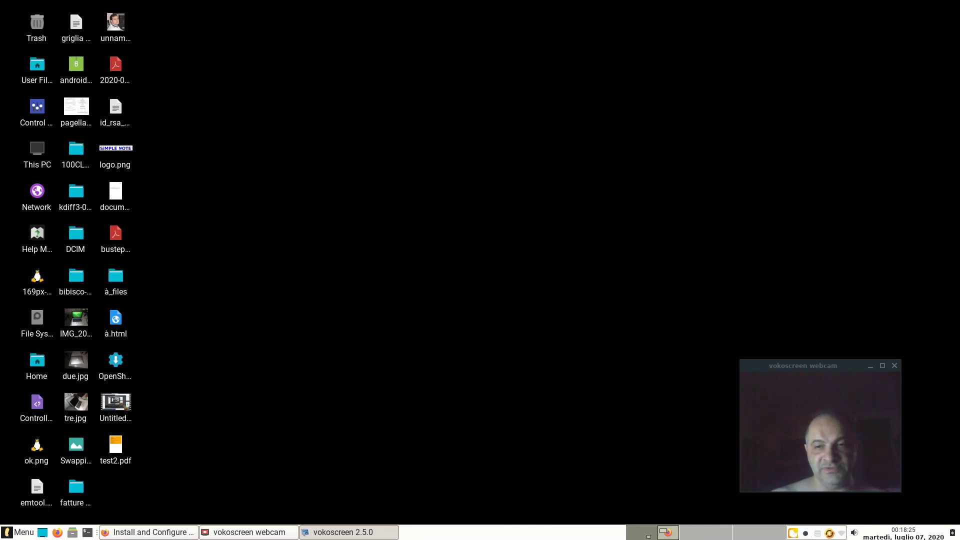
right_click(793, 533)
click(824, 469)
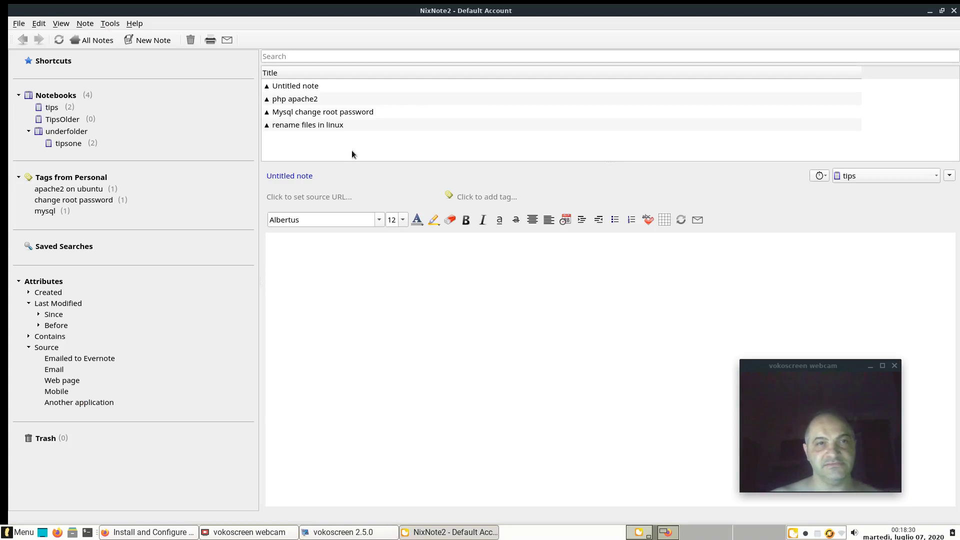
Collapse underfolder and filter by the 'apache2 on ubuntu', then 'change root password' tags
click(292, 85)
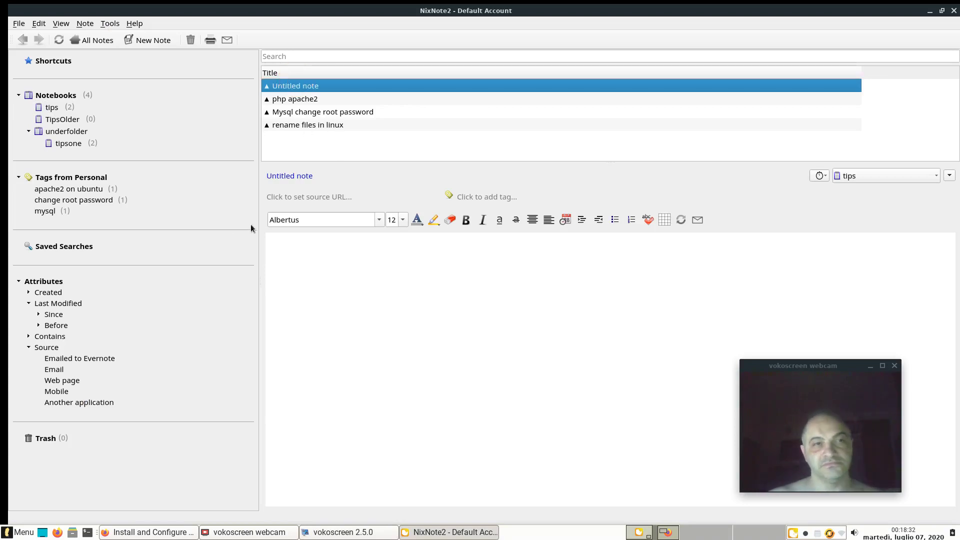
click(29, 132)
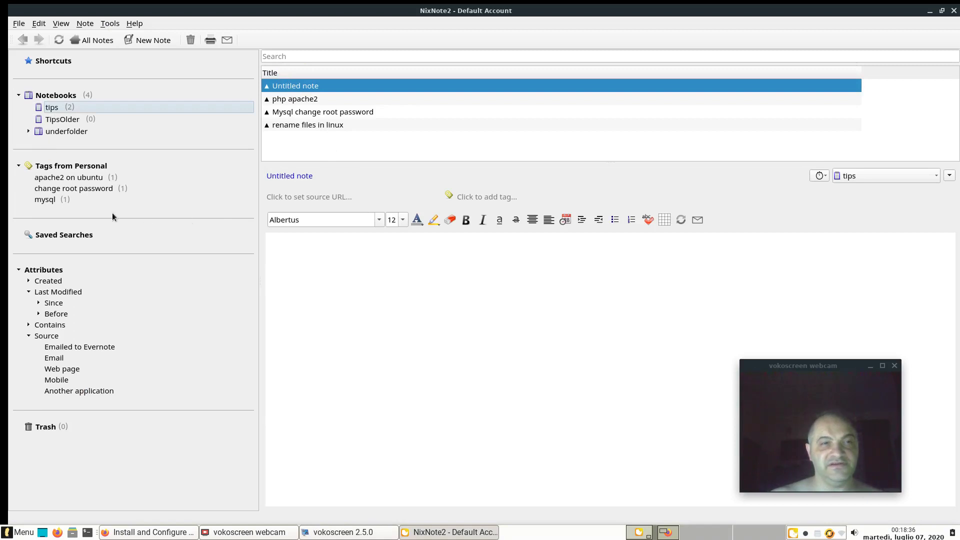
click(95, 178)
click(94, 188)
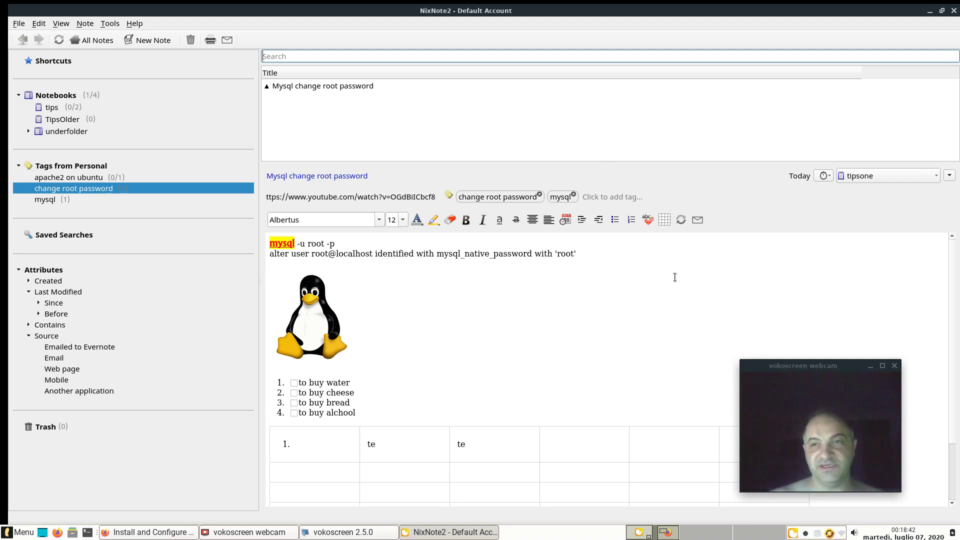
Mark the Mysql change root password note's reminder as done, then clear the reminder entirely
click(824, 176)
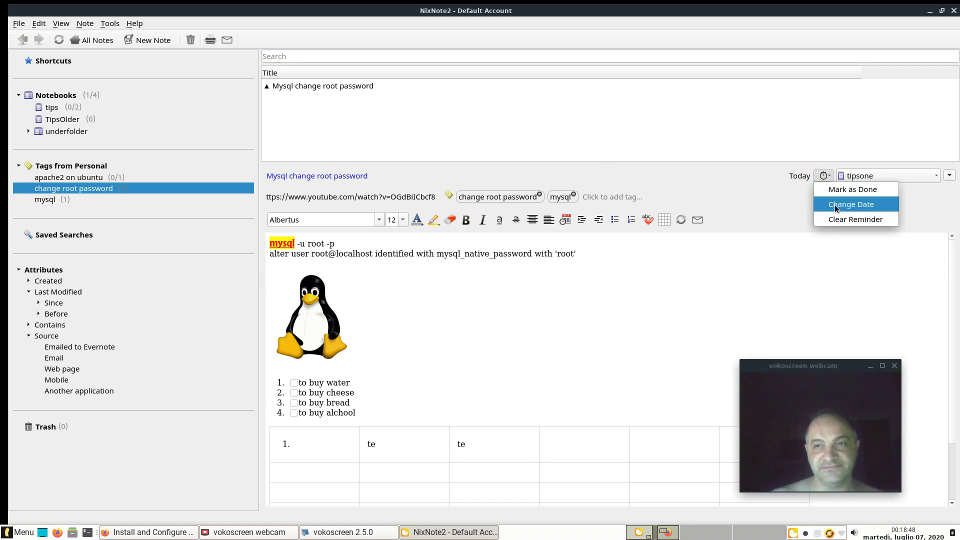
click(844, 189)
click(811, 228)
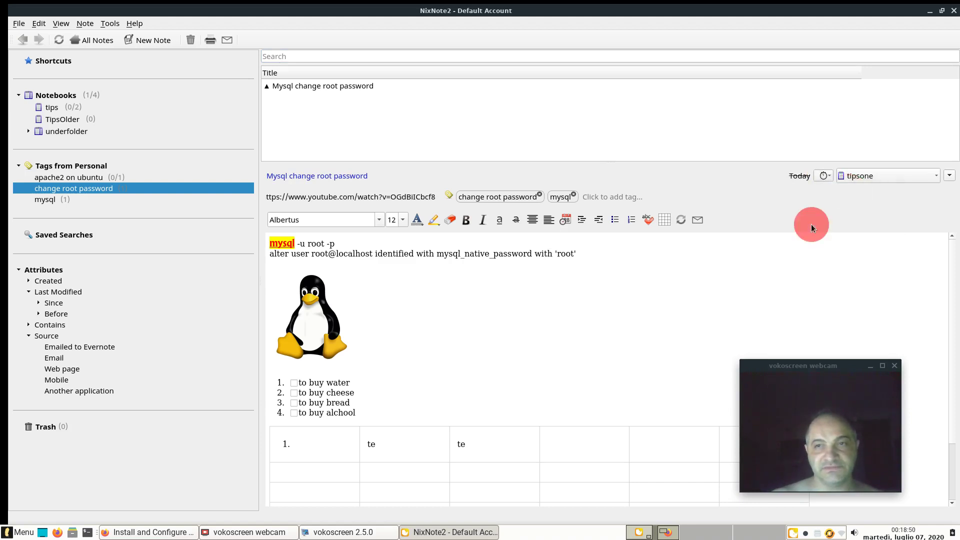
click(793, 184)
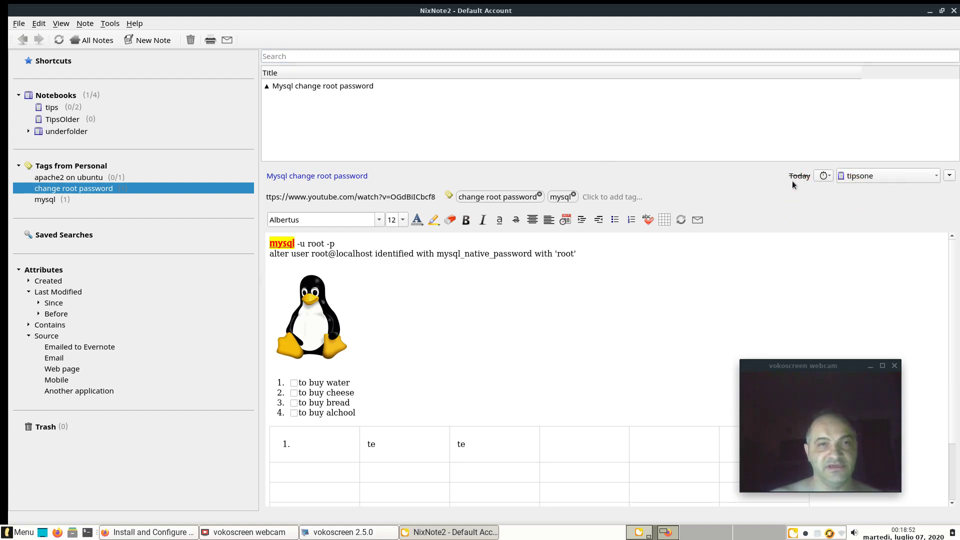
click(823, 176)
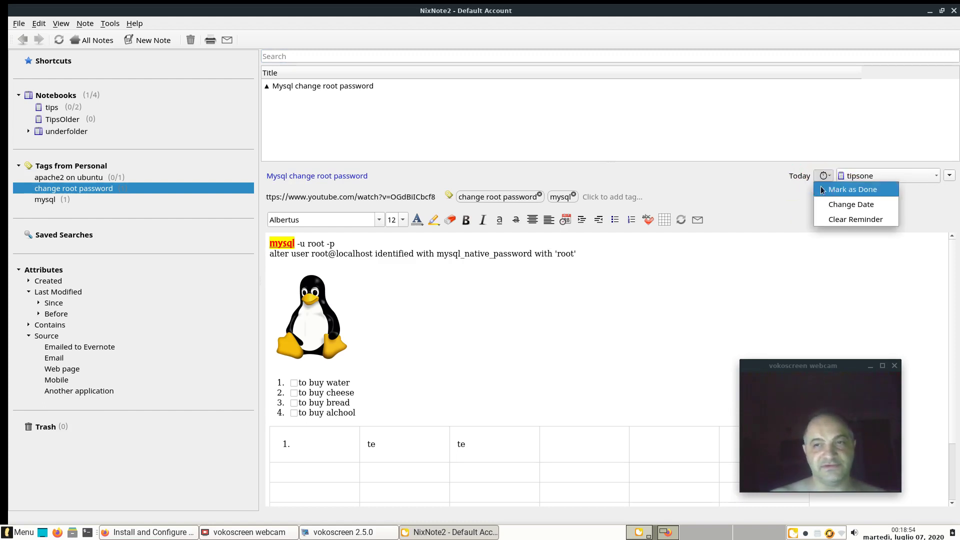
click(823, 218)
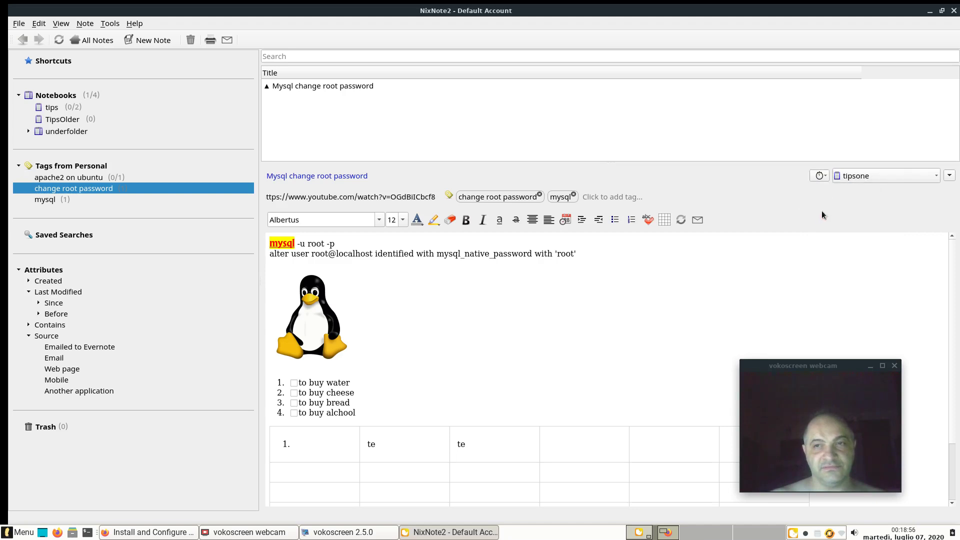
Expand the note info to show its created, updated and subject dates
click(822, 176)
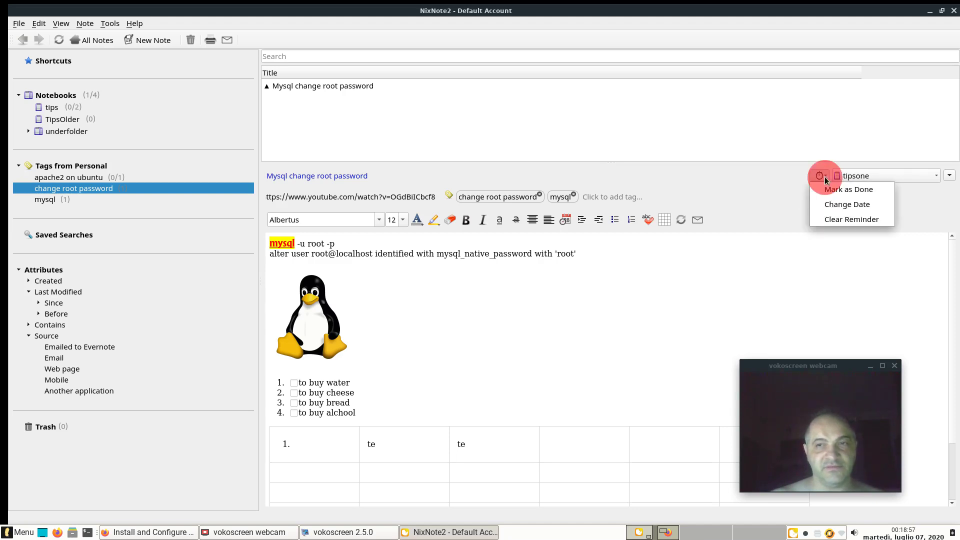
click(860, 175)
click(947, 176)
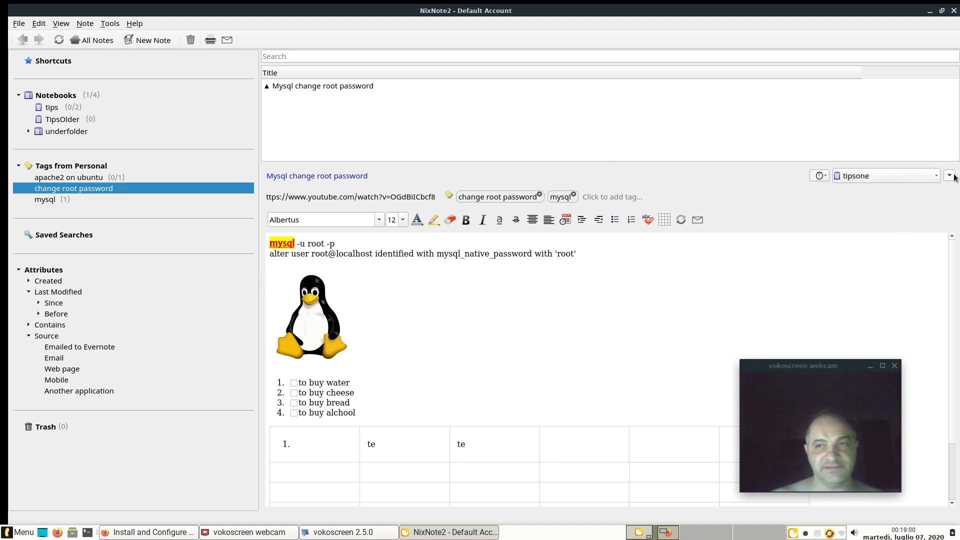
click(951, 177)
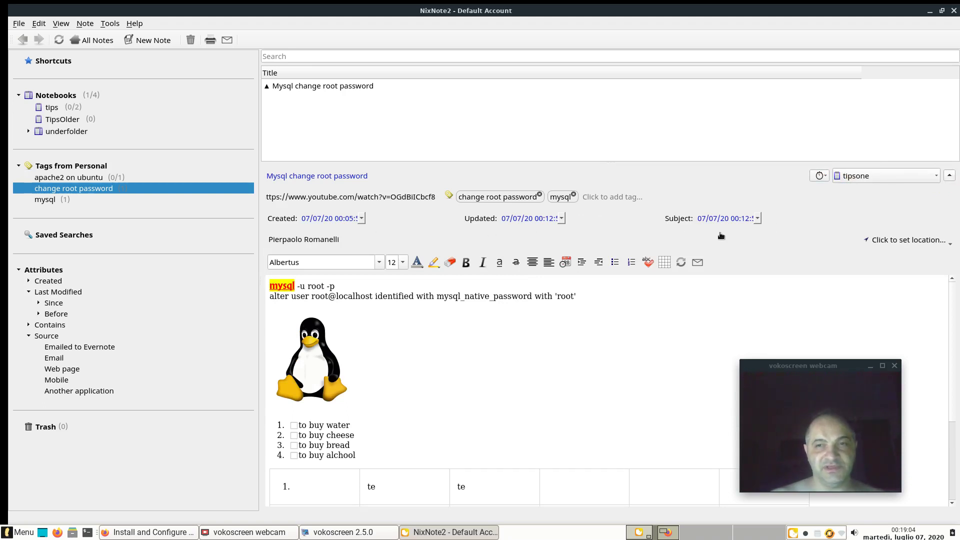
Look over the note's subject date, location and author fields without changing them
click(746, 217)
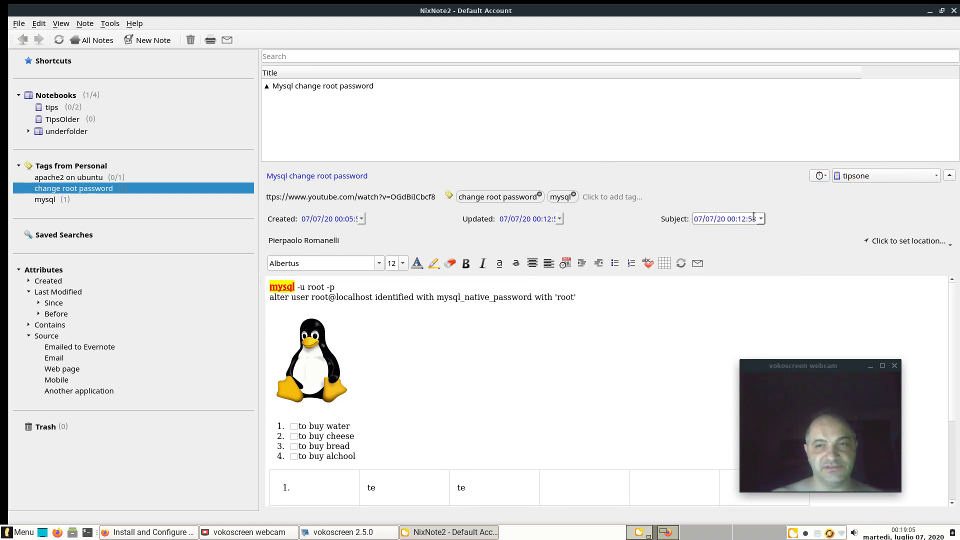
click(886, 241)
click(495, 264)
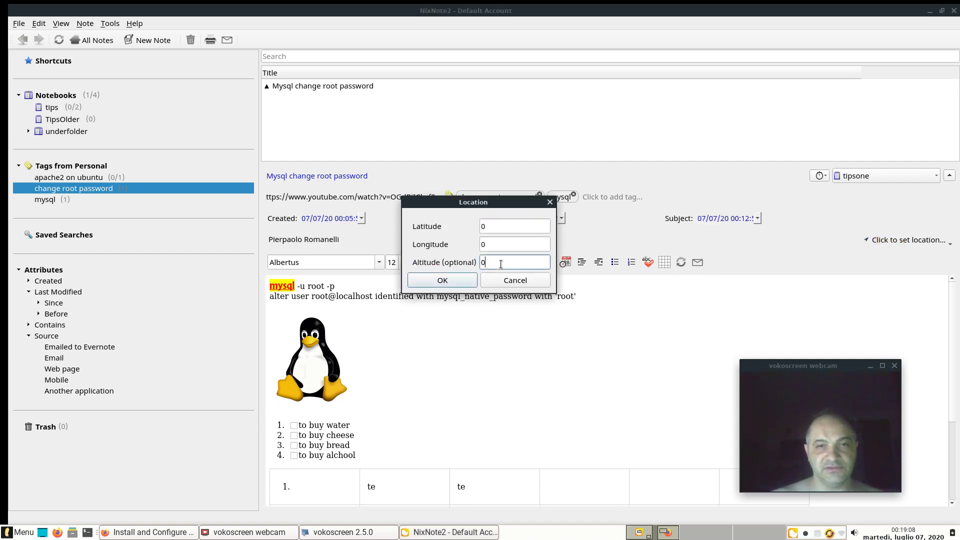
click(493, 280)
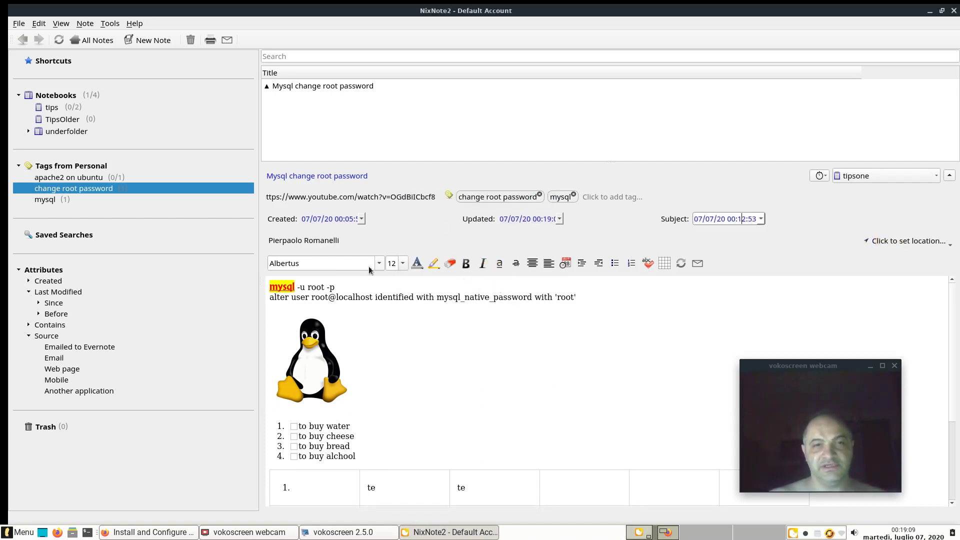
click(320, 244)
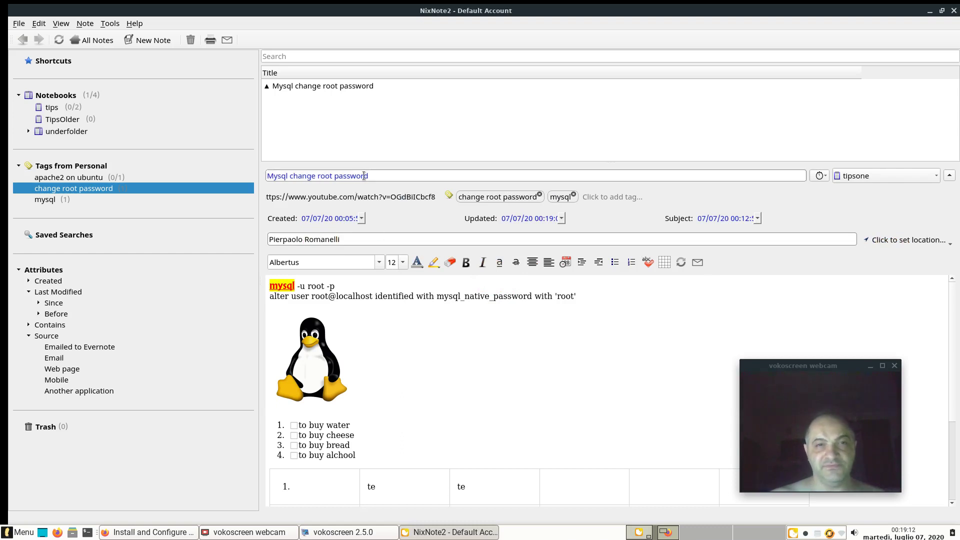
click(396, 135)
Remove the change root password tag filter and show the tips notebook's Untitled note and php apache2
click(103, 188)
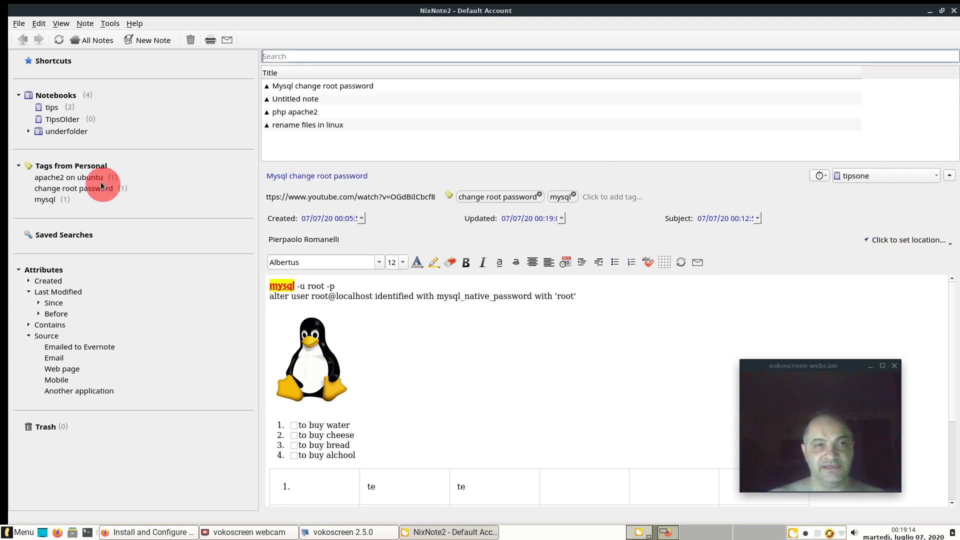
click(77, 112)
click(76, 122)
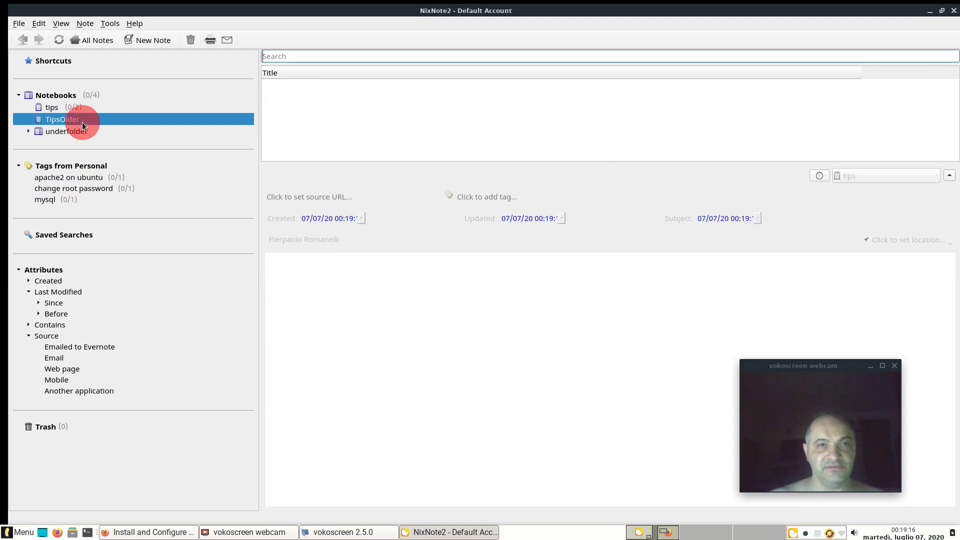
click(74, 109)
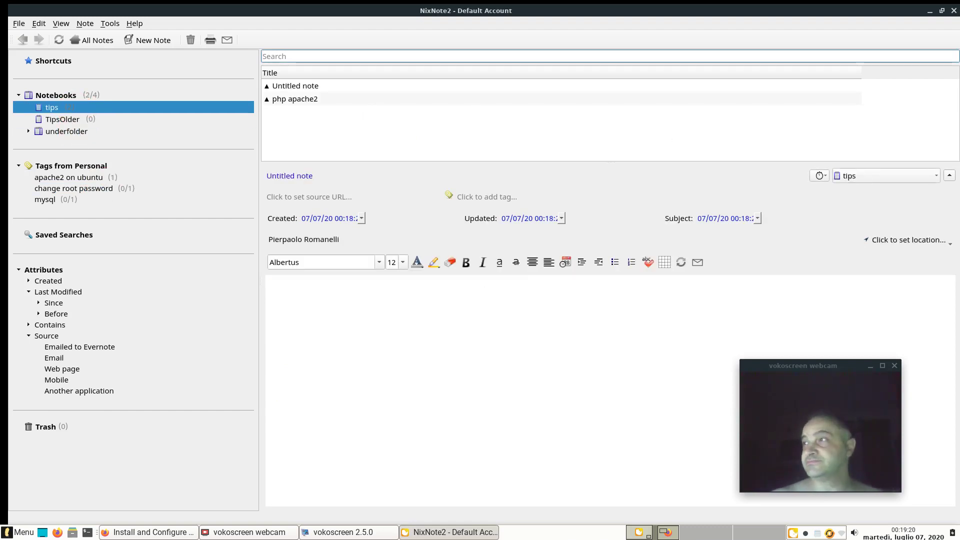
key(alt+Tab)
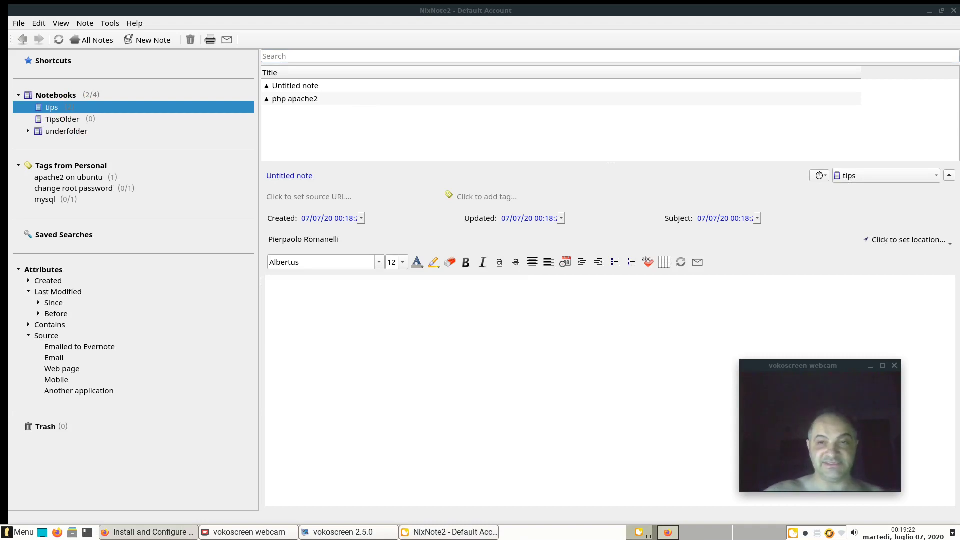
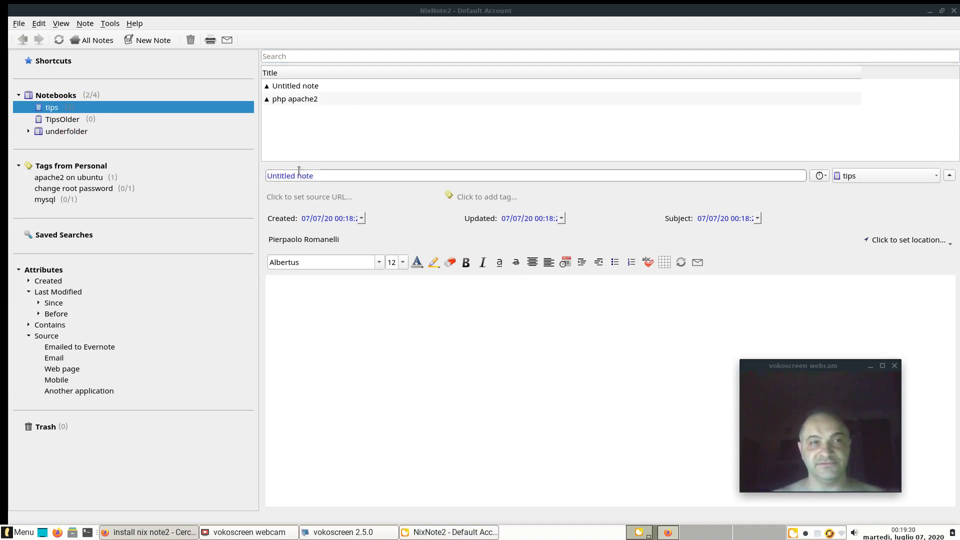
Create a new note in the tips notebook titled 'install nix note on ubuntu'
right_click(61, 109)
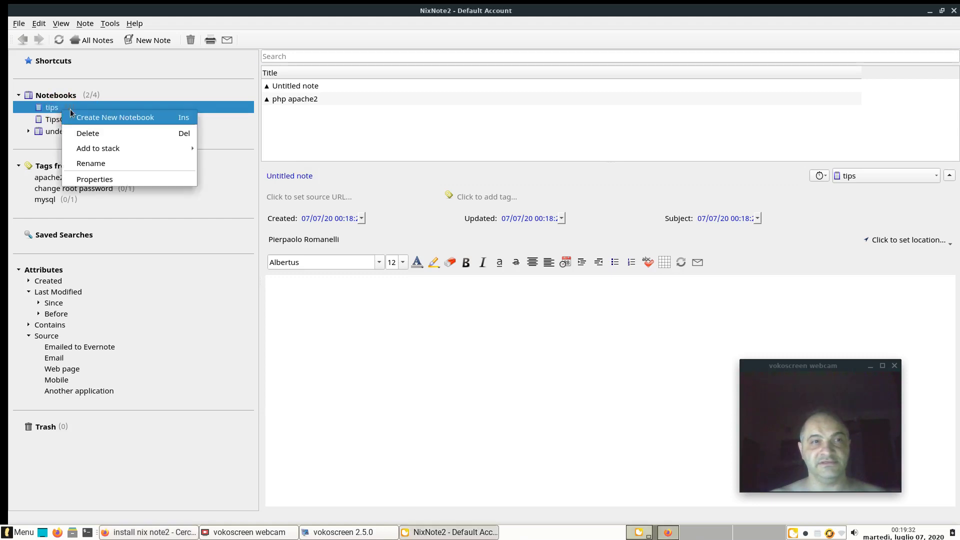
click(345, 119)
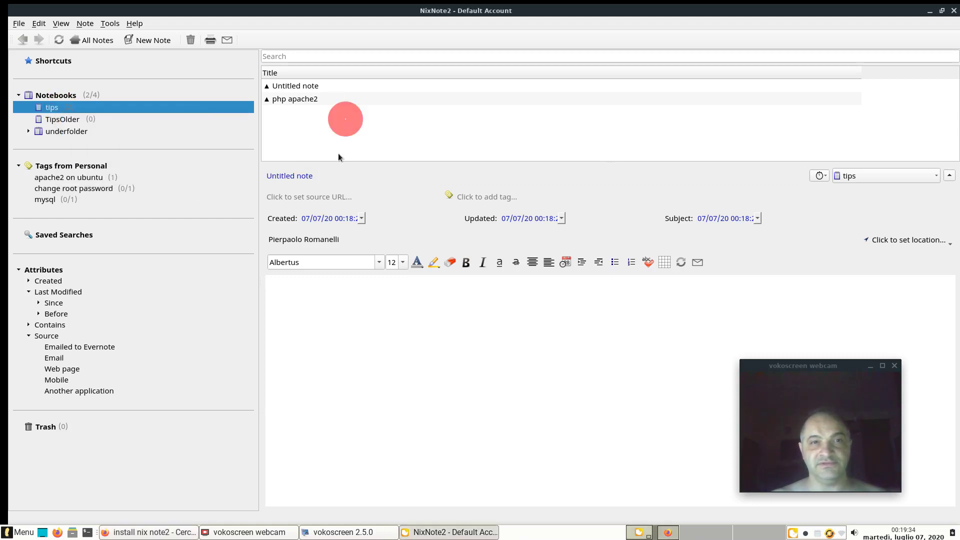
key(ctrl+n)
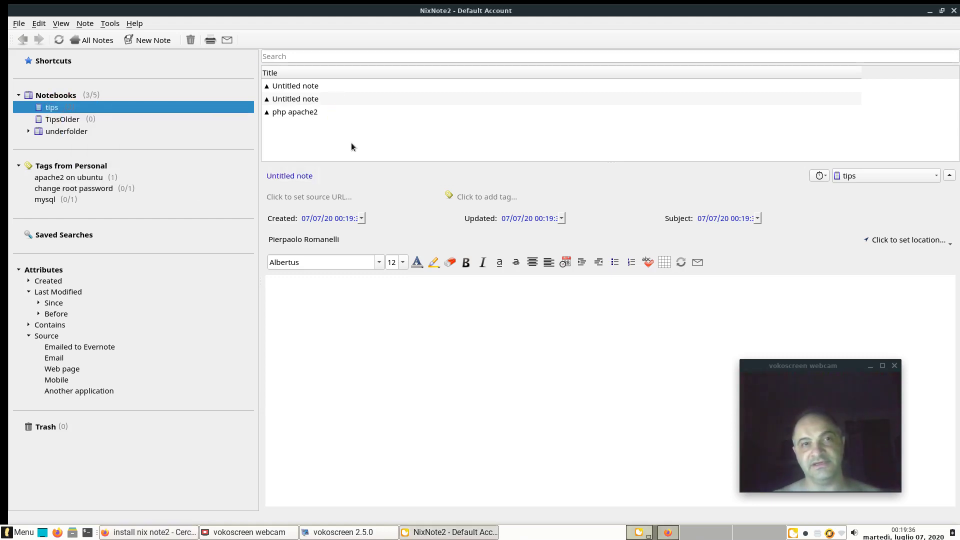
click(305, 87)
click(331, 172)
key(ctrl+a)
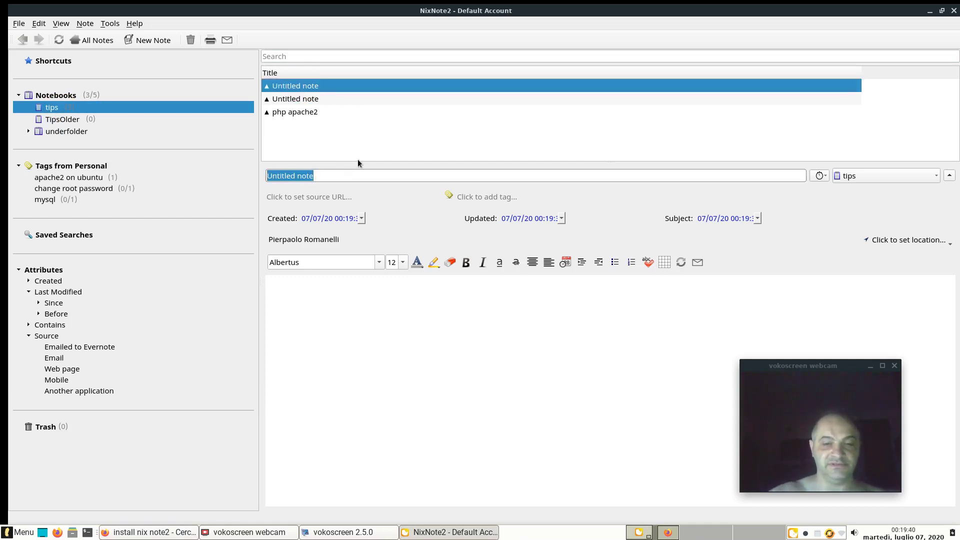
text(install )
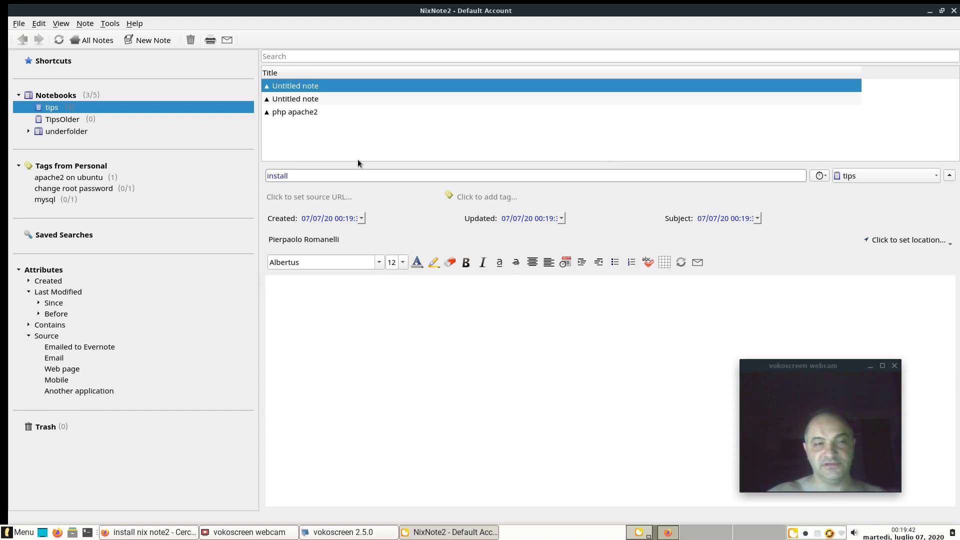
text(nix )
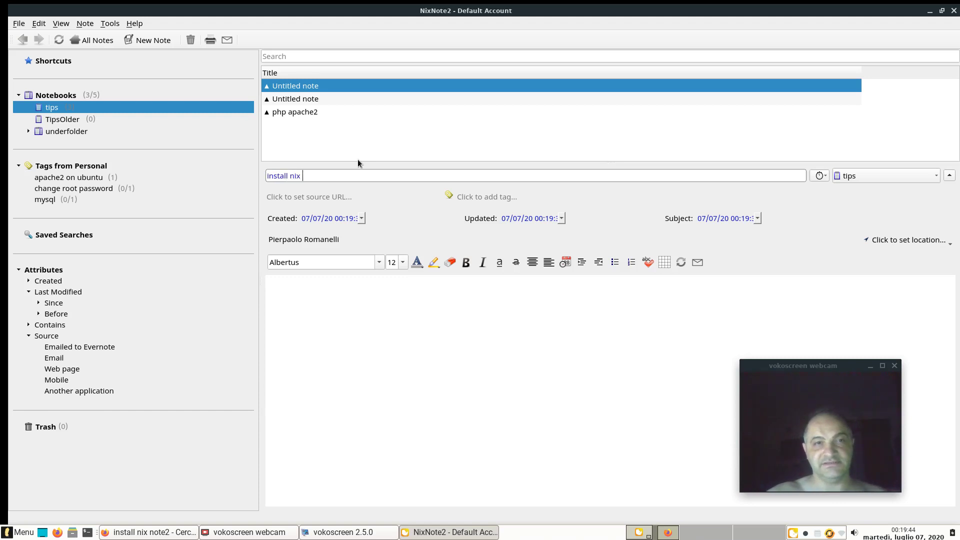
text(note on ubuntu)
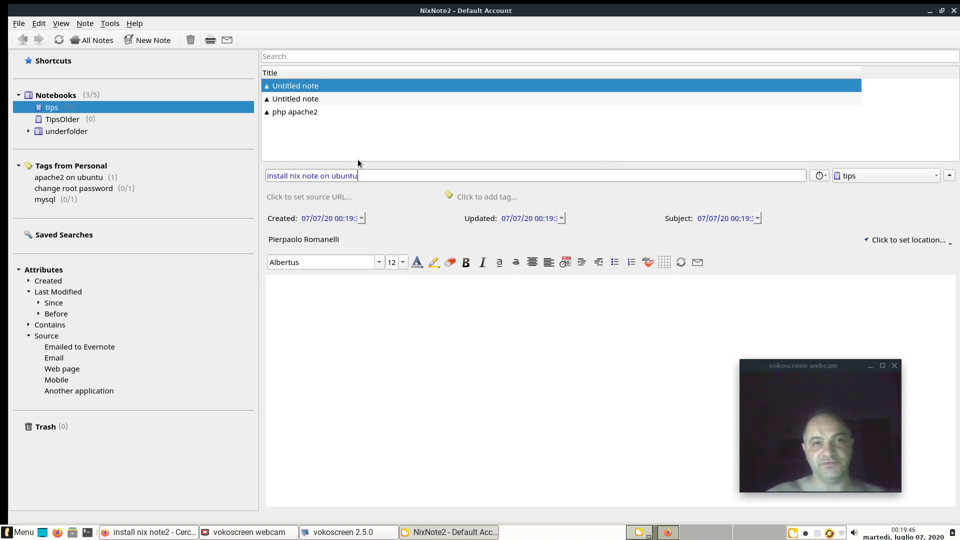
Paste the Google search URL into the note's source and body, then view underfolder and TipsOlder
click(326, 197)
key(ctrl+v)
click(365, 306)
text(https://www.google.com/search?client=ubuntu&channel=fs&q=install+nix+note2&ie=utf-8&oe=utf-8)
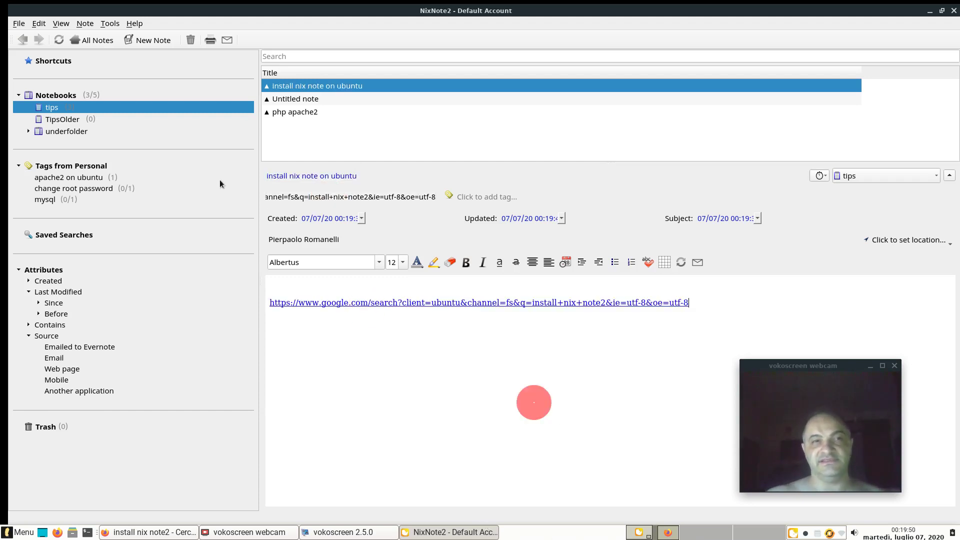
click(120, 129)
click(69, 121)
click(61, 95)
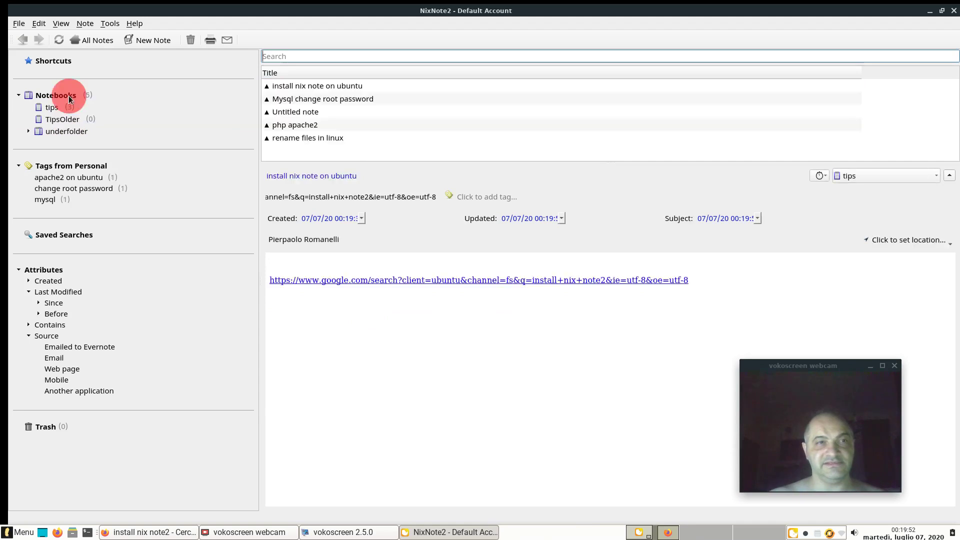
click(20, 97)
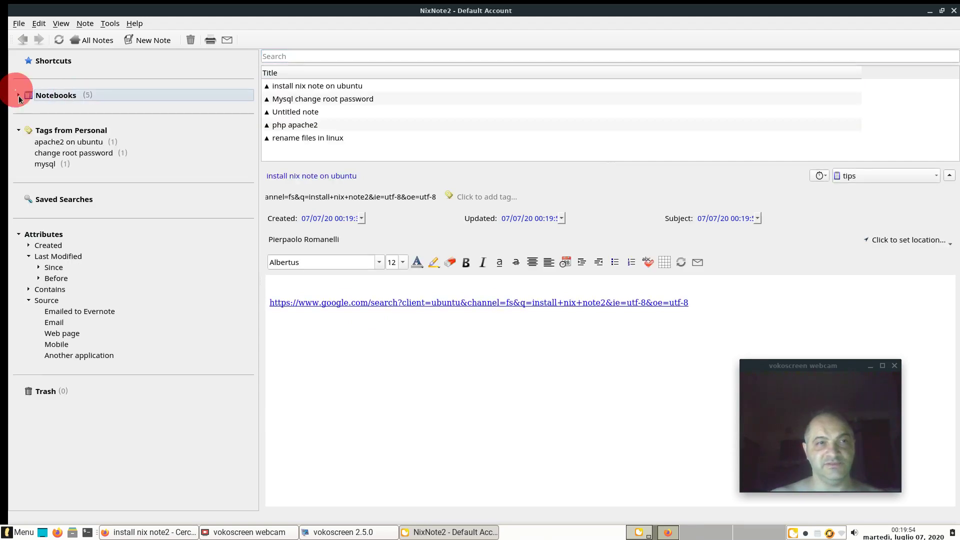
click(346, 55)
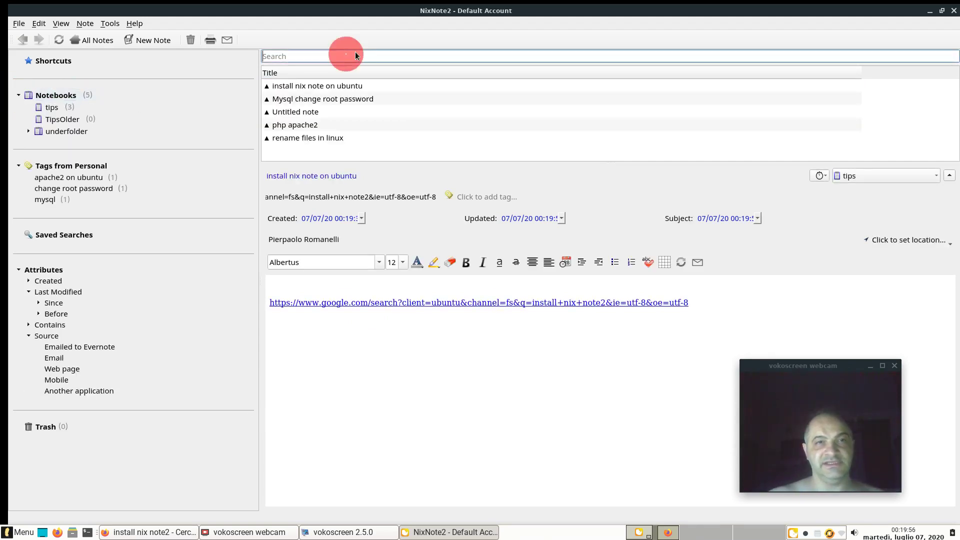
text(nix)
key(Return)
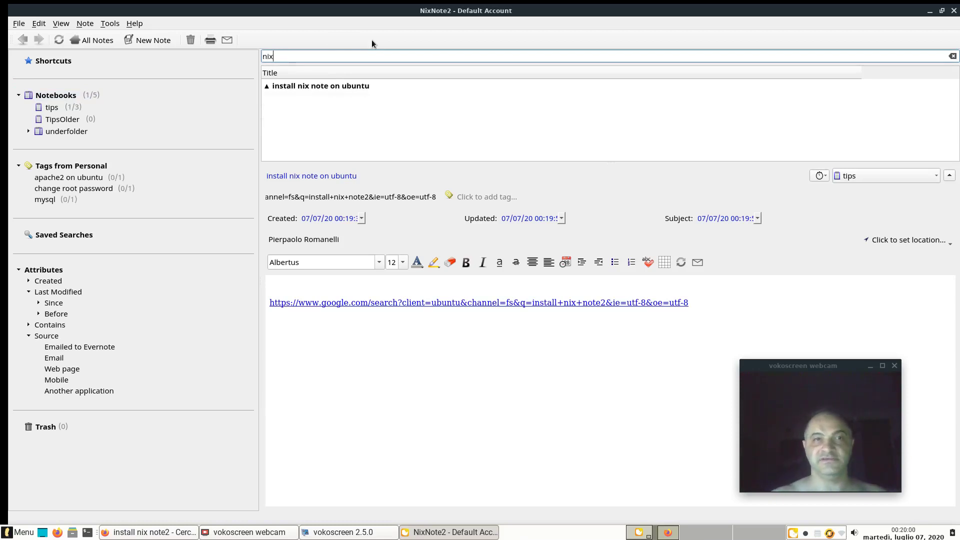
click(345, 88)
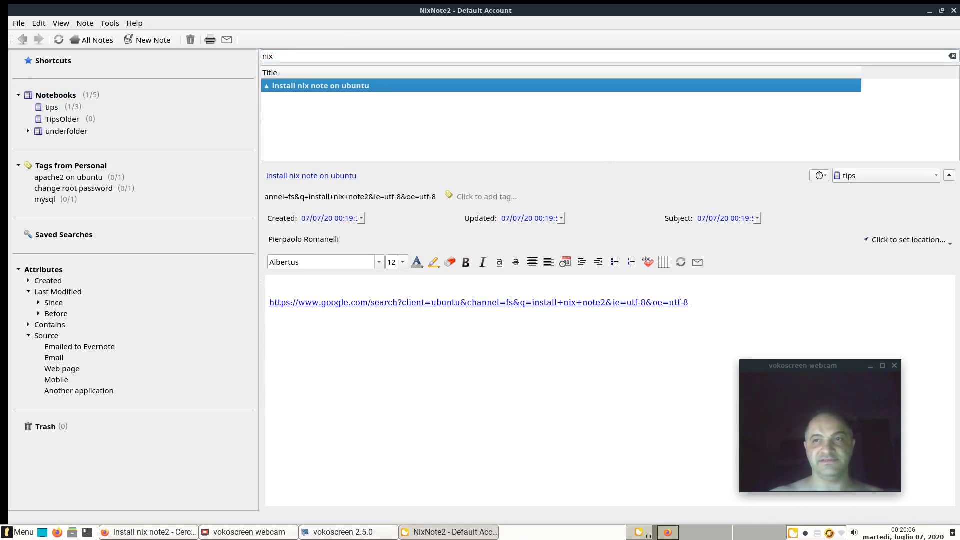
click(954, 56)
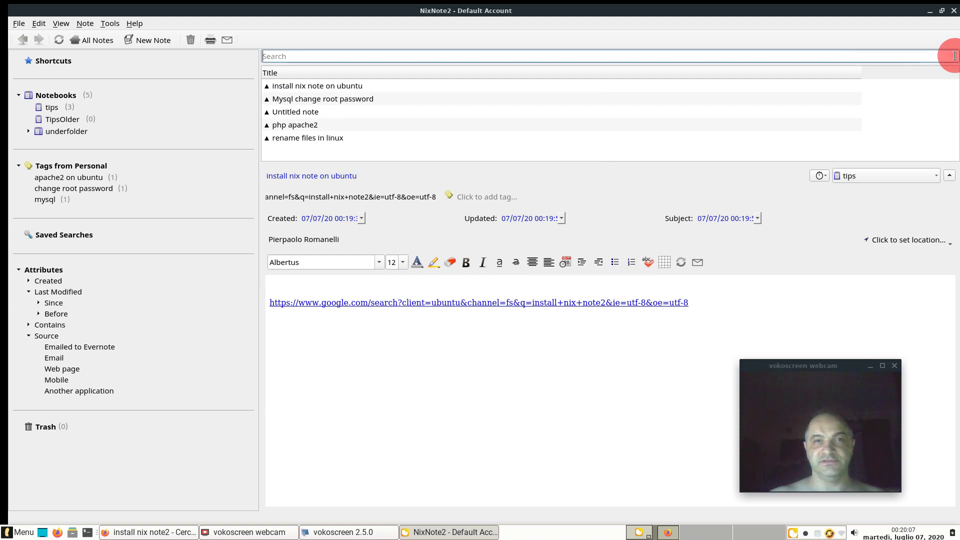
click(140, 26)
click(172, 112)
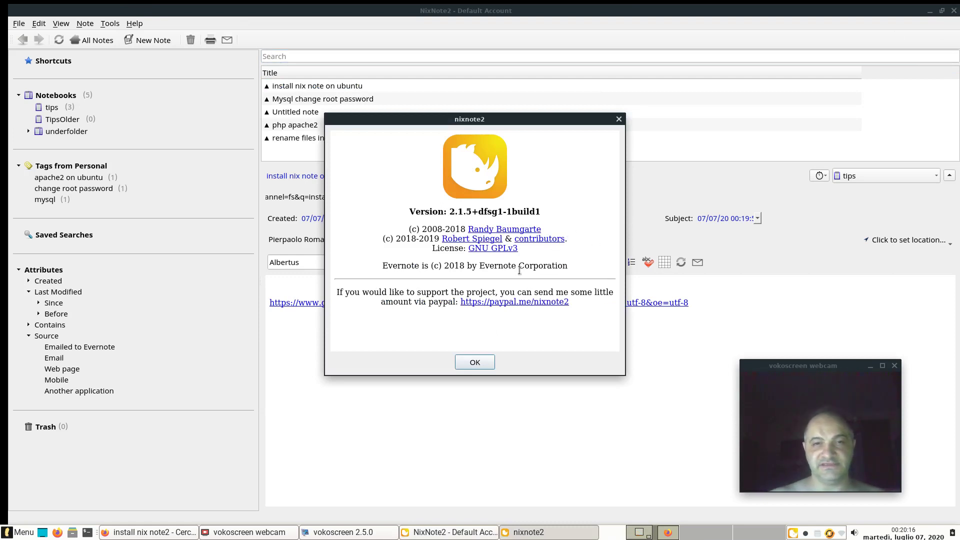
triple_click(560, 263)
click(416, 297)
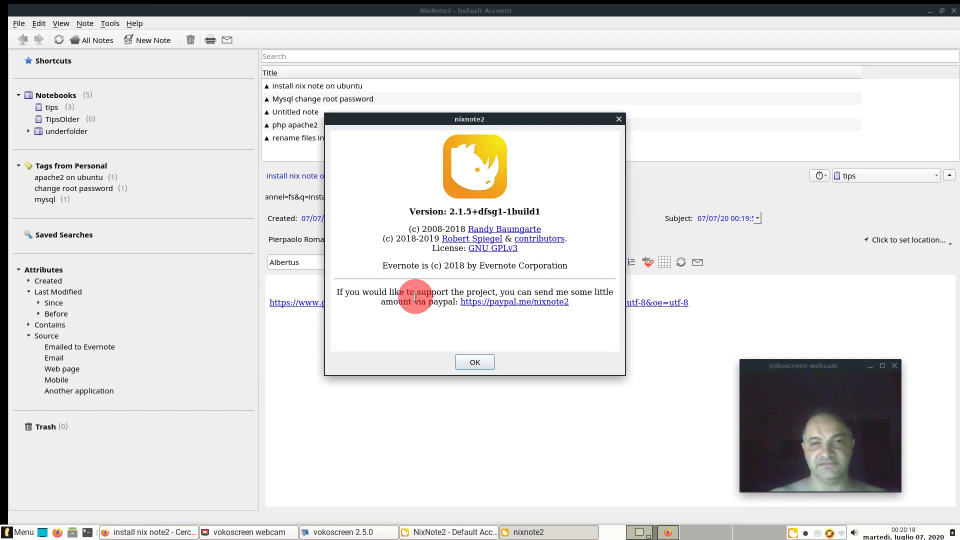
click(467, 367)
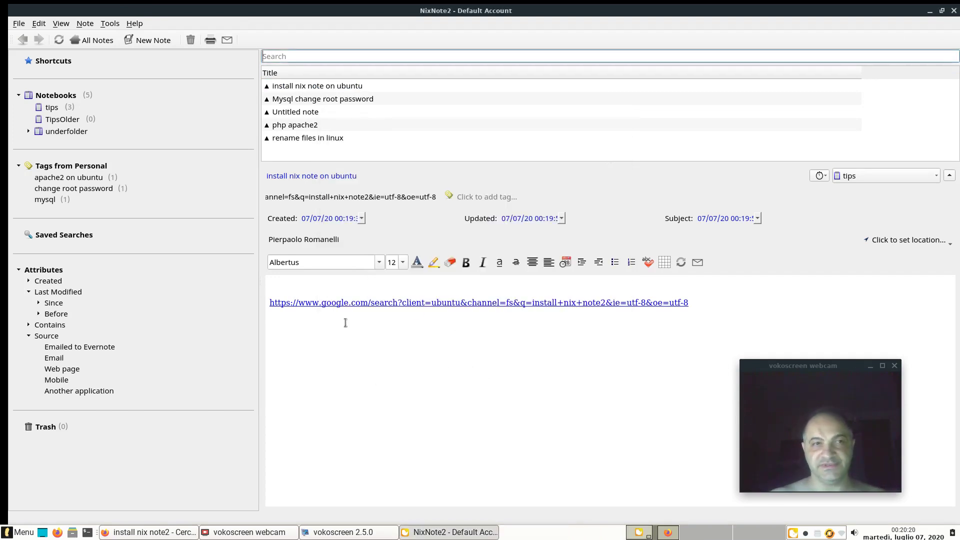
Disable note editing via Tools > Disable editing so notes become read-only
click(111, 25)
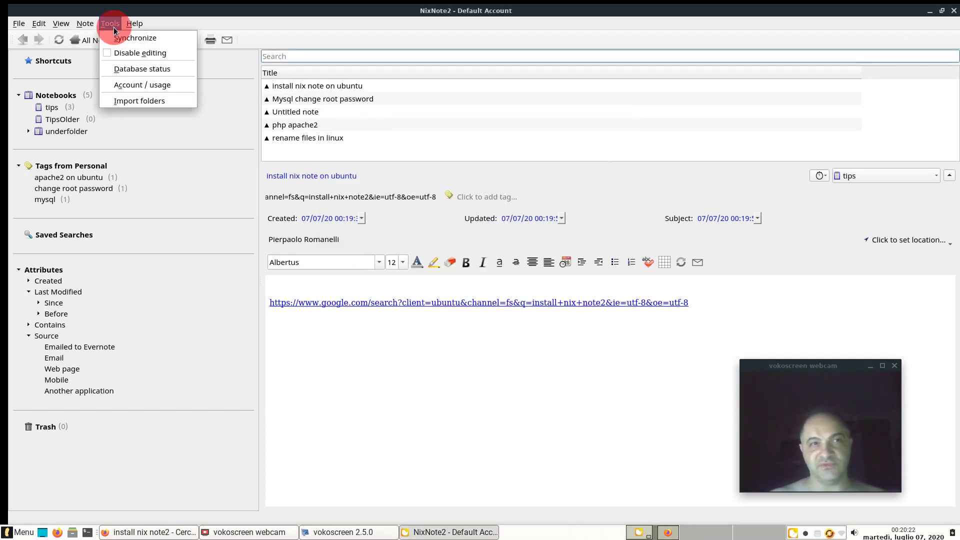
mouse_move(100, 20)
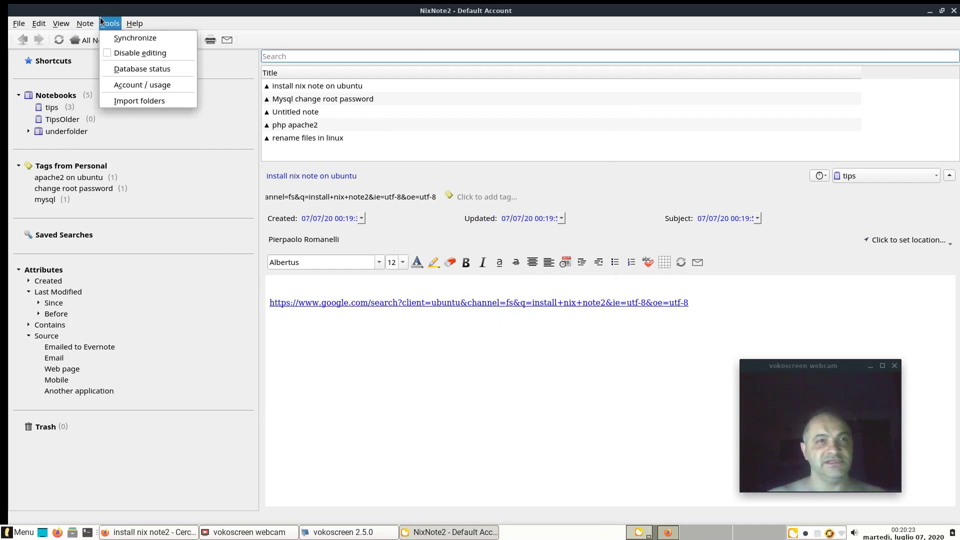
click(117, 53)
click(681, 281)
Browse the Untitled and php apache2 notes, briefly highlighting list items in the body
click(343, 112)
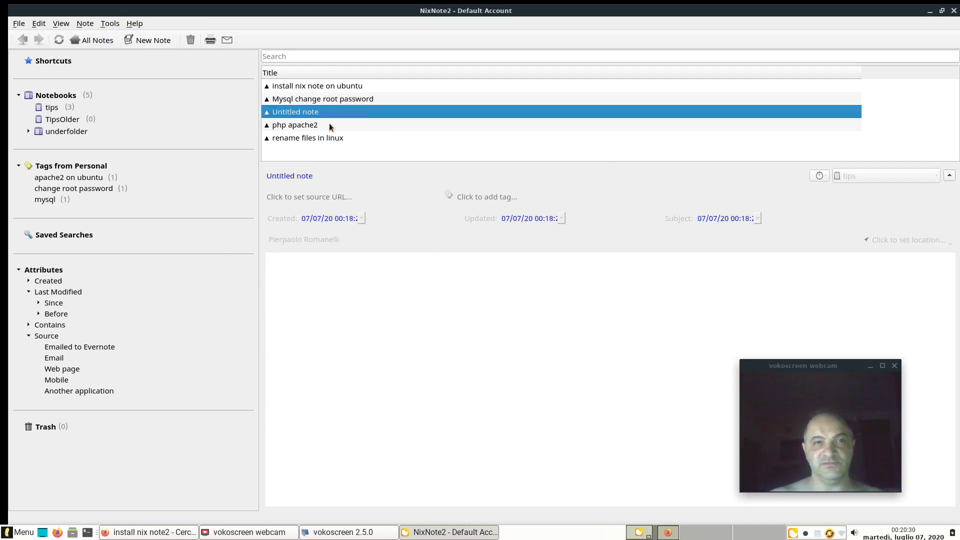
click(329, 124)
drag(353, 351, 484, 308)
click(508, 414)
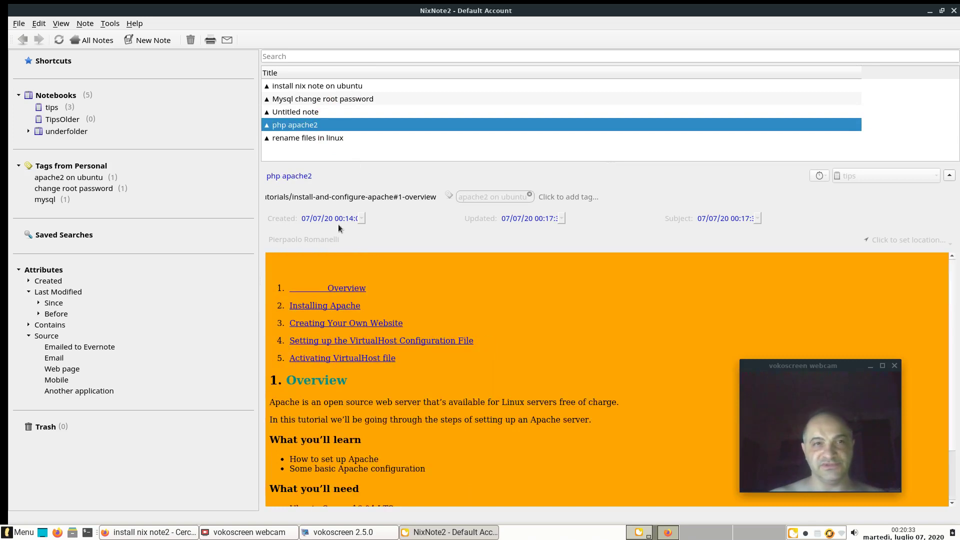
Open the rename files in linux note, check the Mysql note's options, then hide NixNote2
click(284, 134)
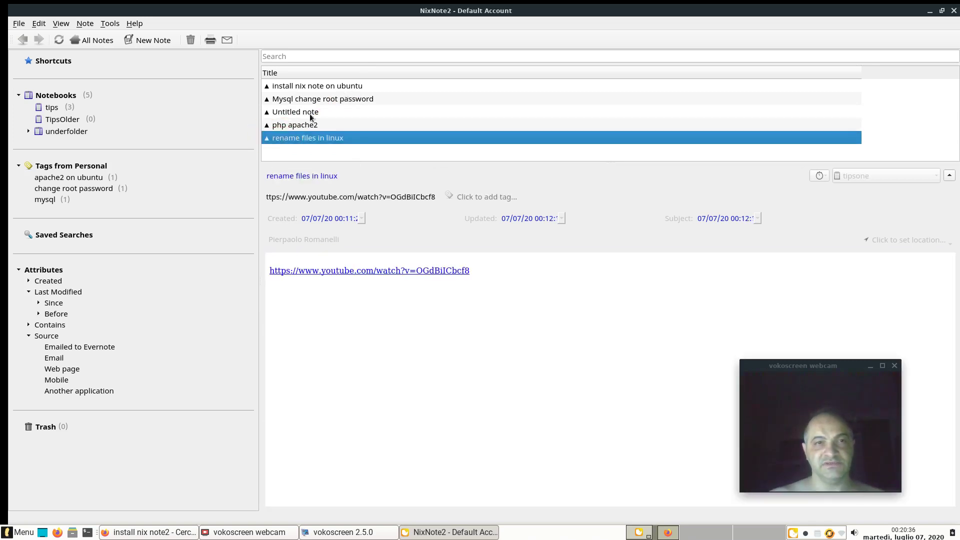
right_click(315, 96)
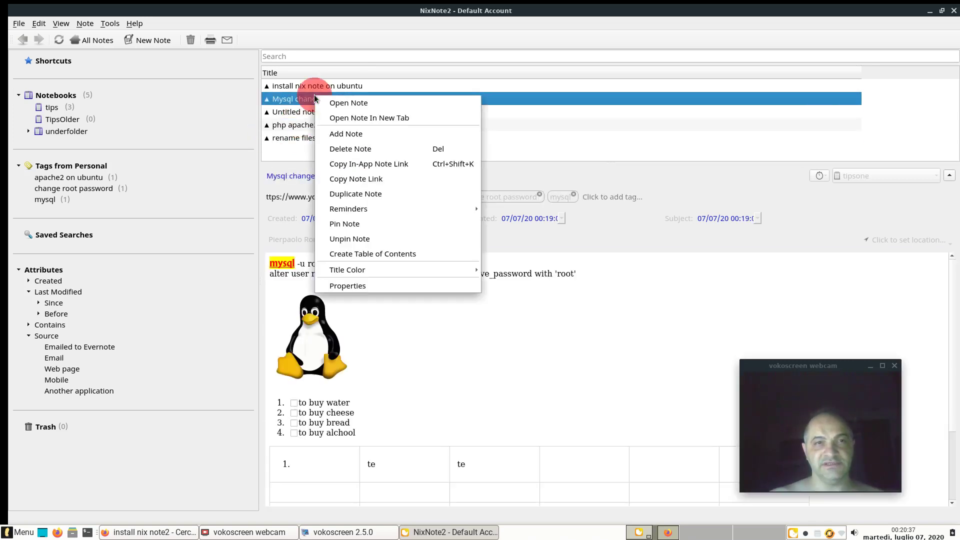
click(349, 111)
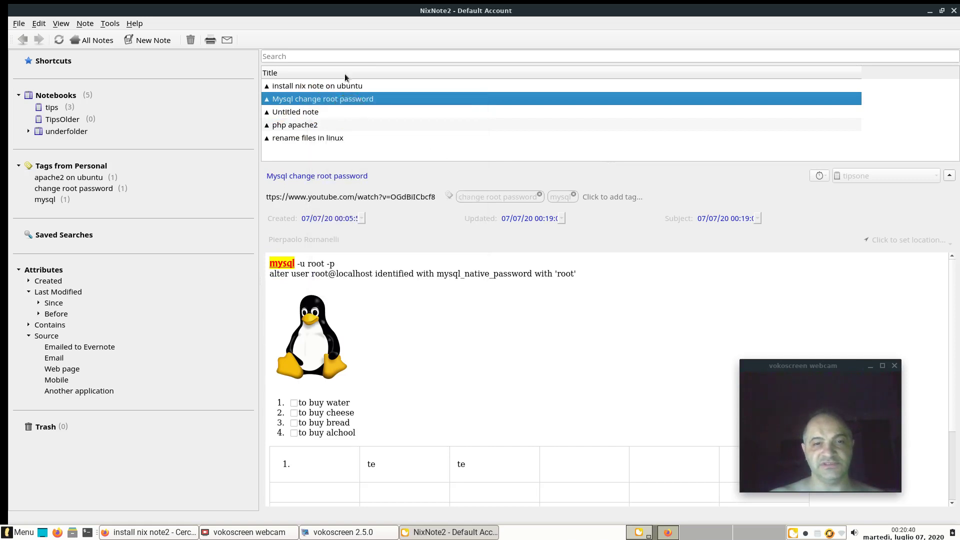
click(431, 532)
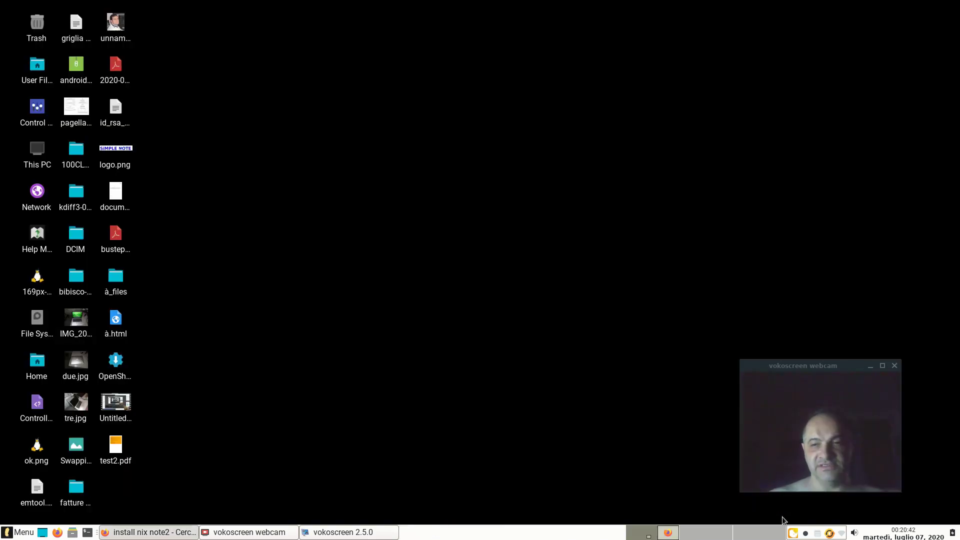
Restore the NixNote2 main window from the tray icon menu
right_click(793, 532)
mouse_move(830, 504)
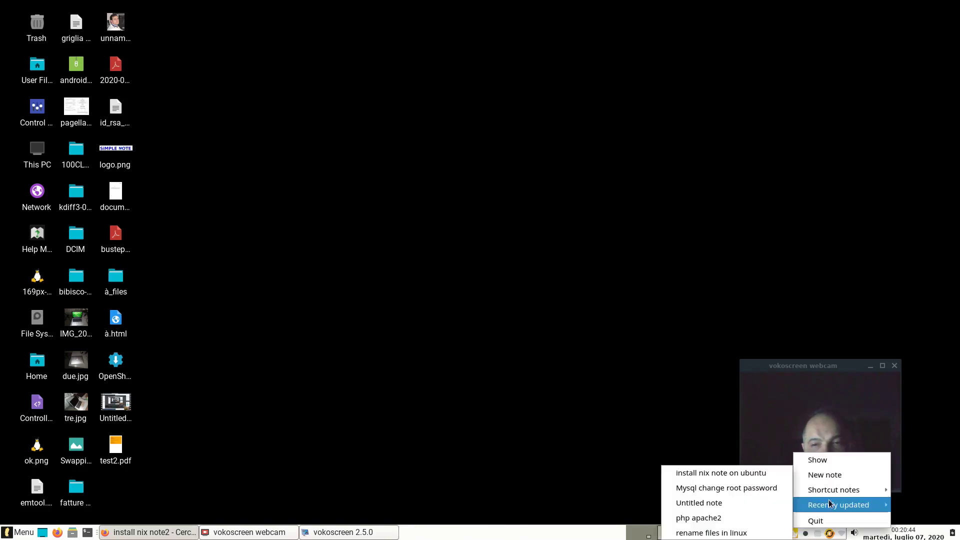
click(850, 472)
click(669, 533)
right_click(794, 533)
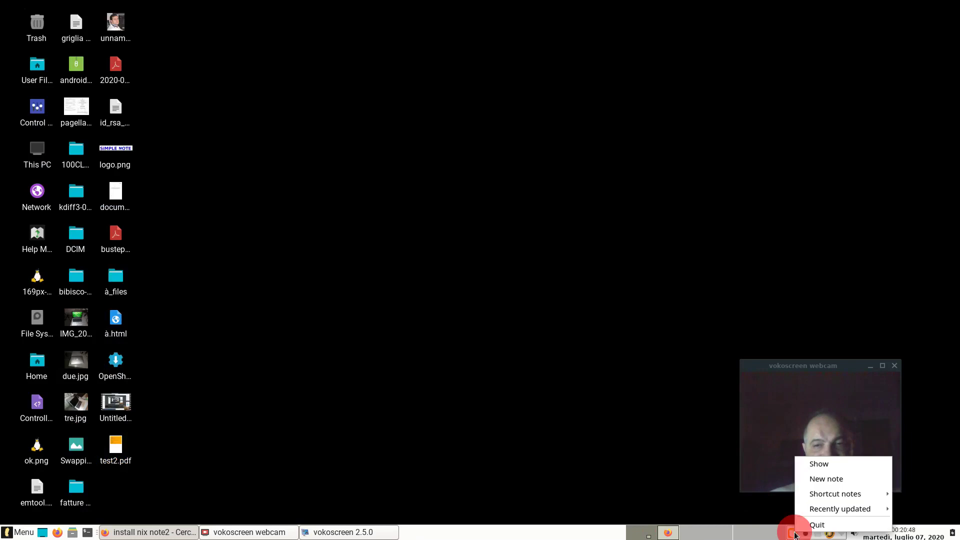
click(819, 464)
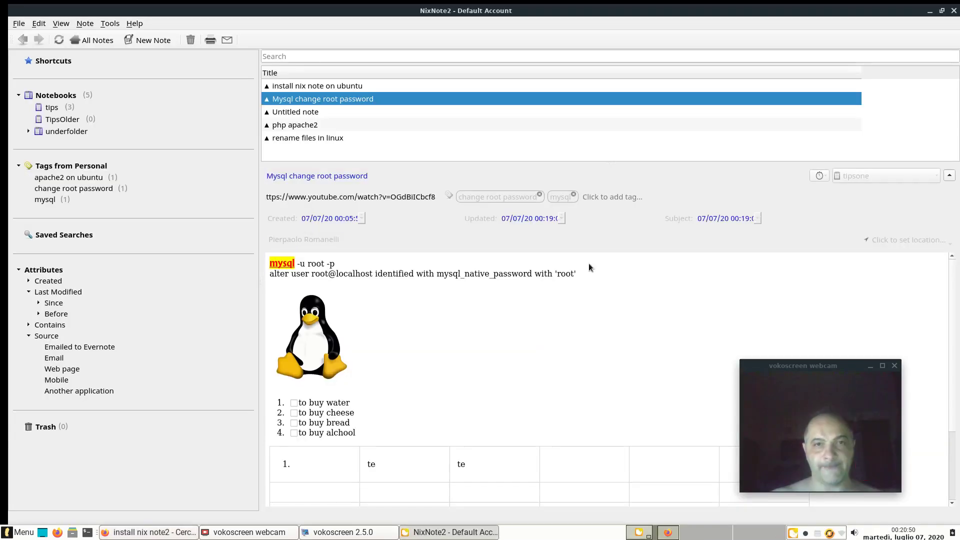
Add a new empty Untitled note, then delete it to the trash
right_click(310, 98)
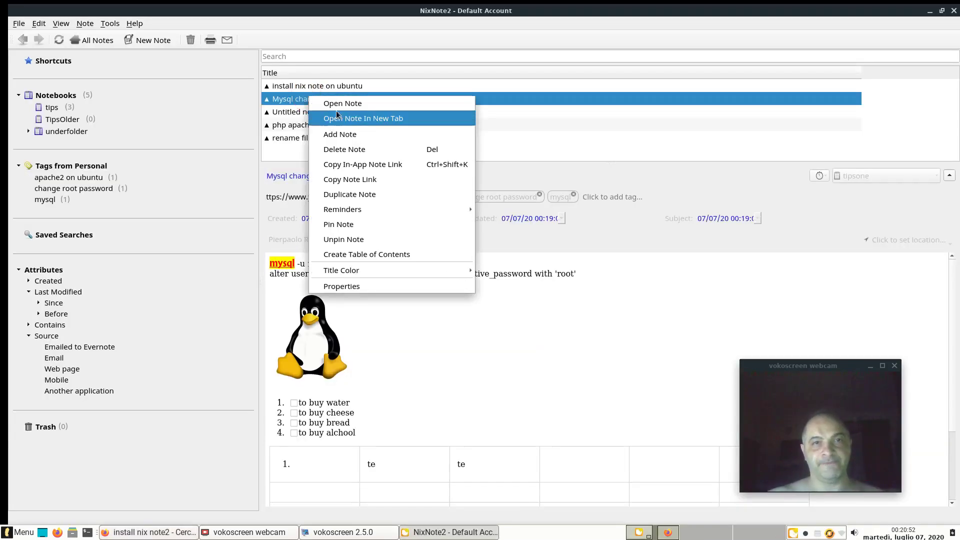
click(340, 133)
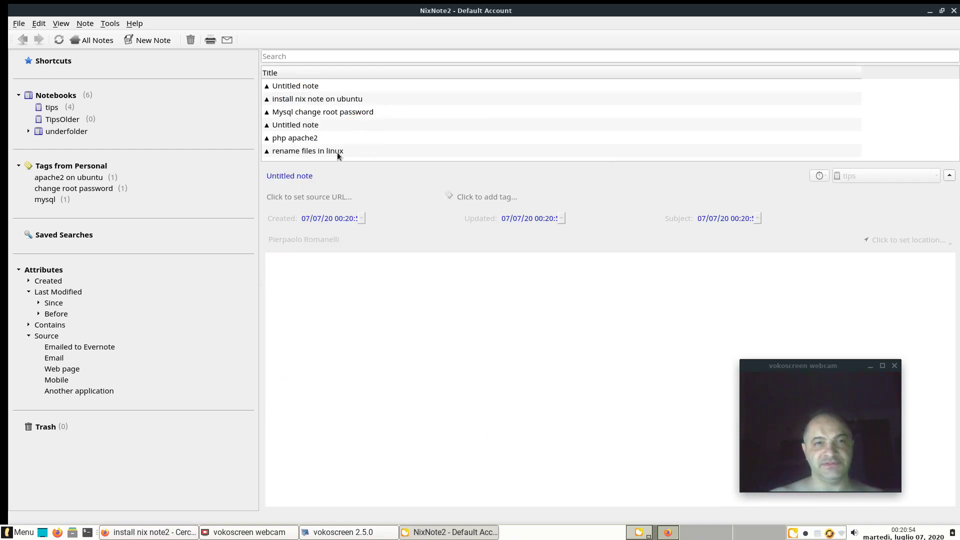
right_click(318, 100)
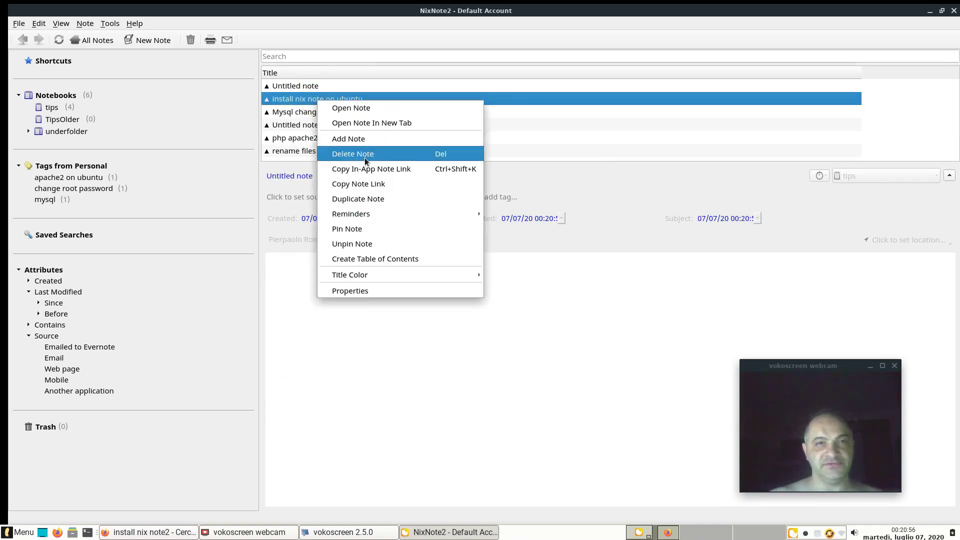
click(311, 89)
click(311, 89)
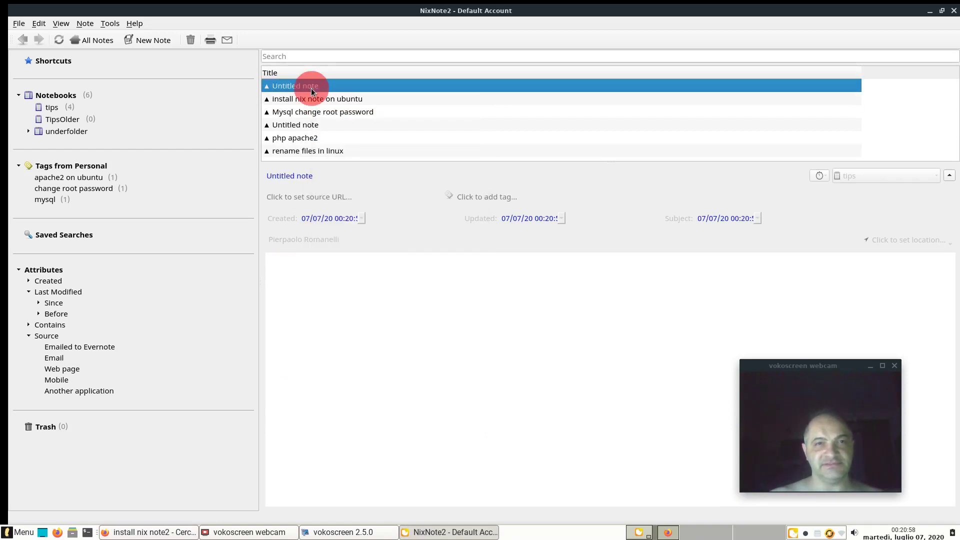
right_click(311, 90)
click(343, 141)
click(472, 265)
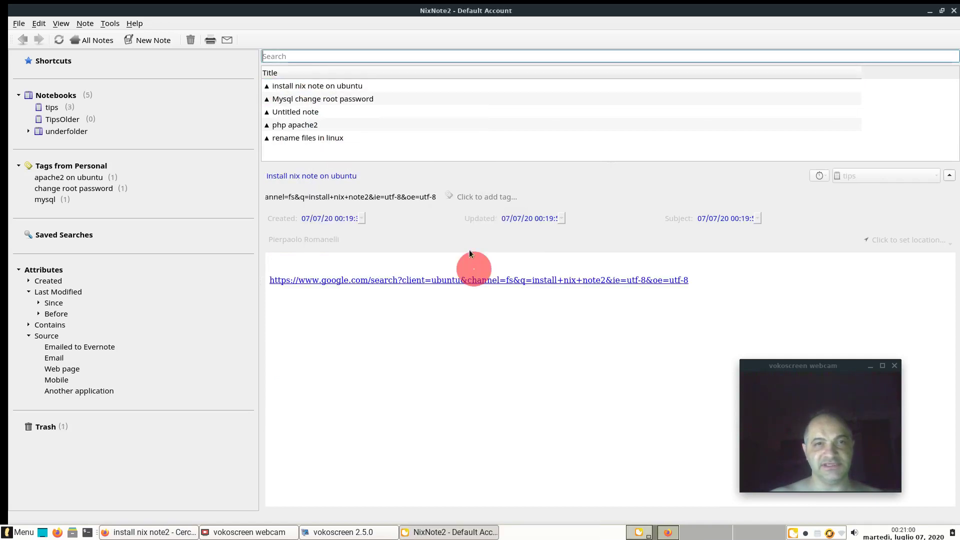
Copy the note link, enable editing, and paste it below the Google link in the install note
right_click(303, 156)
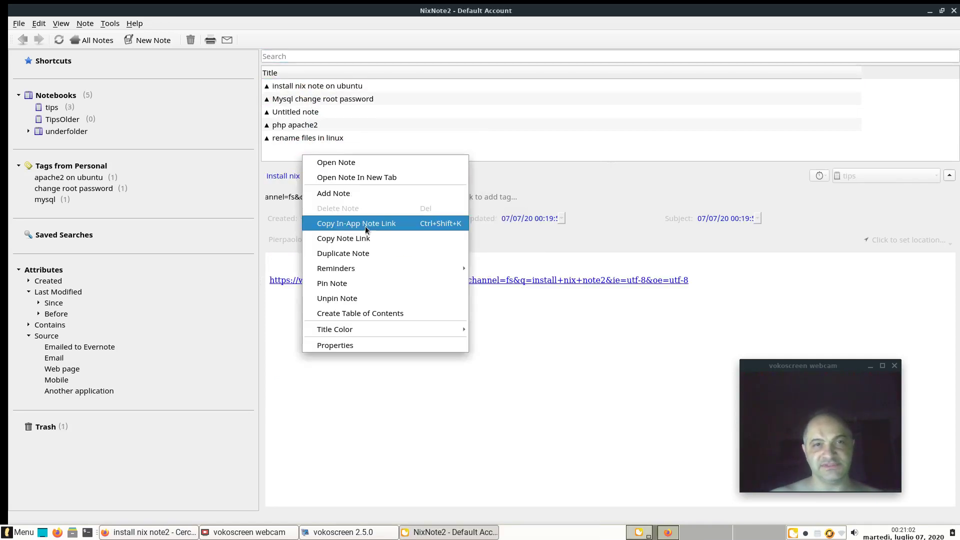
click(401, 236)
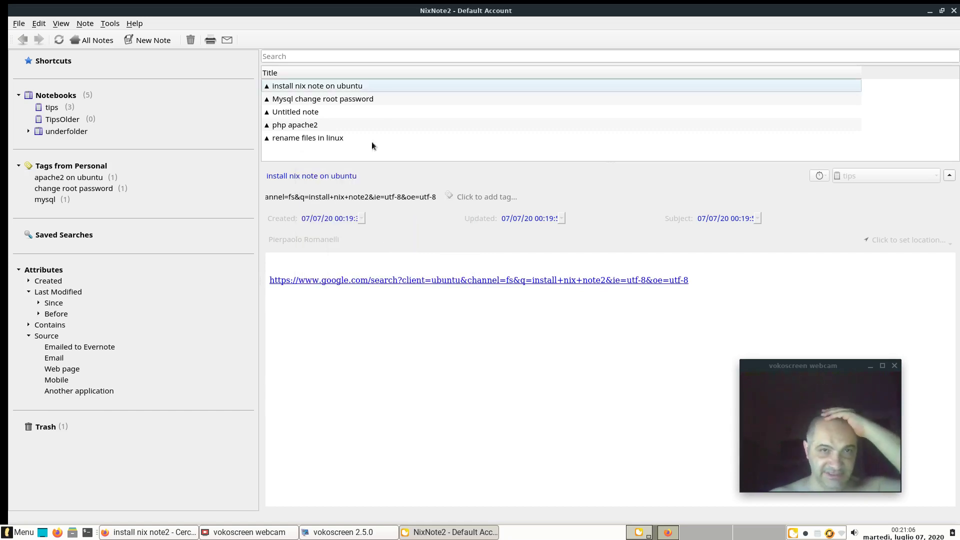
click(408, 362)
click(720, 281)
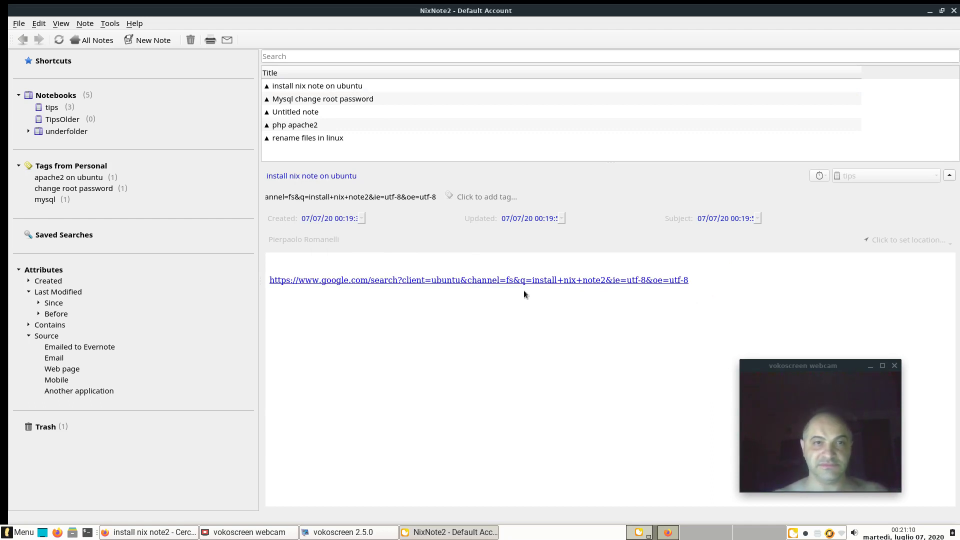
click(110, 23)
click(120, 52)
click(749, 308)
key(Return)
key(ctrl+v)
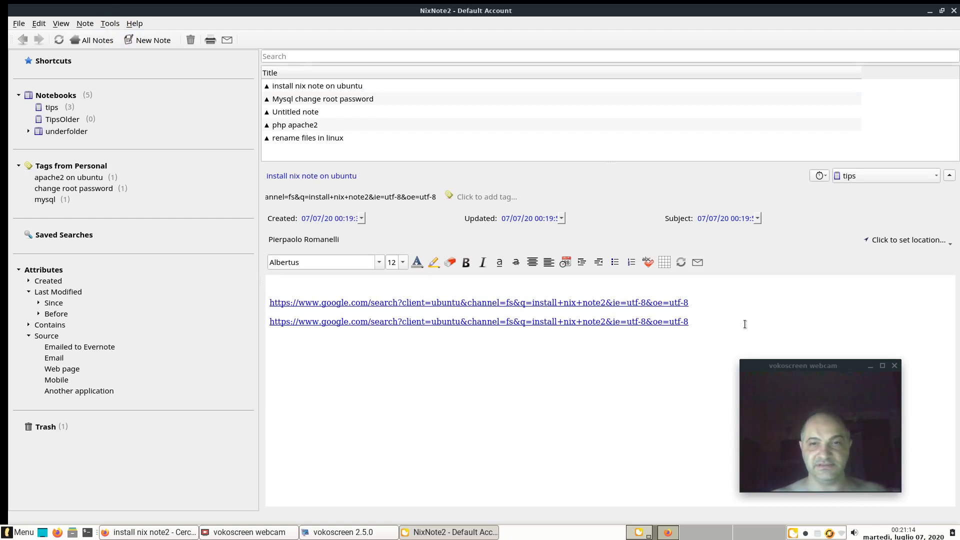
Copy an in-app link to the Mysql change root password note, then duplicate that note
right_click(322, 100)
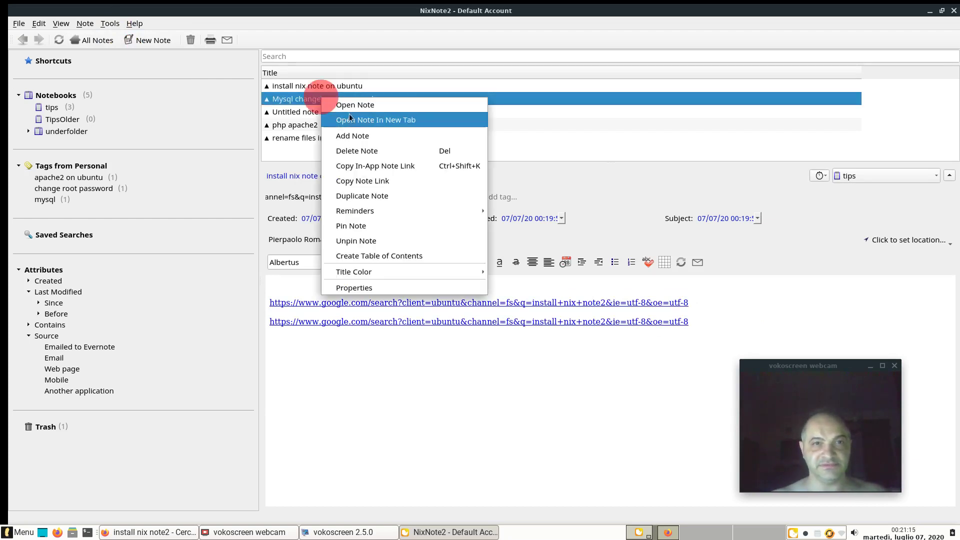
click(395, 166)
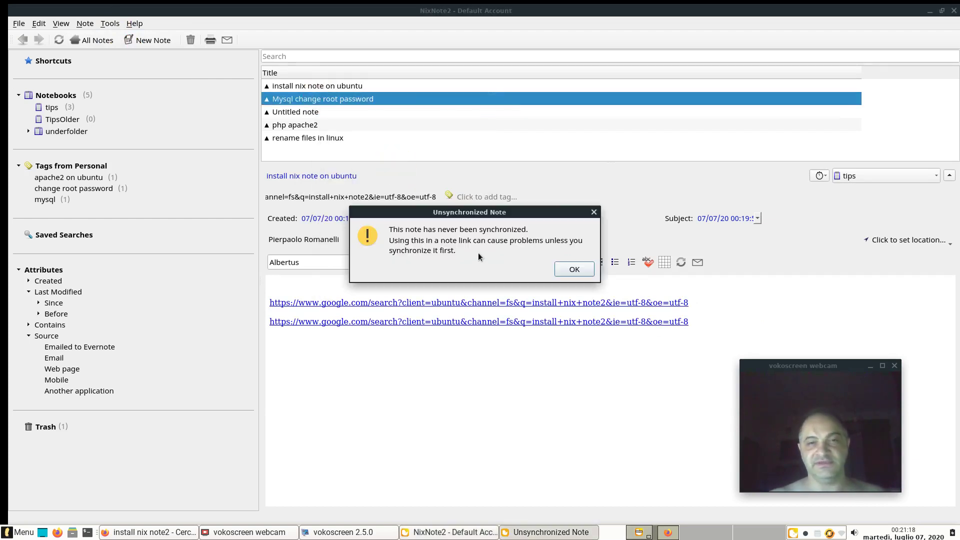
click(569, 271)
right_click(339, 101)
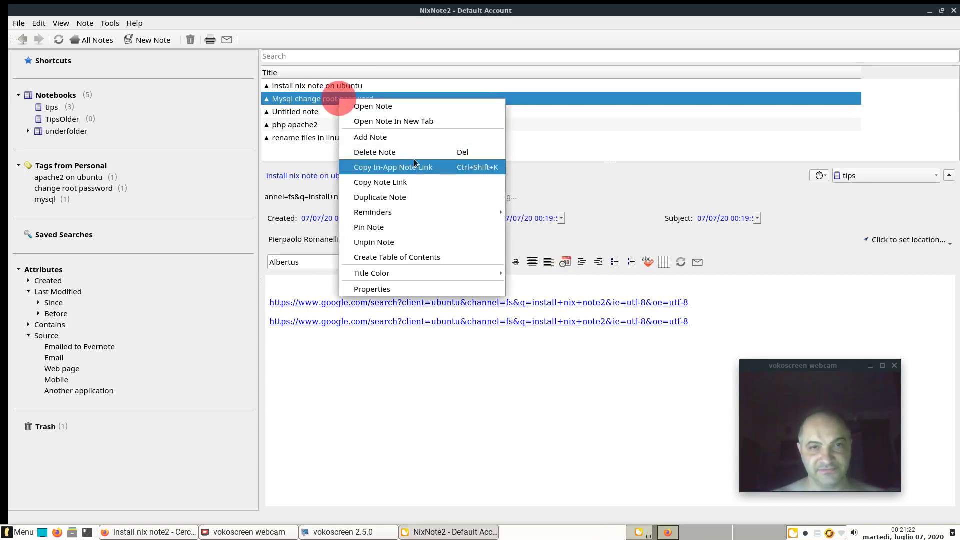
click(422, 197)
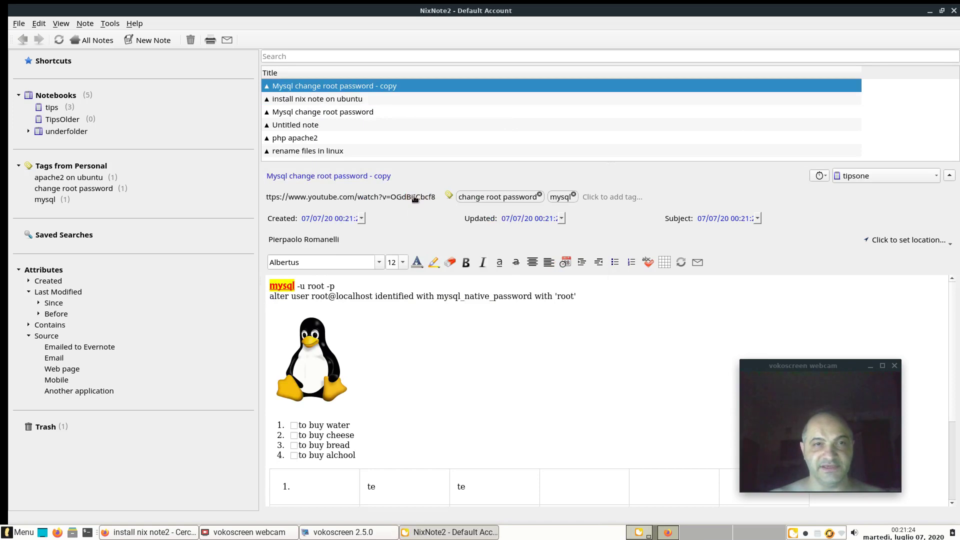
Move the Mysql change root password - copy note from tipsone into the tips notebook
right_click(395, 88)
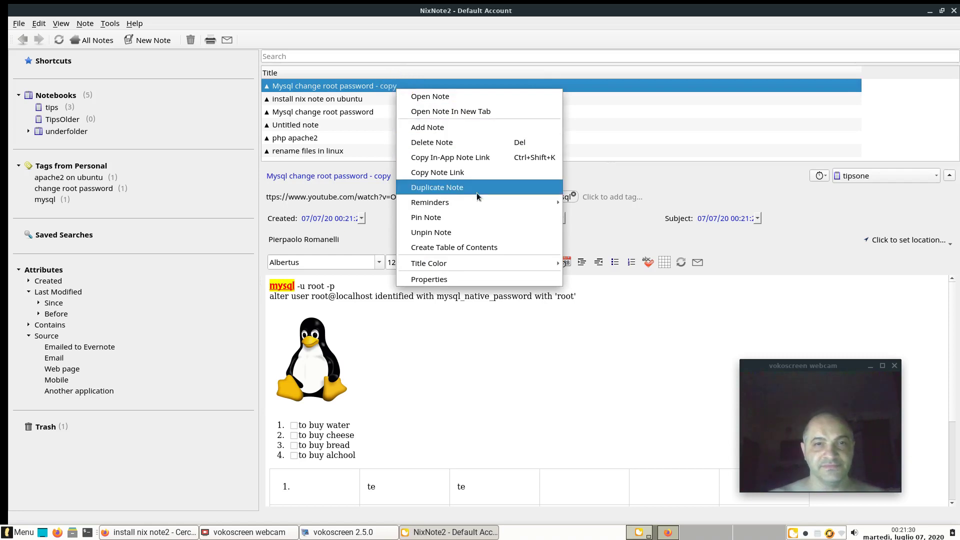
mouse_move(470, 202)
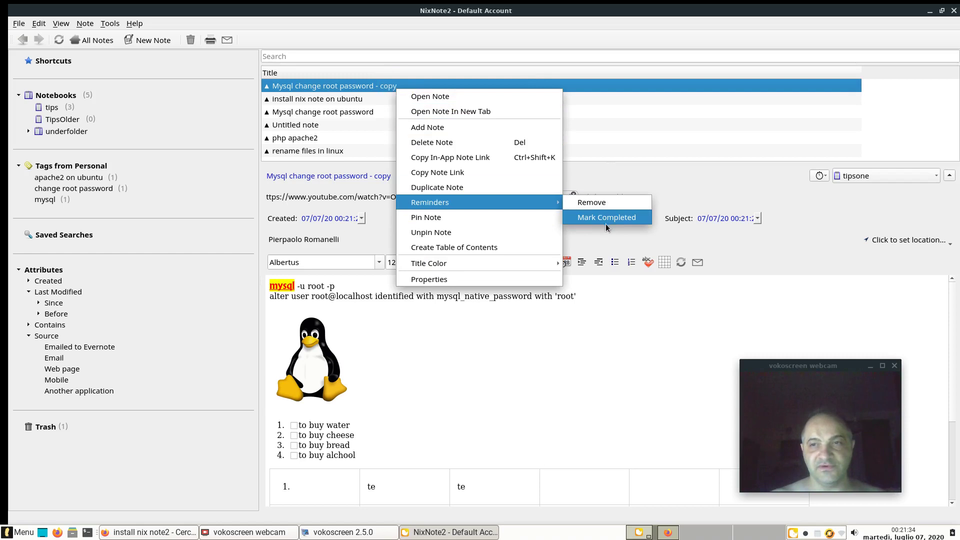
click(393, 98)
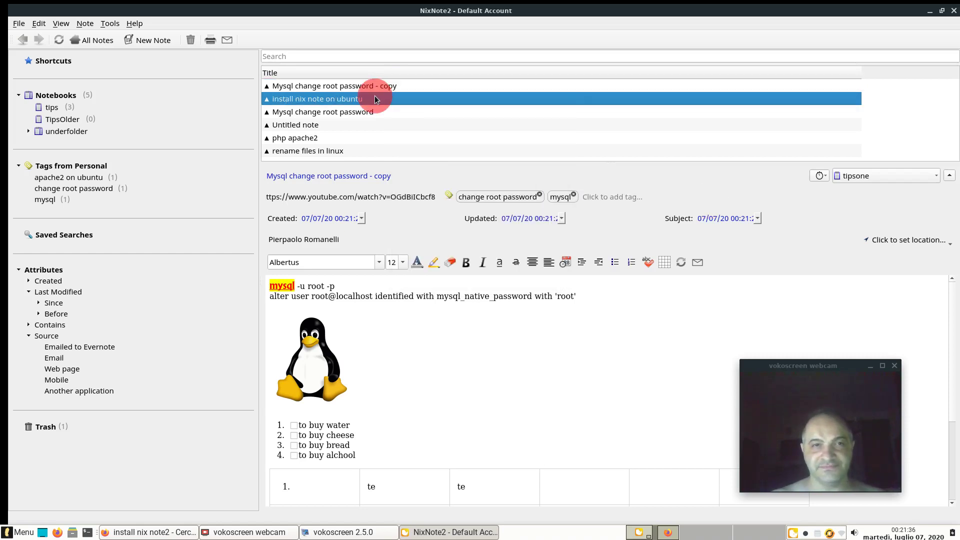
click(401, 85)
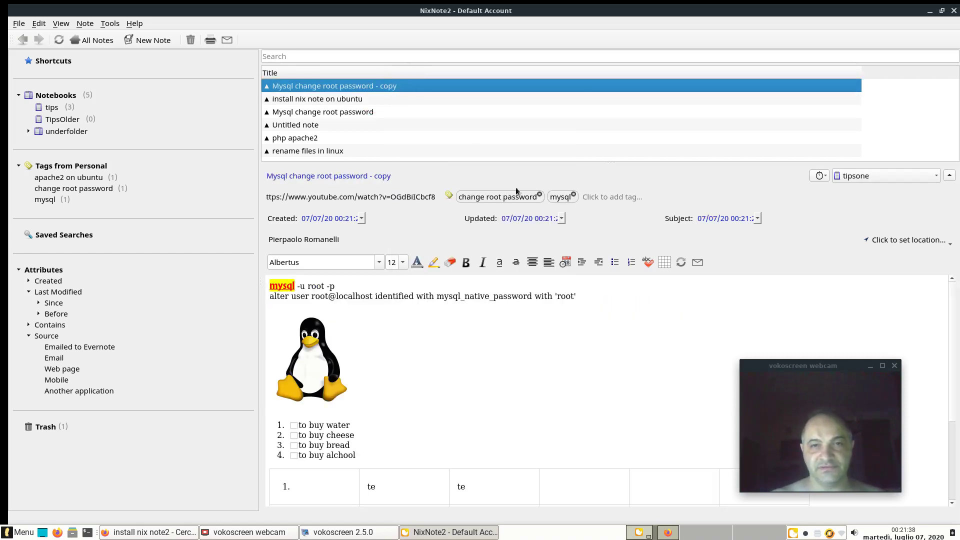
click(820, 175)
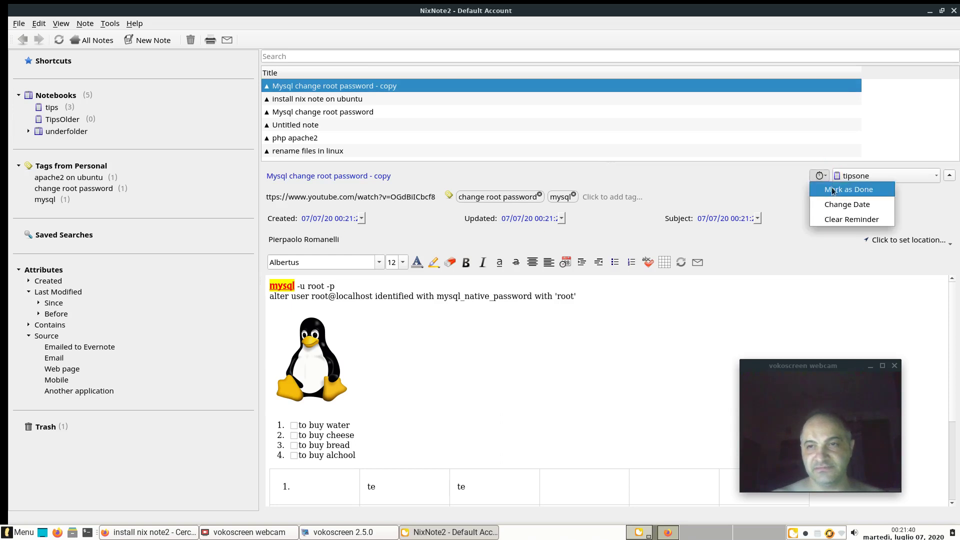
click(879, 176)
click(880, 176)
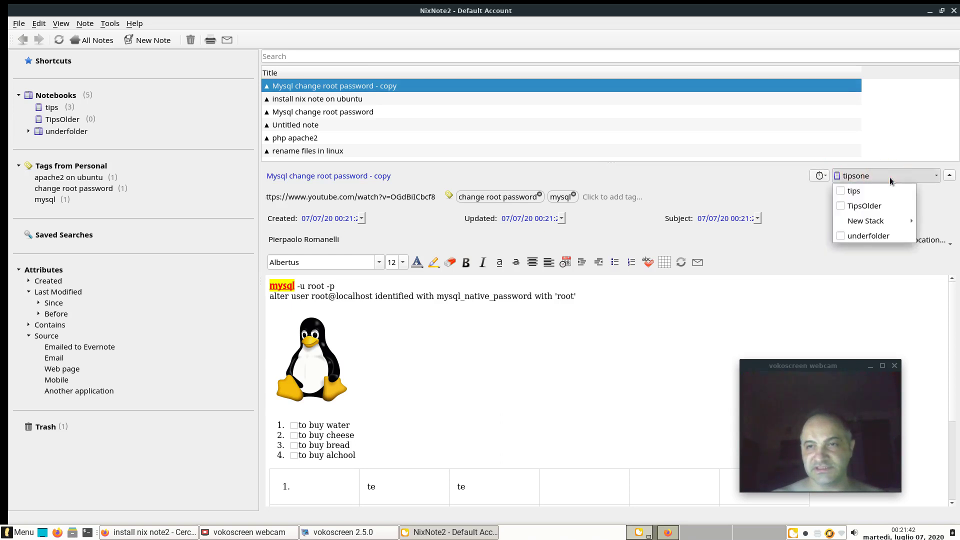
click(852, 190)
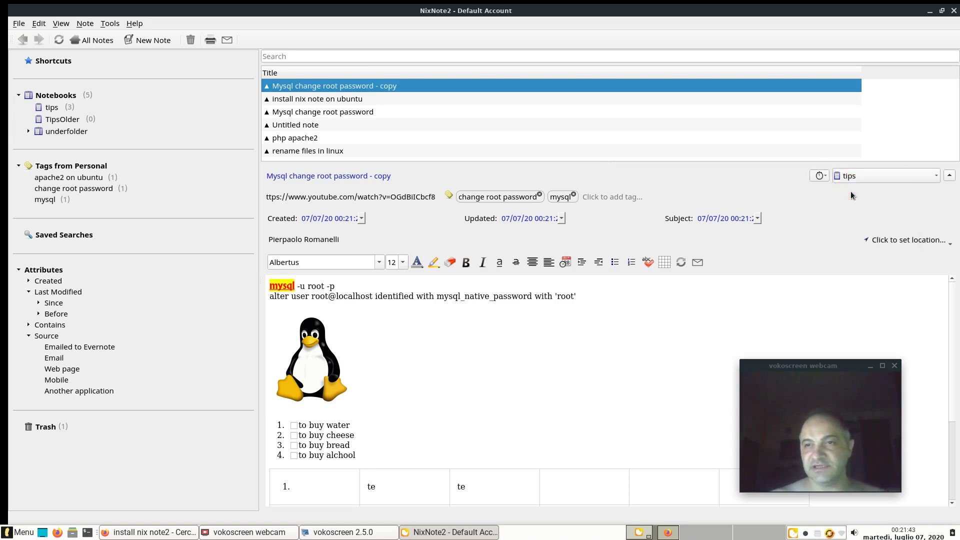
click(948, 176)
click(948, 176)
Set a reminder on the copied note for today, 7 July 2020
click(819, 176)
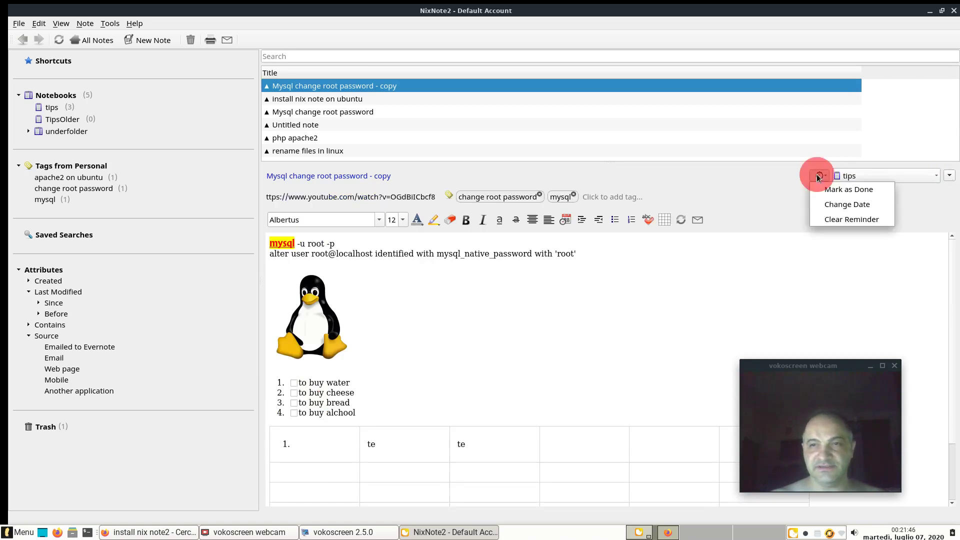
click(828, 204)
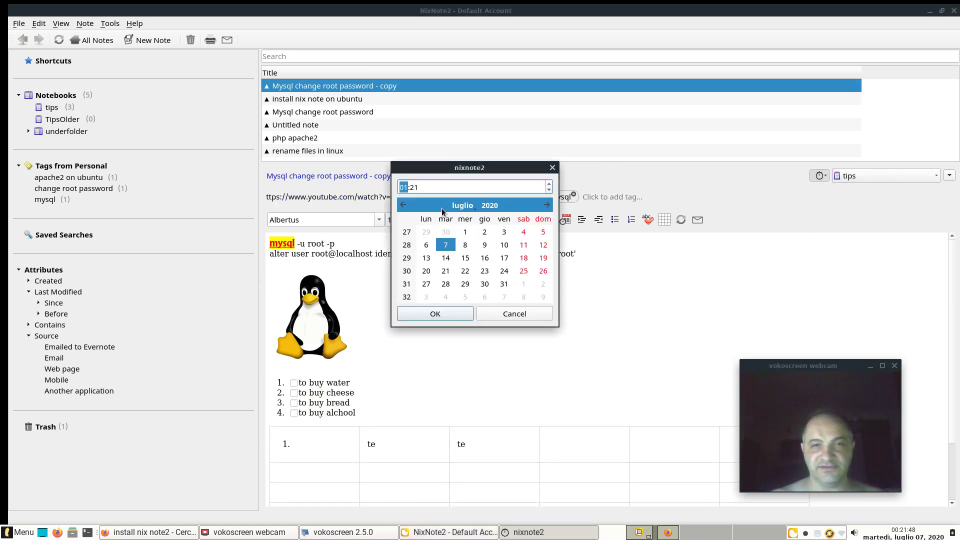
click(455, 245)
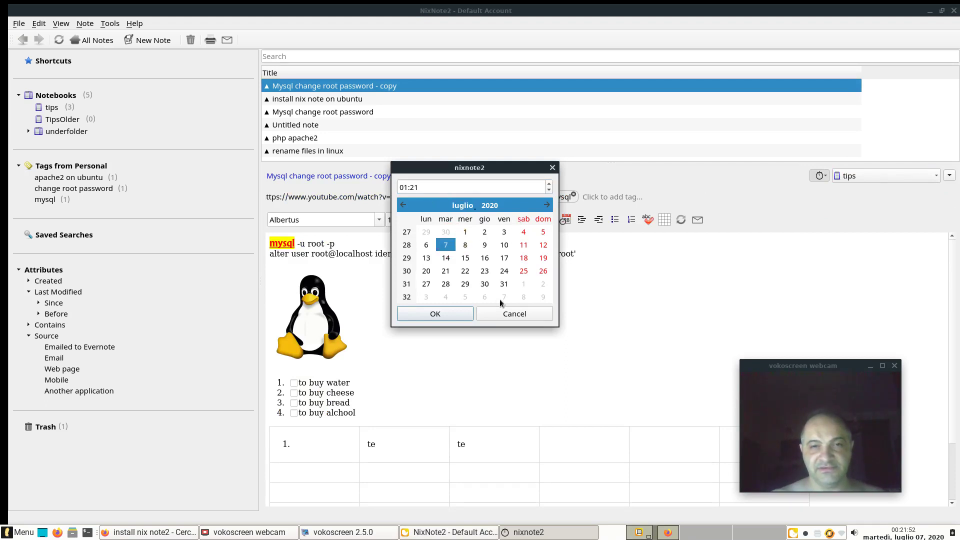
click(450, 312)
click(822, 176)
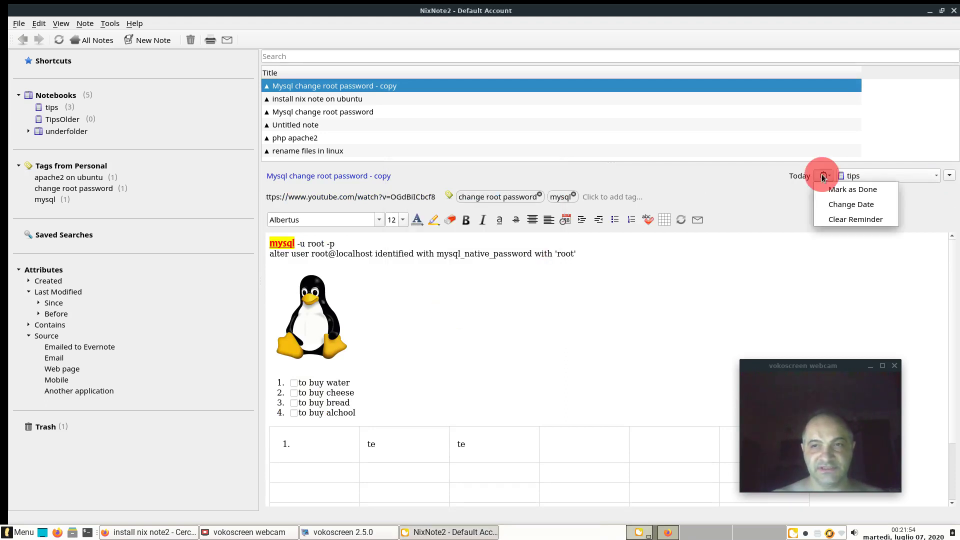
click(794, 198)
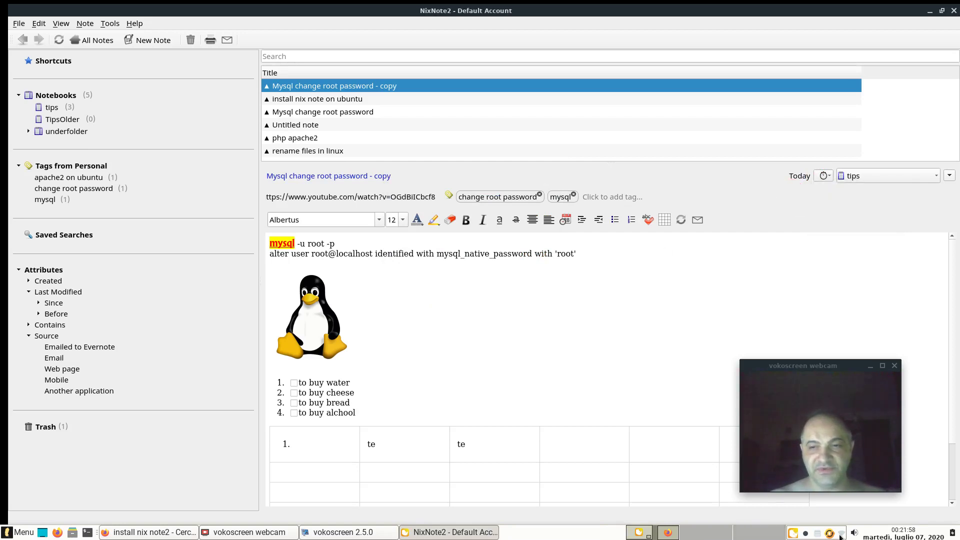
click(460, 347)
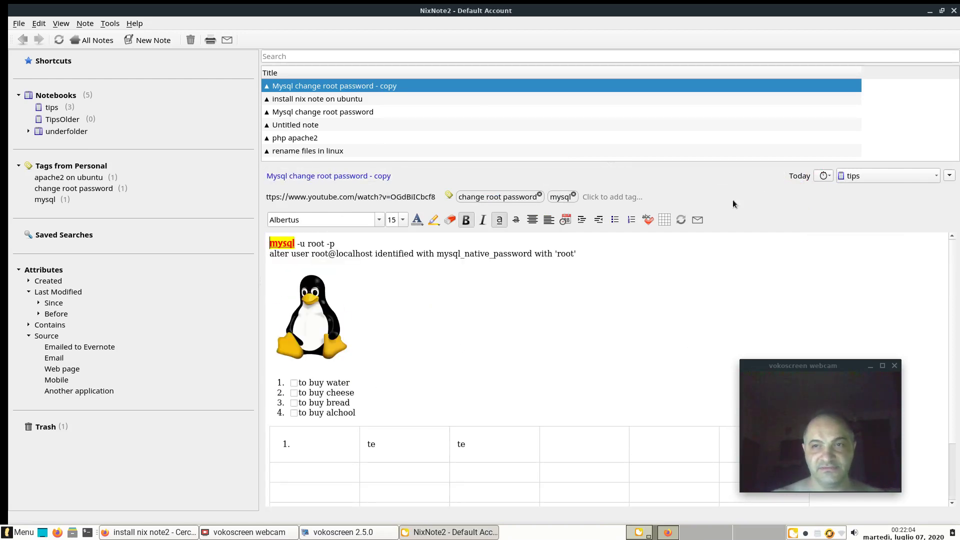
click(948, 176)
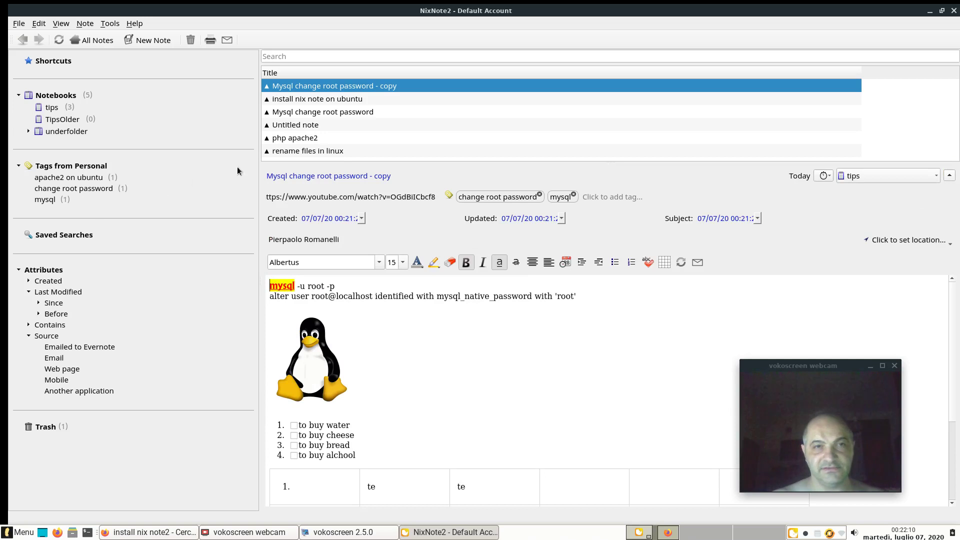
click(332, 151)
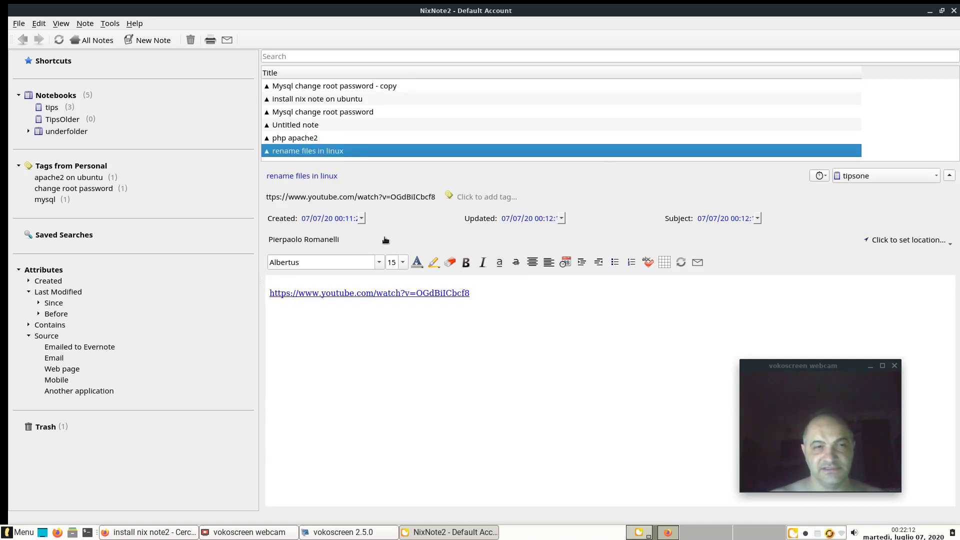
click(20, 95)
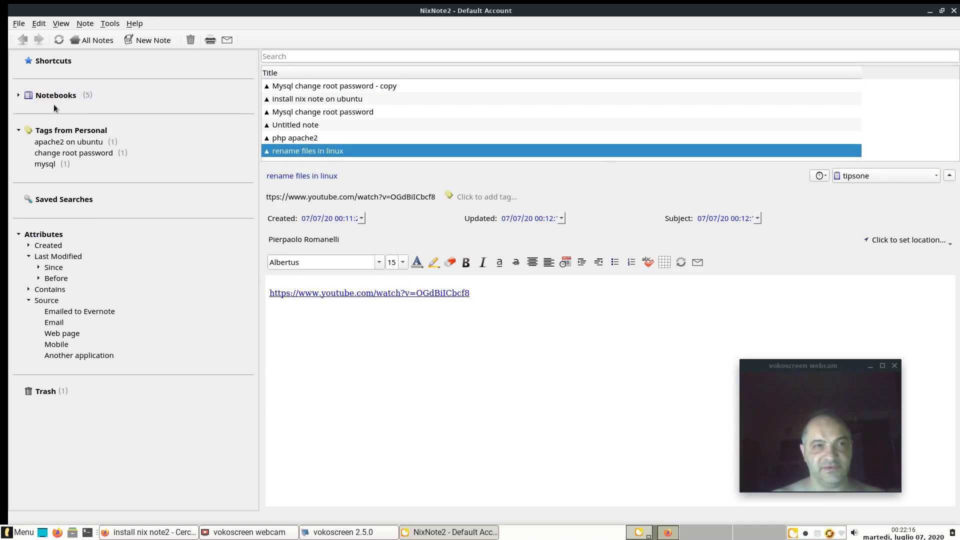
click(20, 96)
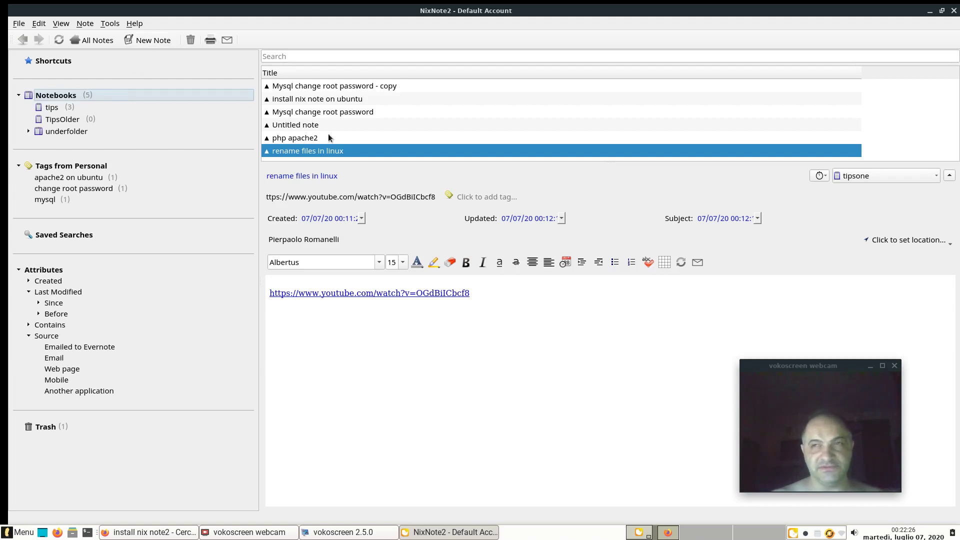
drag(959, 10, 959, 61)
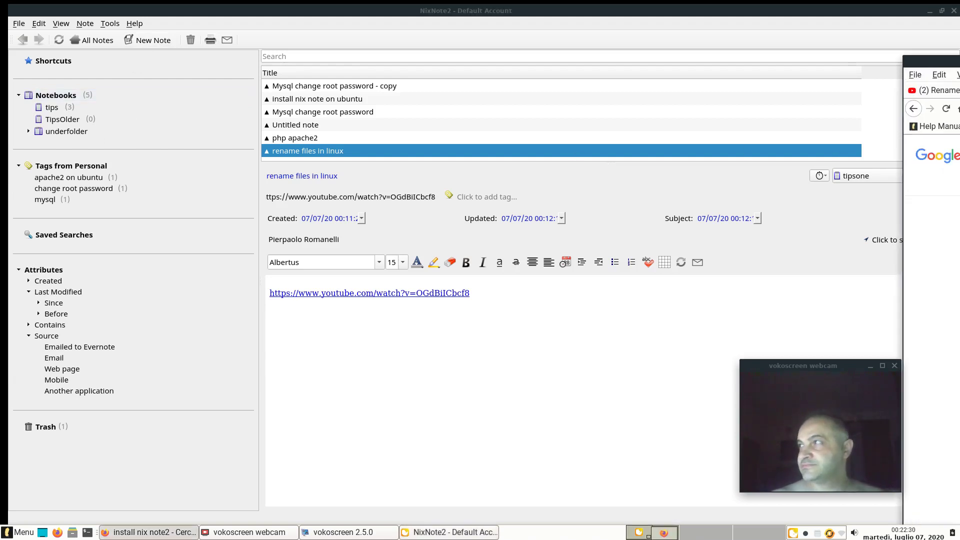
Minimize Firefox, glance at the Notebooks and Tools menus, and open the File menu
click(959, 61)
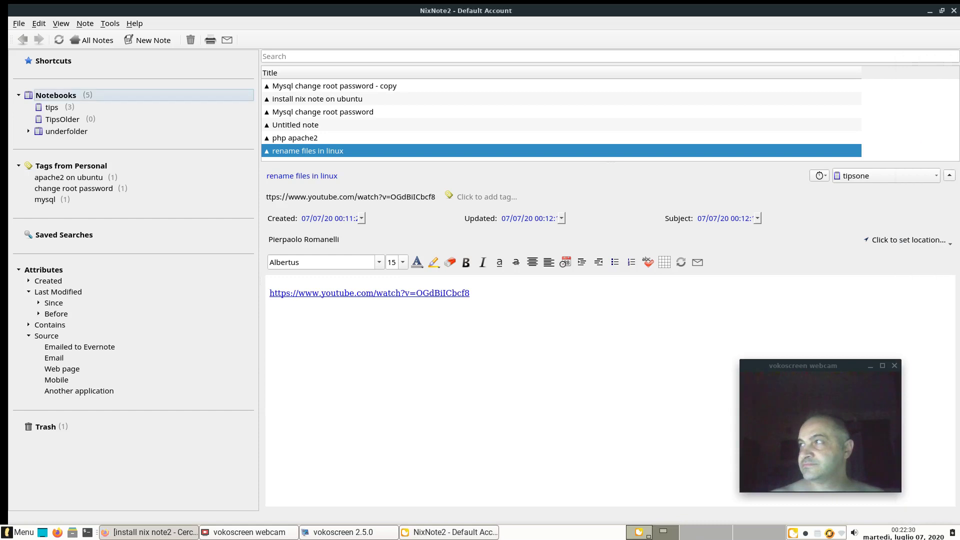
right_click(79, 95)
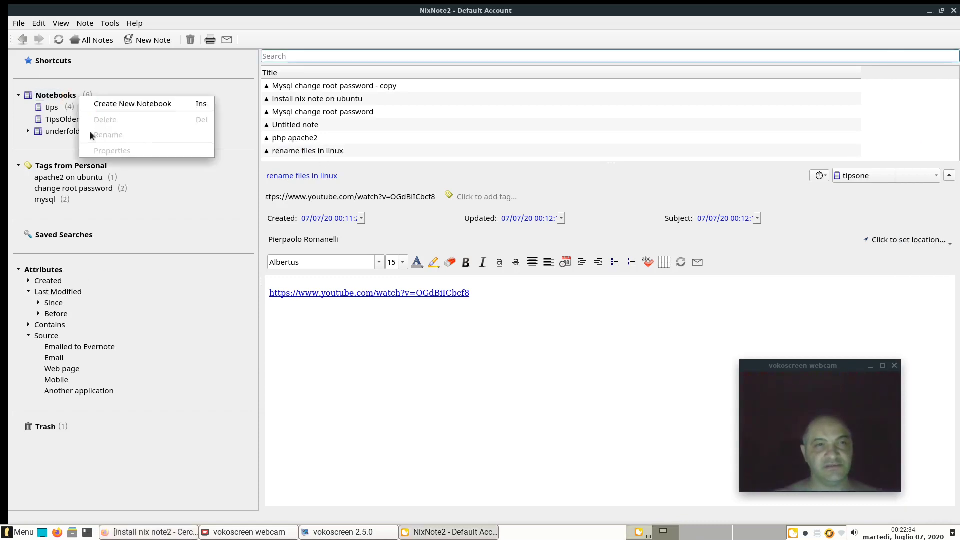
click(47, 141)
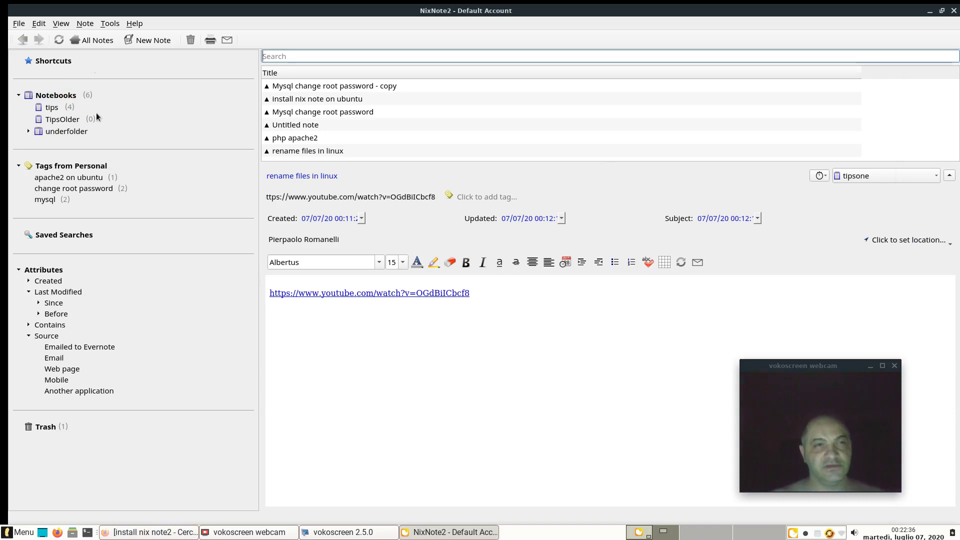
click(110, 23)
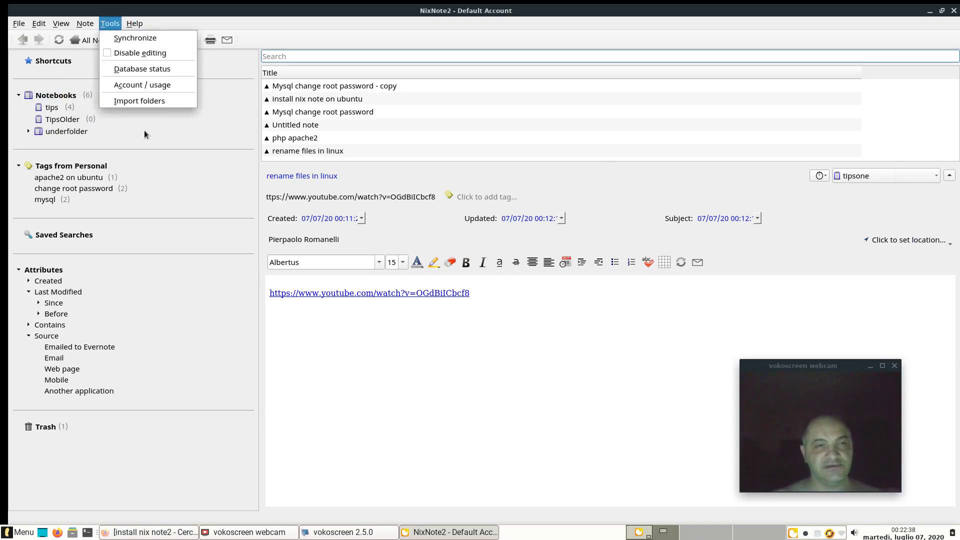
click(172, 139)
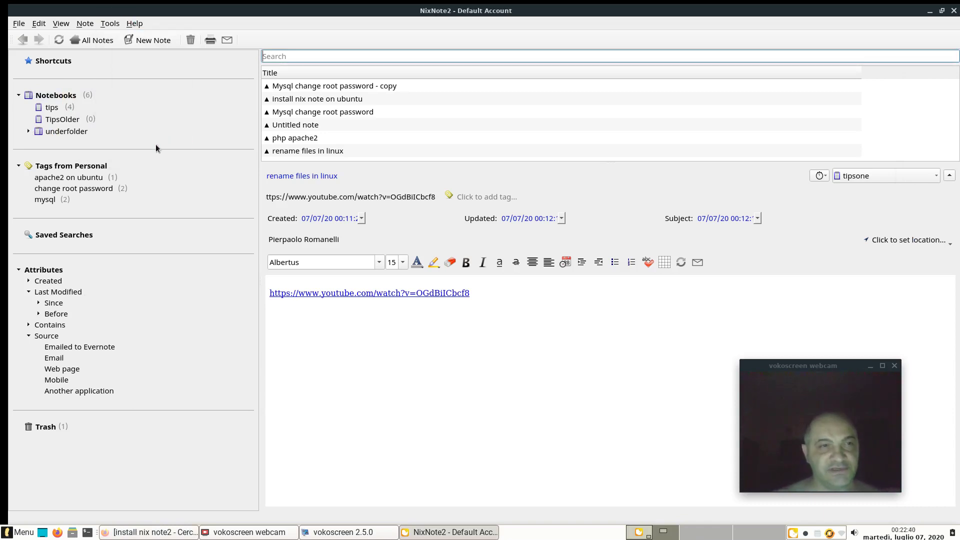
click(18, 23)
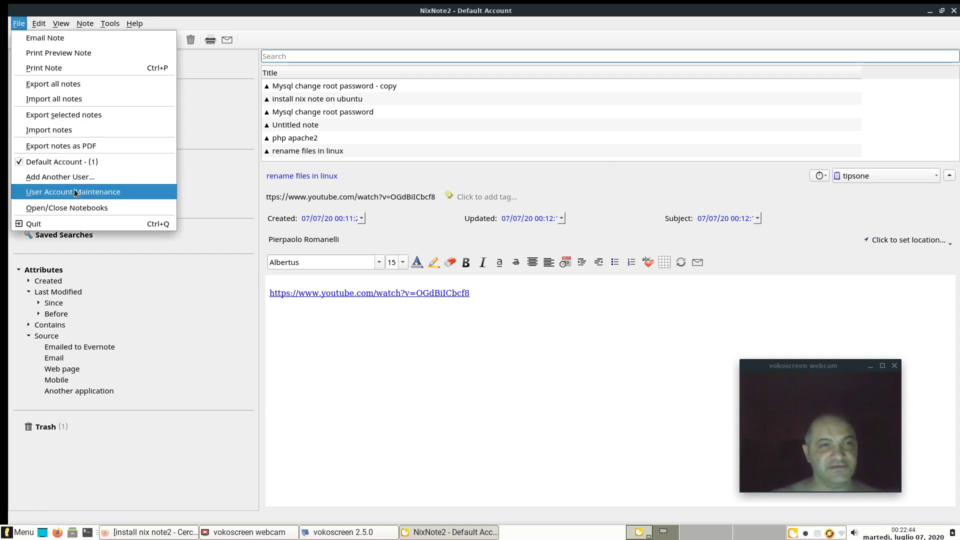
Switch to the Narrow Note List layout and view Note History, dismissing its unsynchronized message
mouse_move(57, 26)
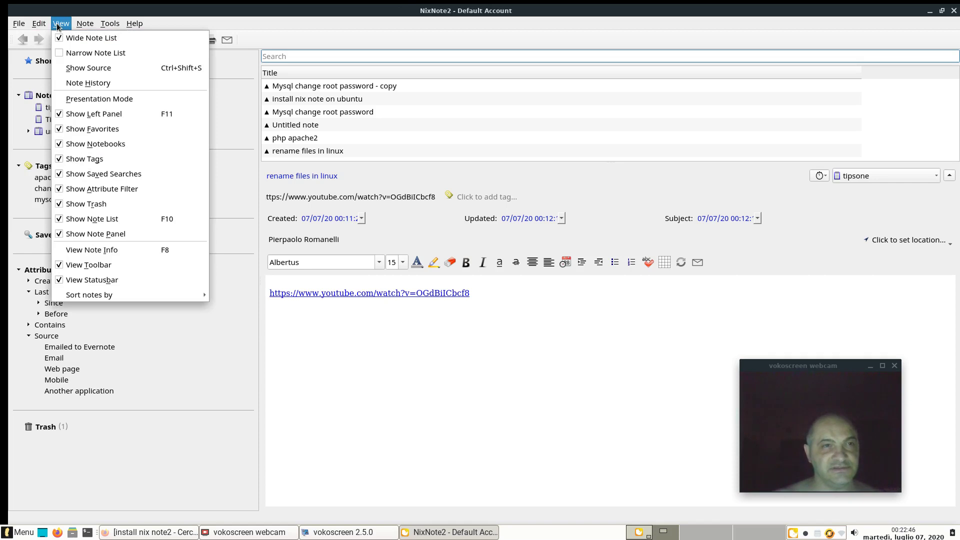
click(63, 53)
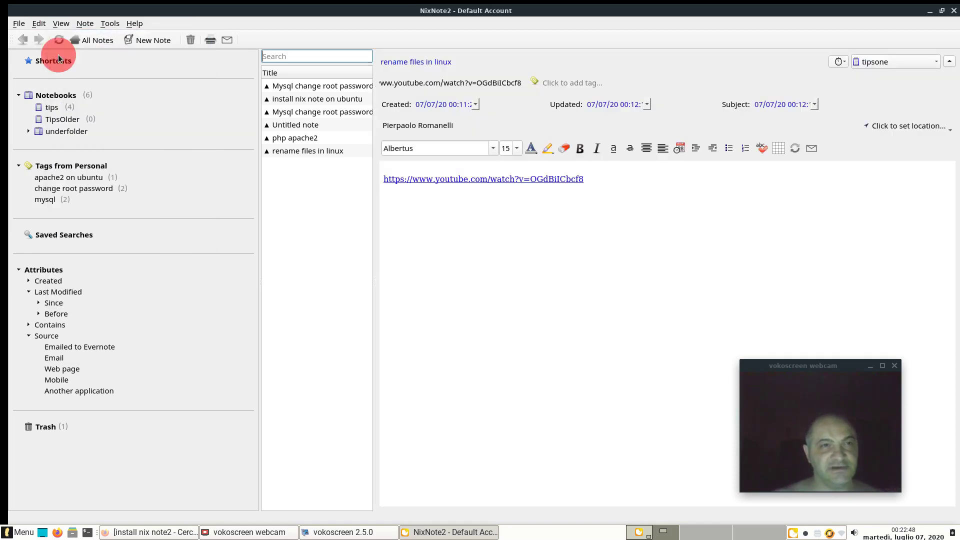
click(61, 24)
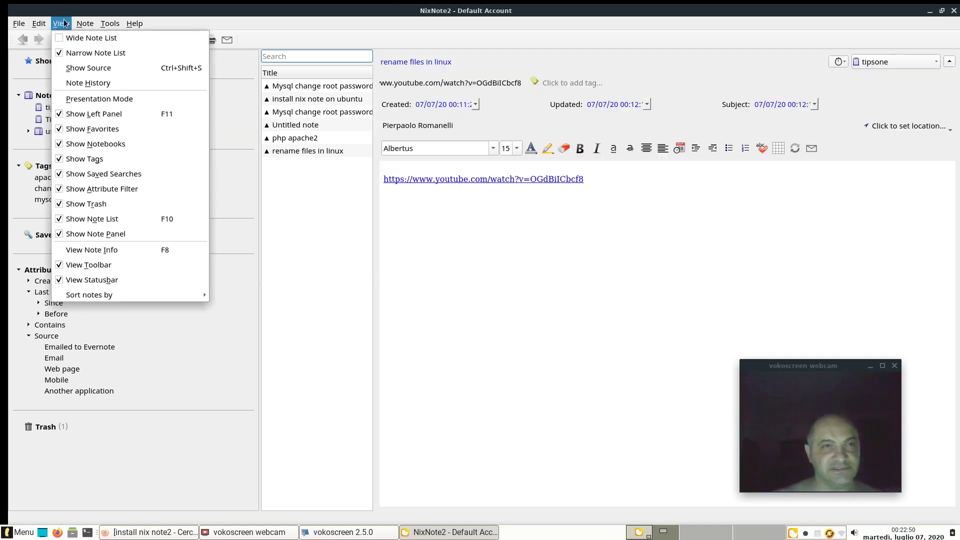
click(68, 82)
click(566, 265)
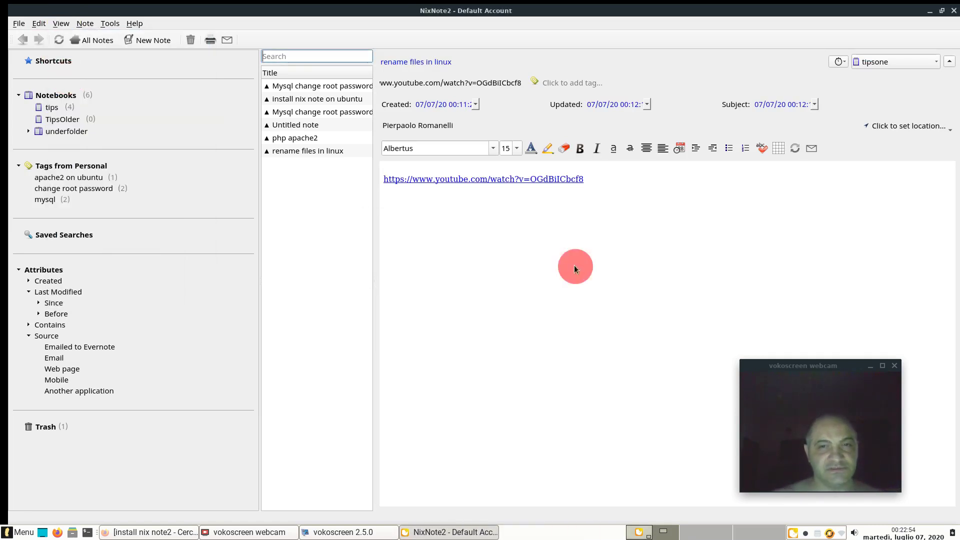
click(84, 23)
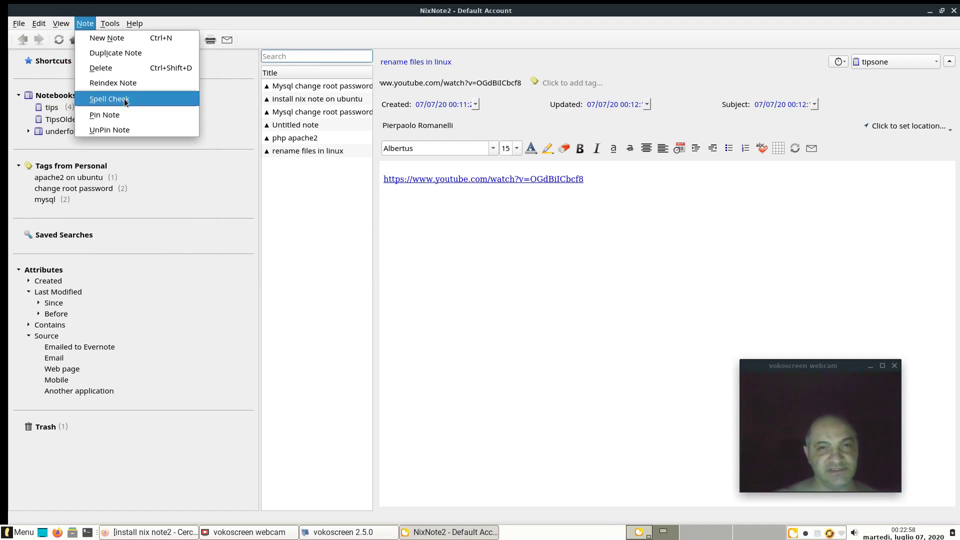
Type 'I tried to use this functio' on the note's second line and try Spell Check
click(651, 191)
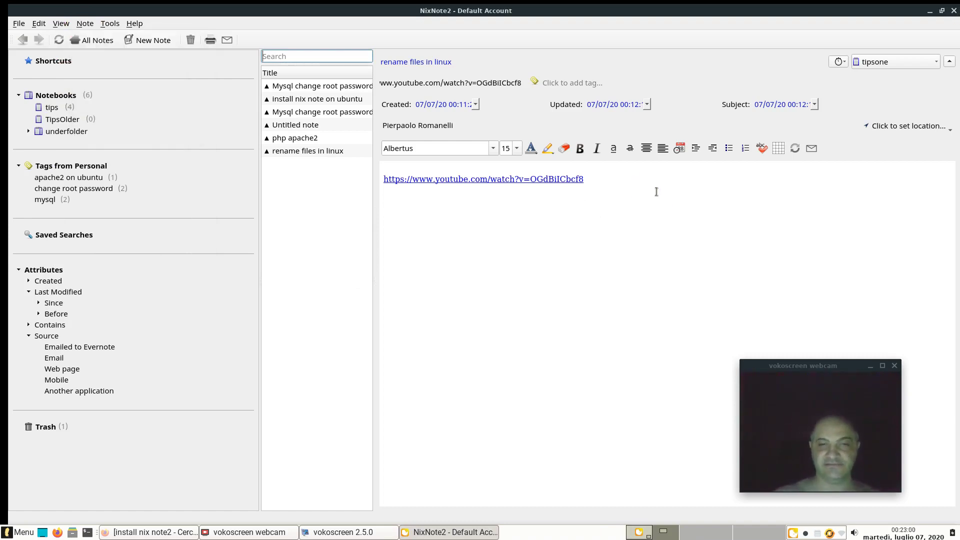
click(647, 197)
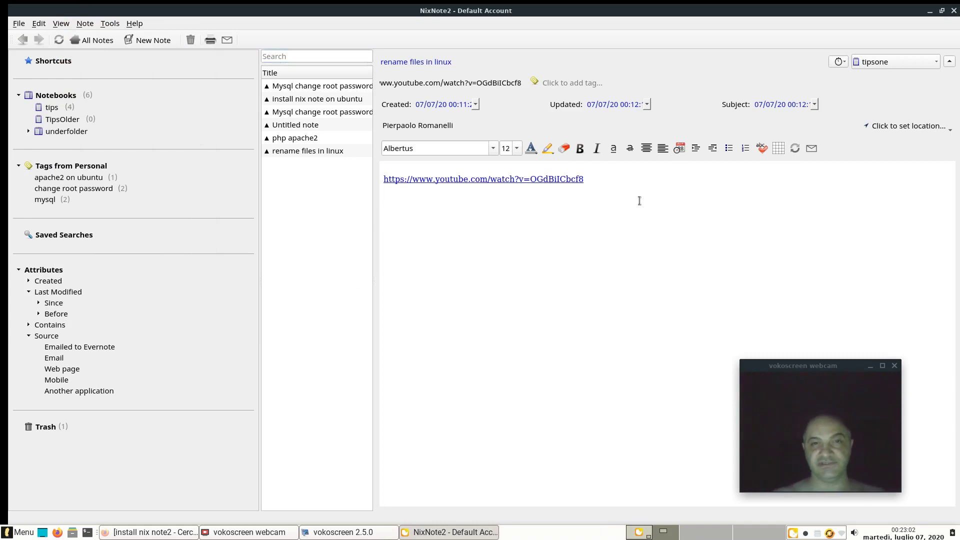
text(I tried to use this functio)
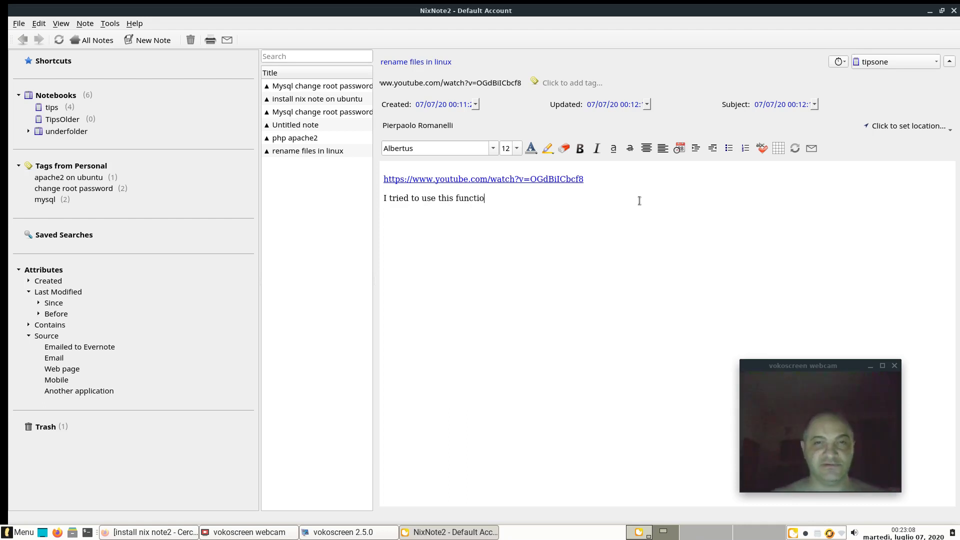
click(91, 26)
mouse_move(111, 26)
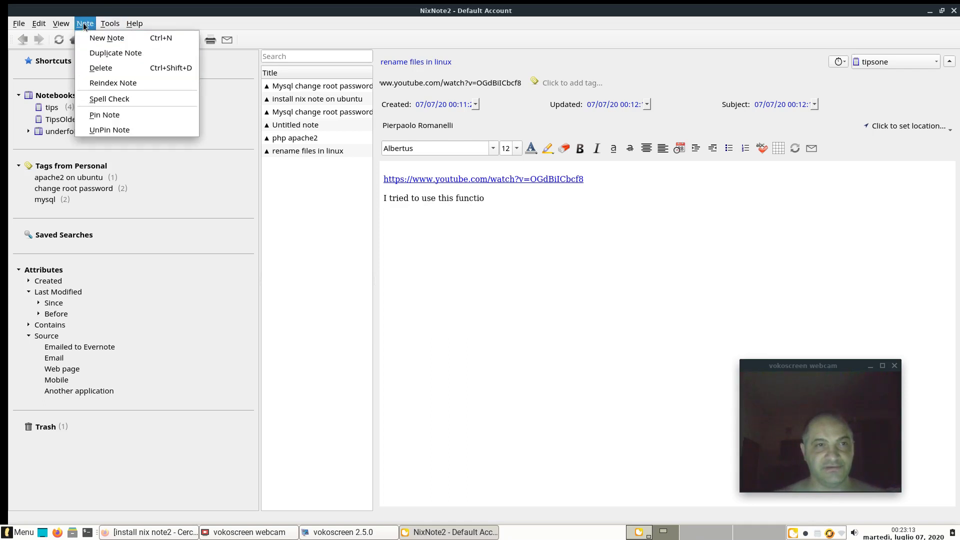
click(99, 98)
click(574, 264)
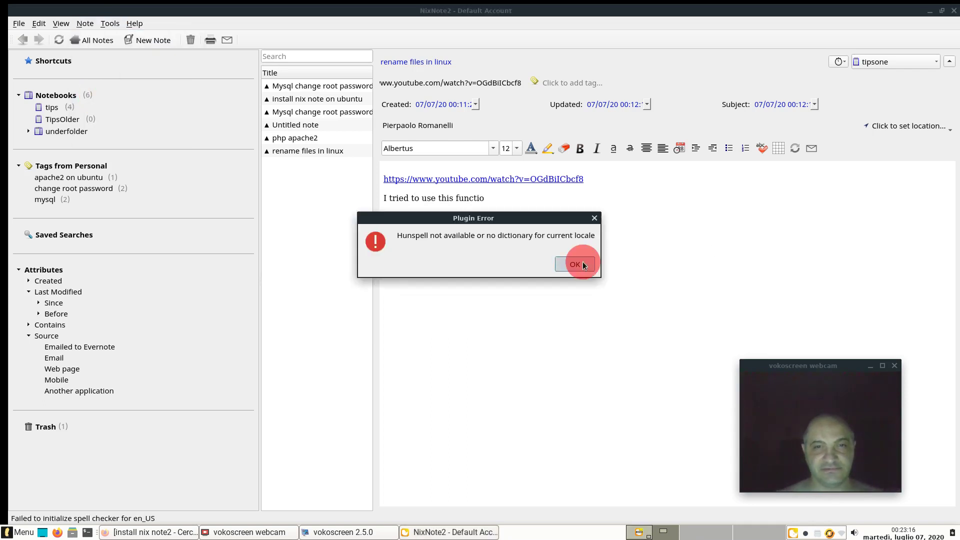
Select the misspelled word 'functio' and bring up its context menu
drag(584, 179, 412, 180)
click(435, 201)
click(500, 209)
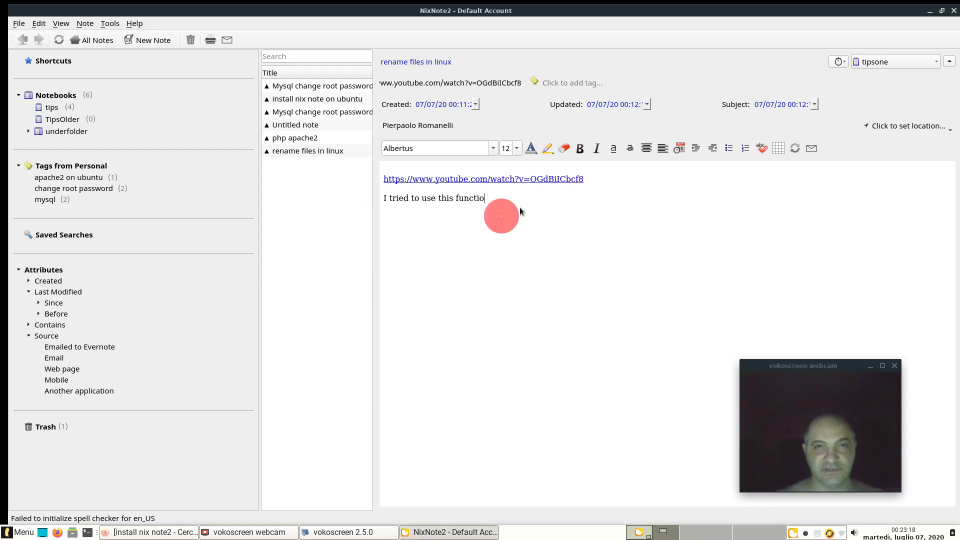
double_click(472, 198)
right_click(472, 198)
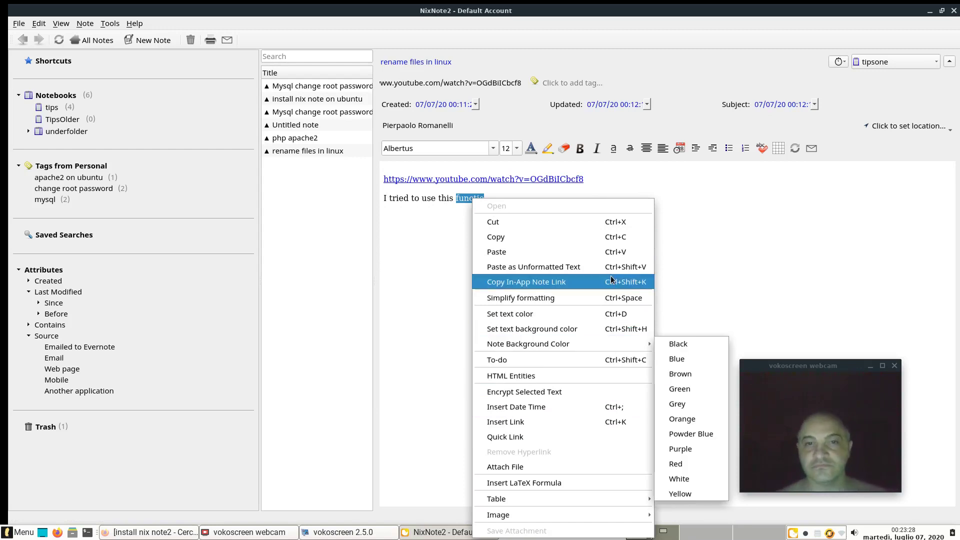
Run Spell Check again and dismiss the missing Hunspell dictionary error
click(81, 24)
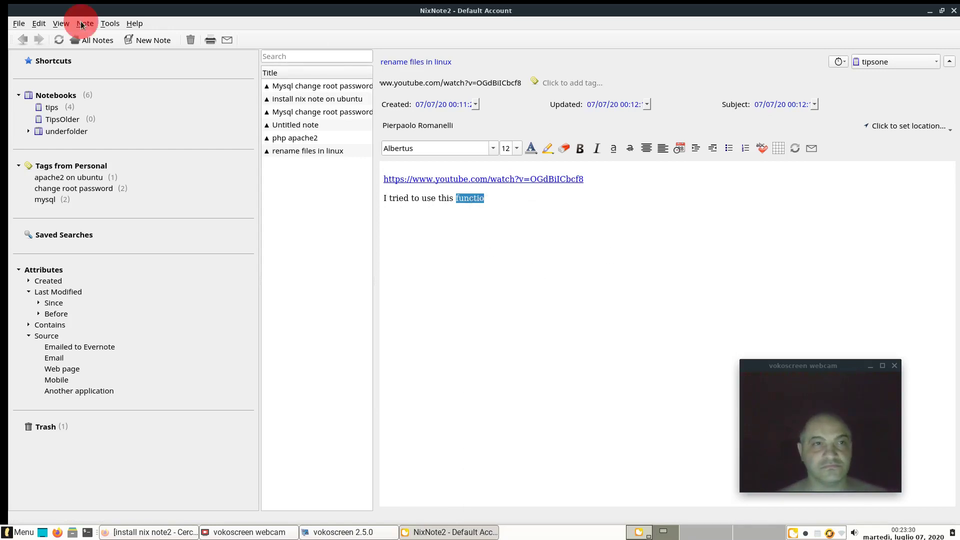
mouse_move(84, 25)
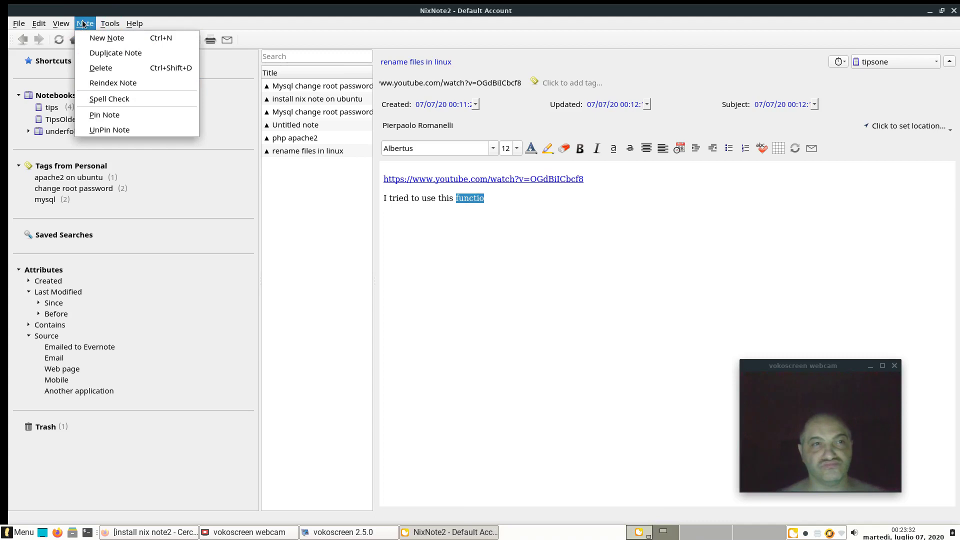
click(100, 98)
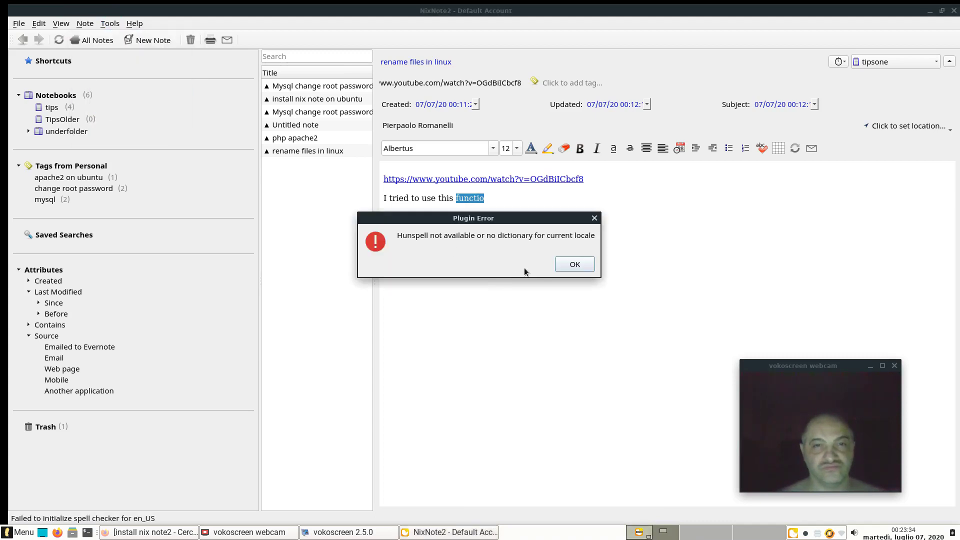
click(574, 263)
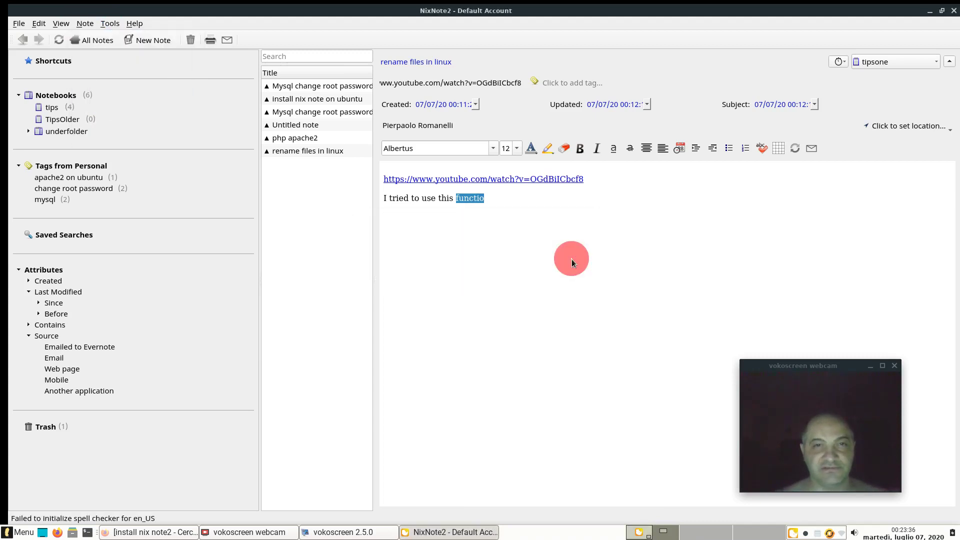
click(59, 23)
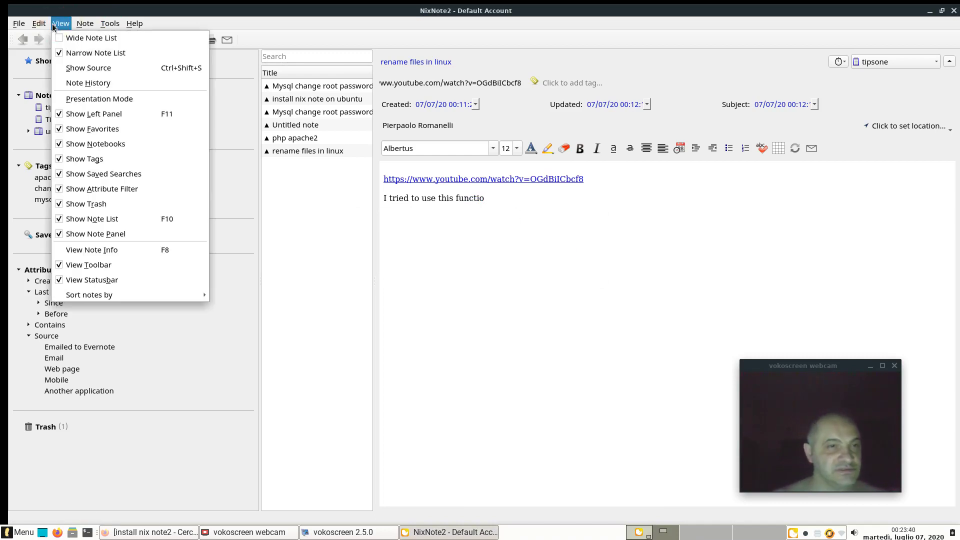
Apply the Solarized Dark theme from Edit > Theme
click(17, 22)
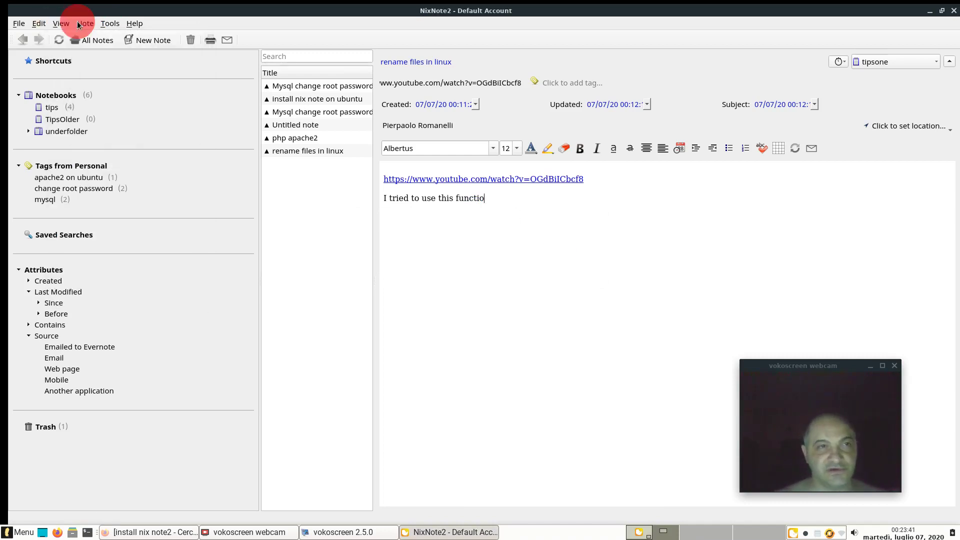
click(39, 20)
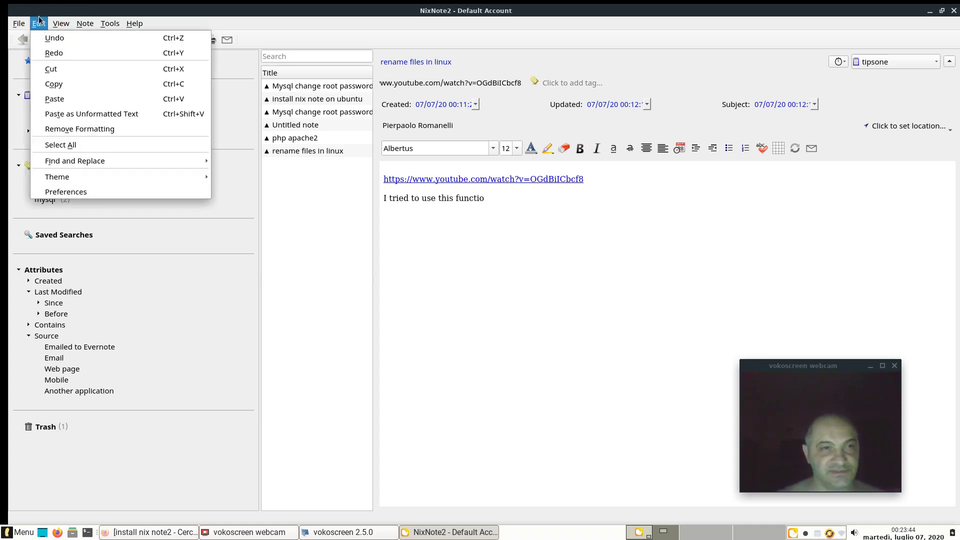
mouse_move(71, 179)
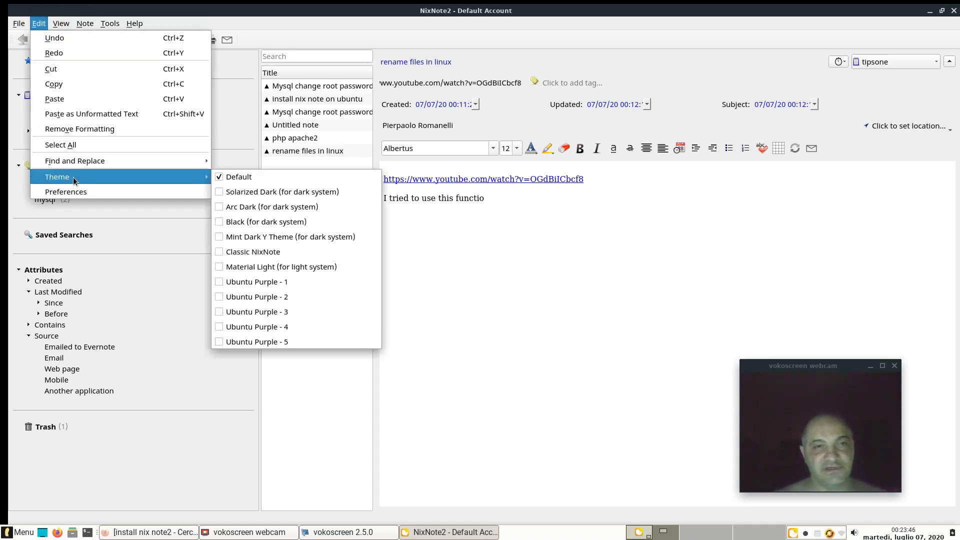
click(277, 194)
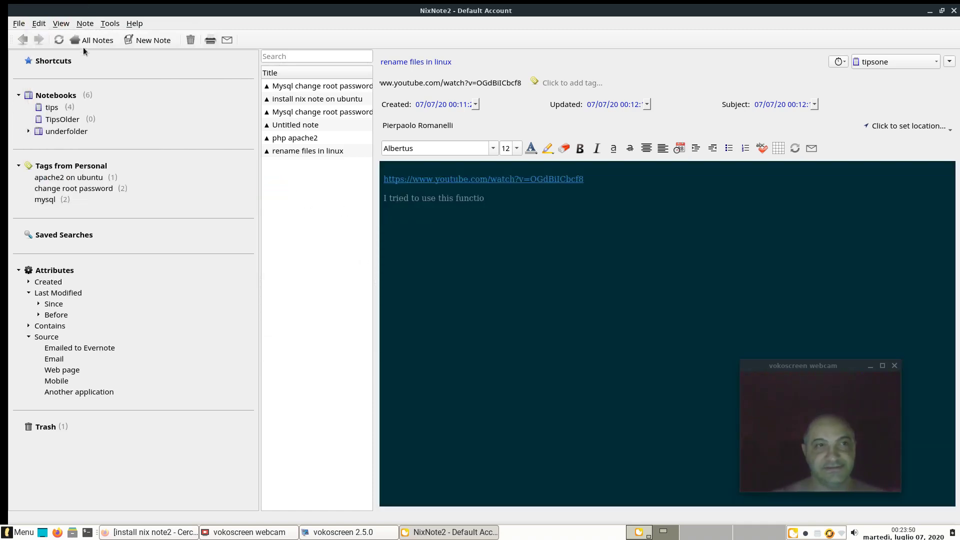
Switch the theme to Arc Dark instead
click(67, 25)
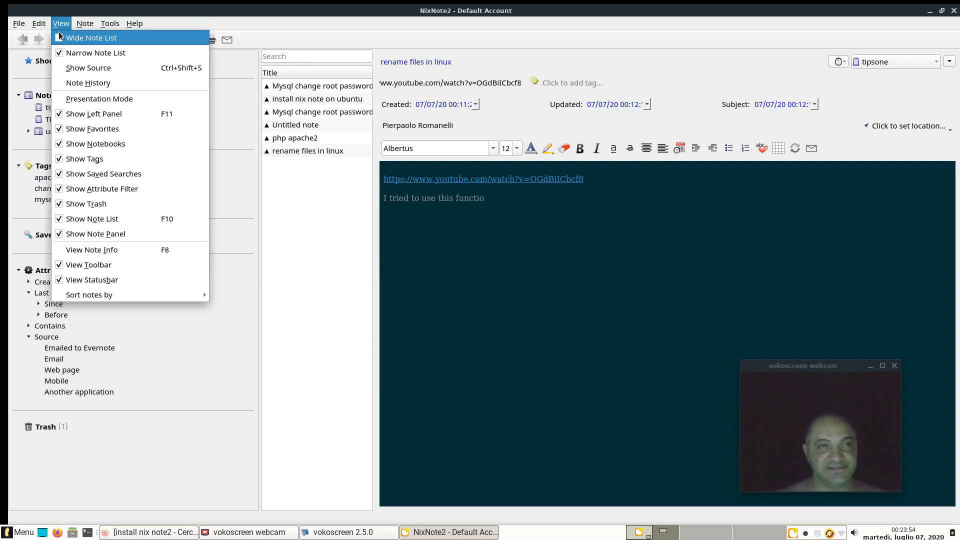
mouse_move(24, 24)
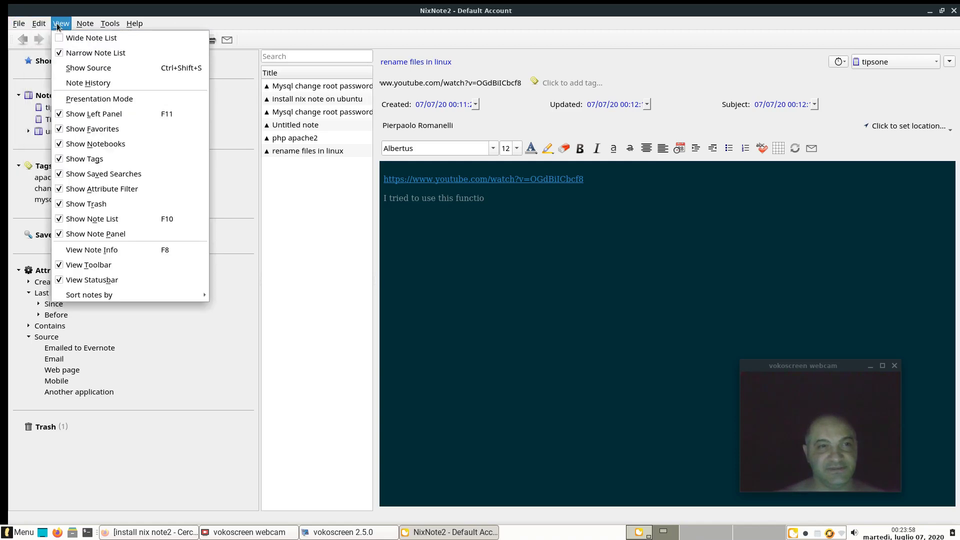
mouse_move(87, 171)
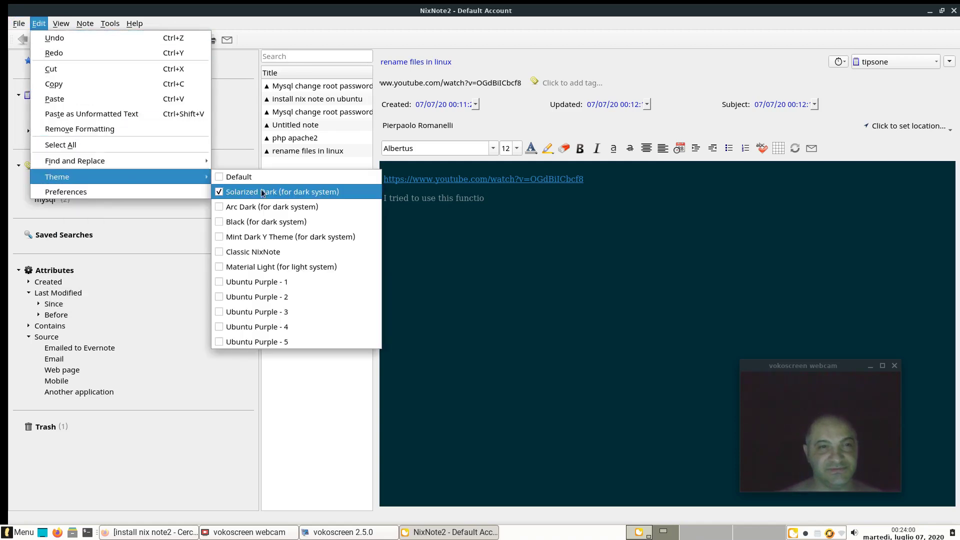
click(270, 207)
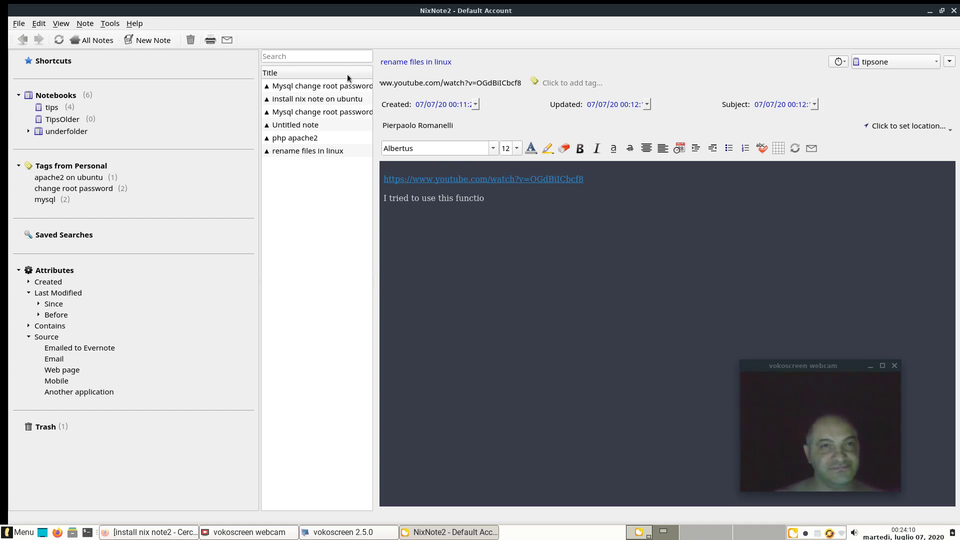
Delete the empty Untitled note to the trash with the toolbar trash button
click(307, 125)
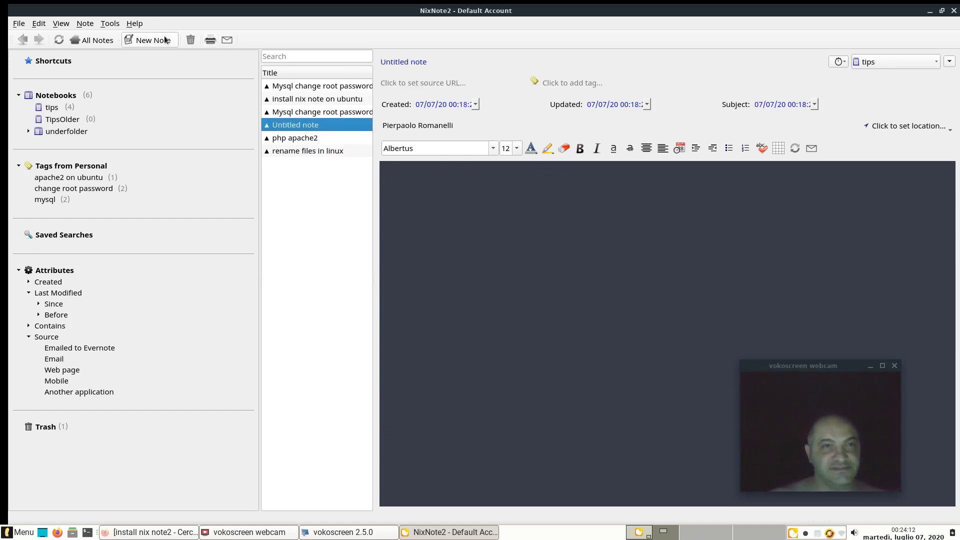
click(191, 40)
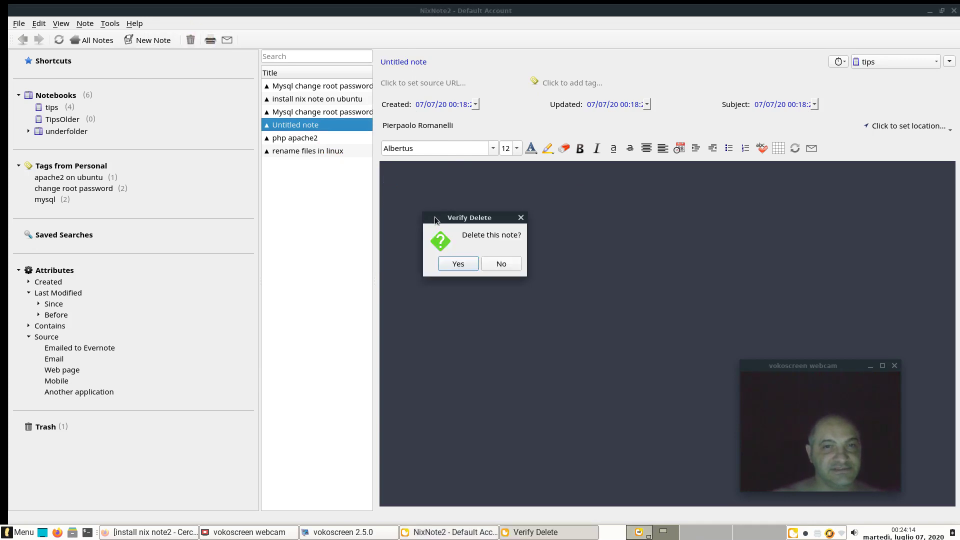
click(452, 265)
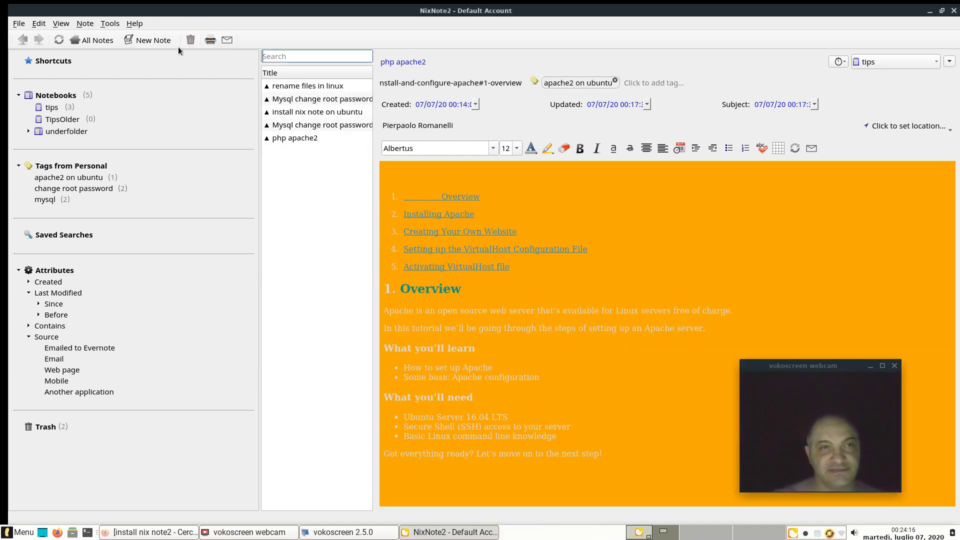
right_click(281, 39)
click(404, 40)
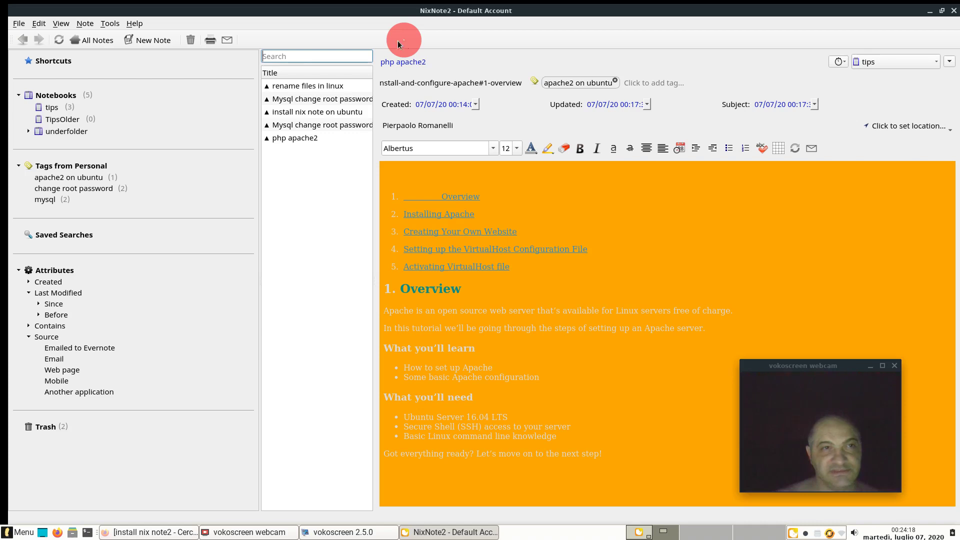
click(110, 24)
click(111, 23)
Expand underfolder and browse the tipsone and TipsOlder notebooks, ending on tipsone
click(29, 132)
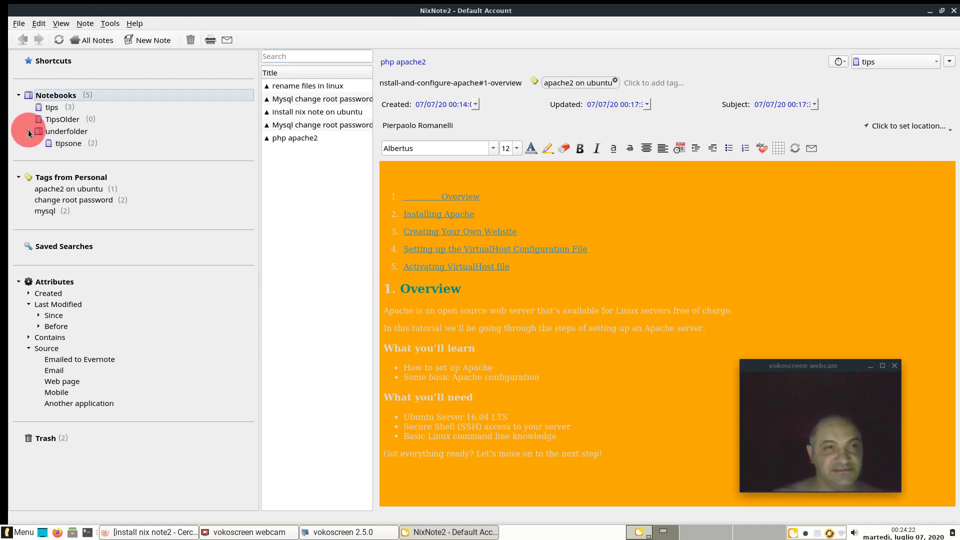
click(50, 143)
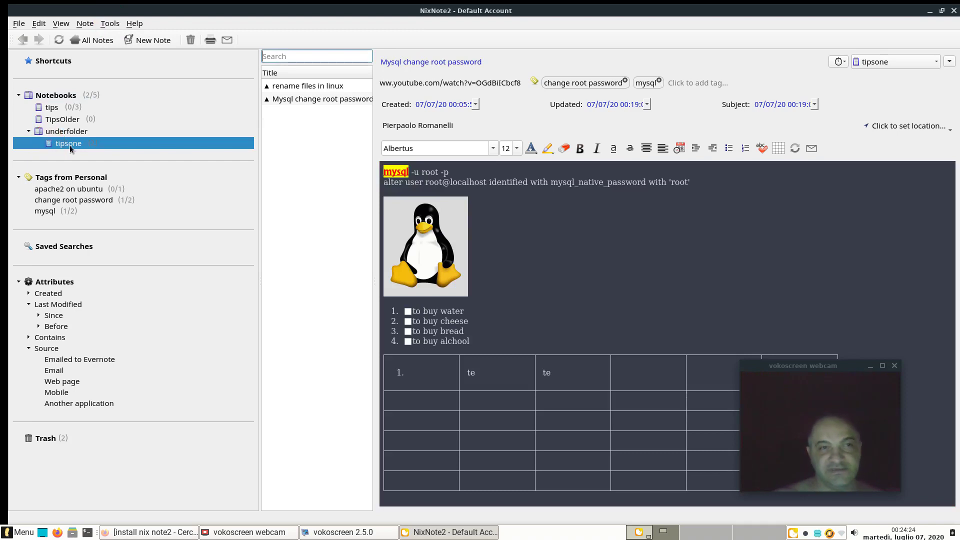
click(74, 118)
click(50, 143)
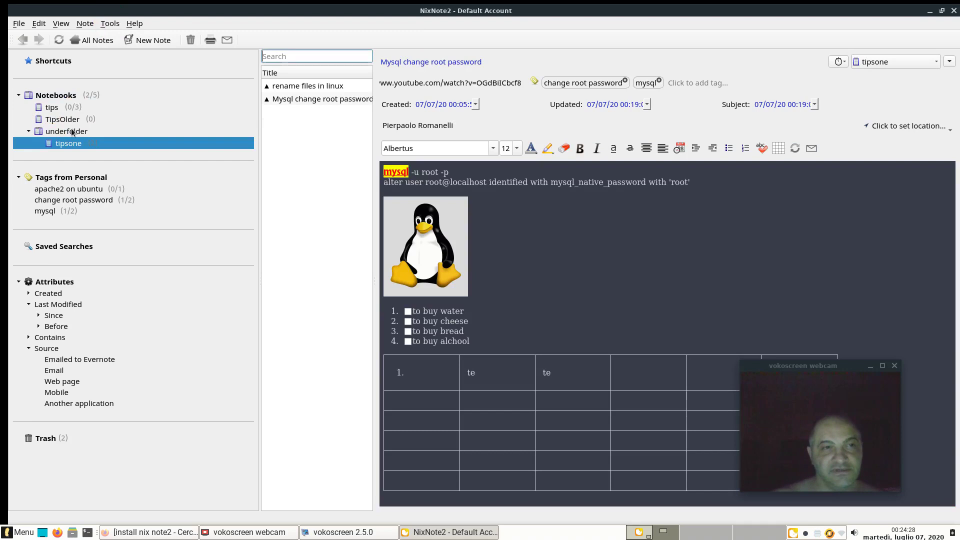
click(74, 131)
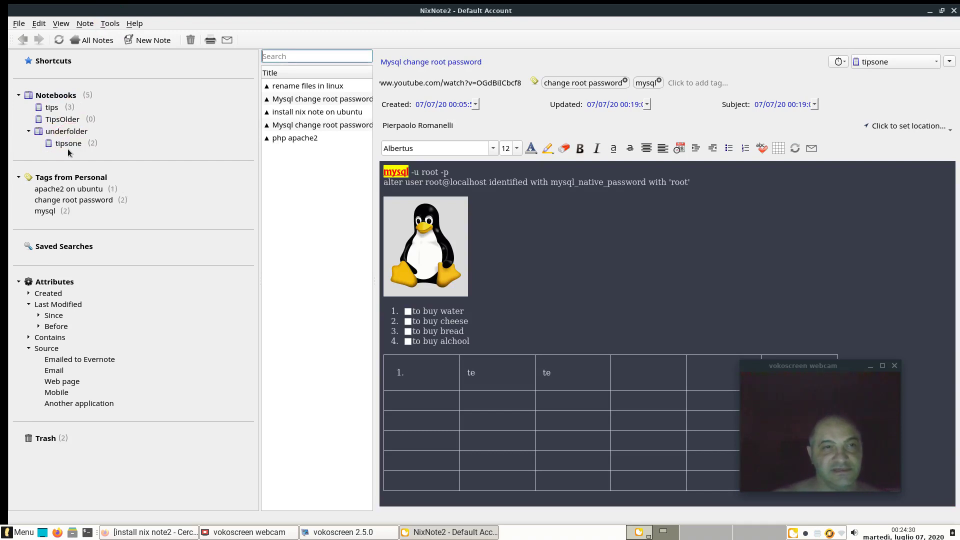
click(67, 143)
Add the Mysql change root password note to Shortcuts and open it from there
mouse_move(65, 143)
mouse_down()
mouse_move(64, 120)
mouse_move(48, 108)
mouse_move(64, 145)
mouse_up()
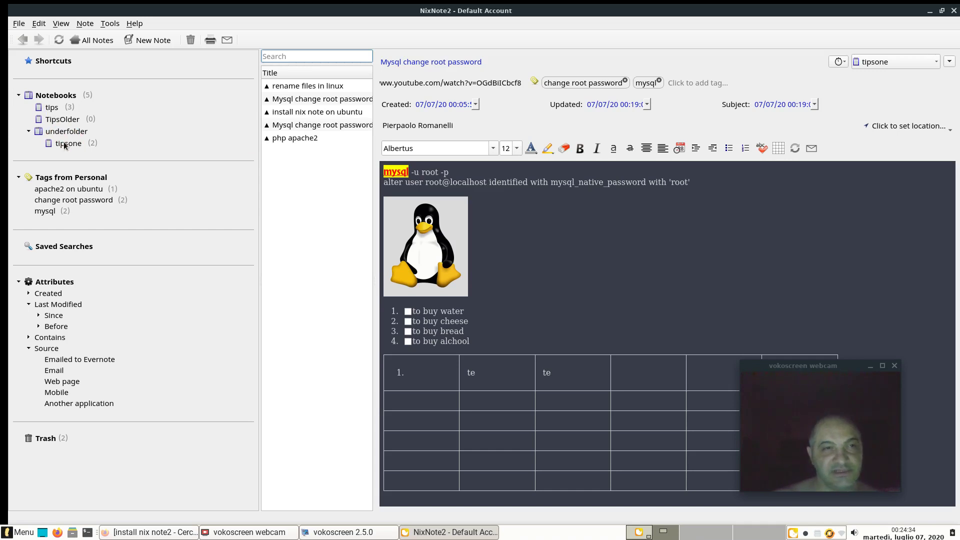
click(333, 126)
drag(57, 64, 61, 74)
click(61, 74)
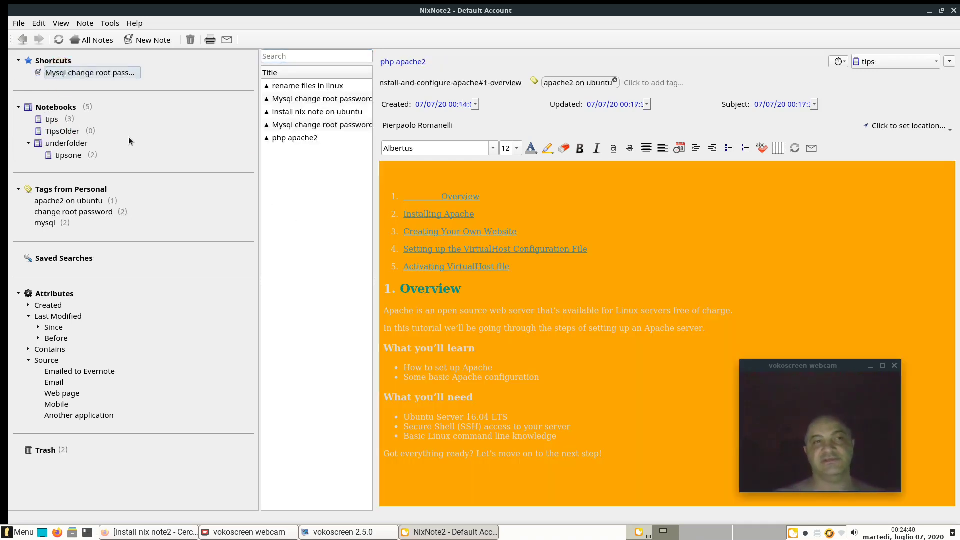
Add the install nix note on ubuntu note to Shortcuts, then view the TipsOlder notebook
drag(306, 112, 57, 65)
click(60, 73)
click(60, 77)
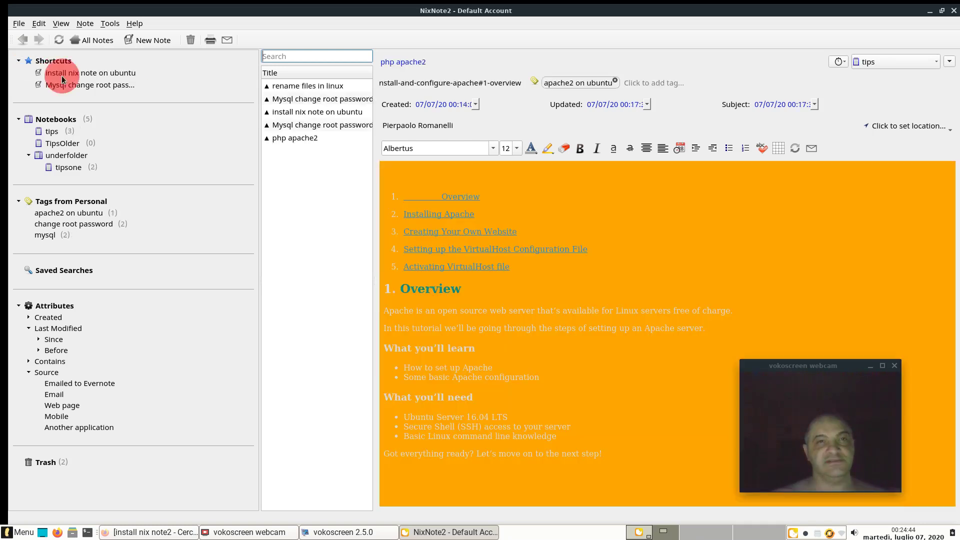
click(64, 66)
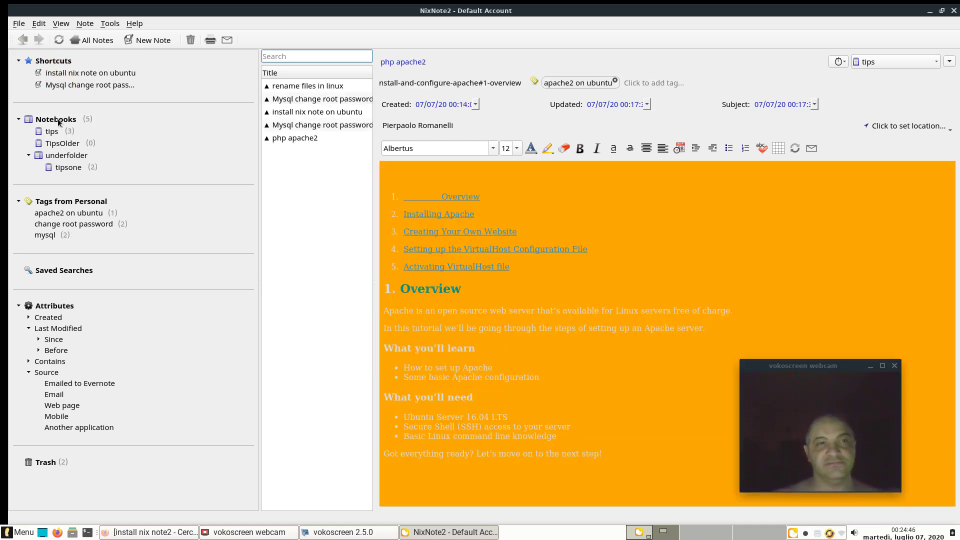
click(63, 141)
Remove the install nix note on ubuntu shortcut from Shortcuts, confirming Yes
click(95, 76)
right_click(95, 76)
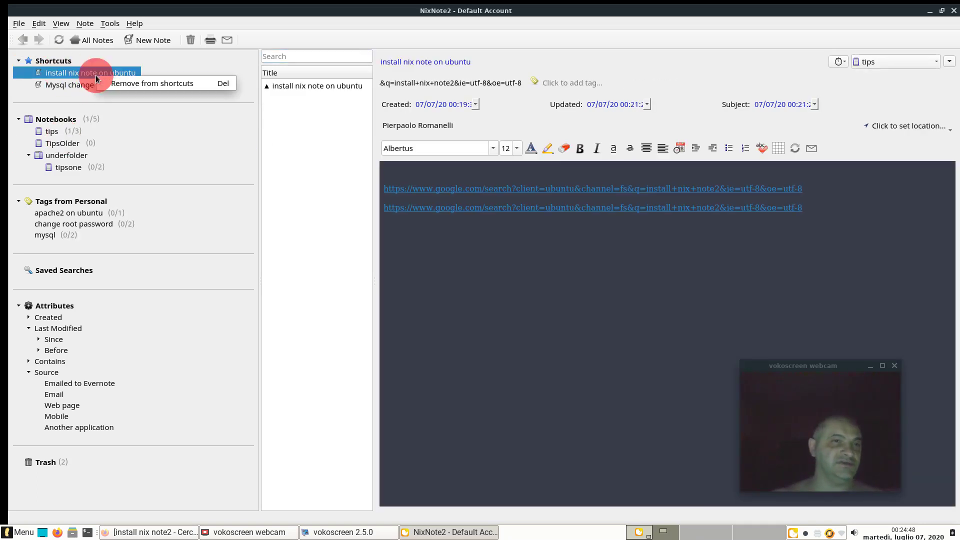
click(143, 85)
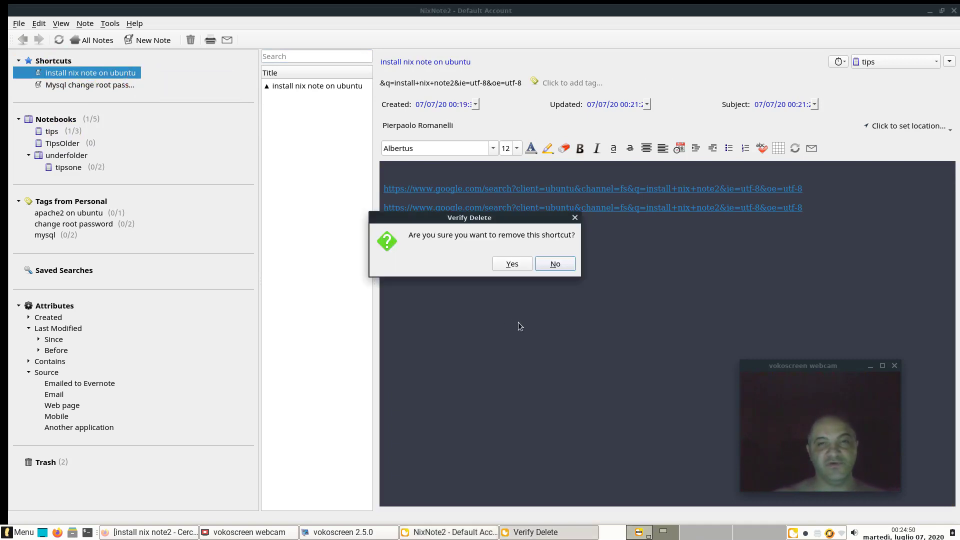
click(512, 265)
click(672, 209)
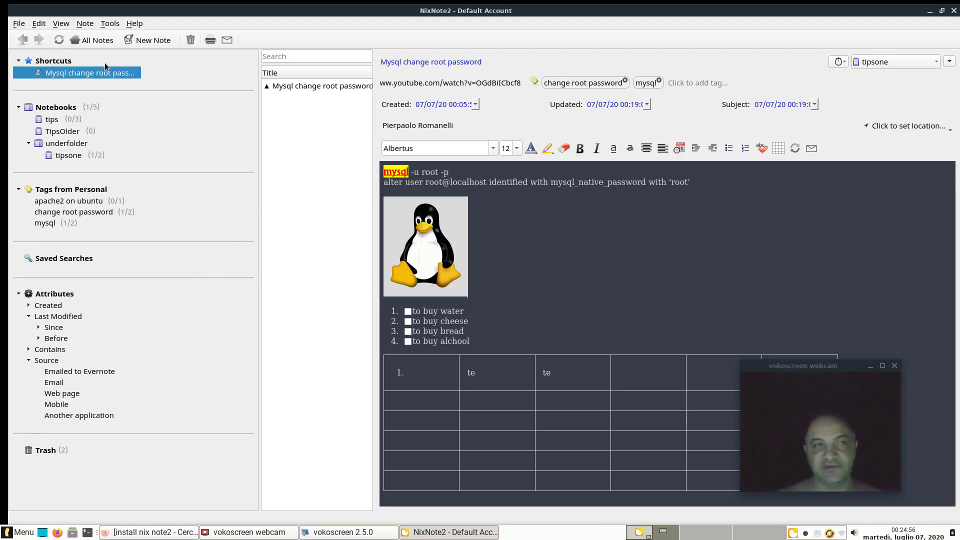
Browse the tipsone, tips and underfolder notebooks to view their notes
click(57, 156)
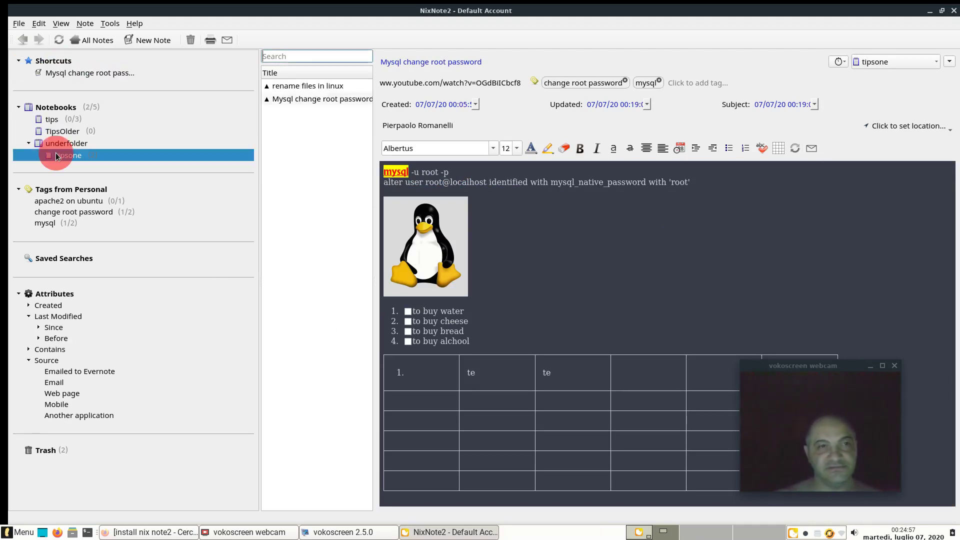
click(62, 121)
click(86, 148)
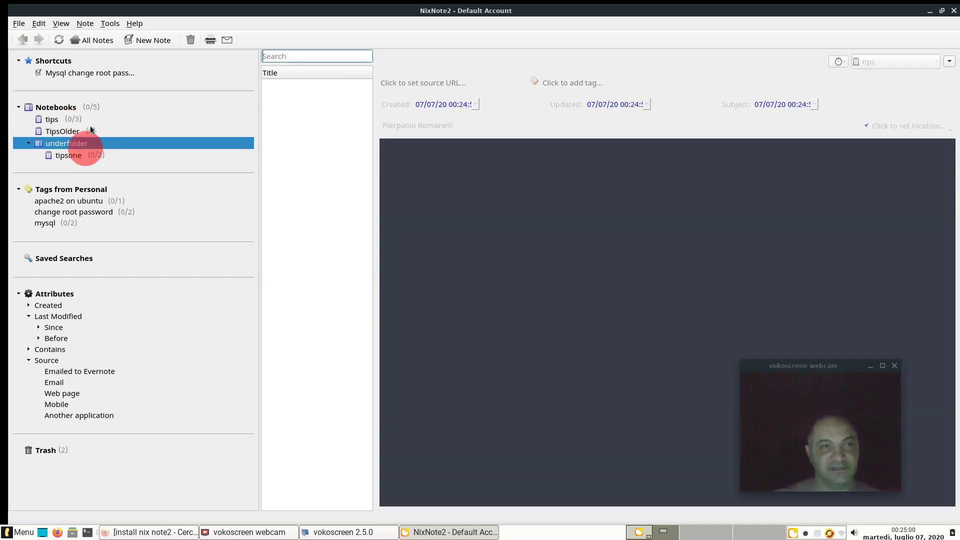
click(103, 119)
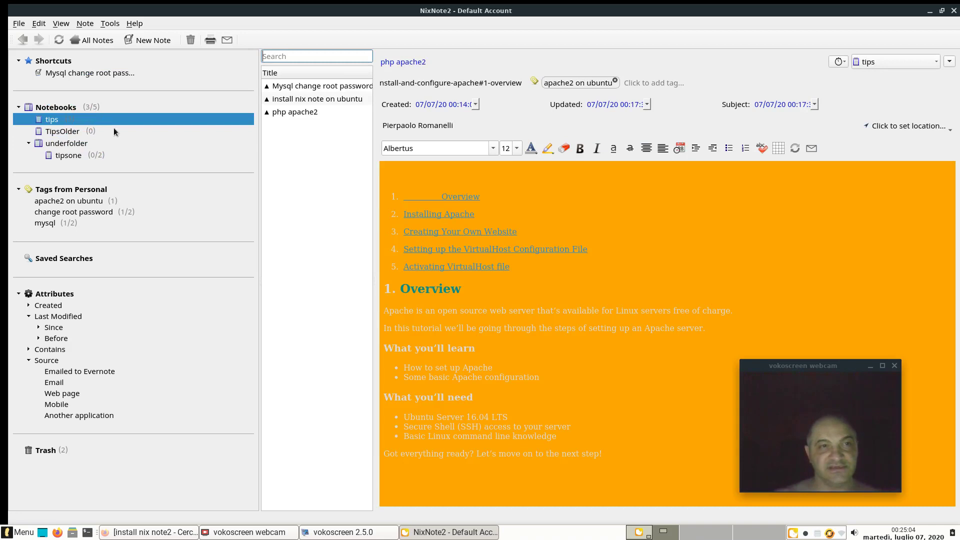
click(107, 156)
View the Mysql change root password note's actions without choosing one, then minimize NixNote2
right_click(344, 120)
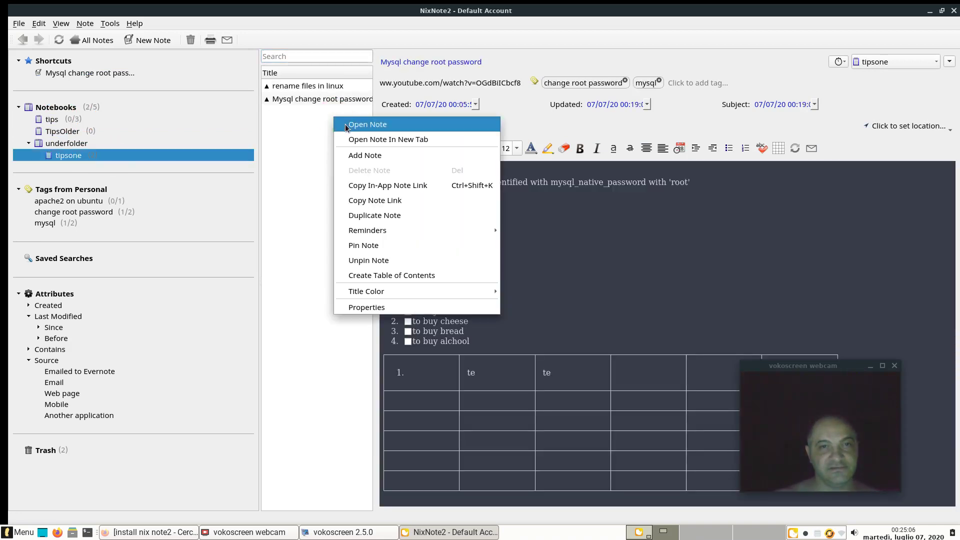
click(348, 127)
right_click(334, 100)
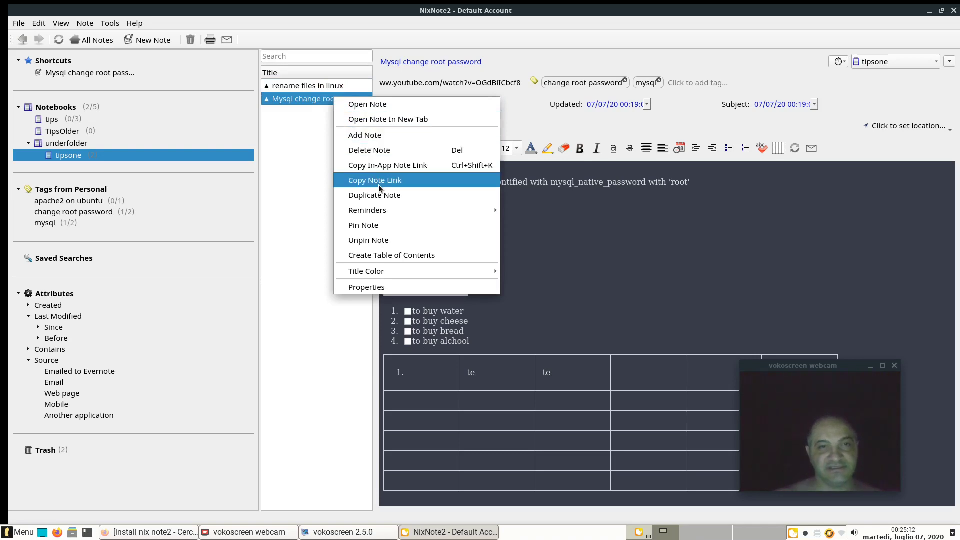
click(479, 231)
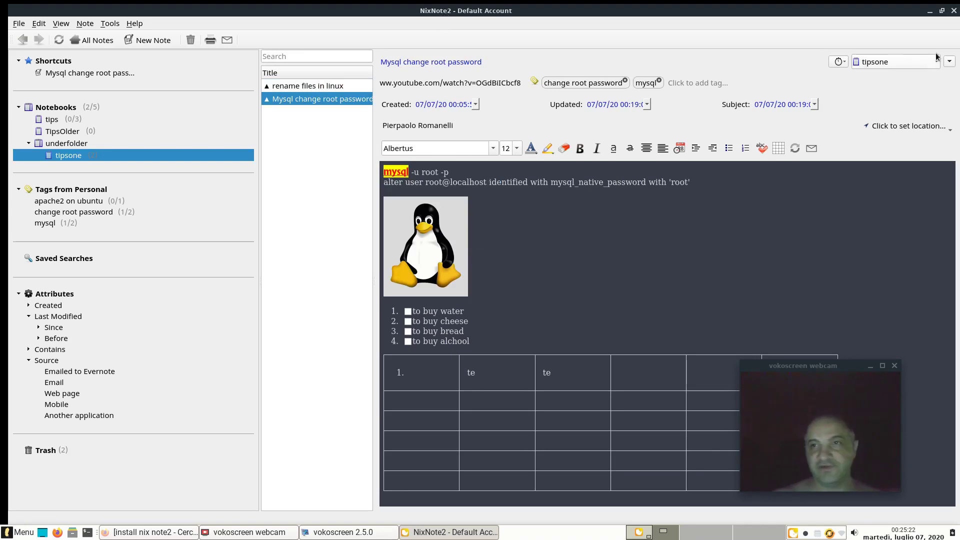
click(927, 10)
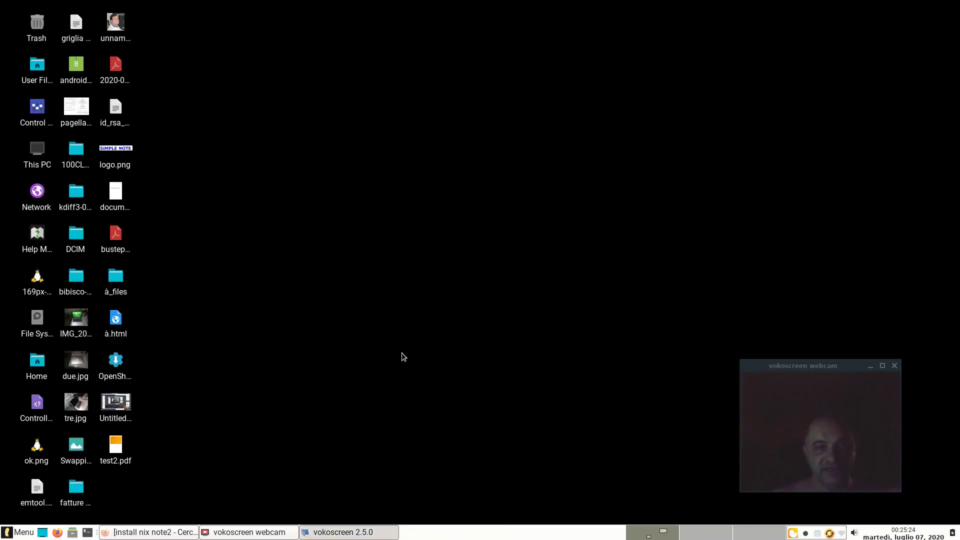